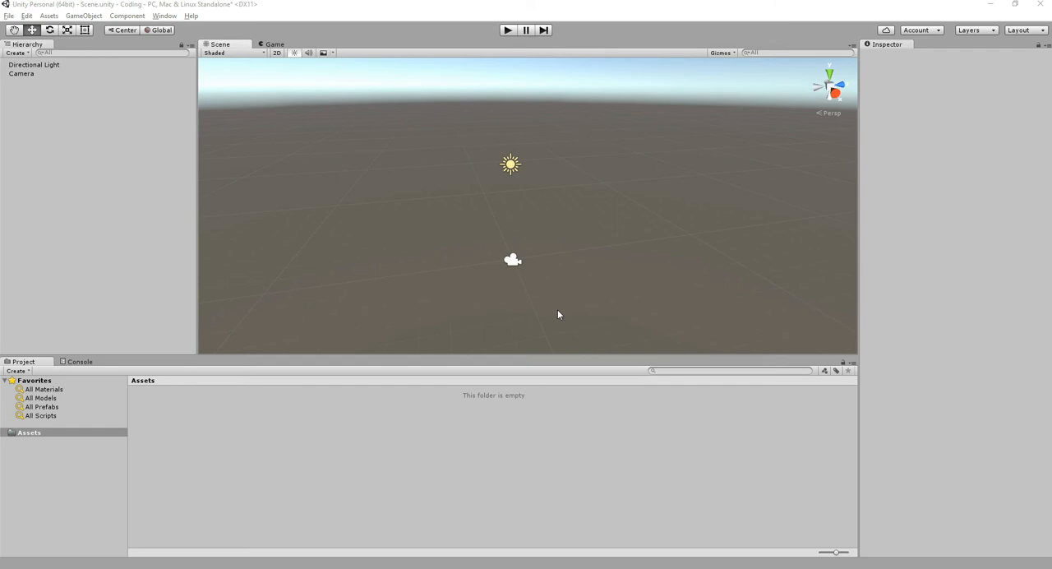
- Examine the empty scene around the light and camera from several angles and zoom distances
{"action": "left_click", "coordinate": [560, 225]}
{"action": "middle_click_drag", "start_coordinate": [457, 192], "coordinate": [503, 184]}
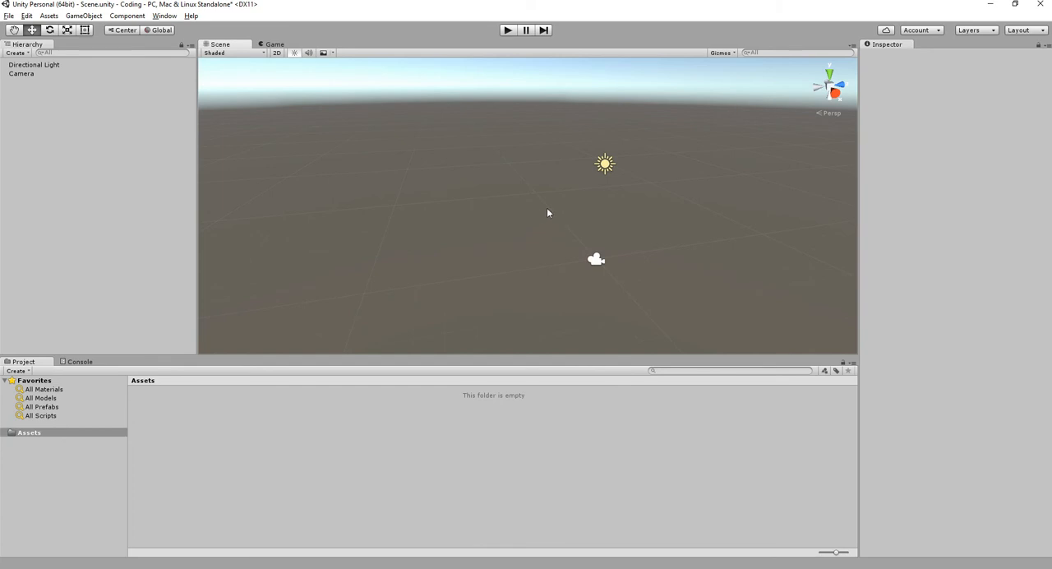
{"action": "left_click_drag", "start_coordinate": [589, 193], "coordinate": [587, 220], "text": "alt"}
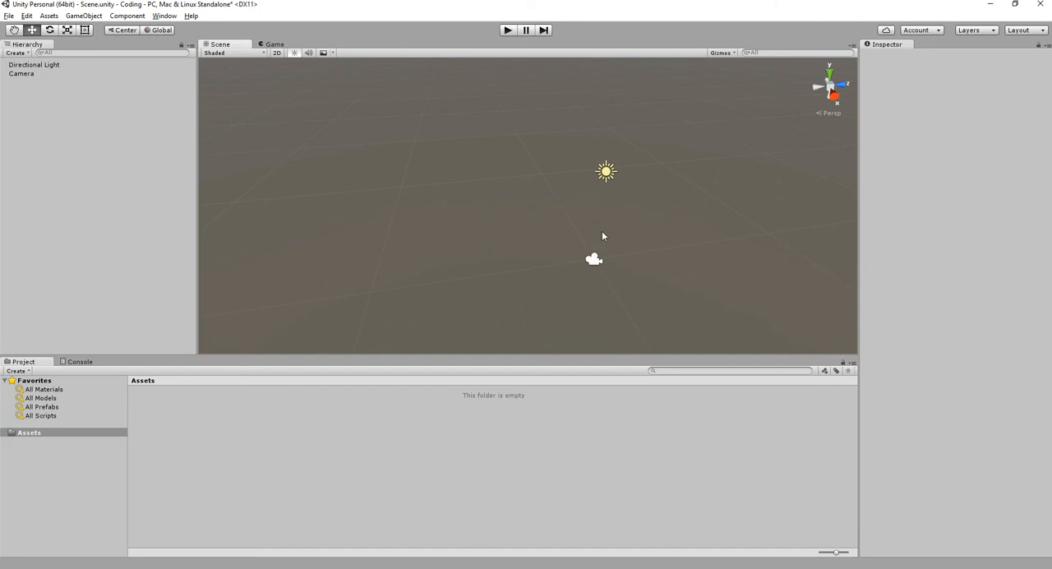
{"action": "left_click_drag", "start_coordinate": [598, 230], "coordinate": [440, 212], "text": "alt"}
{"action": "middle_click_drag", "start_coordinate": [440, 212], "coordinate": [549, 213]}
{"action": "left_click_drag", "start_coordinate": [549, 213], "coordinate": [554, 247], "text": "alt"}
{"action": "scroll", "coordinate": [554, 246], "scroll_direction": "up", "scroll_amount": 3}
{"action": "scroll", "coordinate": [555, 247], "scroll_direction": "down", "scroll_amount": 4}
{"action": "scroll", "coordinate": [586, 244], "scroll_direction": "up", "scroll_amount": 5}
{"action": "scroll", "coordinate": [586, 244], "scroll_direction": "down", "scroll_amount": 2}
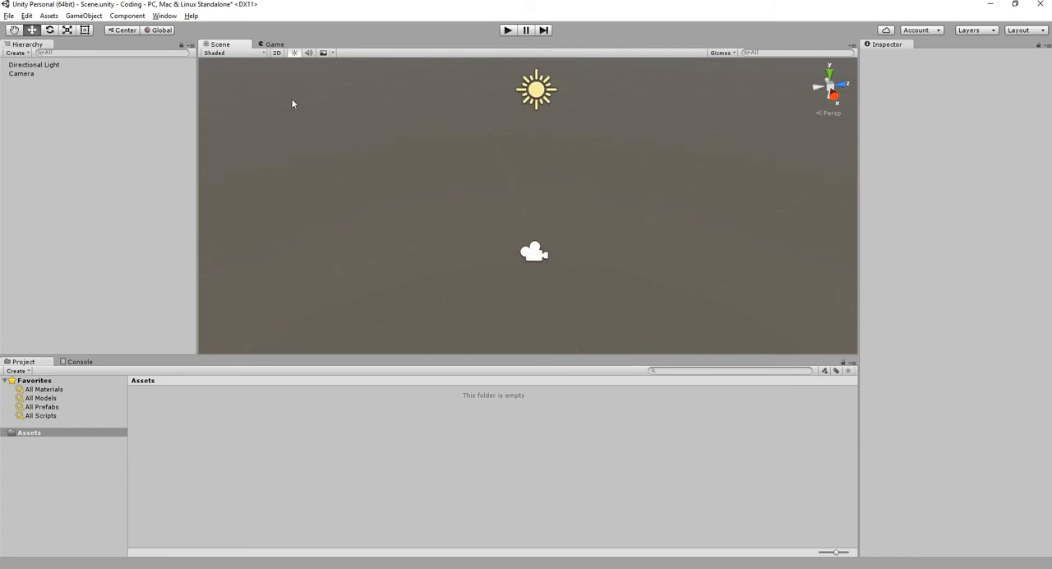
- Compare the Game view with the Scene view and return to the Scene view
{"action": "left_click", "coordinate": [272, 45]}
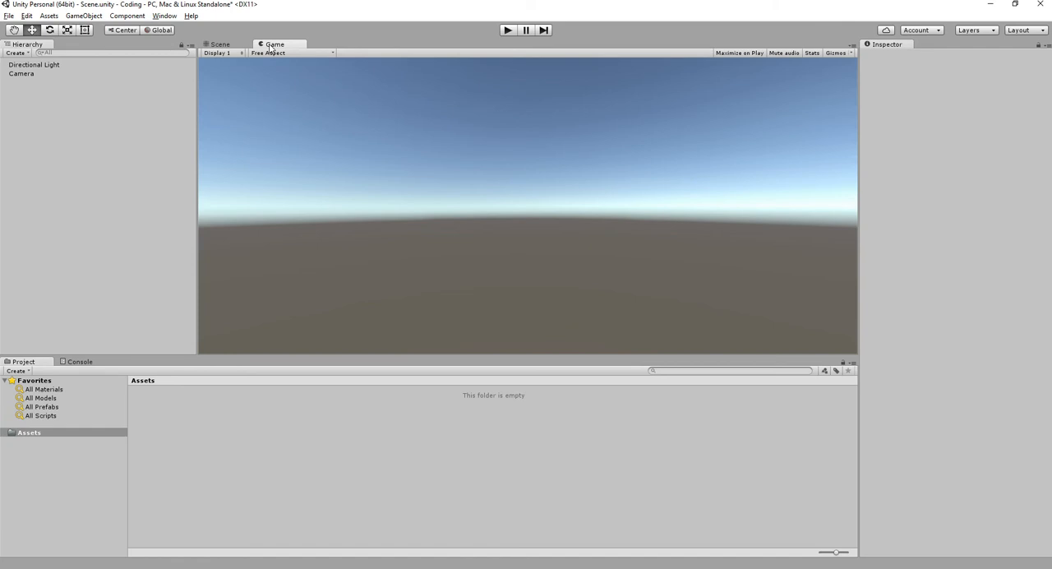
{"action": "left_click", "coordinate": [220, 45]}
{"action": "left_click", "coordinate": [261, 44]}
{"action": "left_click", "coordinate": [221, 45]}
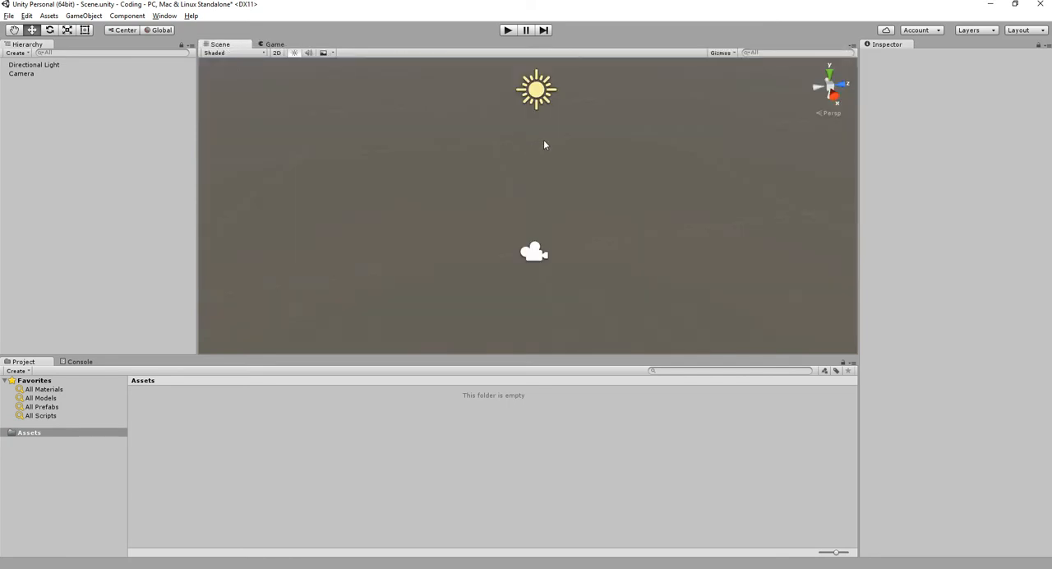
- Look at the scene from the bottom and left axis views, alternate between perspective and orthographic display, and return to an angled perspective
{"action": "left_click", "coordinate": [829, 97]}
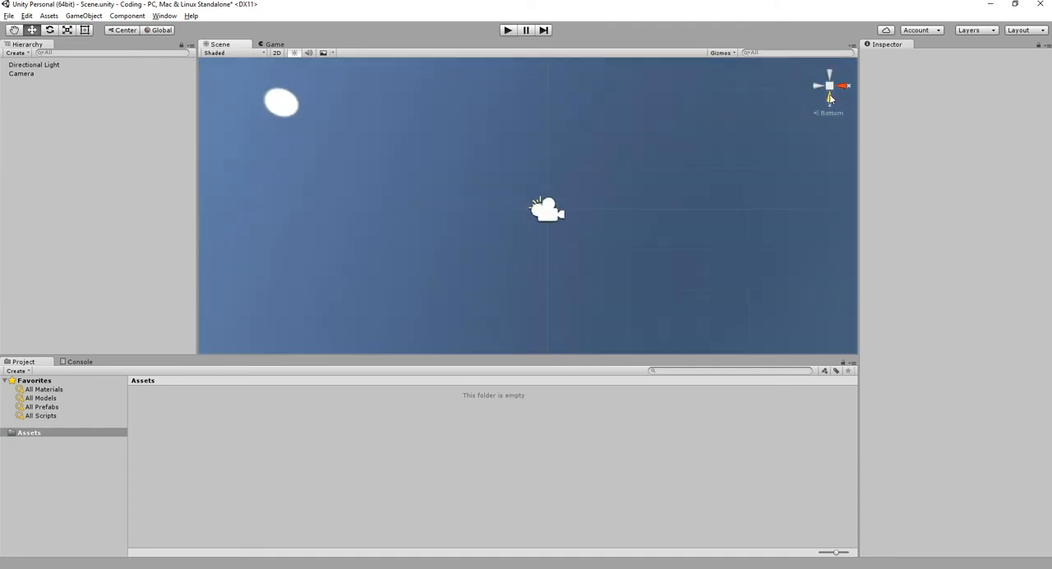
{"action": "left_click", "coordinate": [830, 98]}
{"action": "left_click", "coordinate": [829, 98]}
{"action": "left_click", "coordinate": [819, 87]}
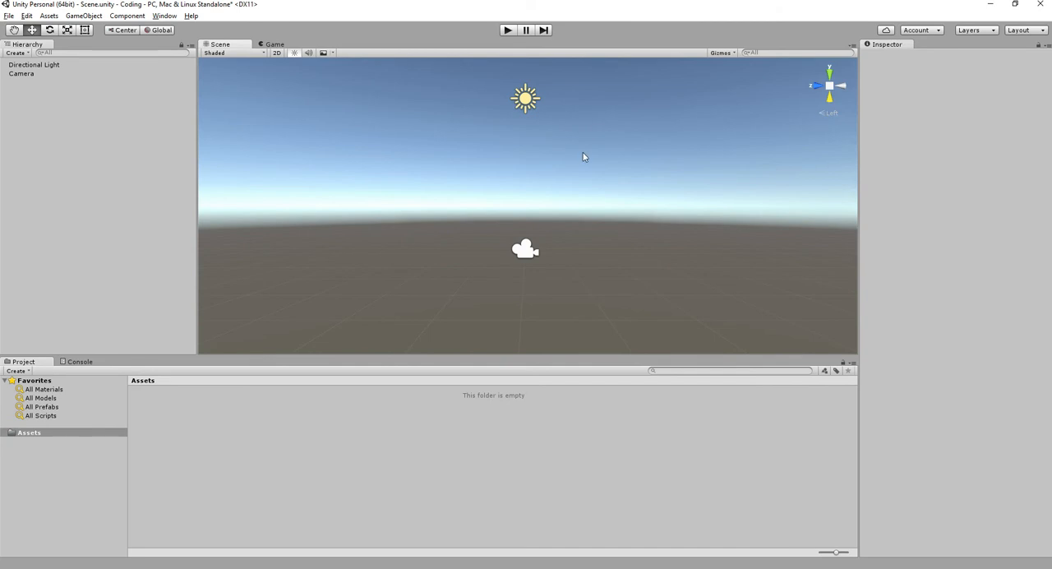
{"action": "left_click", "coordinate": [829, 89]}
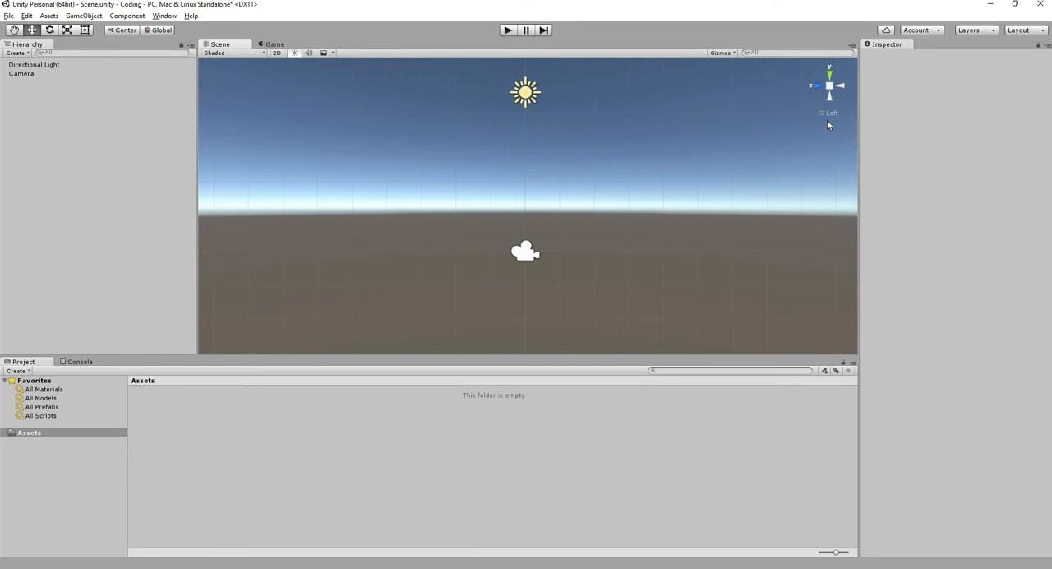
{"action": "left_click", "coordinate": [829, 85]}
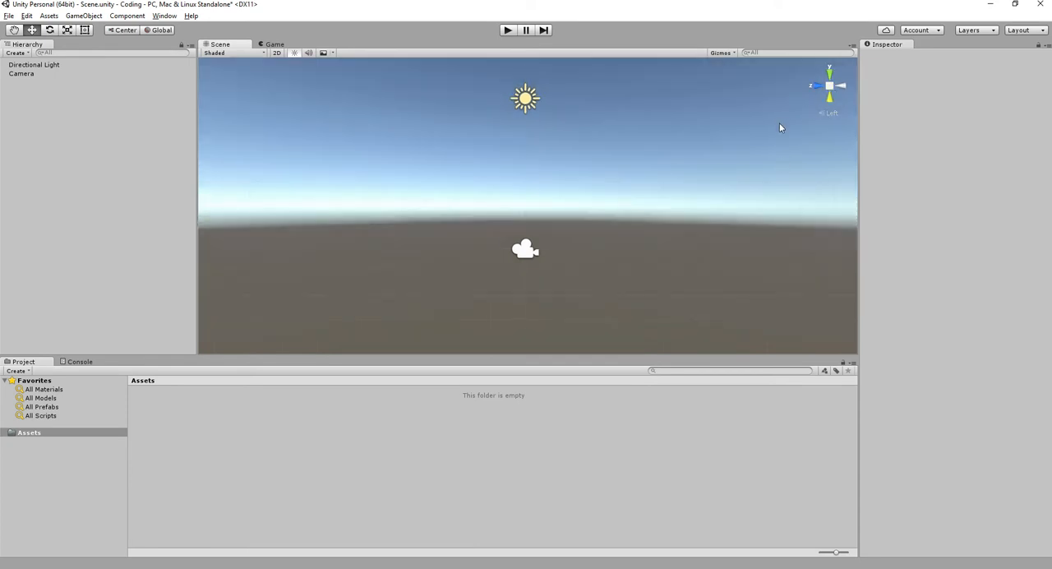
{"action": "left_click", "coordinate": [830, 87]}
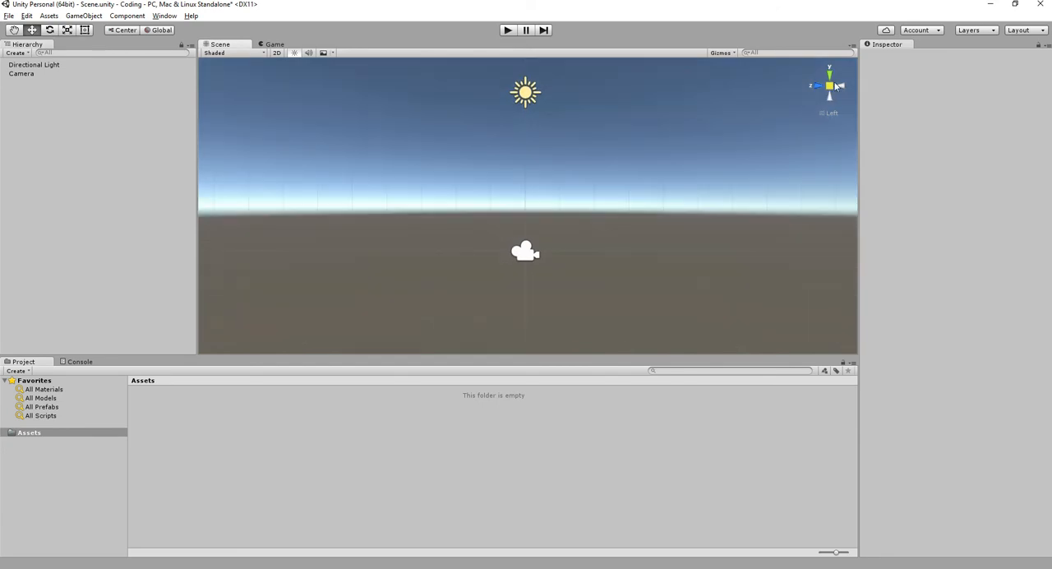
{"action": "left_click", "coordinate": [830, 86]}
{"action": "left_click_drag", "start_coordinate": [650, 148], "coordinate": [588, 208], "text": "alt"}
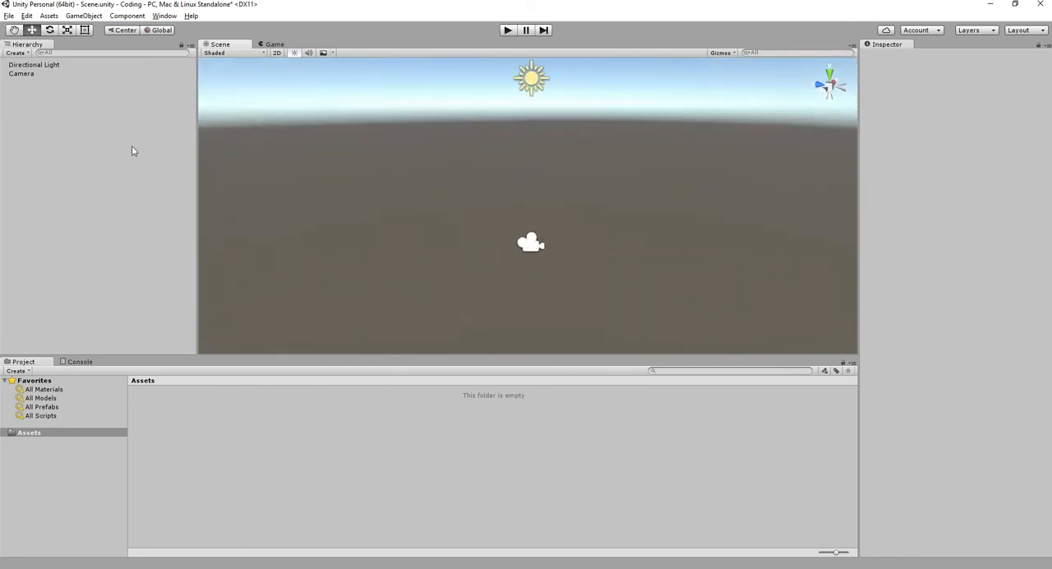
- View the Directional Light and Camera objects one after the other, and clear the selection
{"action": "left_click", "coordinate": [44, 66]}
{"action": "left_click", "coordinate": [47, 74]}
{"action": "left_click", "coordinate": [61, 122]}
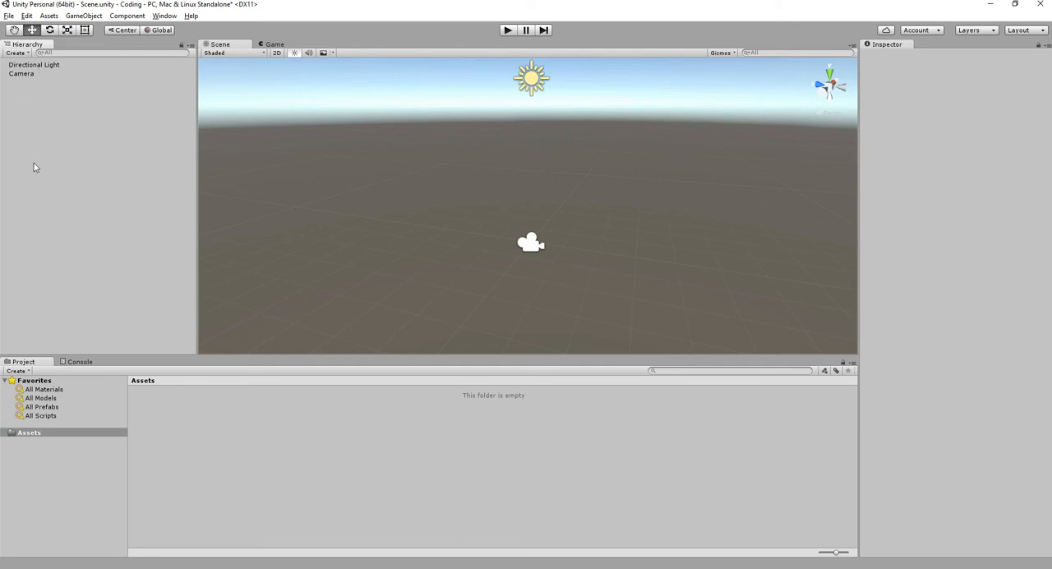
- Deactivate the Directional Light object and activate it again
{"action": "left_click", "coordinate": [31, 65]}
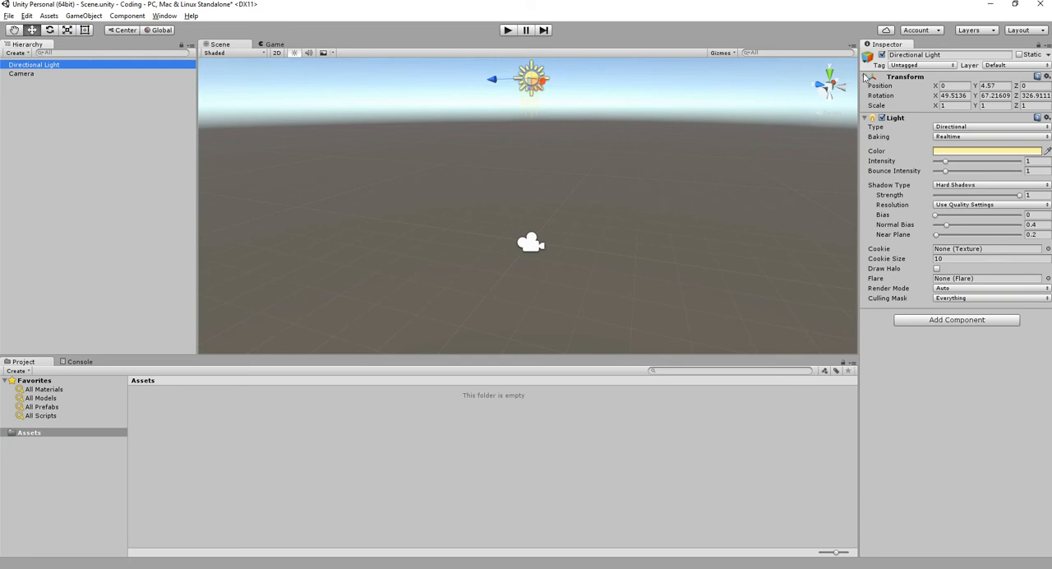
{"action": "left_click", "coordinate": [957, 55]}
{"action": "left_click_drag", "start_coordinate": [969, 56], "coordinate": [931, 66]}
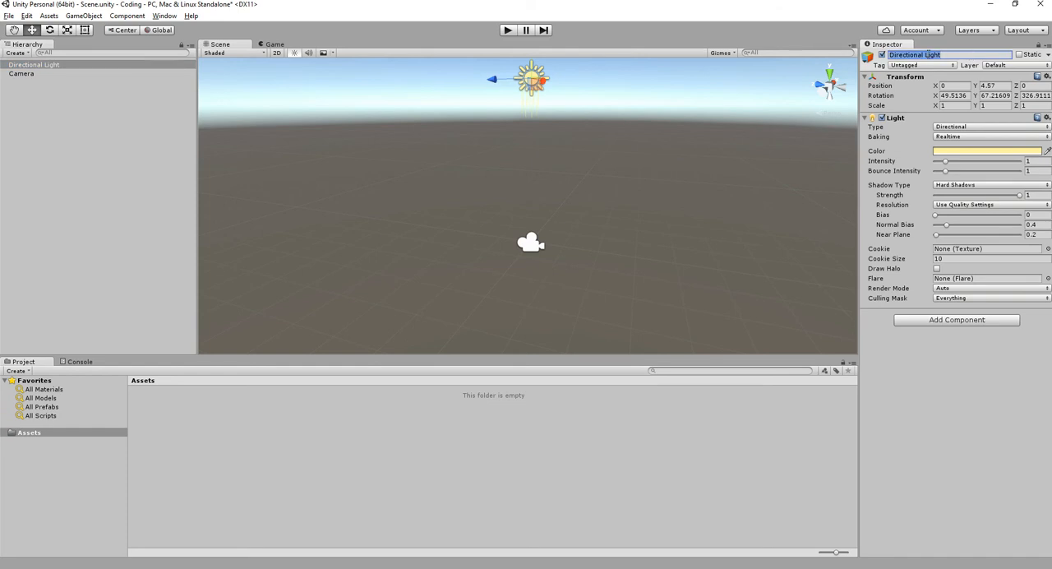
{"action": "left_click", "coordinate": [882, 54]}
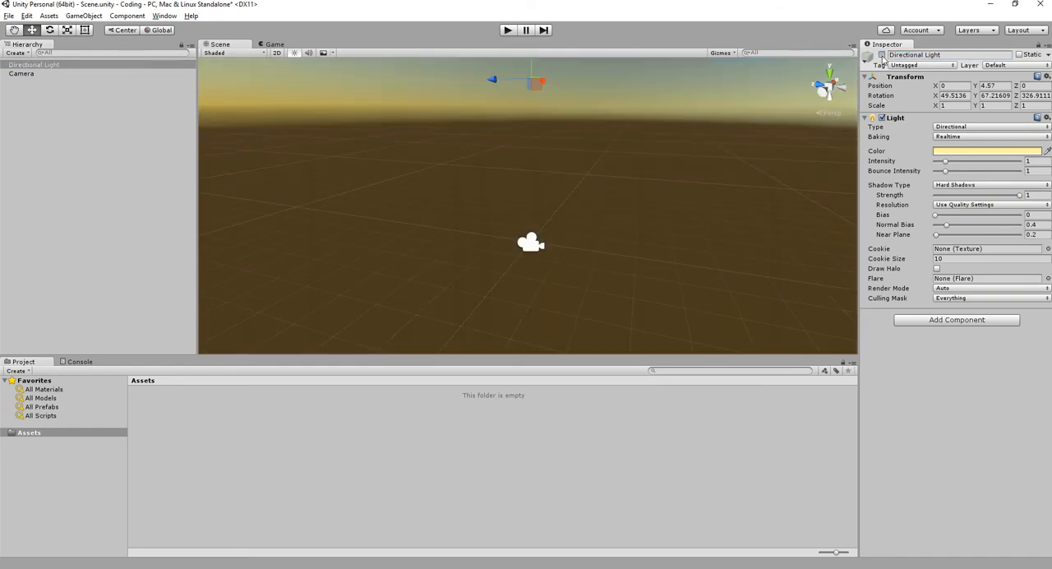
{"action": "left_click", "coordinate": [882, 55]}
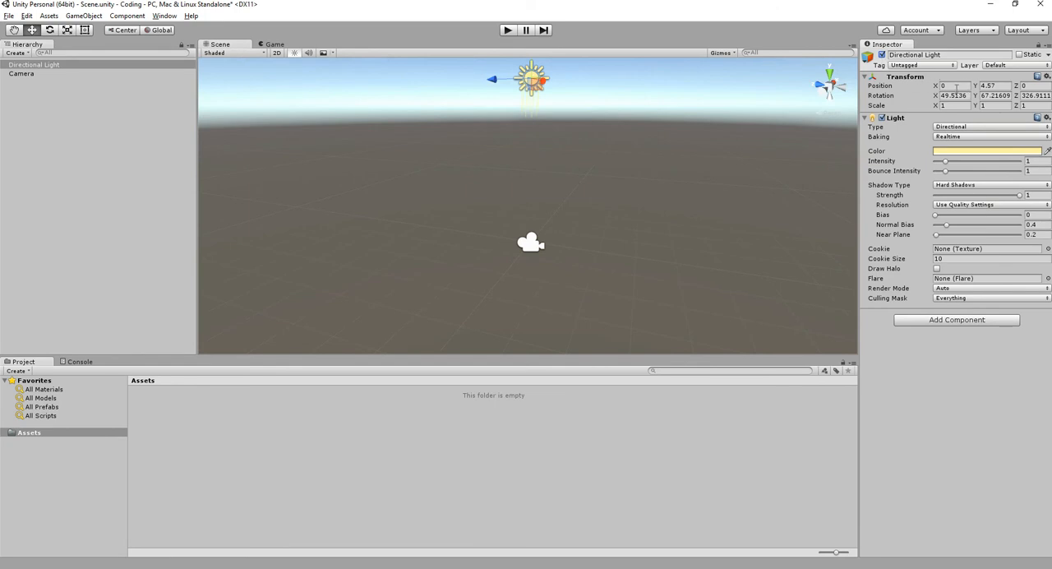
- Collapse the Directional Light's Transform and Light components and expand both again
{"action": "left_click", "coordinate": [1002, 85]}
{"action": "left_click", "coordinate": [908, 77]}
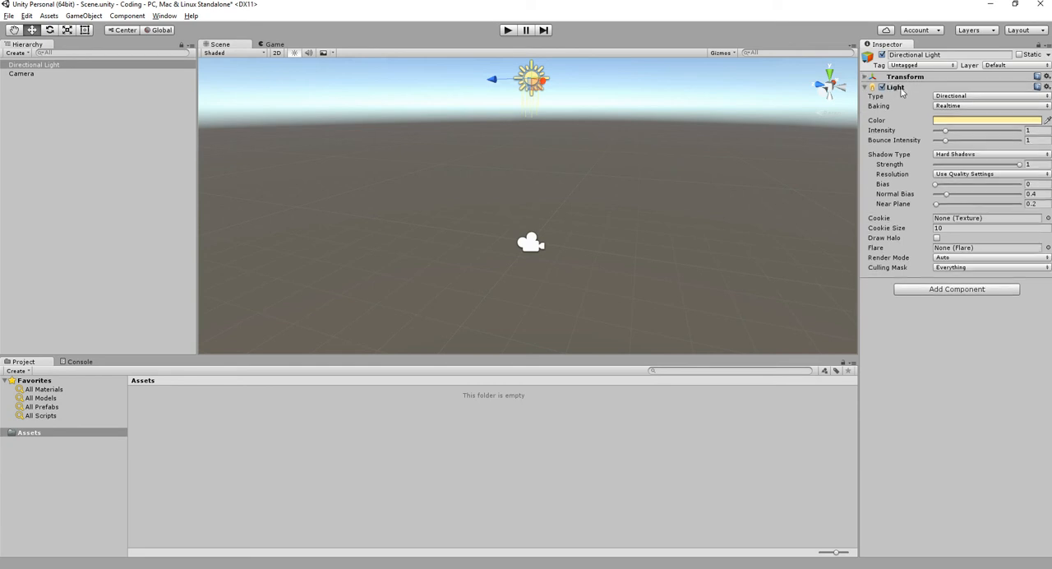
{"action": "left_click", "coordinate": [901, 88]}
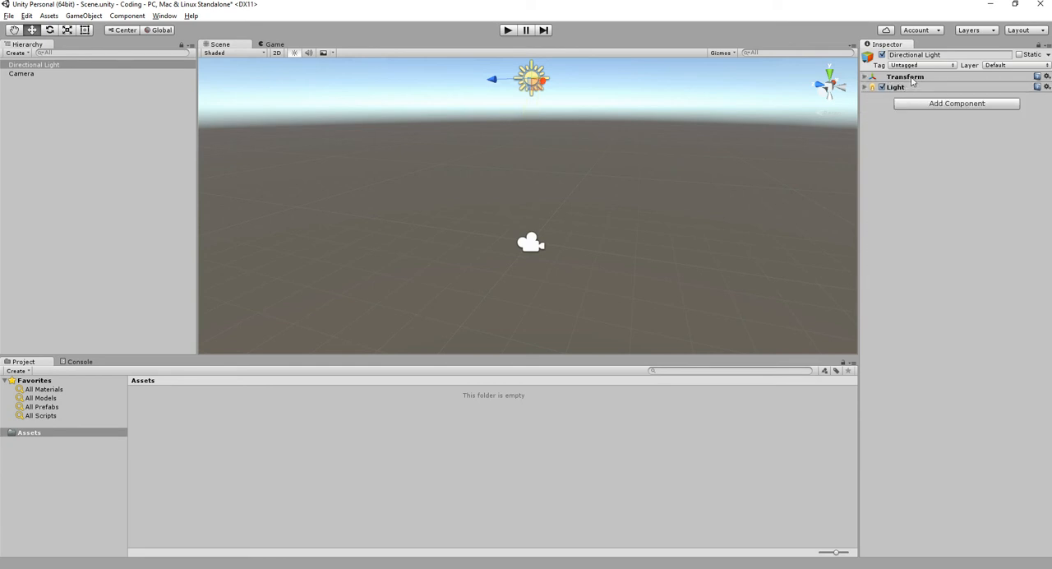
{"action": "left_click", "coordinate": [908, 77]}
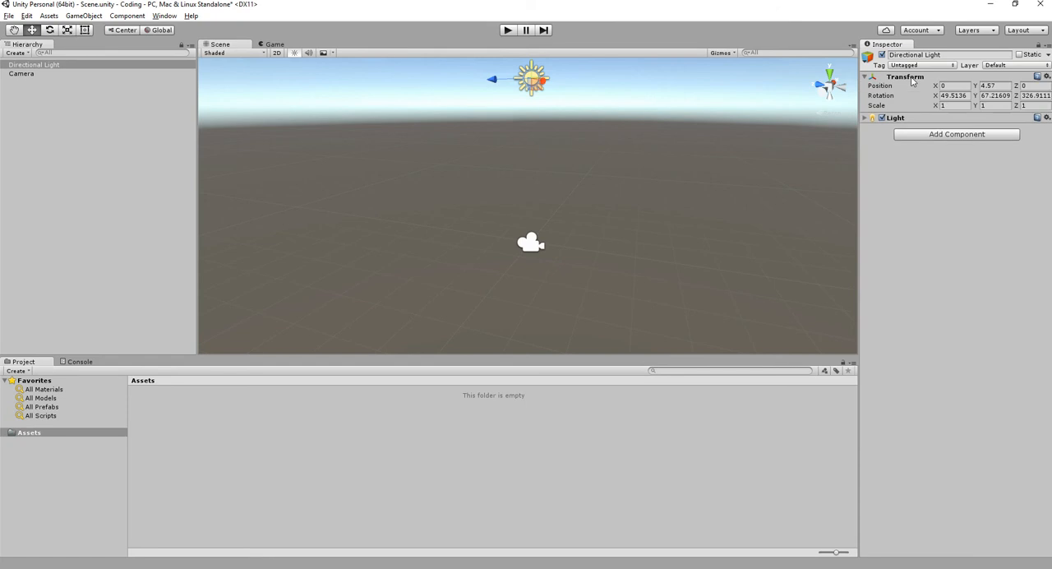
{"action": "left_click", "coordinate": [896, 118]}
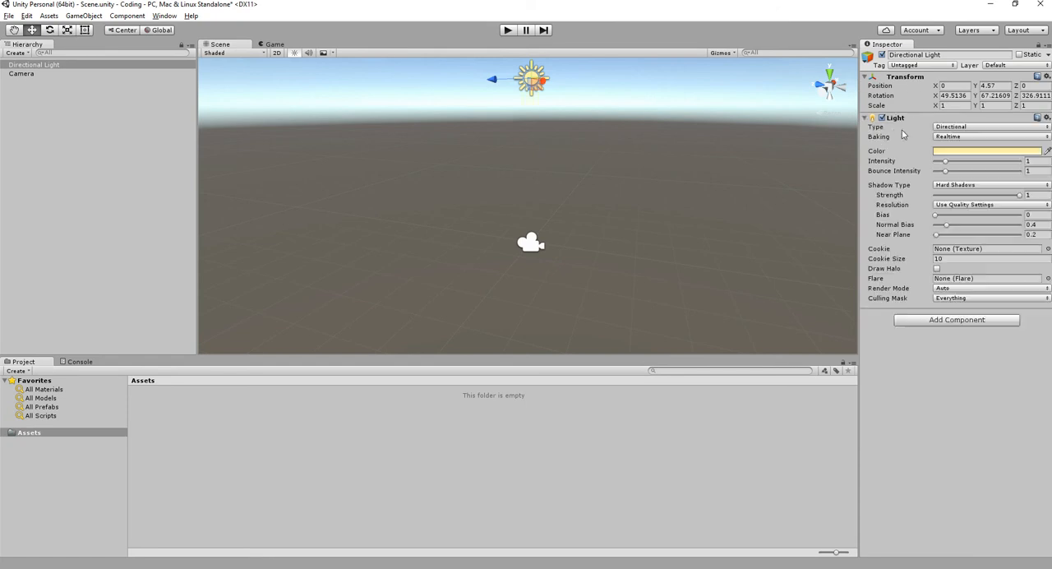
- Browse the components matching "m" that can be added to the Directional Light, and close the list without adding any
{"action": "left_click", "coordinate": [943, 319]}
{"action": "type", "text": "m"}
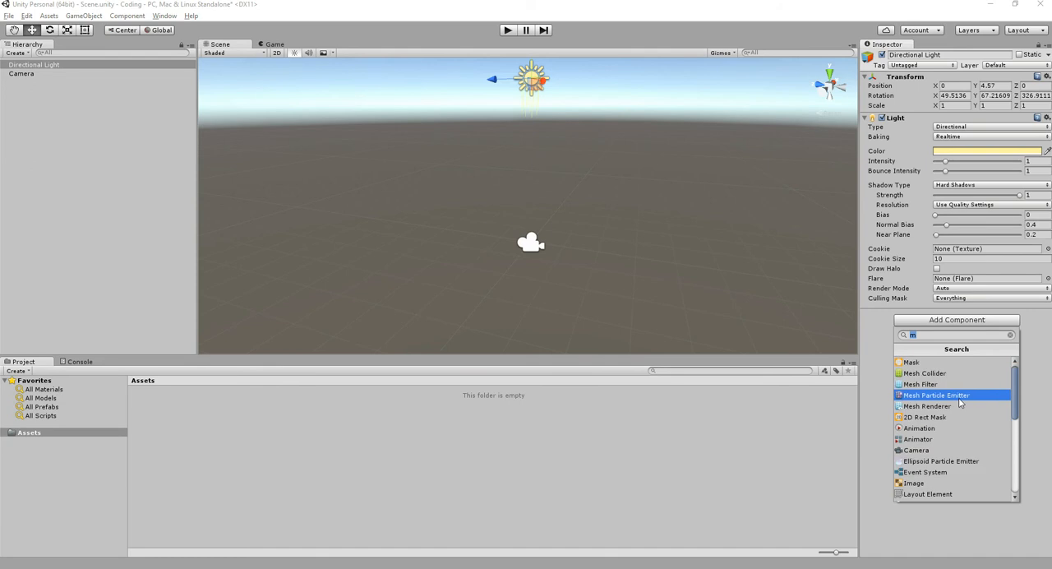
{"action": "scroll", "coordinate": [959, 402], "scroll_direction": "down", "scroll_amount": 3}
{"action": "scroll", "coordinate": [959, 402], "scroll_direction": "down", "scroll_amount": 3}
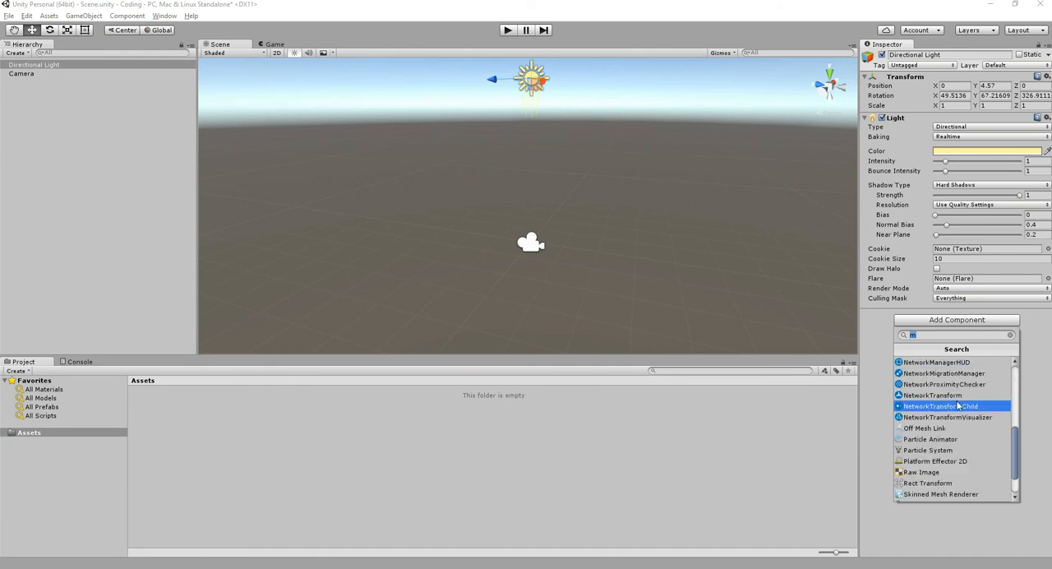
{"action": "scroll", "coordinate": [958, 404], "scroll_direction": "down", "scroll_amount": 2}
{"action": "scroll", "coordinate": [944, 420], "scroll_direction": "up", "scroll_amount": 4}
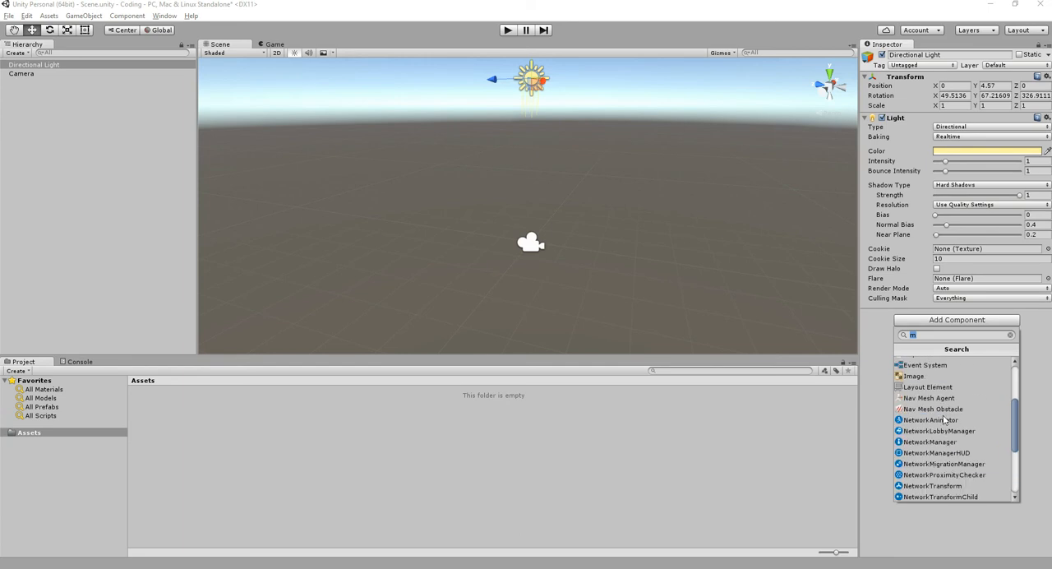
{"action": "scroll", "coordinate": [944, 420], "scroll_direction": "up", "scroll_amount": 4}
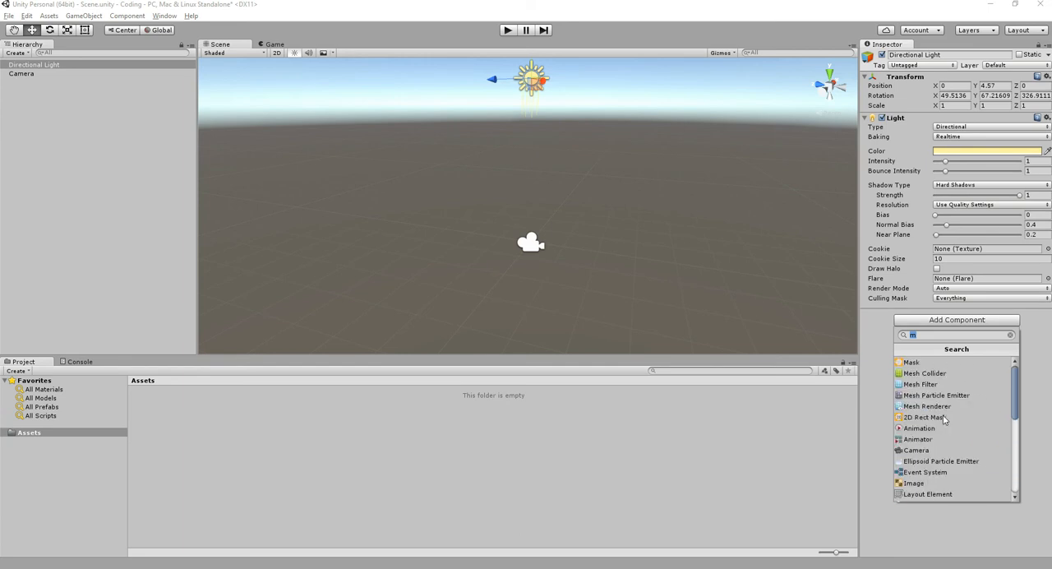
{"action": "left_click", "coordinate": [752, 22]}
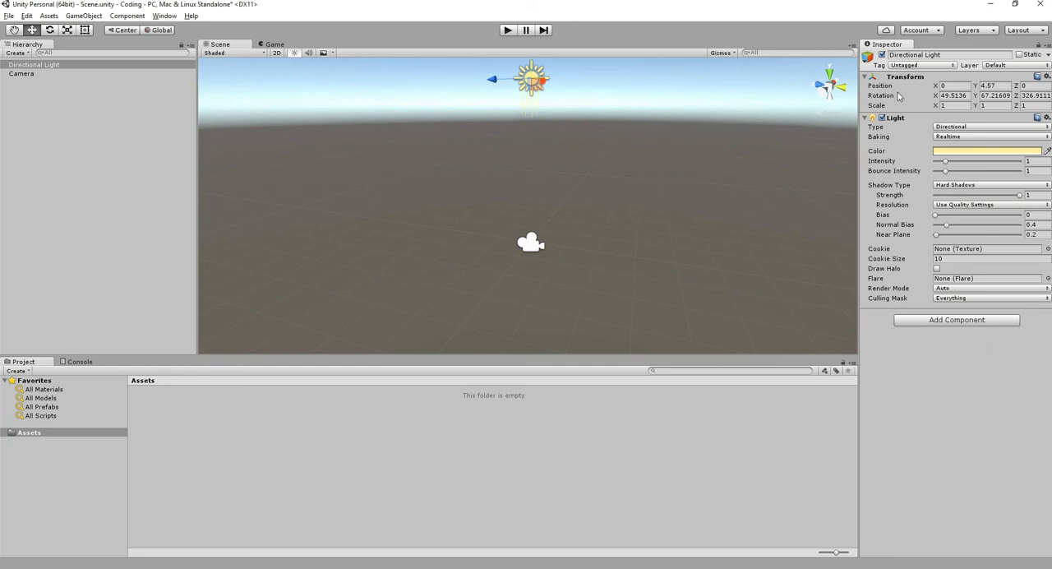
- Set the Directional Light's Y position to 0 and view it from a higher angle
{"action": "left_click", "coordinate": [1005, 86]}
{"action": "type", "text": "0"}
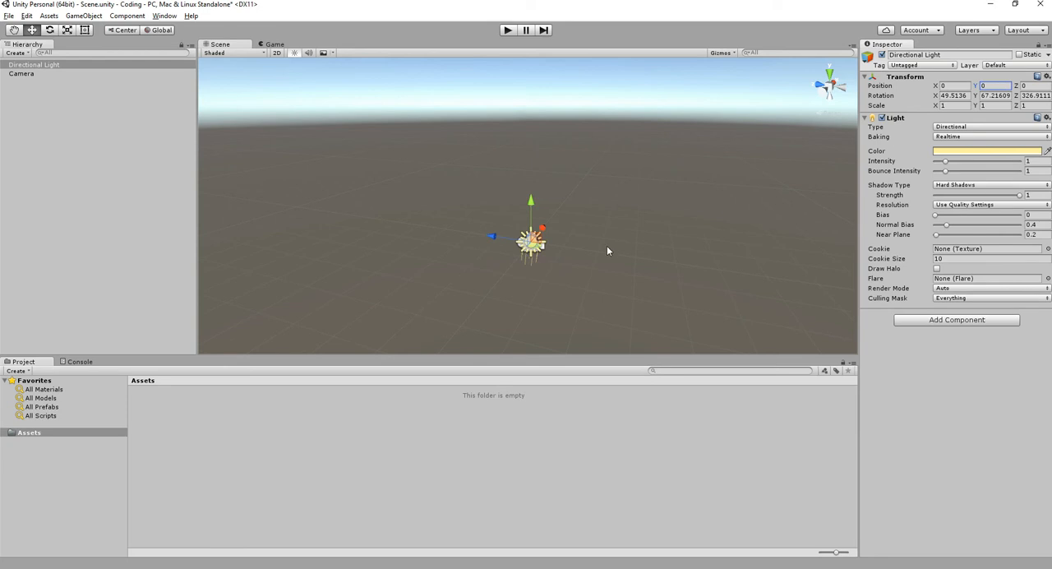
{"action": "left_click_drag", "start_coordinate": [521, 236], "coordinate": [564, 305], "text": "alt"}
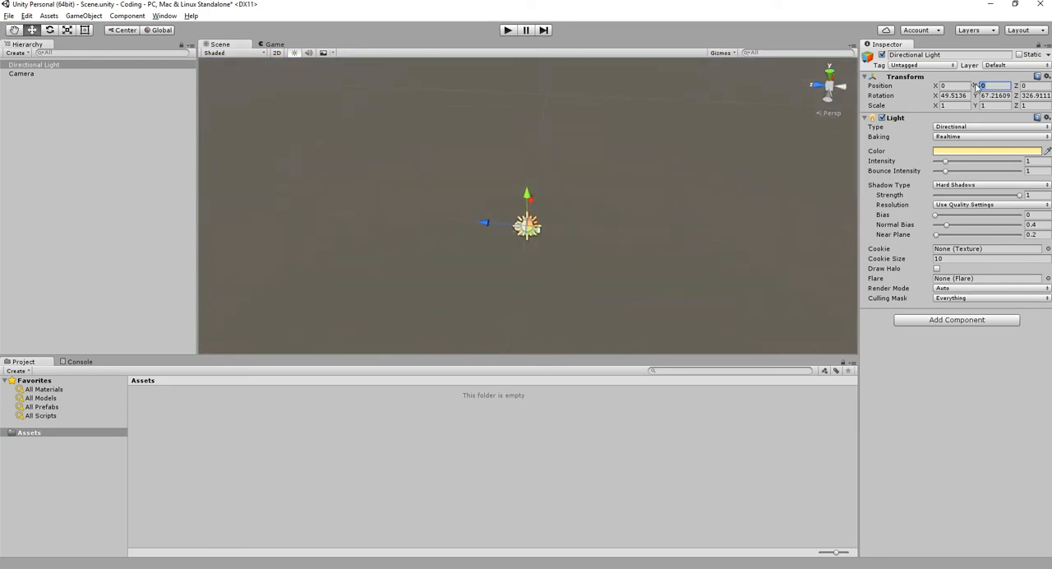
- Set the Directional Light's Y position to 100 and frame the light in the scene
{"action": "type", "text": "100"}
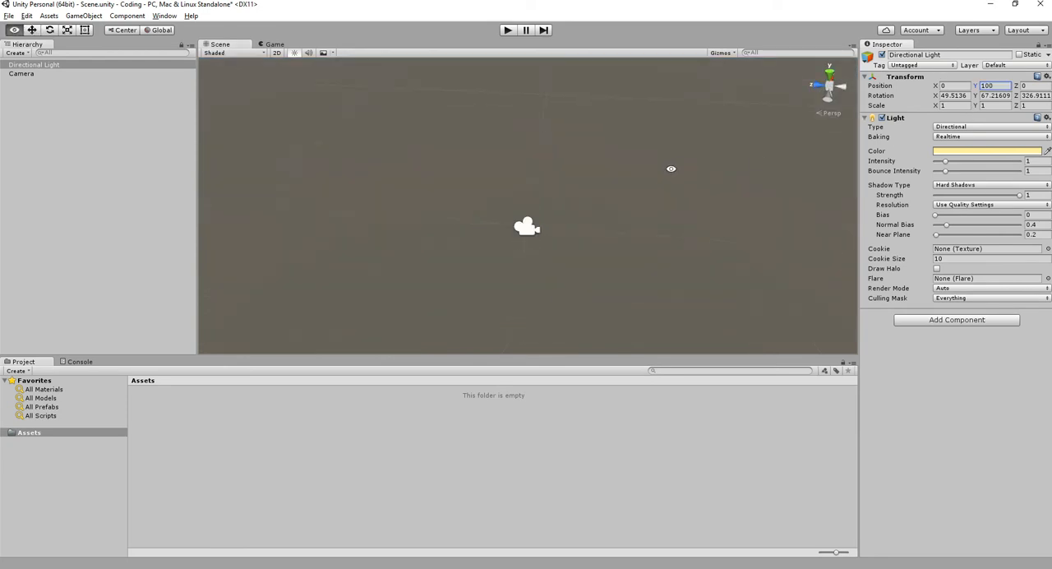
{"action": "left_click_drag", "start_coordinate": [678, 164], "coordinate": [666, 106], "text": "alt"}
{"action": "key", "text": "f"}
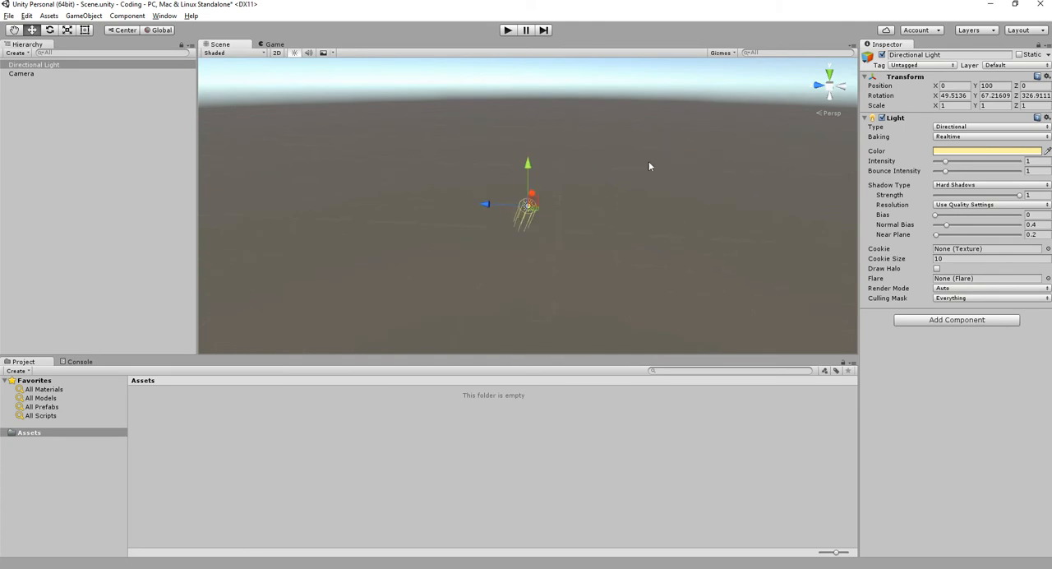
- Try moving the Directional Light with its move handles, undo the moves, and deselect it
{"action": "mouse_move", "coordinate": [495, 205]}
{"action": "left_mouse_down"}
{"action": "mouse_move", "coordinate": [407, 212]}
{"action": "mouse_move", "coordinate": [499, 207]}
{"action": "left_mouse_up"}
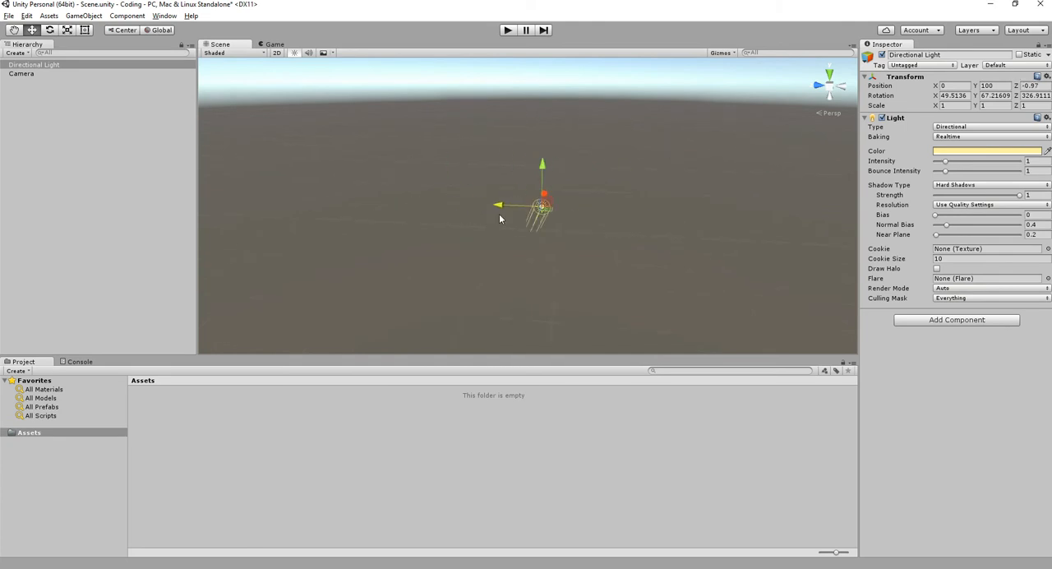
{"action": "left_click_drag", "start_coordinate": [588, 196], "coordinate": [526, 222], "text": "alt"}
{"action": "key", "text": "ctrl+z"}
{"action": "key", "text": "z"}
{"action": "key", "text": "ctrl+z"}
{"action": "left_click_drag", "start_coordinate": [543, 186], "coordinate": [469, 188], "text": "alt"}
{"action": "key", "text": "ctrl+z"}
{"action": "left_click", "coordinate": [579, 189]}
{"action": "left_click", "coordinate": [539, 211]}
{"action": "left_click_drag", "start_coordinate": [540, 215], "coordinate": [488, 354], "text": "alt"}
{"action": "left_click", "coordinate": [625, 217]}
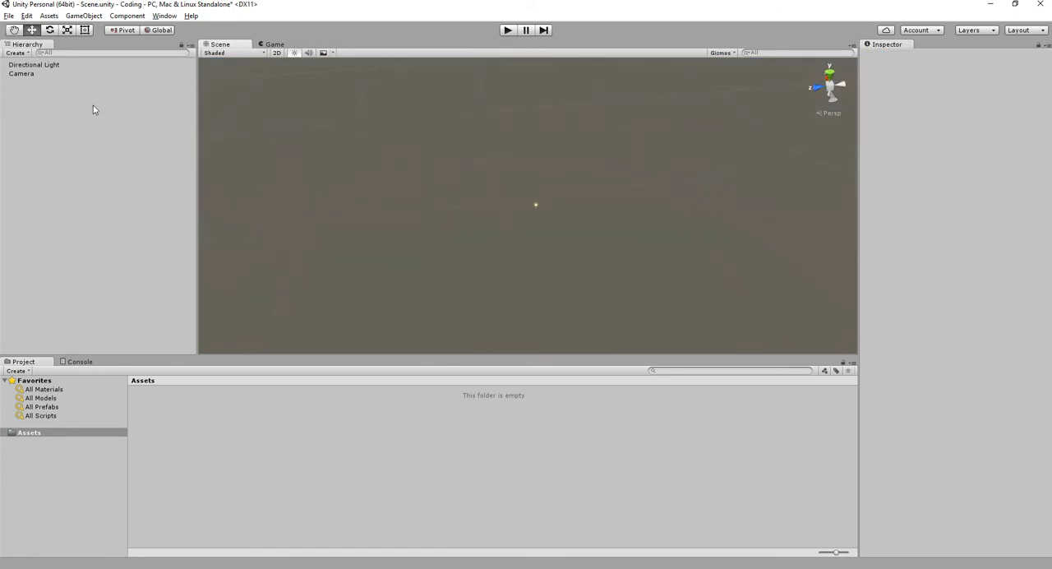
- Select the Camera, frame it in the scene, and view its field-of-view outline from a lower angle
{"action": "left_click", "coordinate": [57, 72]}
{"action": "middle_click_drag", "start_coordinate": [419, 228], "coordinate": [513, 179]}
{"action": "left_click_drag", "start_coordinate": [513, 180], "coordinate": [517, 202], "text": "alt"}
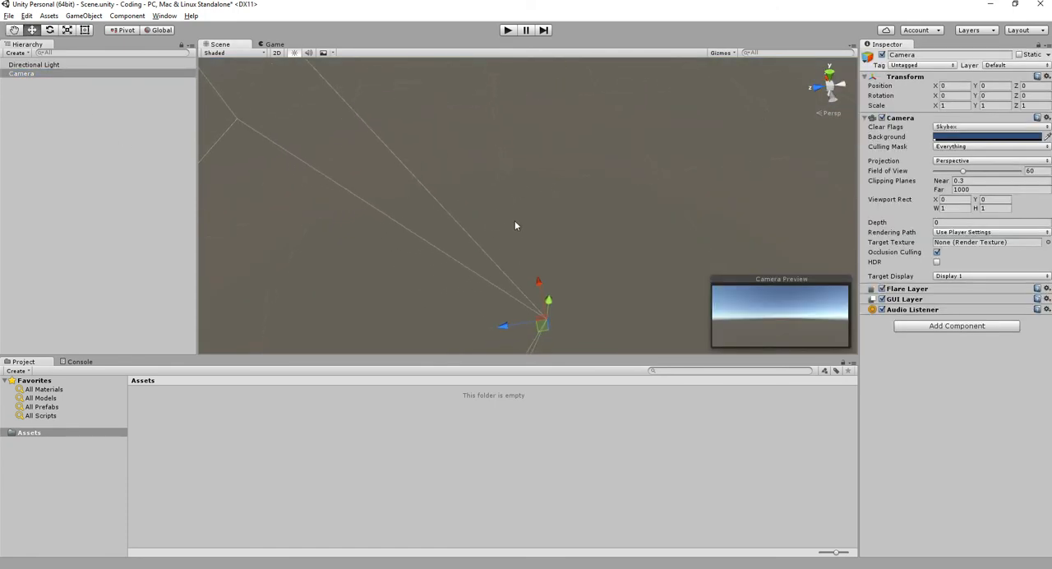
{"action": "left_click", "coordinate": [210, 130]}
{"action": "left_click", "coordinate": [87, 75]}
{"action": "key", "text": "f"}
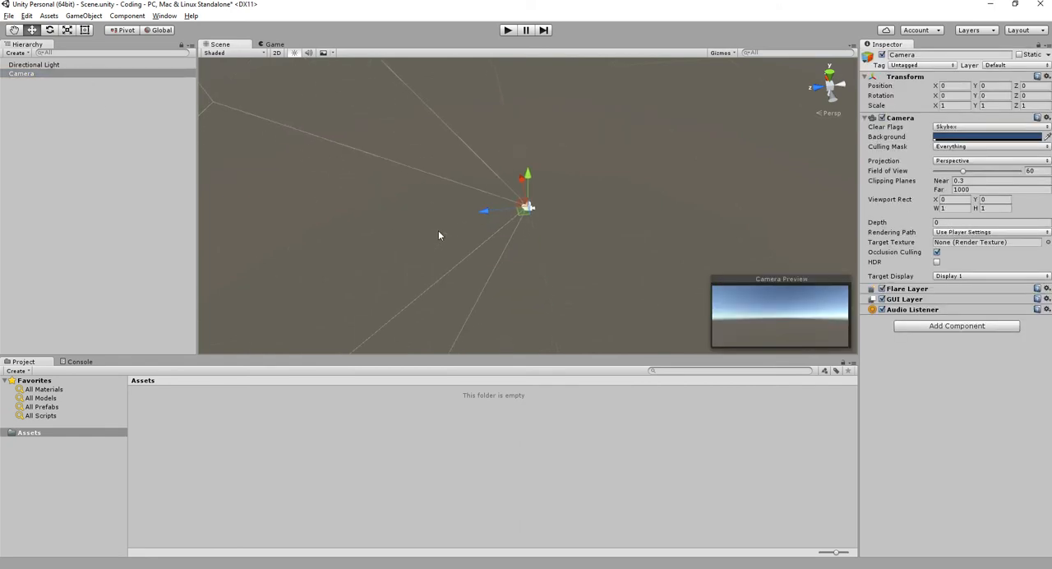
{"action": "scroll", "coordinate": [559, 201], "scroll_direction": "up", "scroll_amount": 3}
{"action": "left_click_drag", "start_coordinate": [661, 190], "coordinate": [549, 135], "text": "alt"}
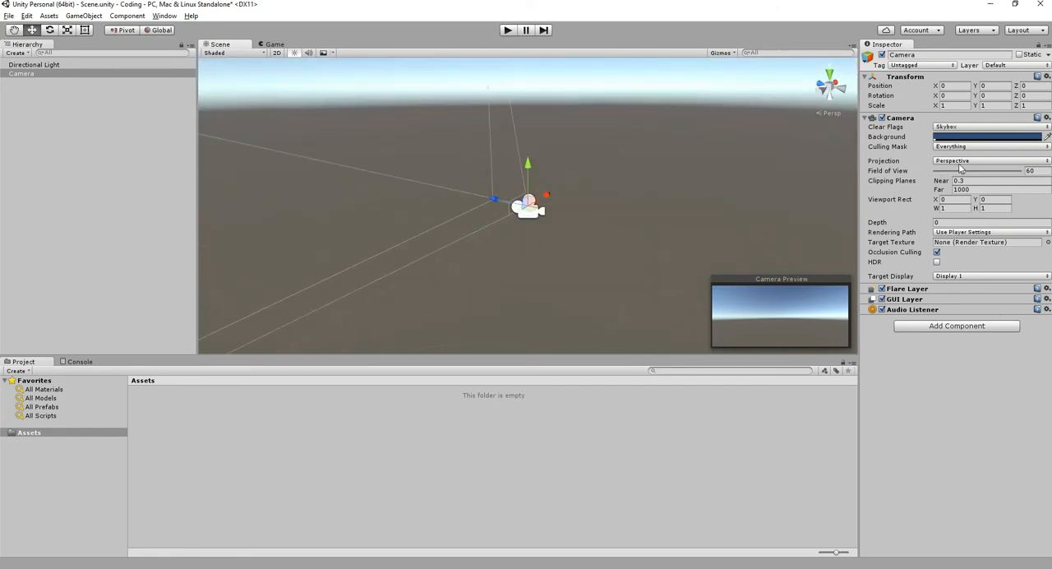
- Try the Camera's Orthographic projection and return it to Perspective
{"action": "left_click", "coordinate": [953, 161]}
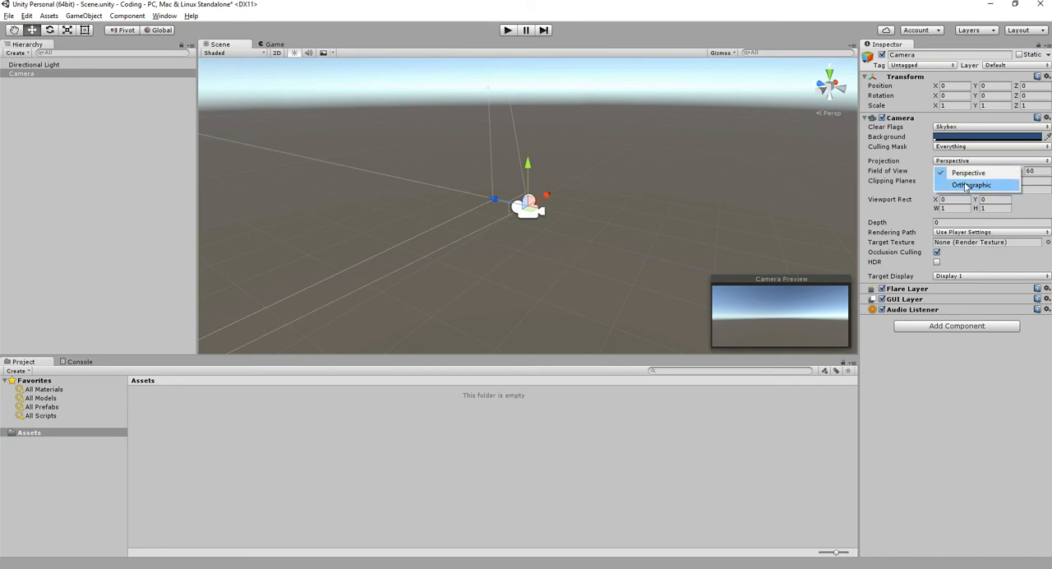
{"action": "left_click", "coordinate": [966, 185]}
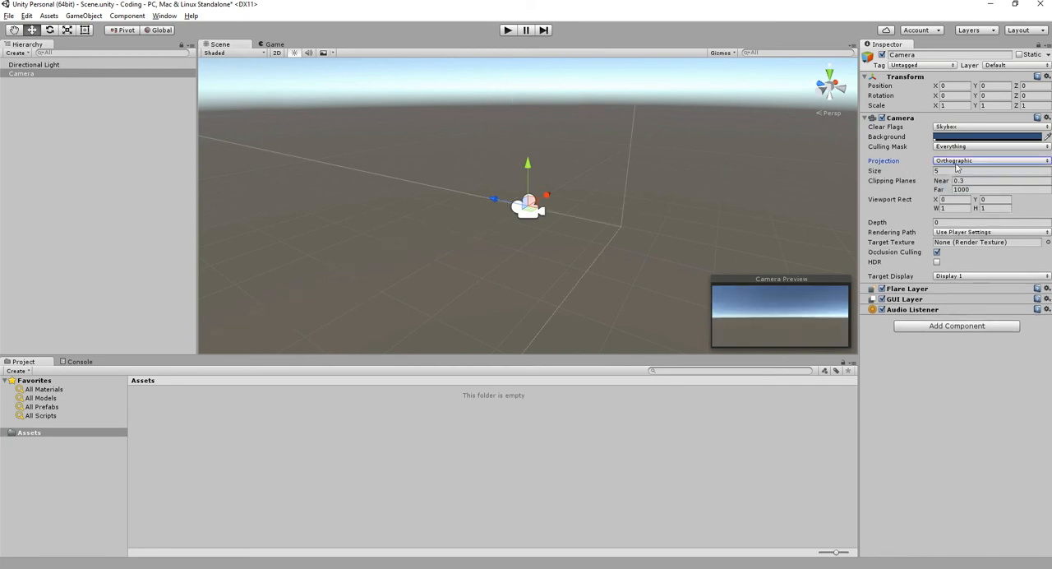
{"action": "left_click", "coordinate": [954, 162]}
{"action": "left_click", "coordinate": [958, 173]}
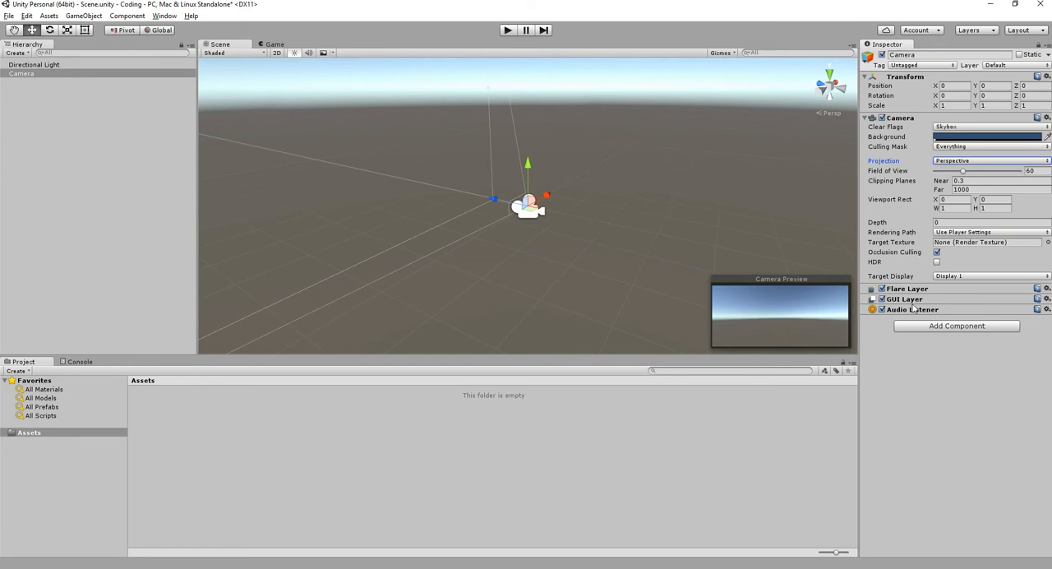
- View the Camera's field-of-view outline from another side and deselect the Camera
{"action": "left_click", "coordinate": [577, 241]}
{"action": "left_click_drag", "start_coordinate": [577, 241], "coordinate": [427, 230], "text": "alt"}
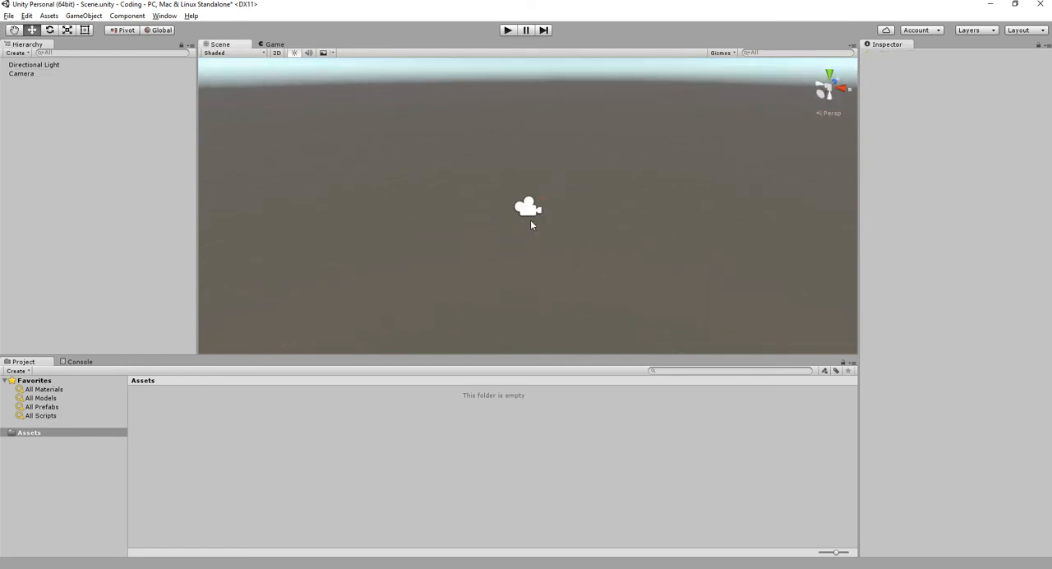
{"action": "left_click", "coordinate": [530, 215]}
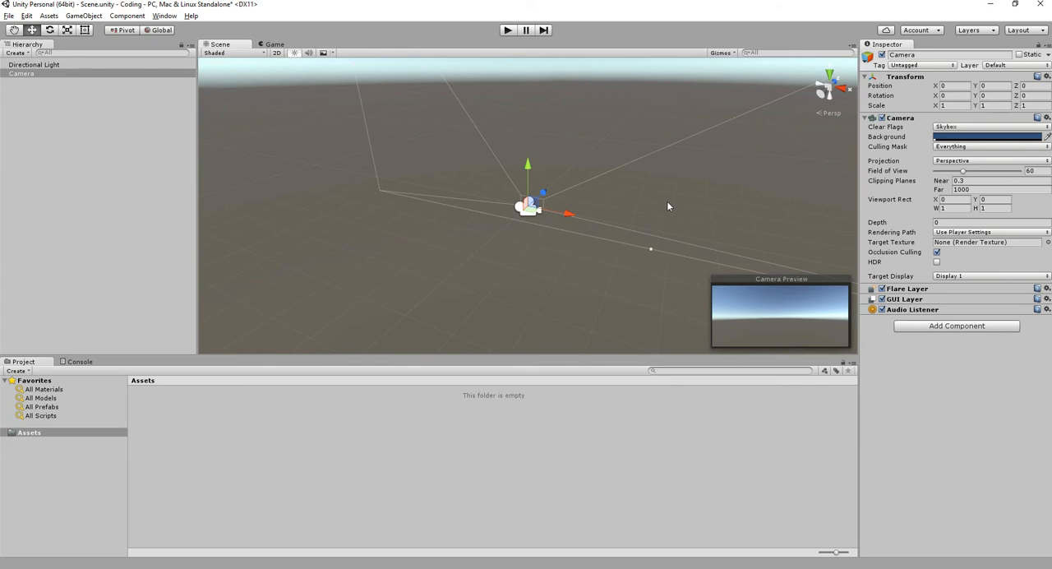
{"action": "left_click", "coordinate": [530, 454]}
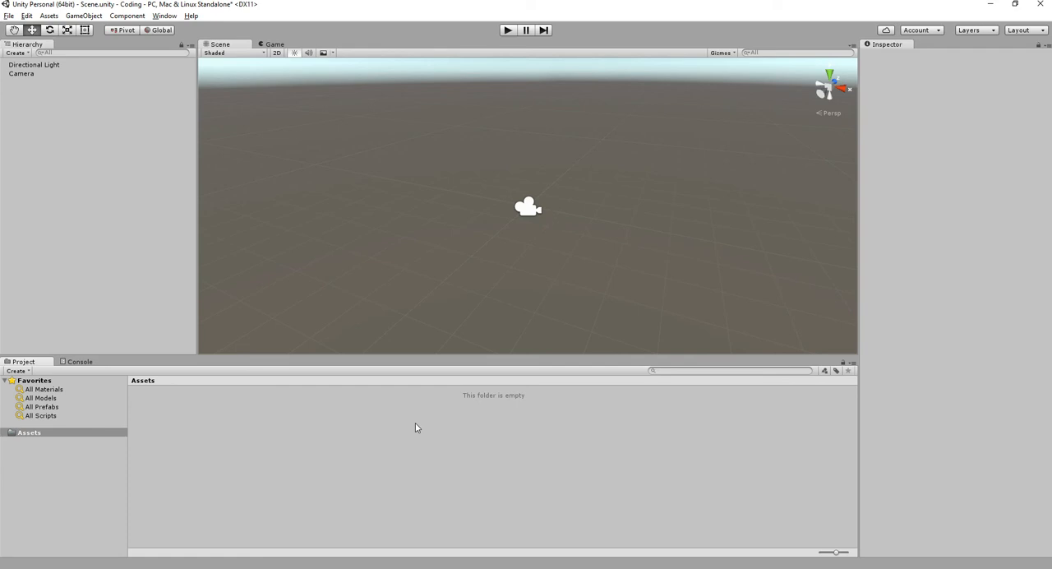
- Review the asset types that can be created in the Assets folder without creating any
{"action": "right_click", "coordinate": [383, 457]}
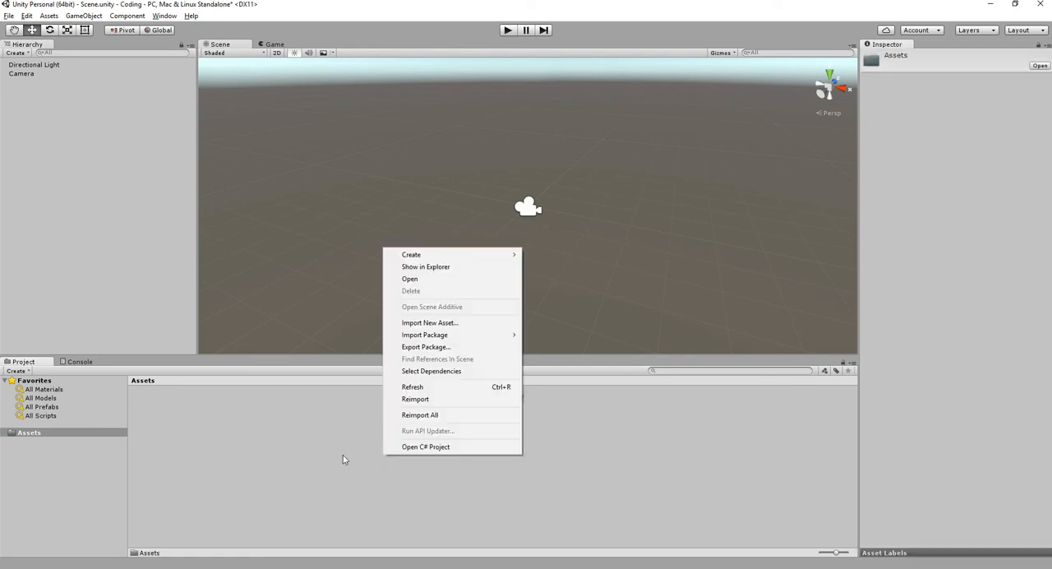
{"action": "left_click", "coordinate": [343, 459]}
{"action": "right_click", "coordinate": [439, 424]}
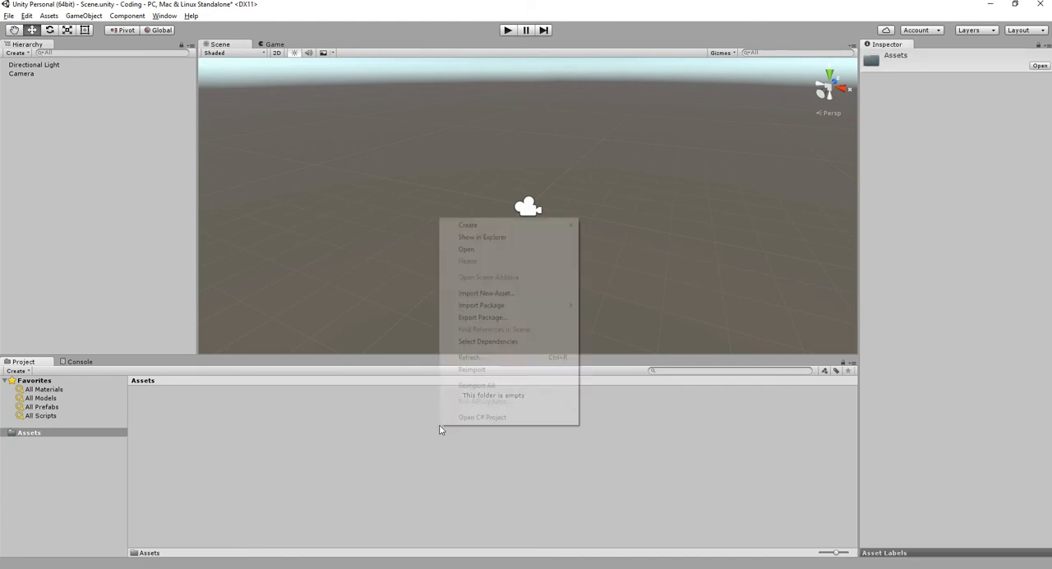
{"action": "mouse_move", "coordinate": [519, 225]}
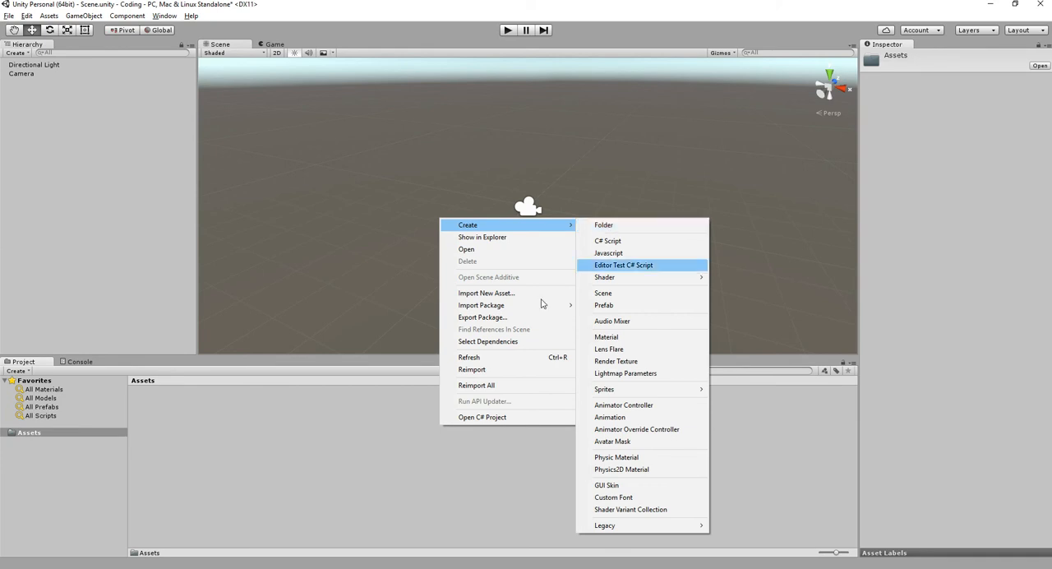
{"action": "left_click", "coordinate": [314, 473]}
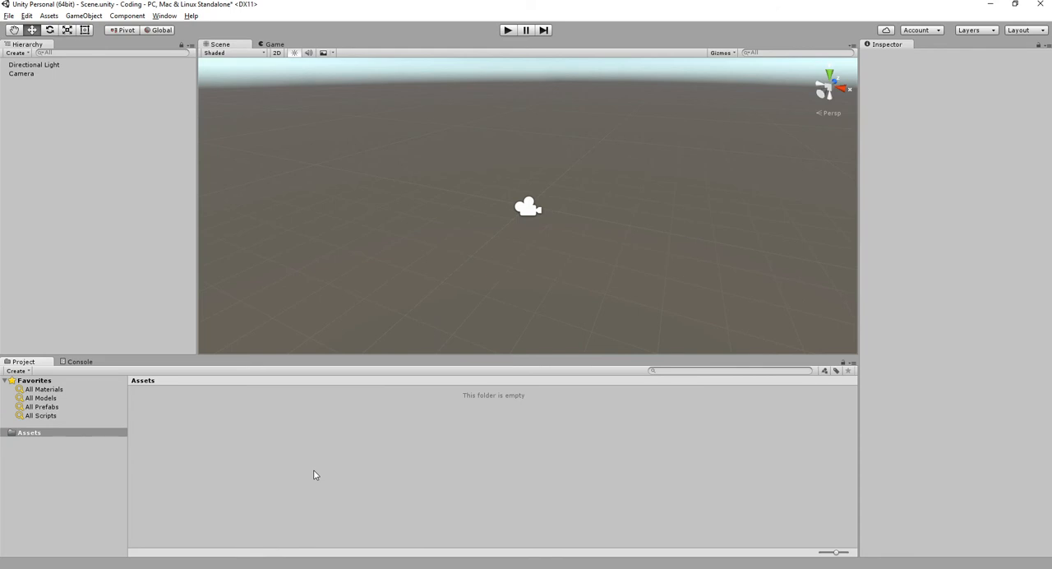
{"action": "right_click", "coordinate": [313, 474]}
{"action": "mouse_move", "coordinate": [362, 274]}
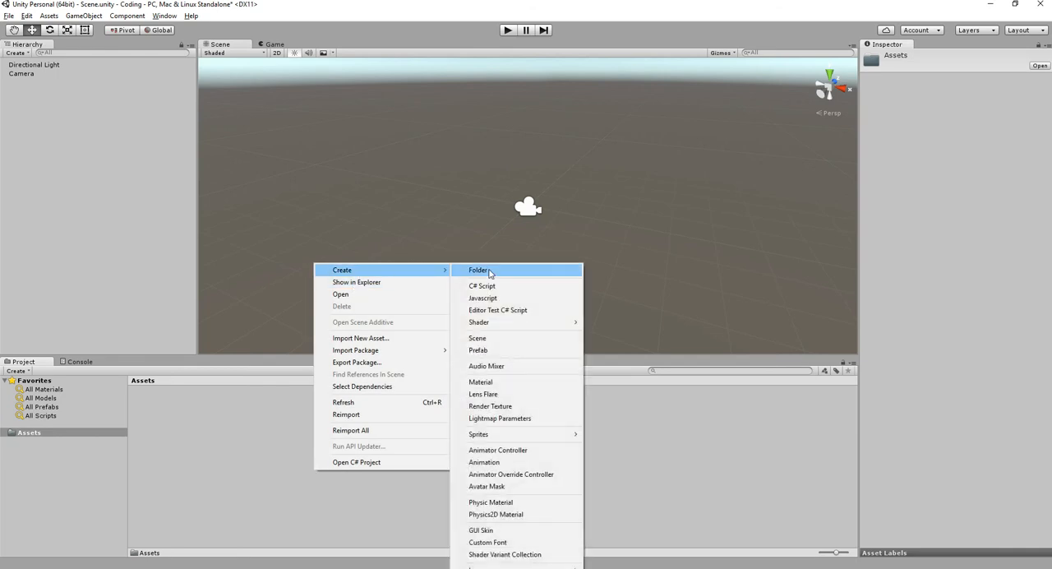
{"action": "left_click", "coordinate": [266, 441]}
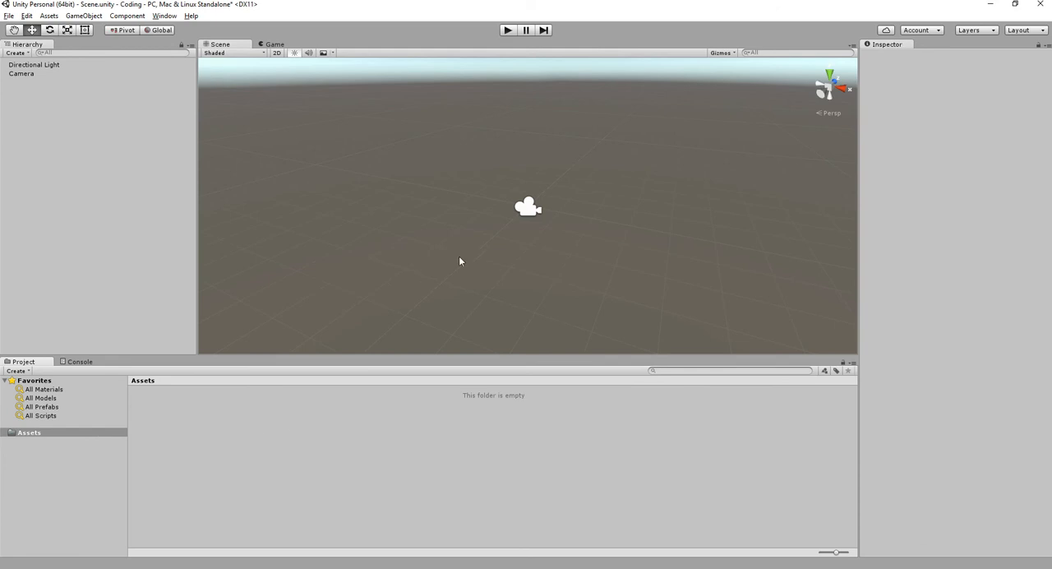
{"action": "left_click_drag", "start_coordinate": [446, 223], "coordinate": [527, 231], "text": "alt"}
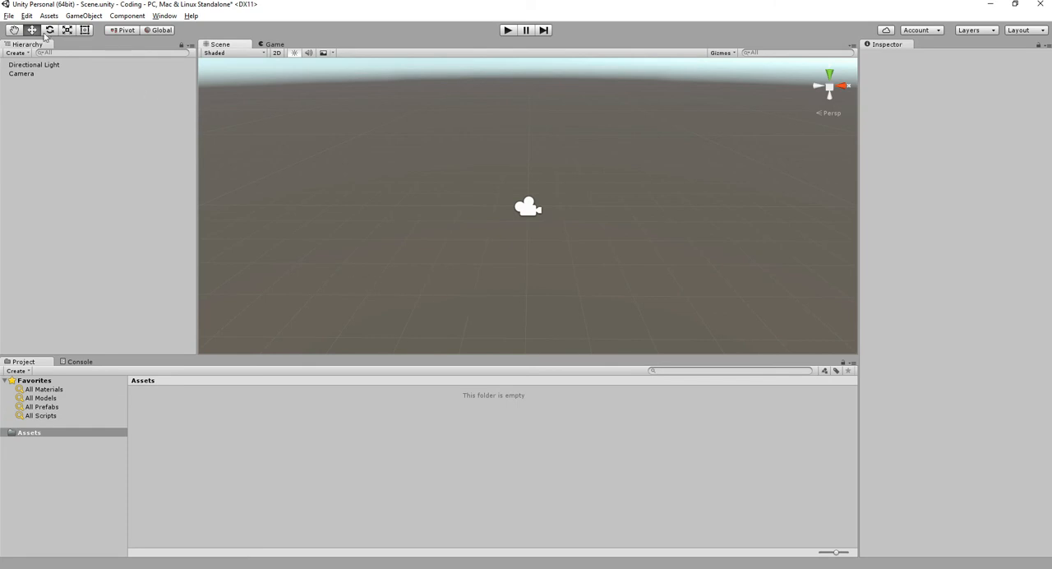
- Look through the general editing commands and compare the main asset commands with those offered in the Assets folder
{"action": "left_click", "coordinate": [10, 18]}
{"action": "mouse_move", "coordinate": [25, 18]}
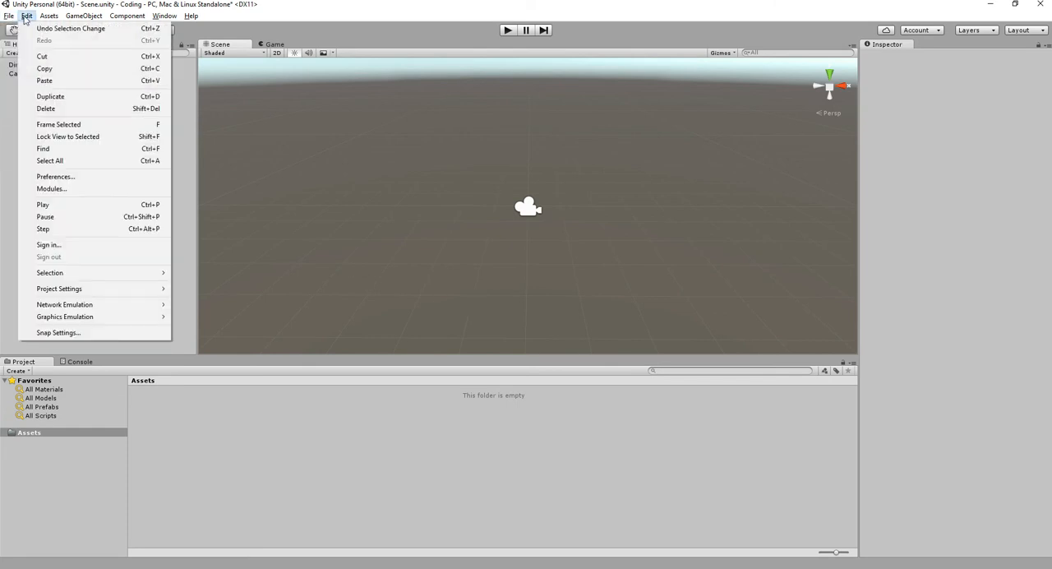
{"action": "left_click", "coordinate": [181, 4]}
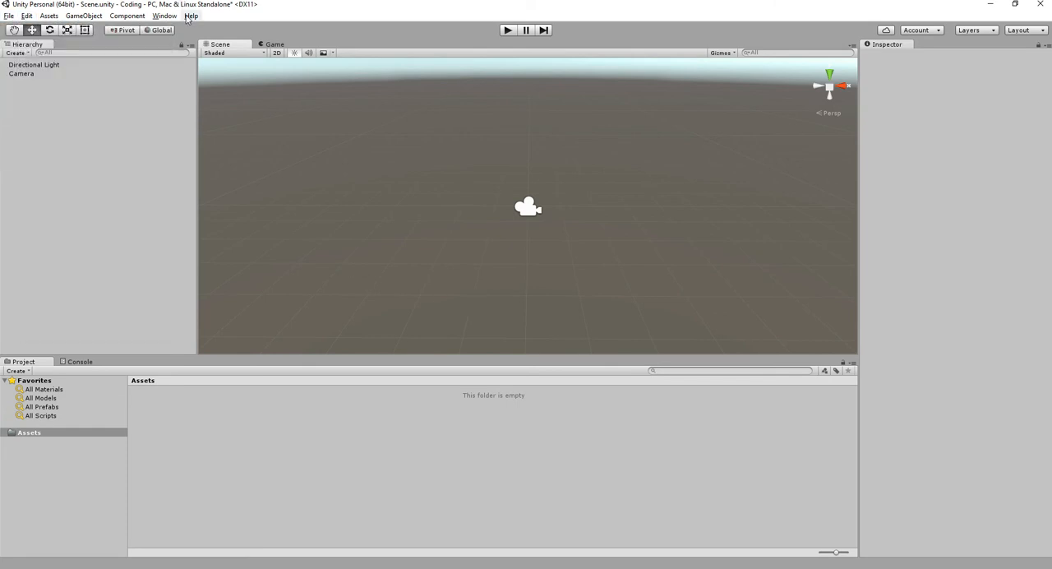
{"action": "left_click", "coordinate": [48, 17]}
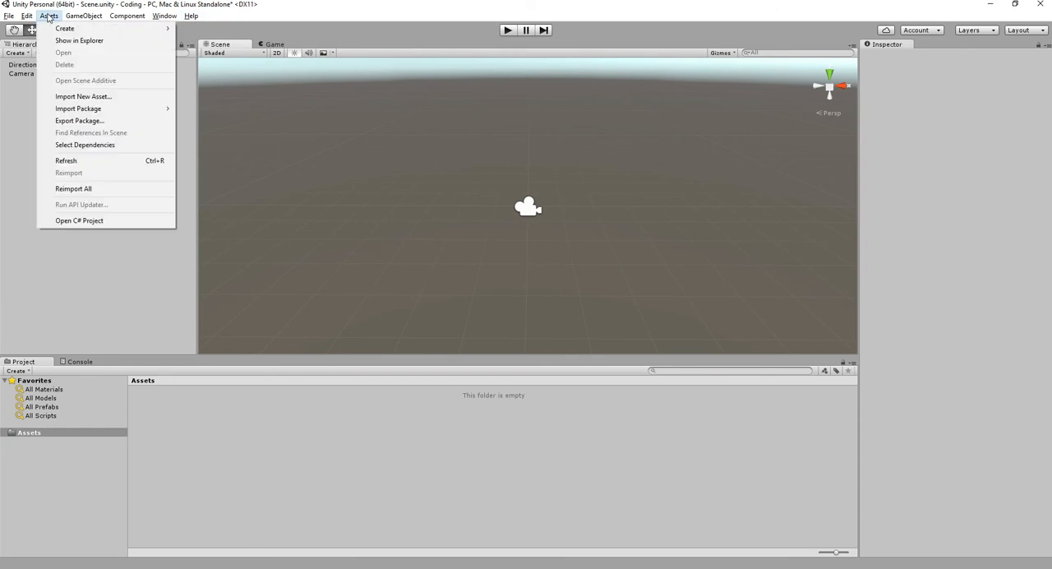
{"action": "mouse_move", "coordinate": [70, 31]}
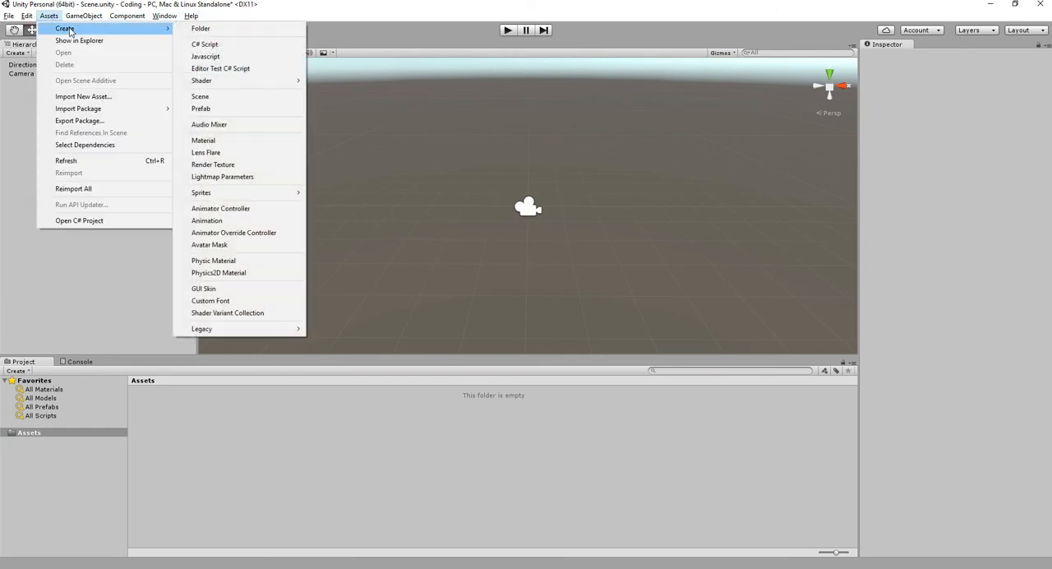
{"action": "right_click", "coordinate": [418, 427]}
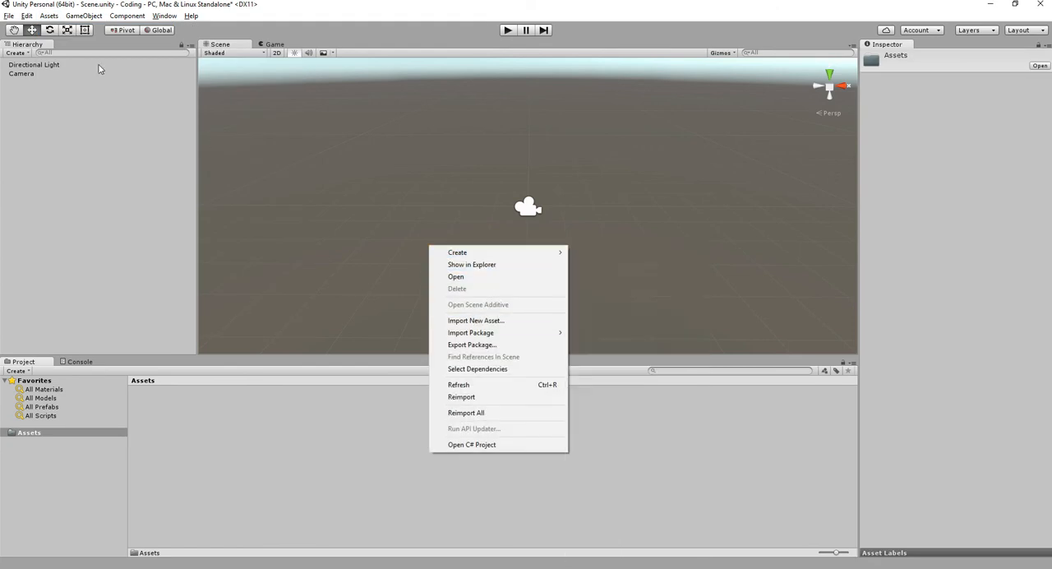
{"action": "left_click", "coordinate": [49, 16]}
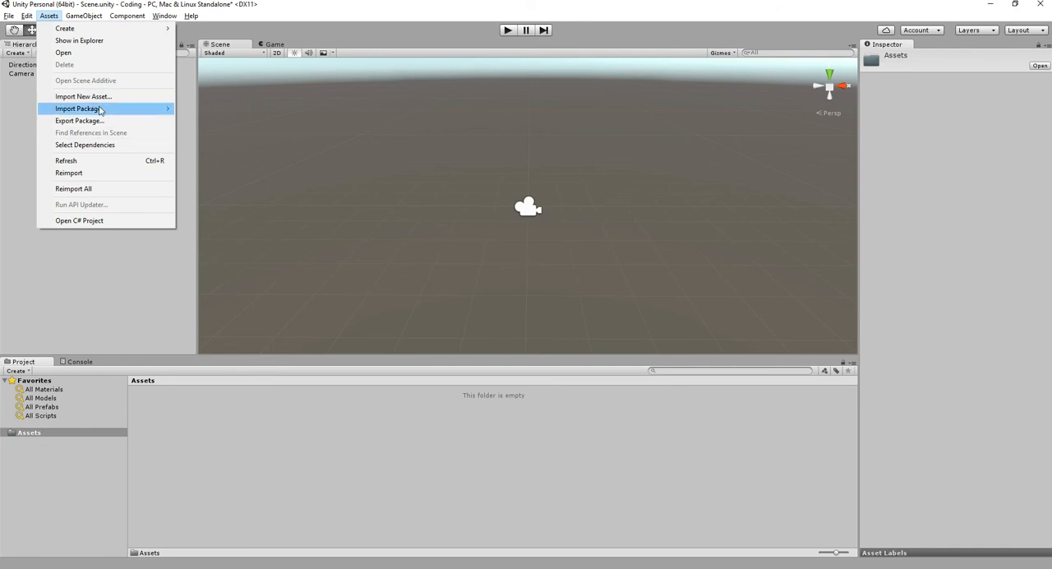
{"action": "left_click", "coordinate": [502, 134]}
{"action": "scroll", "coordinate": [502, 134], "scroll_direction": "up", "scroll_amount": 2}
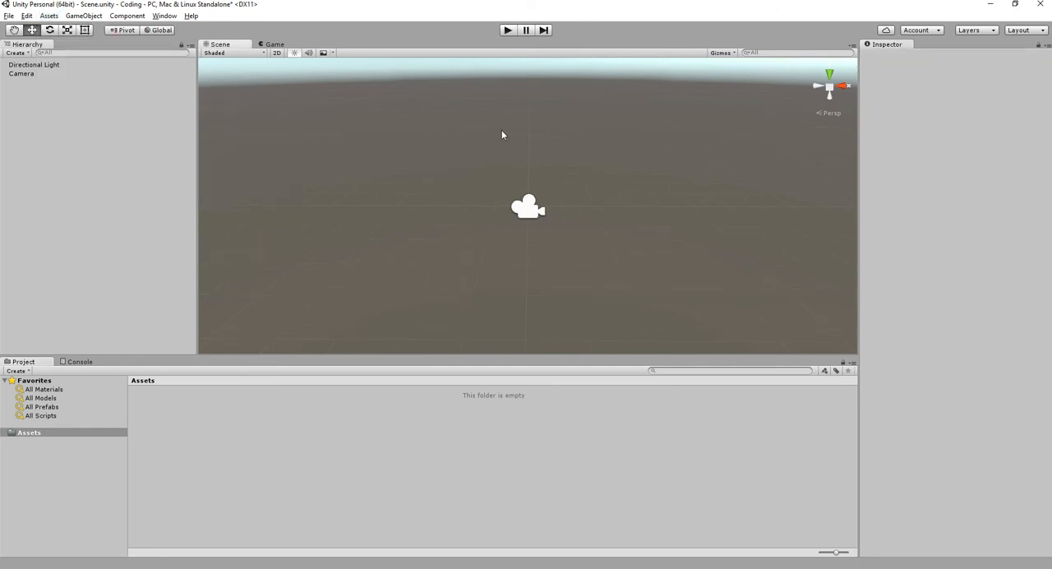
- Look over the available game object types and add a 3D Terrain object to the scene
{"action": "left_click", "coordinate": [82, 15]}
{"action": "left_click", "coordinate": [37, 148]}
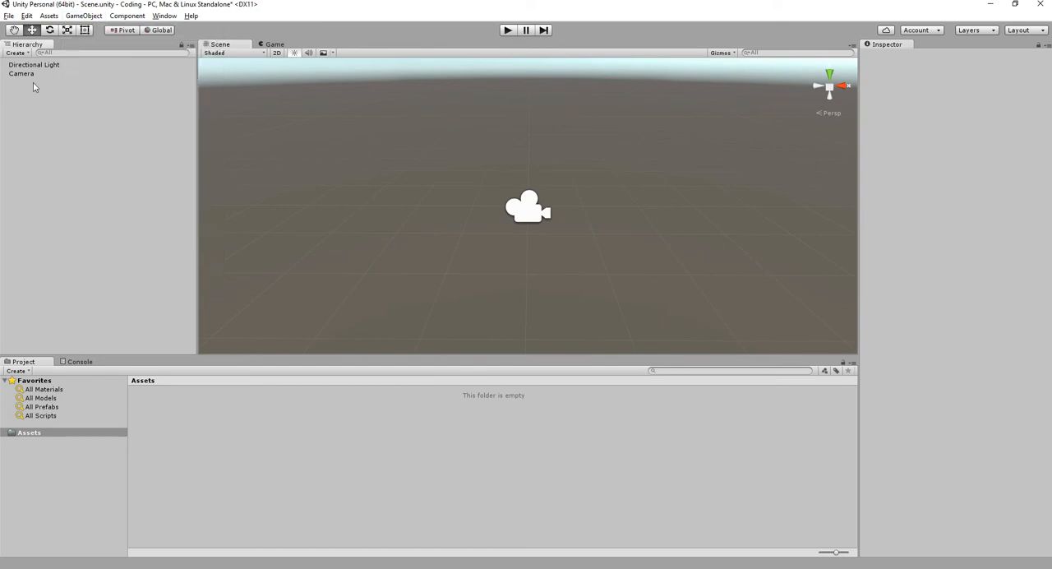
{"action": "left_click", "coordinate": [73, 18]}
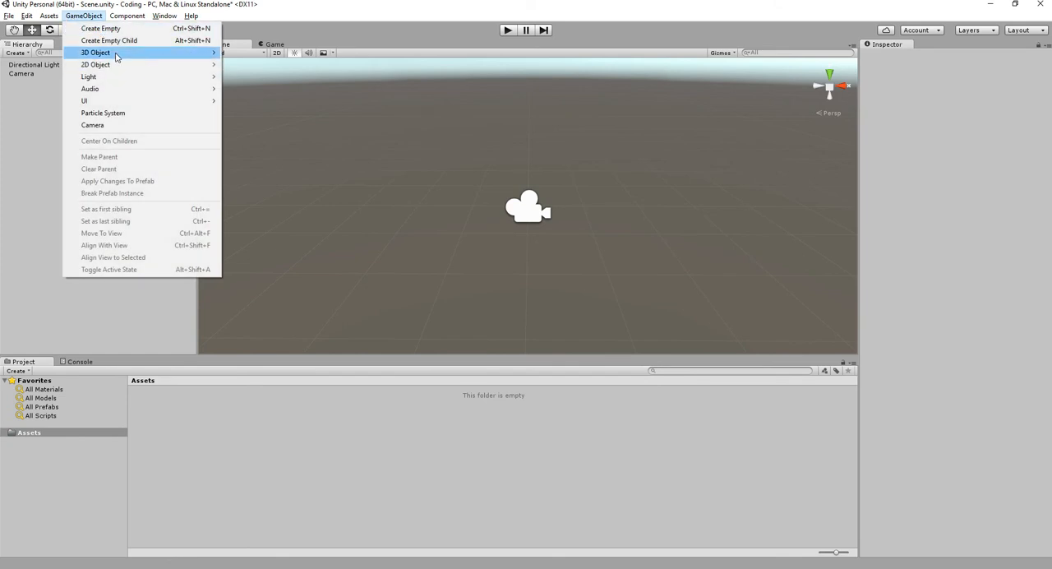
{"action": "mouse_move", "coordinate": [117, 56]}
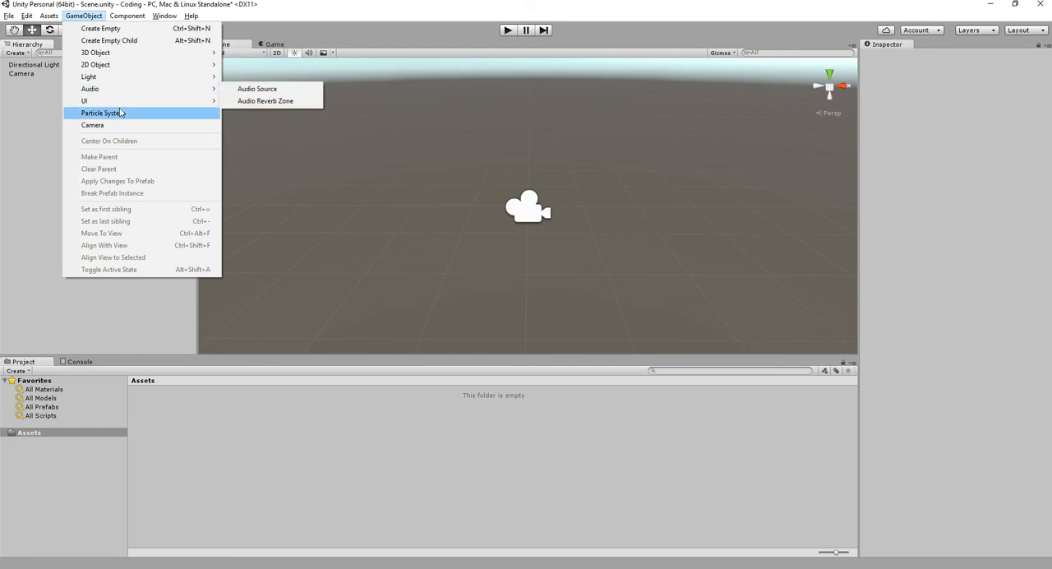
{"action": "mouse_move", "coordinate": [124, 103]}
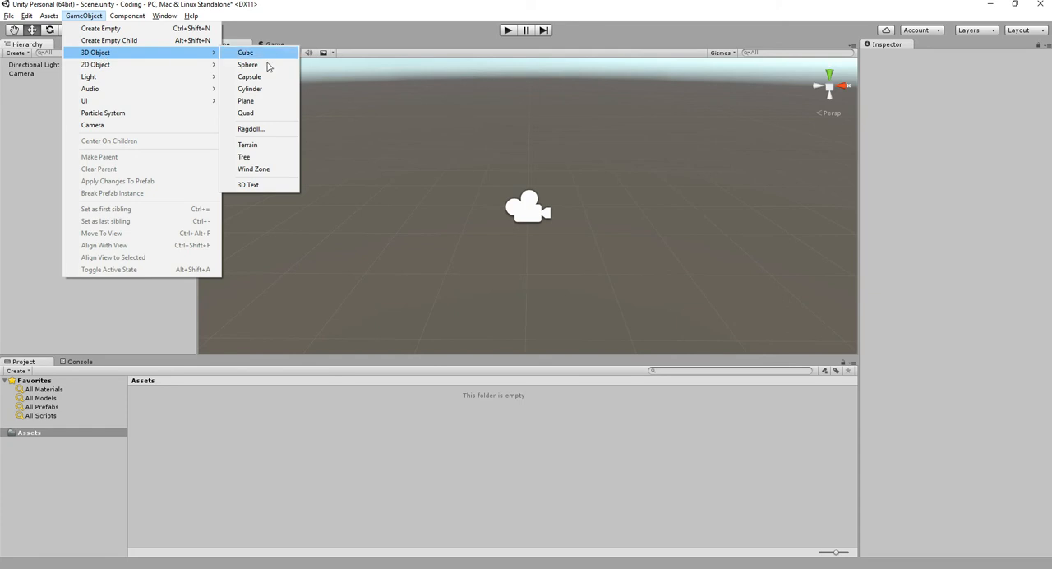
{"action": "left_click", "coordinate": [272, 145]}
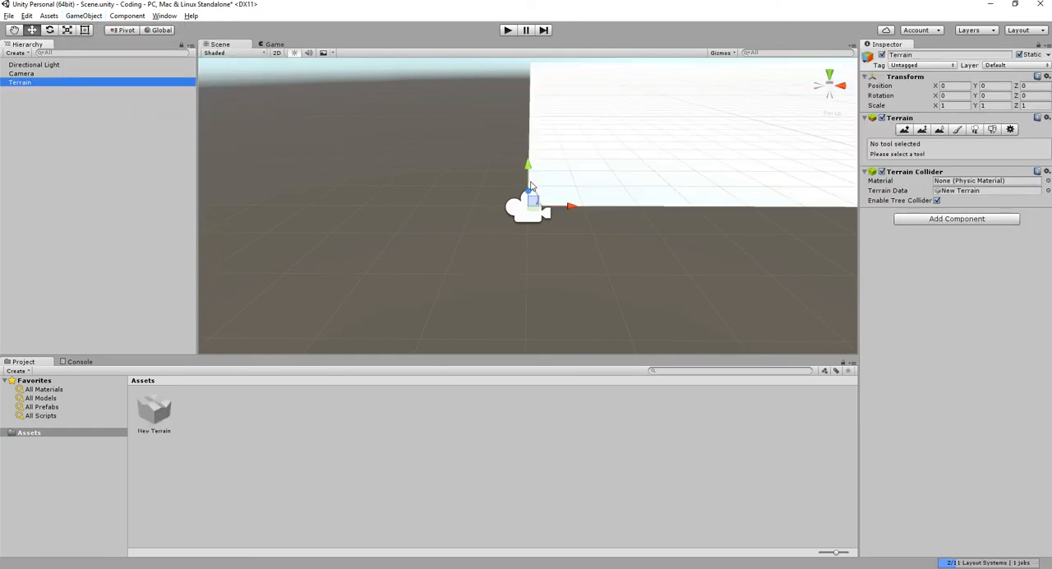
- Examine the new terrain from a higher angle and close up, and deselect it
{"action": "scroll", "coordinate": [535, 197], "scroll_direction": "down", "scroll_amount": 8}
{"action": "left_click_drag", "start_coordinate": [543, 214], "coordinate": [632, 129], "text": "alt"}
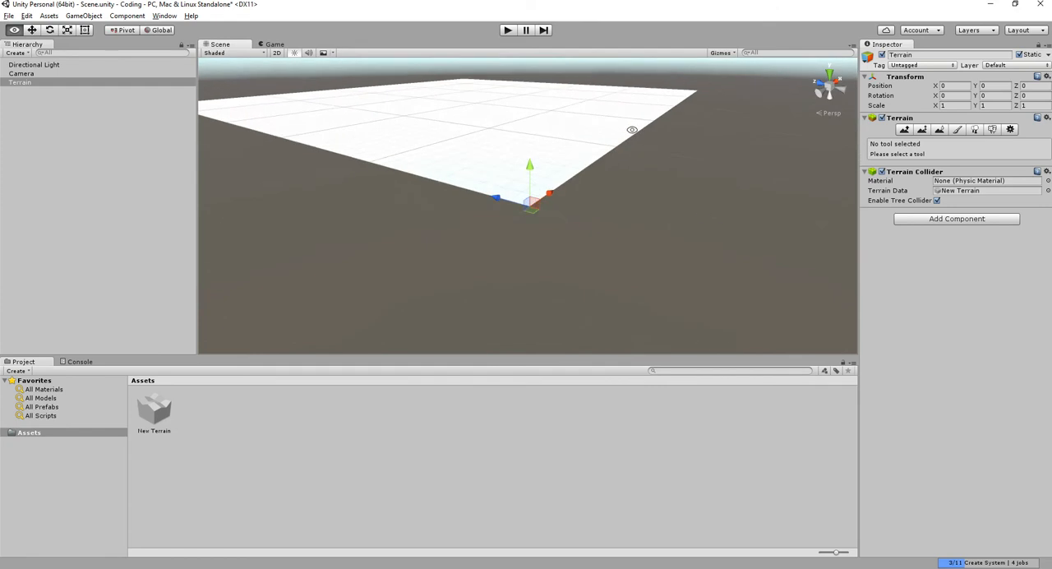
{"action": "middle_click_drag", "start_coordinate": [649, 134], "coordinate": [680, 240]}
{"action": "left_click", "coordinate": [681, 240]}
{"action": "scroll", "coordinate": [630, 233], "scroll_direction": "up", "scroll_amount": 8}
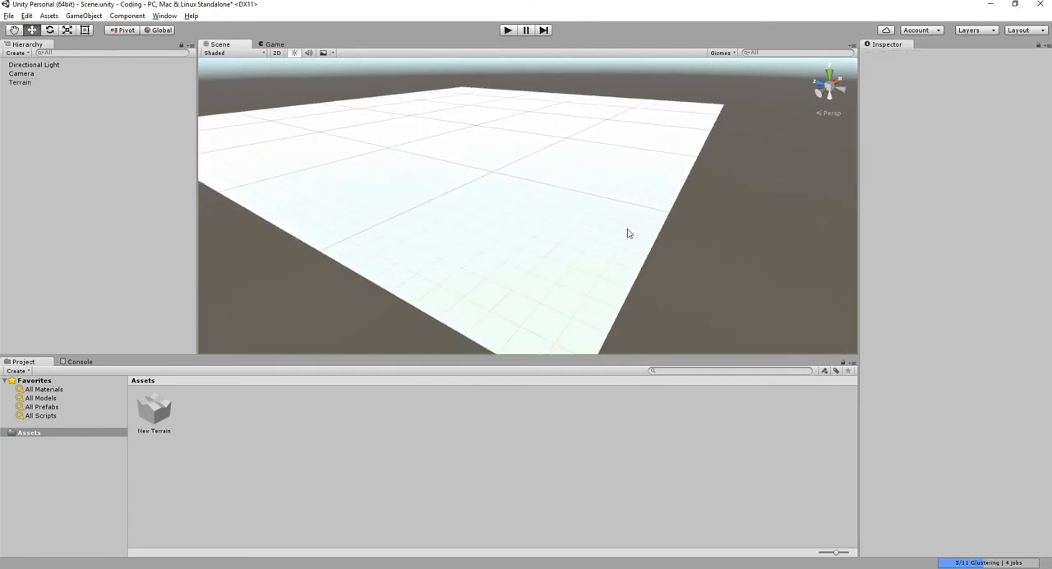
- Inspect the New Terrain asset in the project and reselect the Terrain object in the scene
{"action": "left_click", "coordinate": [23, 82]}
{"action": "left_click", "coordinate": [34, 104]}
{"action": "left_click", "coordinate": [160, 419]}
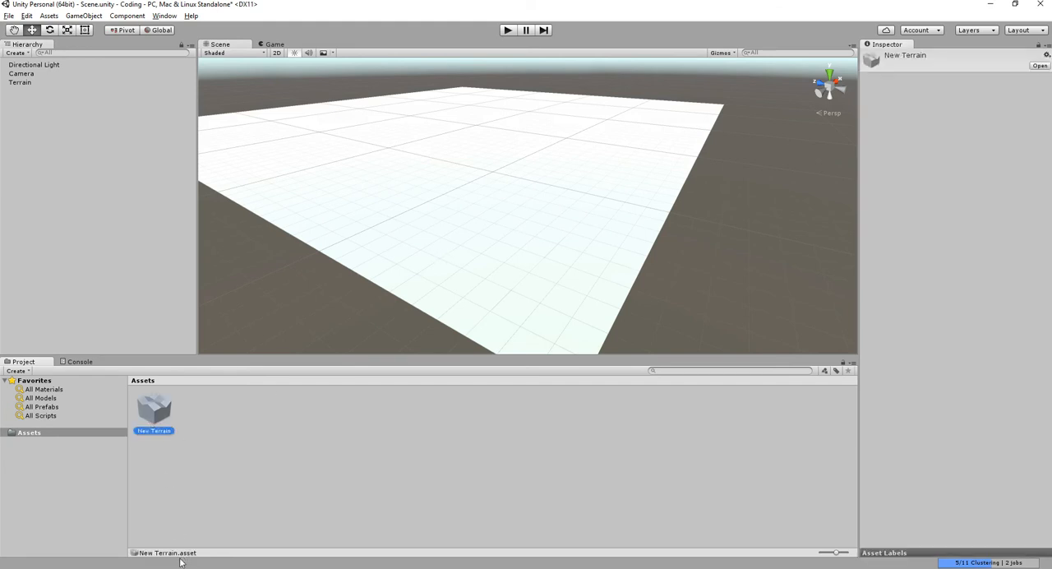
{"action": "left_click", "coordinate": [456, 240]}
{"action": "right_click_drag", "start_coordinate": [539, 253], "coordinate": [495, 249]}
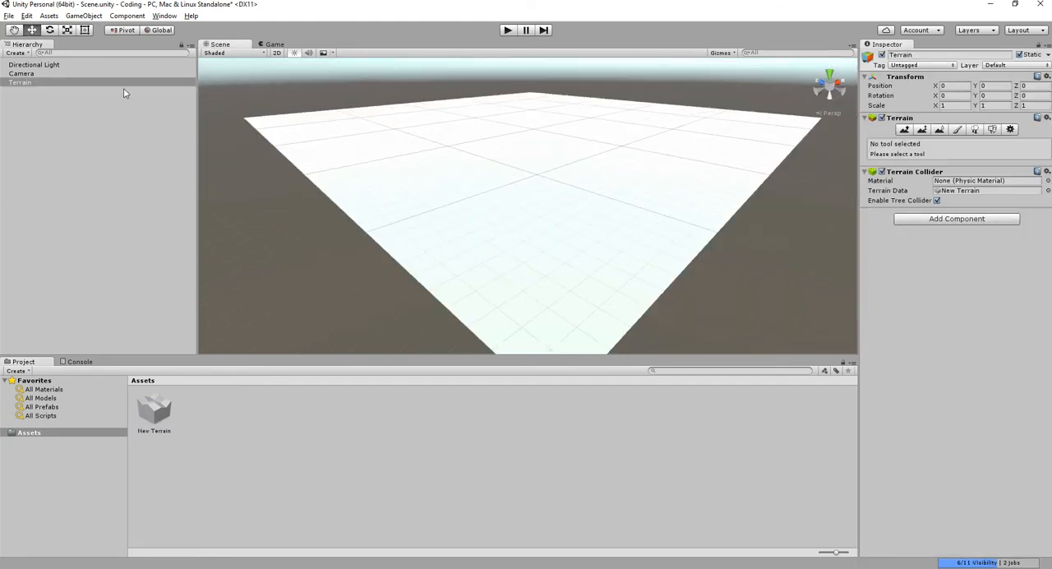
{"action": "left_click", "coordinate": [119, 90]}
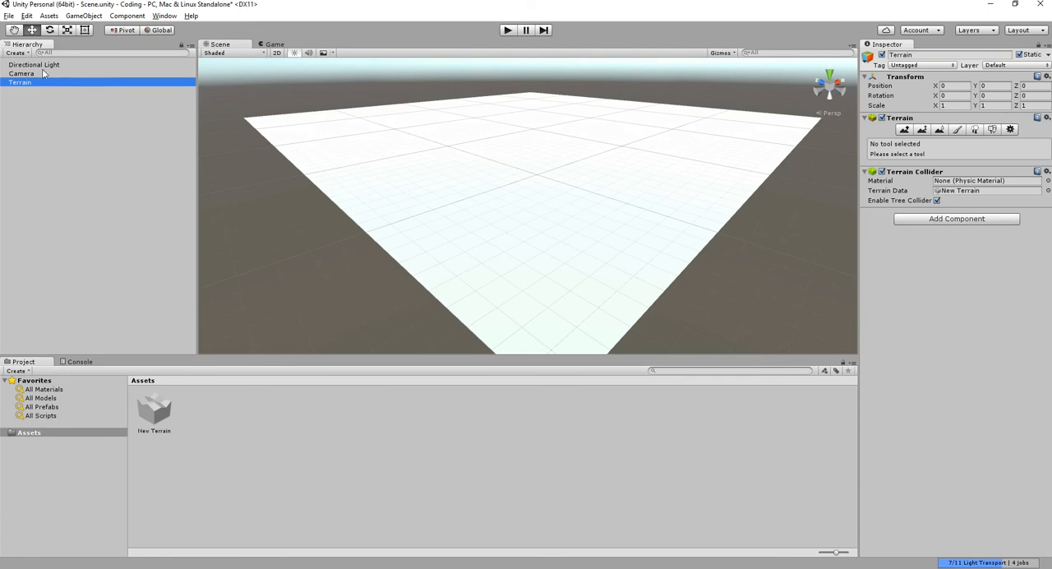
- Look through the Terrain component's first four editing tools, including Paint Height, ending on Paint Texture
{"action": "left_click_drag", "start_coordinate": [546, 186], "coordinate": [518, 160], "text": "alt"}
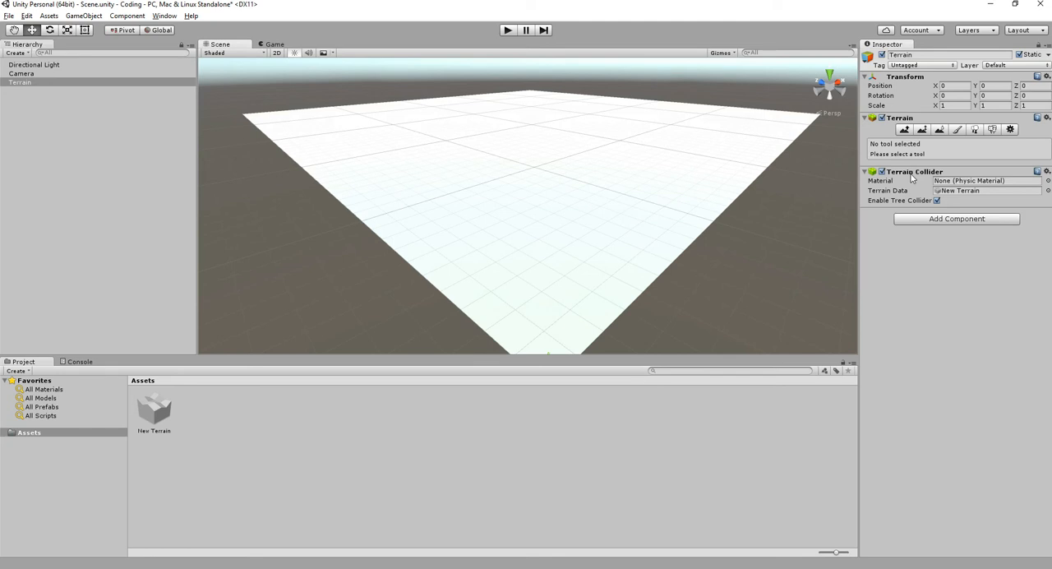
{"action": "scroll", "coordinate": [619, 198], "scroll_direction": "up", "scroll_amount": 5}
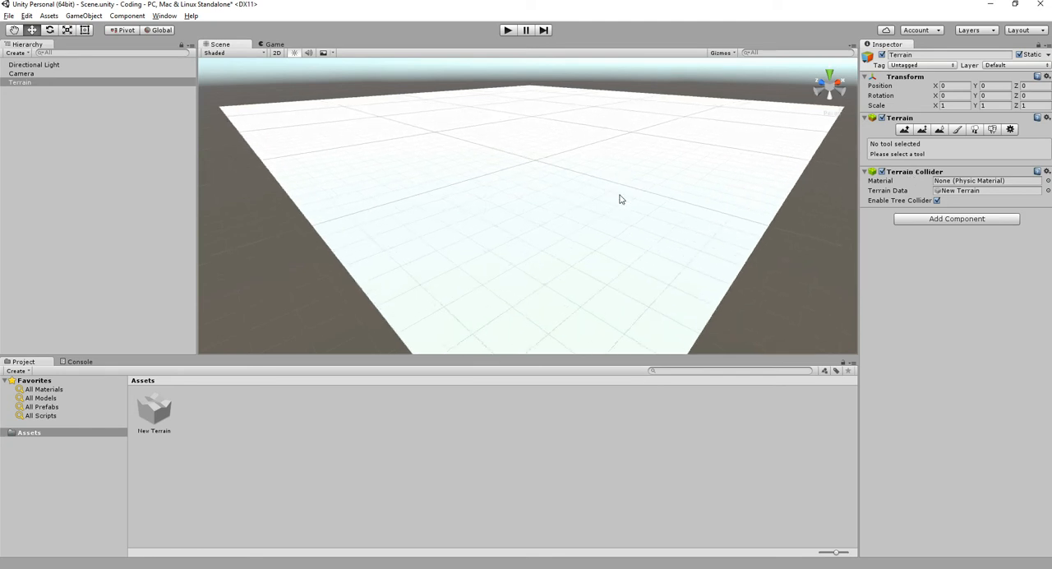
{"action": "left_click_drag", "start_coordinate": [637, 185], "coordinate": [683, 179], "text": "alt"}
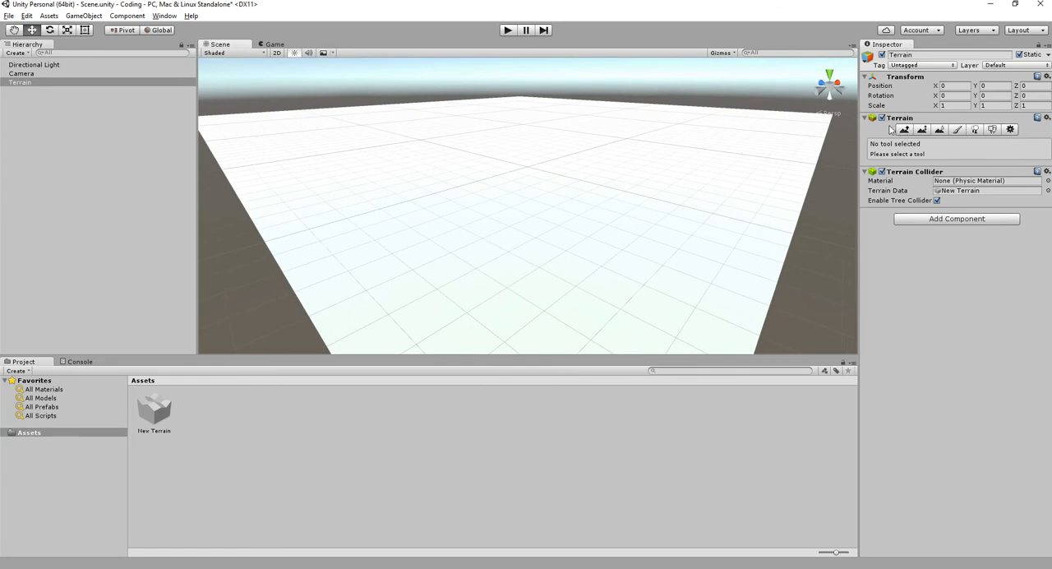
{"action": "left_click", "coordinate": [897, 130]}
{"action": "left_click", "coordinate": [921, 130]}
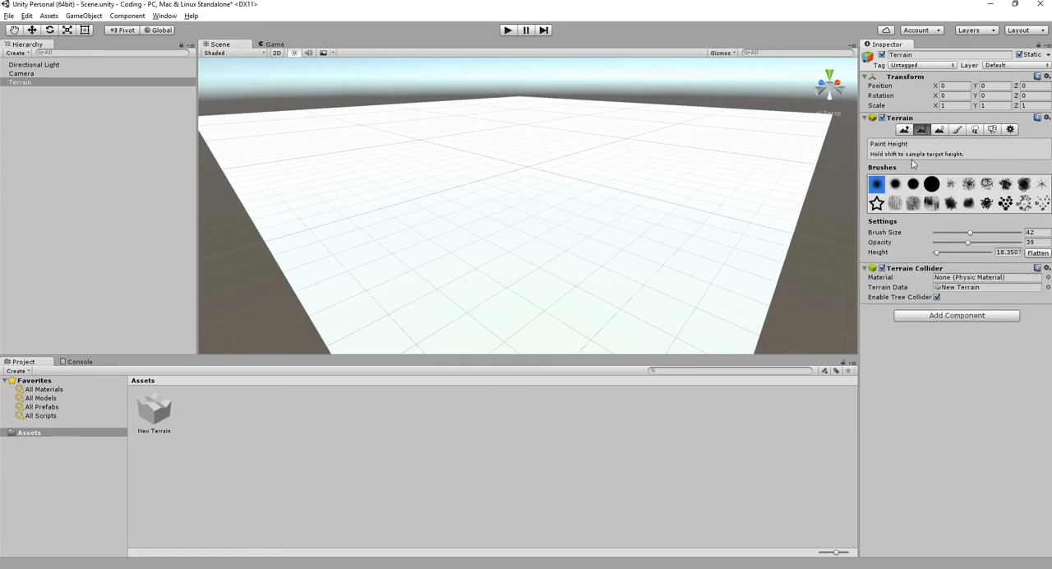
{"action": "left_click", "coordinate": [939, 130]}
{"action": "left_click", "coordinate": [957, 133]}
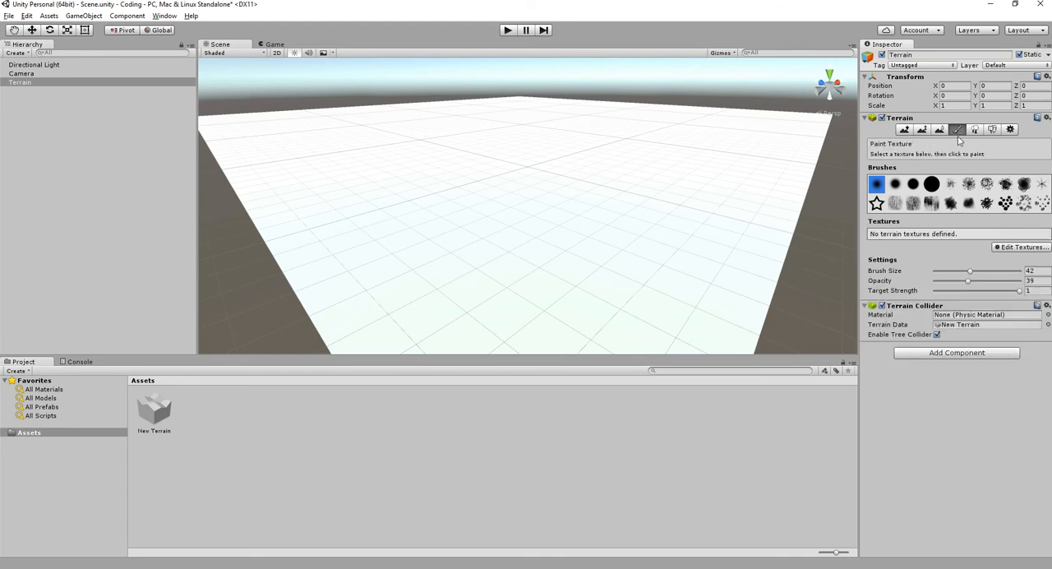
- Look through the Terrain component's remaining tools, including Paint Details and Terrain Settings
{"action": "left_click", "coordinate": [976, 132]}
{"action": "left_click", "coordinate": [992, 130]}
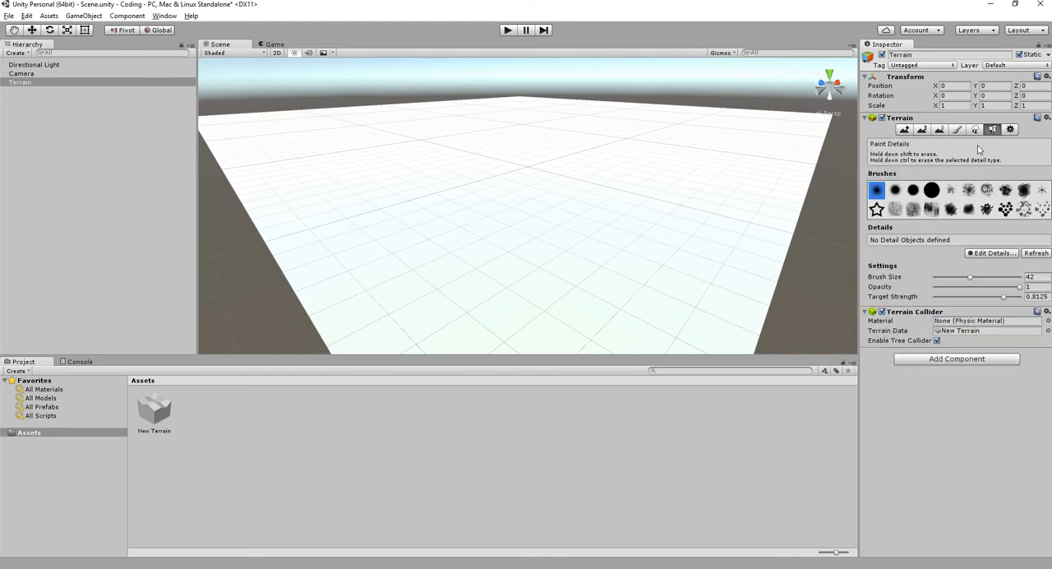
{"action": "left_click", "coordinate": [1009, 131]}
{"action": "left_click_drag", "start_coordinate": [619, 170], "coordinate": [619, 159], "text": "alt"}
- Set up Raise / Lower Terrain with the fifth brush, brush size 100 and opacity 100
{"action": "left_click", "coordinate": [902, 130]}
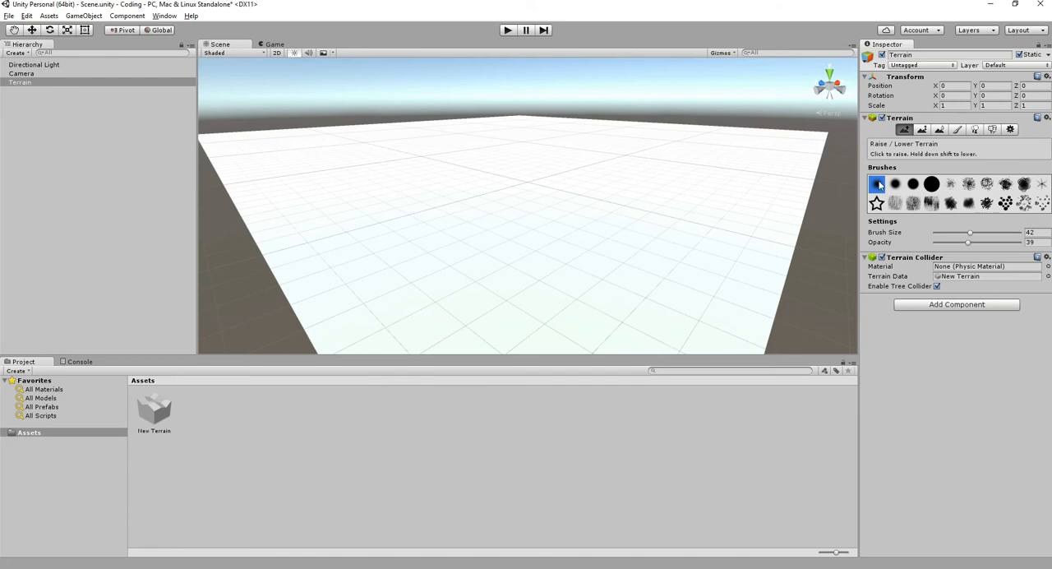
{"action": "left_click", "coordinate": [951, 188]}
{"action": "left_click", "coordinate": [637, 257]}
{"action": "mouse_move", "coordinate": [637, 257]}
{"action": "left_mouse_down", "text": "alt"}
{"action": "mouse_move", "coordinate": [578, 299]}
{"action": "mouse_move", "coordinate": [589, 219]}
{"action": "mouse_move", "coordinate": [504, 282]}
{"action": "mouse_move", "coordinate": [503, 308]}
{"action": "mouse_move", "coordinate": [558, 241]}
{"action": "left_mouse_up", "text": "alt"}
{"action": "left_click_drag", "start_coordinate": [969, 233], "coordinate": [1020, 234]}
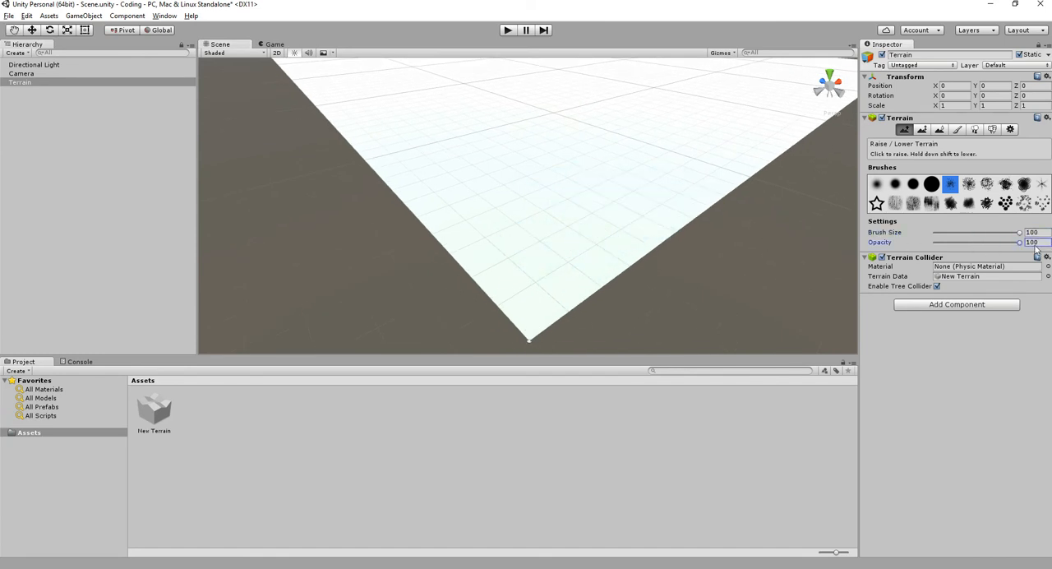
- Try raising tall peaks at the terrain's near corner at full opacity and undo the strokes
{"action": "mouse_move", "coordinate": [570, 266]}
{"action": "left_mouse_down"}
{"action": "mouse_move", "coordinate": [559, 272]}
{"action": "mouse_move", "coordinate": [616, 238]}
{"action": "left_mouse_up"}
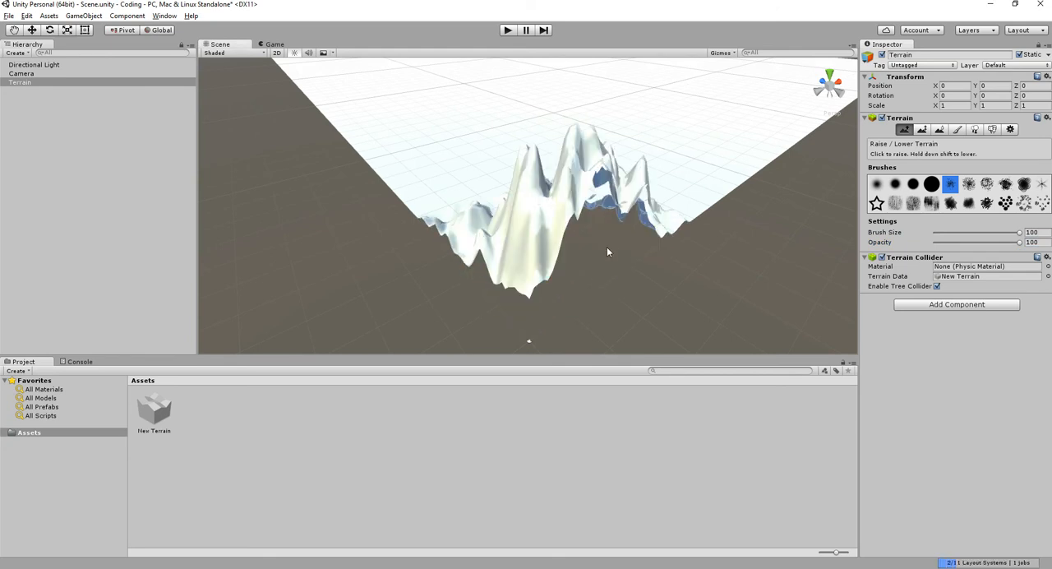
{"action": "key", "text": "ctrl+z"}
{"action": "key", "text": "ctrl+z"}
{"action": "key", "text": "ctrl+z"}
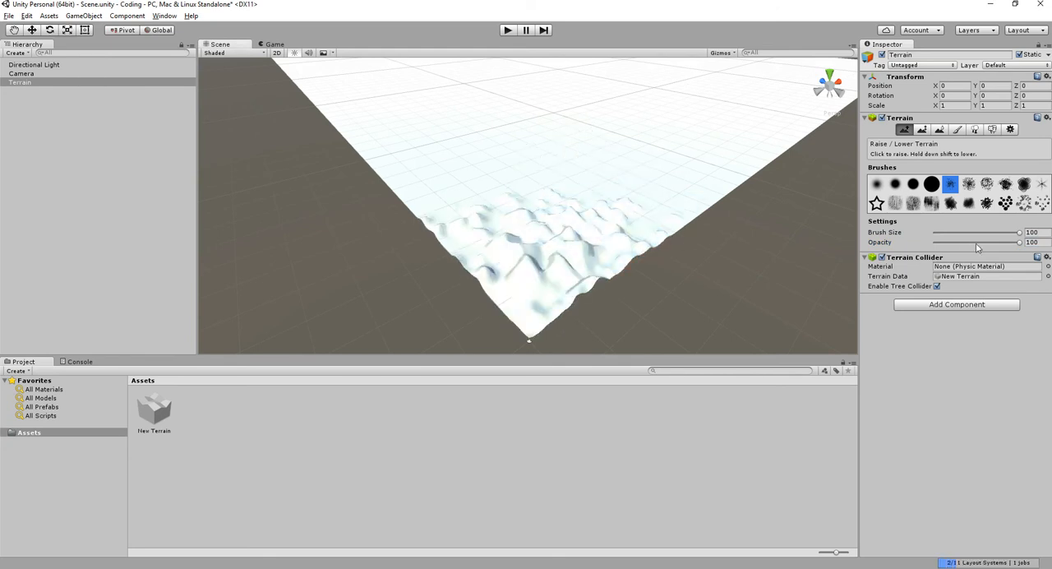
- Set the brush opacity to 15 and try raising the terrain's near corner, undoing the test strokes
{"action": "left_click_drag", "start_coordinate": [1017, 243], "coordinate": [949, 243]}
{"action": "mouse_move", "coordinate": [587, 290]}
{"action": "left_mouse_down"}
{"action": "mouse_move", "coordinate": [681, 194]}
{"action": "mouse_move", "coordinate": [463, 307]}
{"action": "mouse_move", "coordinate": [709, 326]}
{"action": "left_mouse_up"}
{"action": "key", "text": "ctrl+z"}
{"action": "mouse_move", "coordinate": [599, 269]}
{"action": "left_mouse_down", "text": "alt"}
{"action": "mouse_move", "coordinate": [540, 249]}
{"action": "mouse_move", "coordinate": [495, 189]}
{"action": "left_mouse_up", "text": "alt"}
{"action": "mouse_move", "coordinate": [526, 256]}
{"action": "left_mouse_down"}
{"action": "mouse_move", "coordinate": [550, 287]}
{"action": "mouse_move", "coordinate": [462, 155]}
{"action": "mouse_move", "coordinate": [519, 202]}
{"action": "left_mouse_up"}
{"action": "key", "text": "ctrl+z"}
{"action": "scroll", "coordinate": [519, 201], "scroll_direction": "down", "scroll_amount": 5}
- Choose the eighth brush, a rough splatter shape, and try it near the corner, undoing the stroke
{"action": "left_click", "coordinate": [1004, 187]}
{"action": "mouse_move", "coordinate": [483, 205]}
{"action": "left_mouse_down"}
{"action": "mouse_move", "coordinate": [516, 239]}
{"action": "mouse_move", "coordinate": [568, 174]}
{"action": "left_mouse_up"}
{"action": "key", "text": "ctrl+z"}
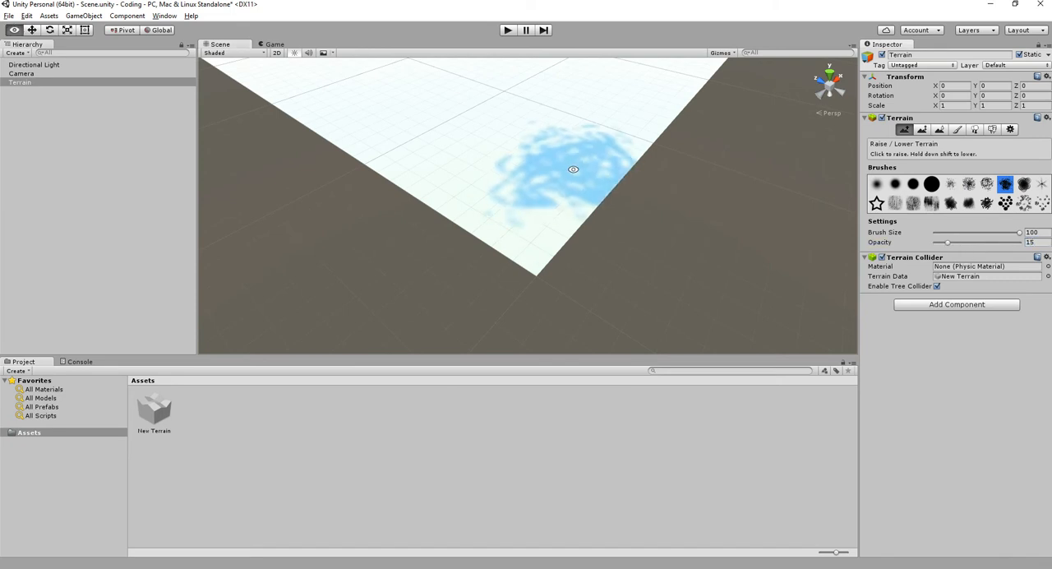
- Raise rough bumps along the terrain's outer edge with the splatter brush at opacity 15
{"action": "middle_click_drag", "start_coordinate": [568, 170], "coordinate": [490, 239]}
{"action": "scroll", "coordinate": [511, 244], "scroll_direction": "down", "scroll_amount": 10}
{"action": "left_click_drag", "start_coordinate": [516, 204], "coordinate": [589, 205], "text": "alt"}
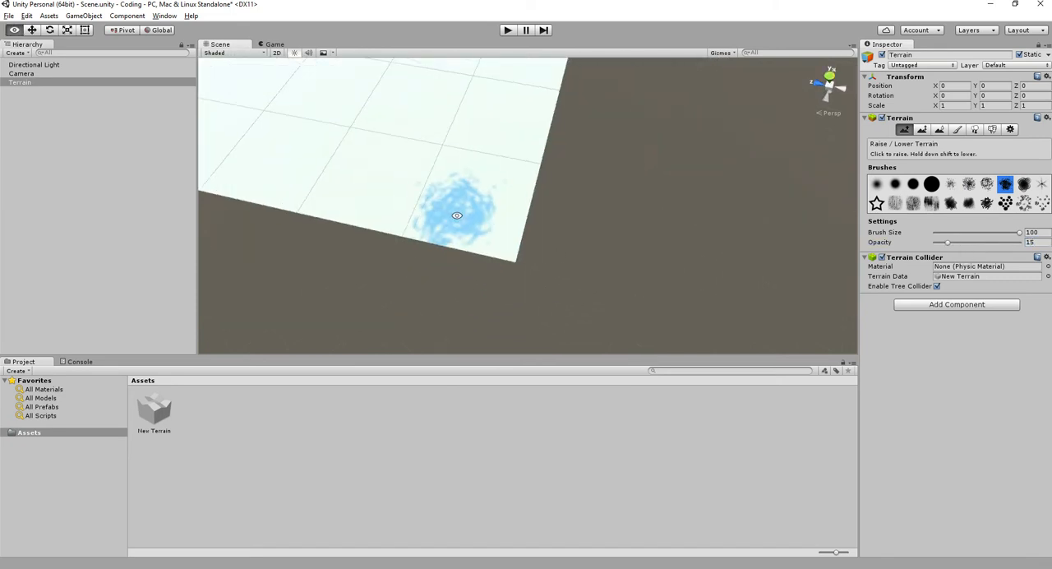
{"action": "middle_click_drag", "start_coordinate": [449, 211], "coordinate": [626, 247]}
{"action": "scroll", "coordinate": [608, 197], "scroll_direction": "down", "scroll_amount": 5}
{"action": "left_click_drag", "start_coordinate": [564, 152], "coordinate": [541, 228], "text": "alt"}
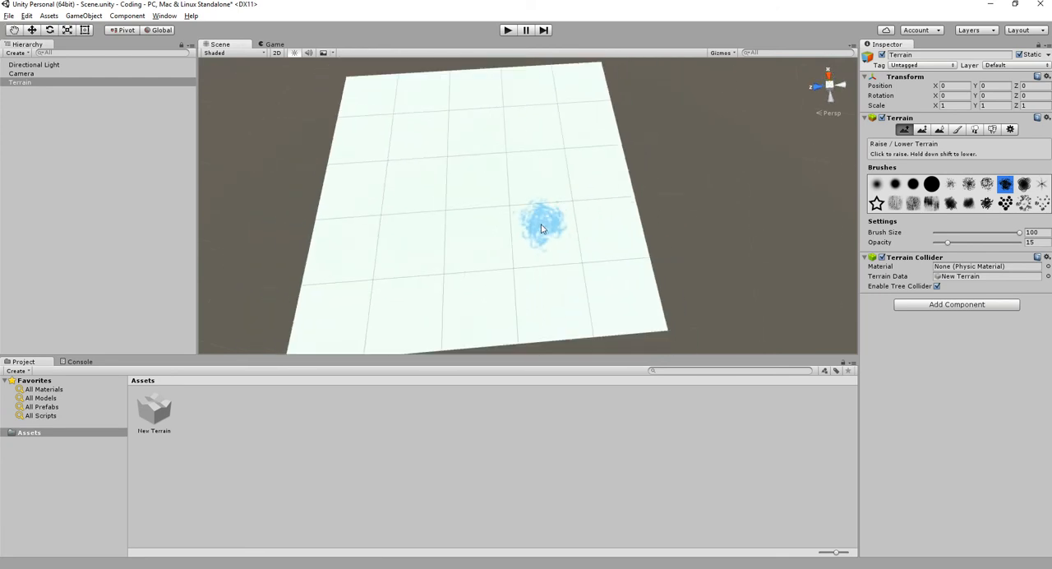
{"action": "middle_click_drag", "start_coordinate": [458, 235], "coordinate": [528, 188]}
{"action": "mouse_move", "coordinate": [365, 309]}
{"action": "left_mouse_down"}
{"action": "mouse_move", "coordinate": [704, 281]}
{"action": "mouse_move", "coordinate": [349, 296]}
{"action": "mouse_move", "coordinate": [571, 298]}
{"action": "mouse_move", "coordinate": [711, 276]}
{"action": "mouse_move", "coordinate": [691, 281]}
{"action": "mouse_move", "coordinate": [667, 160]}
{"action": "left_mouse_up"}
- Set the brush opacity to 25 and raise a rough mountain ridge around all outer edges of the terrain
{"action": "left_click_drag", "start_coordinate": [948, 243], "coordinate": [955, 242]}
{"action": "left_click_drag", "start_coordinate": [696, 253], "coordinate": [644, 71]}
{"action": "middle_click_drag", "start_coordinate": [671, 172], "coordinate": [694, 270]}
{"action": "mouse_move", "coordinate": [700, 286]}
{"action": "left_mouse_down"}
{"action": "mouse_move", "coordinate": [650, 105]}
{"action": "mouse_move", "coordinate": [475, 118]}
{"action": "left_mouse_up"}
{"action": "left_click_drag", "start_coordinate": [410, 120], "coordinate": [641, 112]}
{"action": "middle_click_drag", "start_coordinate": [408, 220], "coordinate": [446, 195]}
{"action": "mouse_move", "coordinate": [449, 115]}
{"action": "left_mouse_down"}
{"action": "mouse_move", "coordinate": [430, 347]}
{"action": "mouse_move", "coordinate": [441, 106]}
{"action": "mouse_move", "coordinate": [436, 278]}
{"action": "mouse_move", "coordinate": [446, 319]}
{"action": "left_mouse_up"}
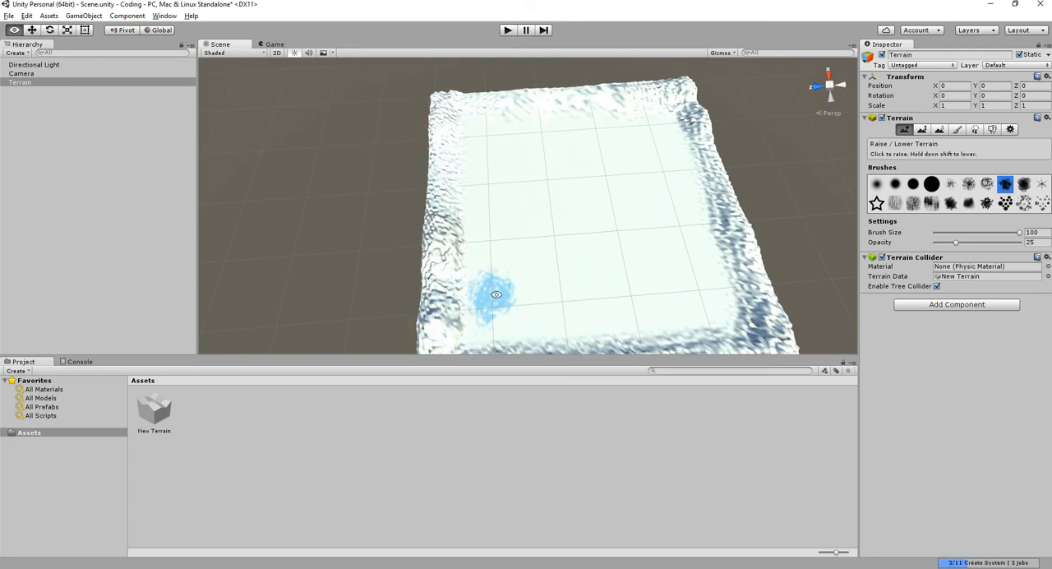
{"action": "middle_click_drag", "start_coordinate": [487, 339], "coordinate": [495, 284]}
{"action": "mouse_move", "coordinate": [605, 277]}
{"action": "left_mouse_down", "text": "alt"}
{"action": "mouse_move", "coordinate": [369, 166]}
{"action": "mouse_move", "coordinate": [371, 182]}
{"action": "left_mouse_up", "text": "alt"}
{"action": "middle_click_drag", "start_coordinate": [521, 266], "coordinate": [476, 191]}
{"action": "mouse_move", "coordinate": [461, 191]}
{"action": "left_mouse_down", "text": "alt"}
{"action": "mouse_move", "coordinate": [438, 188]}
{"action": "mouse_move", "coordinate": [463, 150]}
{"action": "mouse_move", "coordinate": [478, 165]}
{"action": "mouse_move", "coordinate": [334, 230]}
{"action": "mouse_move", "coordinate": [482, 165]}
{"action": "mouse_move", "coordinate": [265, 274]}
{"action": "mouse_move", "coordinate": [301, 247]}
{"action": "mouse_move", "coordinate": [329, 305]}
{"action": "mouse_move", "coordinate": [434, 228]}
{"action": "left_mouse_up", "text": "alt"}
{"action": "mouse_move", "coordinate": [469, 296]}
{"action": "left_mouse_down"}
{"action": "mouse_move", "coordinate": [599, 339]}
{"action": "mouse_move", "coordinate": [638, 176]}
{"action": "mouse_move", "coordinate": [642, 88]}
{"action": "mouse_move", "coordinate": [497, 73]}
{"action": "mouse_move", "coordinate": [415, 82]}
{"action": "mouse_move", "coordinate": [355, 123]}
{"action": "left_mouse_up"}
{"action": "left_click_drag", "start_coordinate": [410, 179], "coordinate": [439, 248], "text": "alt"}
- Examine the surface of the raised border ridge close up and from farther away
{"action": "scroll", "coordinate": [526, 156], "scroll_direction": "up", "scroll_amount": 5}
{"action": "scroll", "coordinate": [494, 199], "scroll_direction": "down", "scroll_amount": 5}
{"action": "middle_click_drag", "start_coordinate": [439, 248], "coordinate": [609, 213]}
{"action": "scroll", "coordinate": [682, 199], "scroll_direction": "up", "scroll_amount": 5}
{"action": "middle_click_drag", "start_coordinate": [773, 197], "coordinate": [575, 190]}
{"action": "scroll", "coordinate": [594, 207], "scroll_direction": "up", "scroll_amount": 7}
{"action": "scroll", "coordinate": [594, 206], "scroll_direction": "down", "scroll_amount": 6}
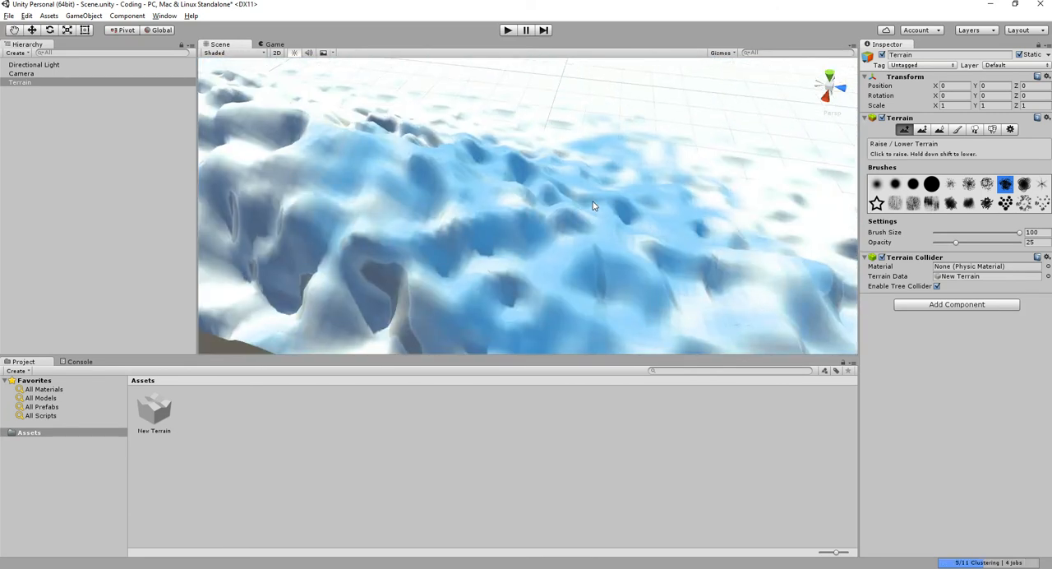
{"action": "left_click", "coordinate": [490, 217]}
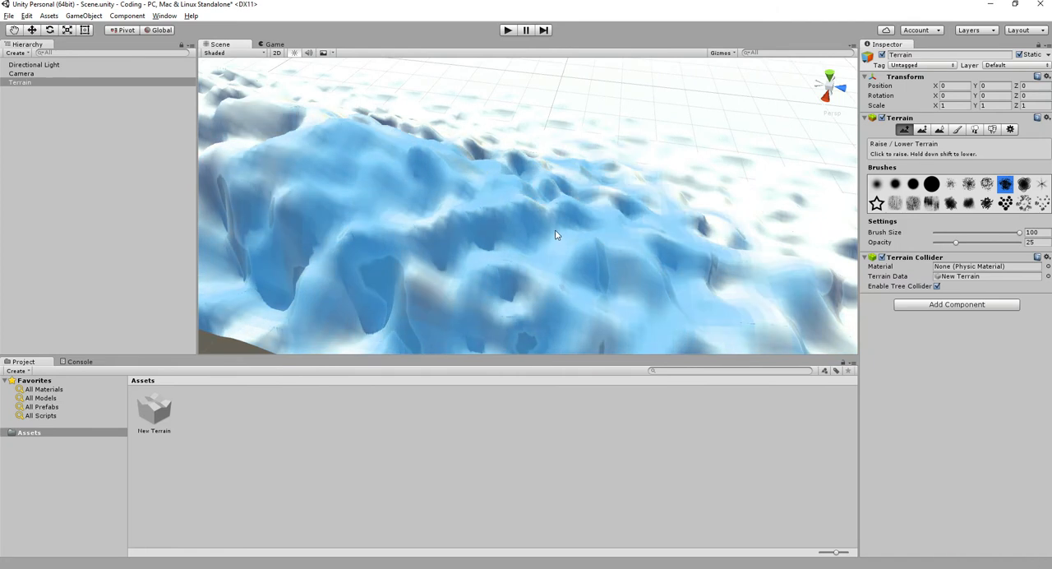
{"action": "left_click", "coordinate": [466, 217]}
{"action": "scroll", "coordinate": [485, 222], "scroll_direction": "up", "scroll_amount": 6}
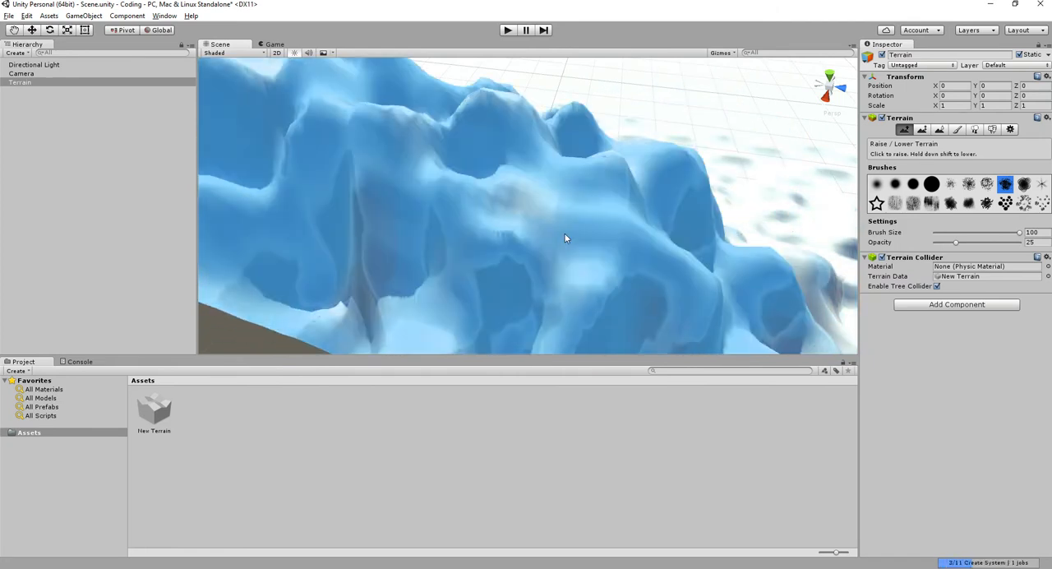
{"action": "scroll", "coordinate": [498, 217], "scroll_direction": "down", "scroll_amount": 6}
{"action": "scroll", "coordinate": [501, 225], "scroll_direction": "down", "scroll_amount": 3}
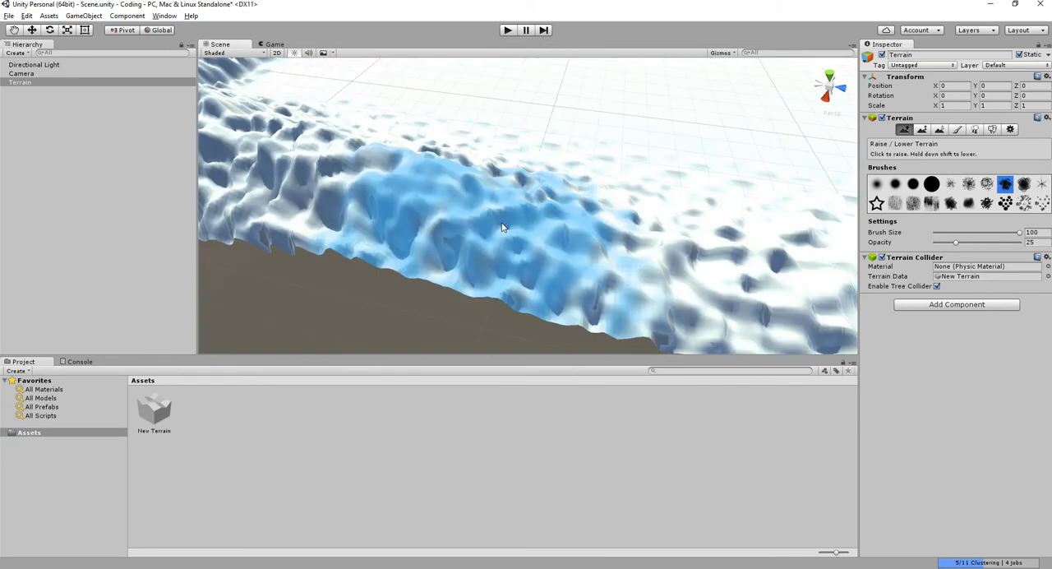
- In the terrain settings, raise Pixel Error to 200 as a comparison and finally set it to 1
{"action": "key", "text": "q"}
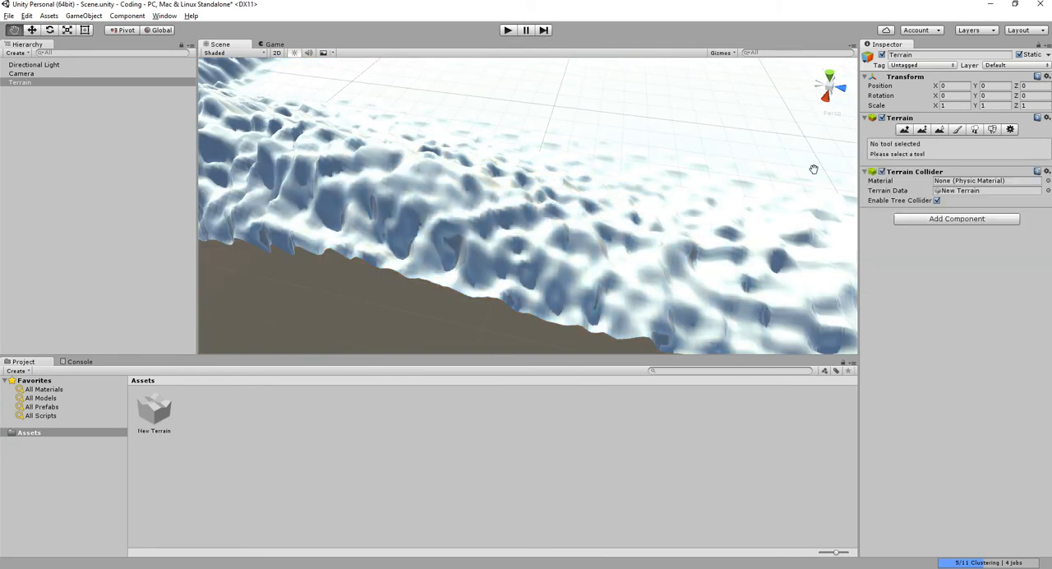
{"action": "left_click", "coordinate": [1009, 130]}
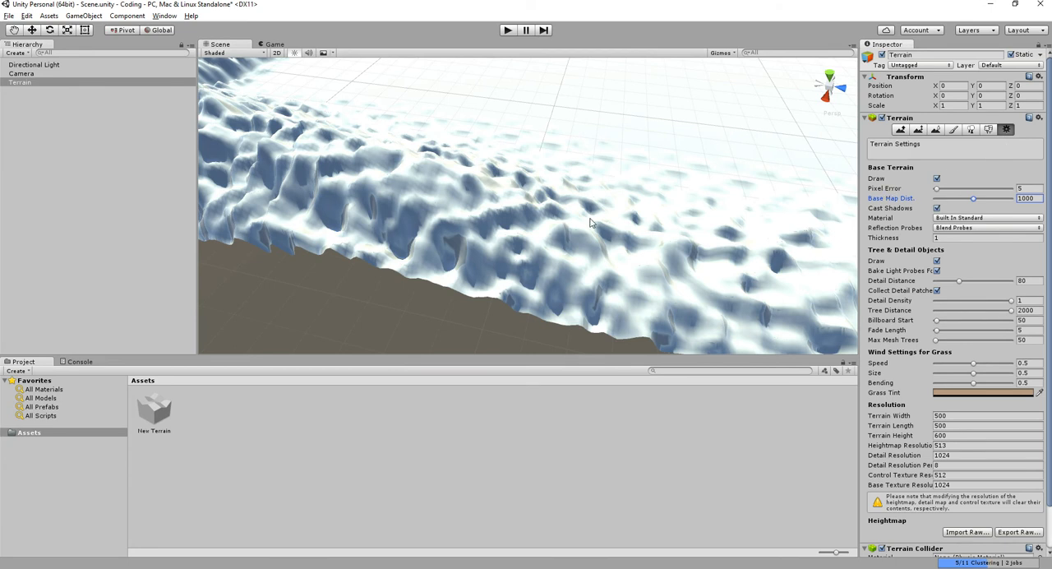
{"action": "middle_click_drag", "start_coordinate": [436, 167], "coordinate": [603, 247]}
{"action": "scroll", "coordinate": [564, 198], "scroll_direction": "down", "scroll_amount": 2}
{"action": "left_click_drag", "start_coordinate": [563, 200], "coordinate": [346, 197], "text": "alt"}
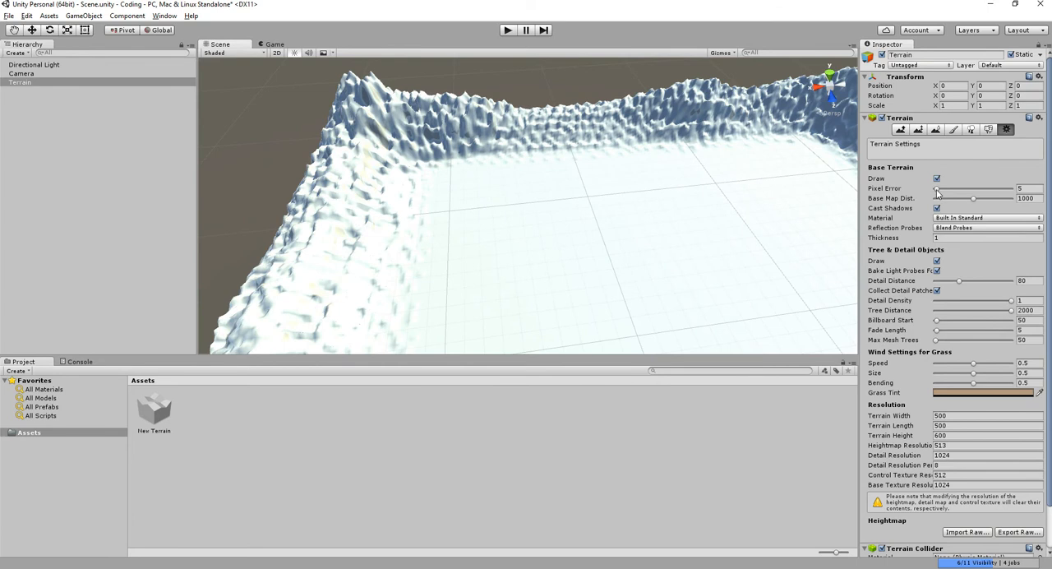
{"action": "left_click_drag", "start_coordinate": [937, 190], "coordinate": [1037, 194]}
{"action": "left_click_drag", "start_coordinate": [620, 209], "coordinate": [553, 191], "text": "alt"}
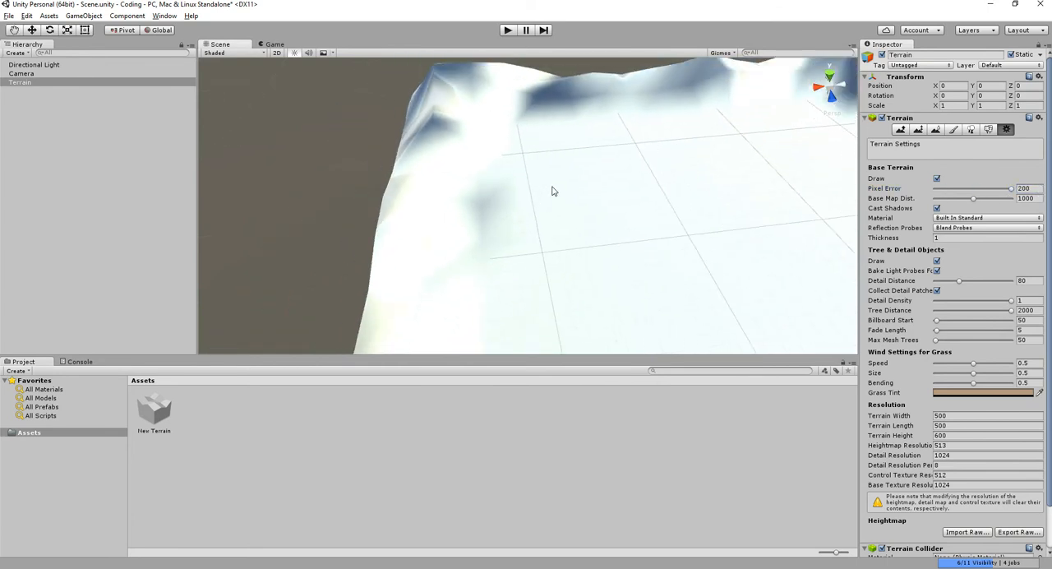
{"action": "left_click_drag", "start_coordinate": [997, 192], "coordinate": [841, 202]}
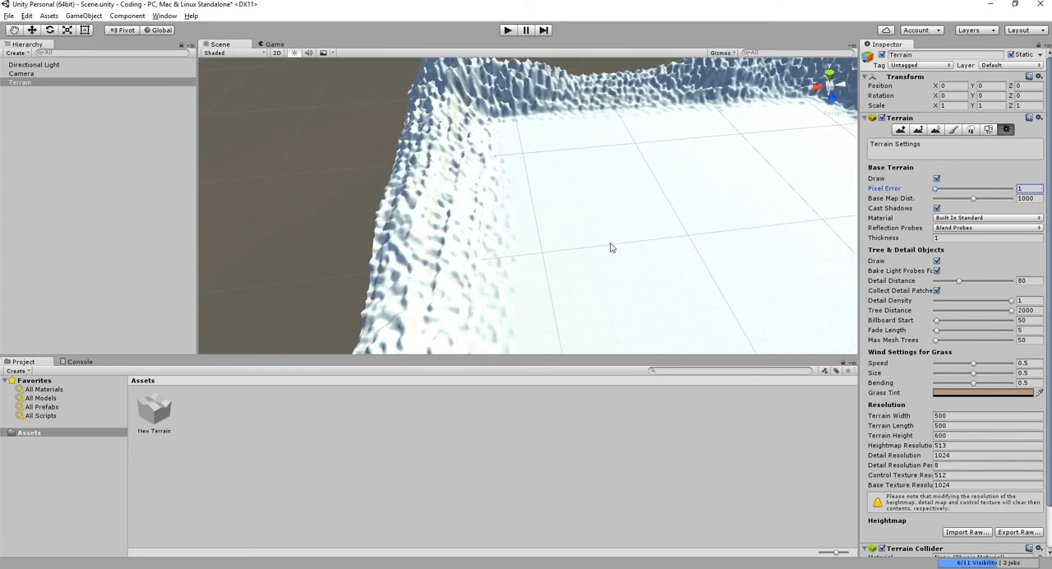
- Switch the scene view to Wireframe shading and examine the mesh of the corner mountains
{"action": "scroll", "coordinate": [591, 212], "scroll_direction": "up", "scroll_amount": 5}
{"action": "left_click_drag", "start_coordinate": [610, 216], "coordinate": [595, 249], "text": "alt"}
{"action": "scroll", "coordinate": [526, 197], "scroll_direction": "up", "scroll_amount": 4}
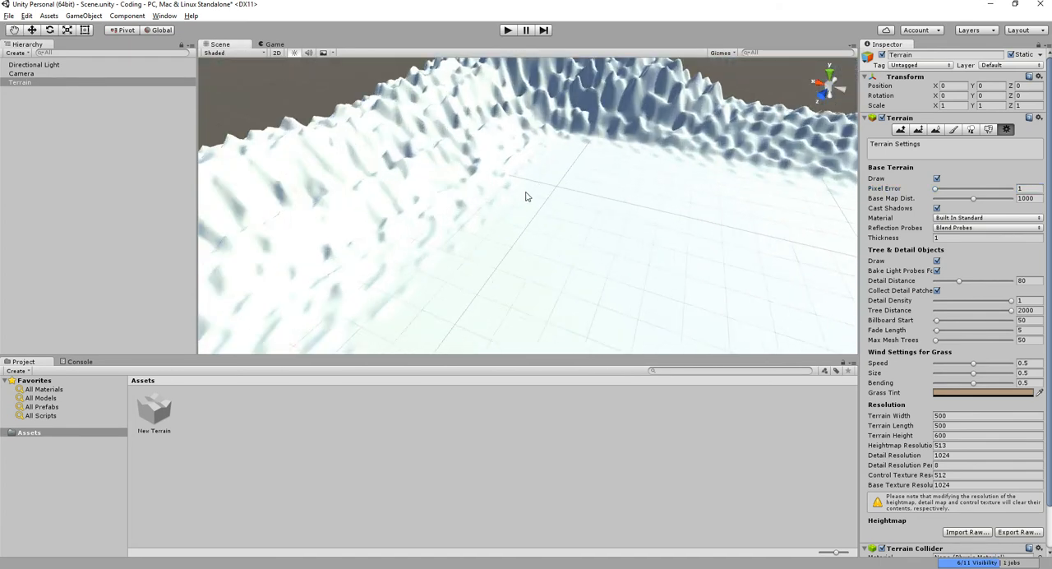
{"action": "left_click_drag", "start_coordinate": [483, 173], "coordinate": [580, 222], "text": "alt"}
{"action": "scroll", "coordinate": [388, 168], "scroll_direction": "up", "scroll_amount": 2}
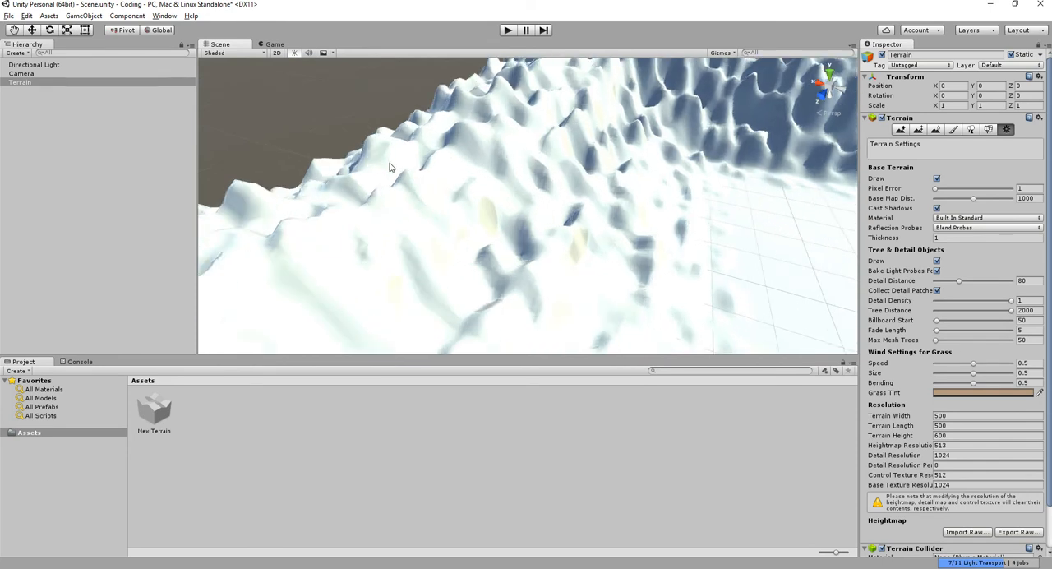
{"action": "left_click", "coordinate": [218, 53]}
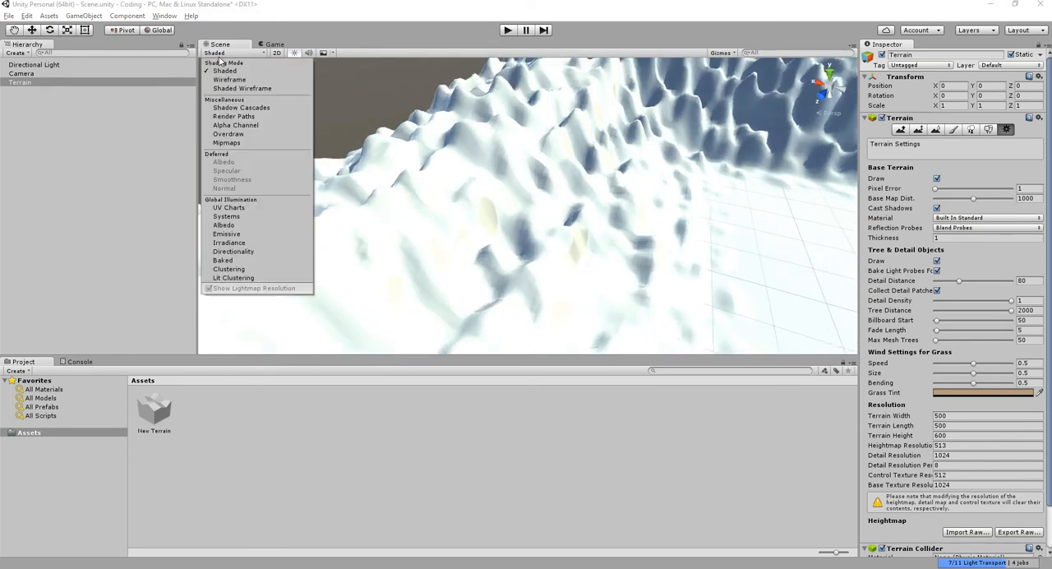
{"action": "left_click", "coordinate": [229, 79]}
{"action": "scroll", "coordinate": [539, 188], "scroll_direction": "up", "scroll_amount": 3}
{"action": "scroll", "coordinate": [540, 193], "scroll_direction": "down", "scroll_amount": 5}
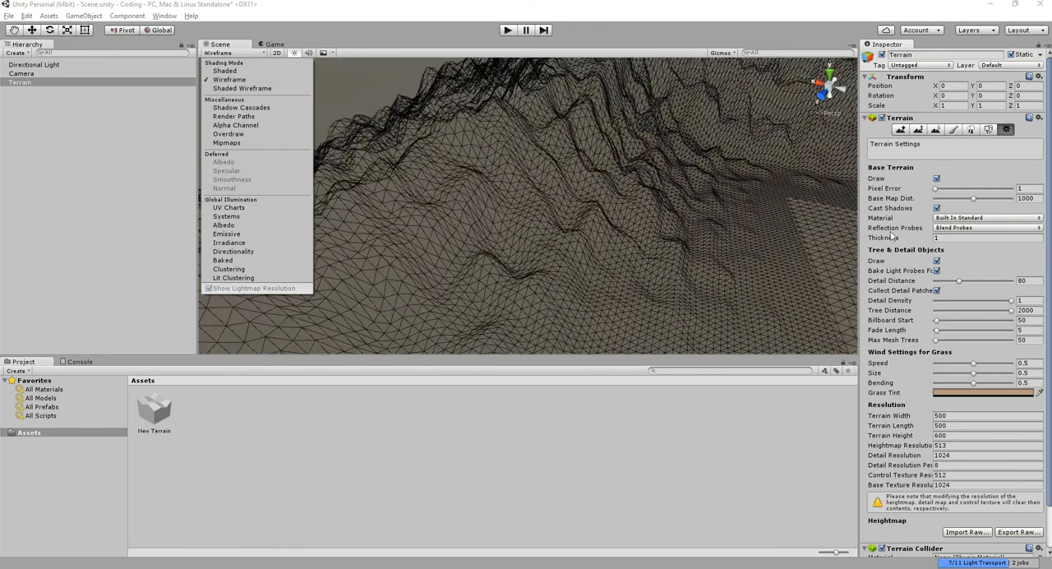
- Compare the wireframe mesh with Pixel Error at 200 and restore the setting to 1
{"action": "scroll", "coordinate": [936, 187], "scroll_direction": "down", "scroll_amount": 1}
{"action": "left_click_drag", "start_coordinate": [937, 157], "coordinate": [1040, 164]}
{"action": "scroll", "coordinate": [631, 224], "scroll_direction": "down", "scroll_amount": 6}
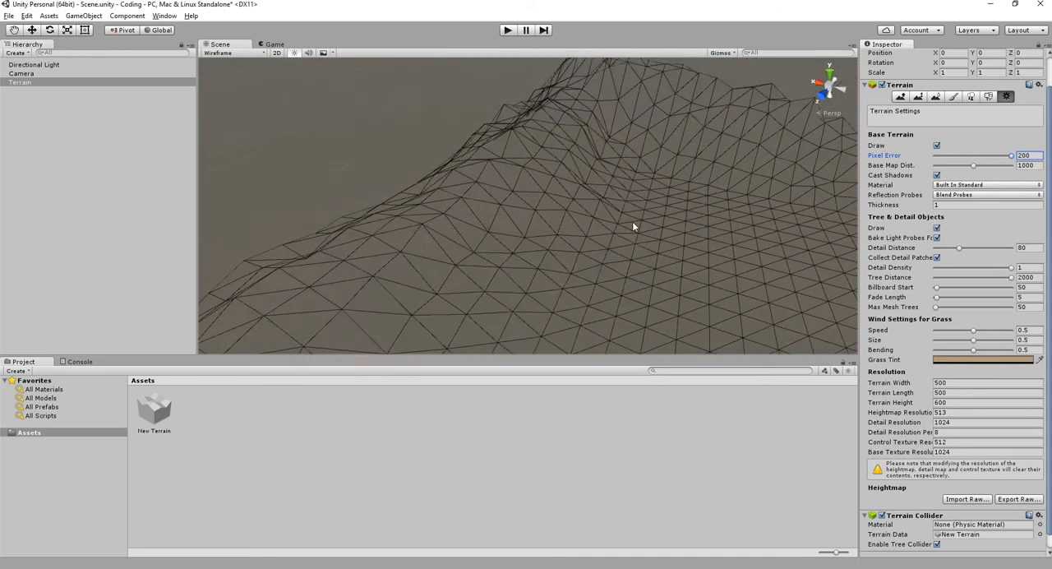
{"action": "scroll", "coordinate": [624, 275], "scroll_direction": "up", "scroll_amount": 4}
{"action": "scroll", "coordinate": [624, 274], "scroll_direction": "up", "scroll_amount": 3}
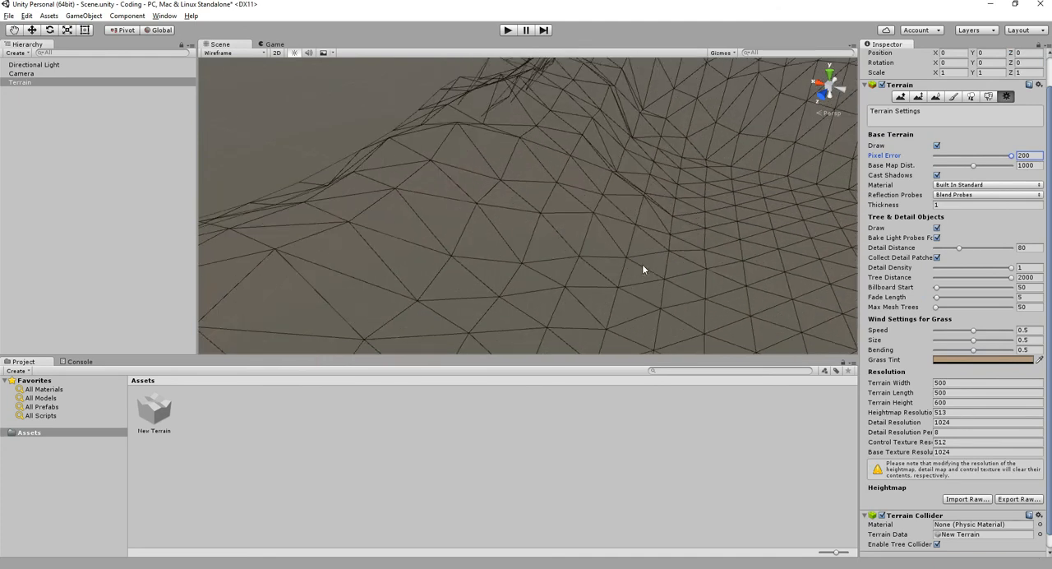
{"action": "left_click_drag", "start_coordinate": [1010, 160], "coordinate": [939, 158]}
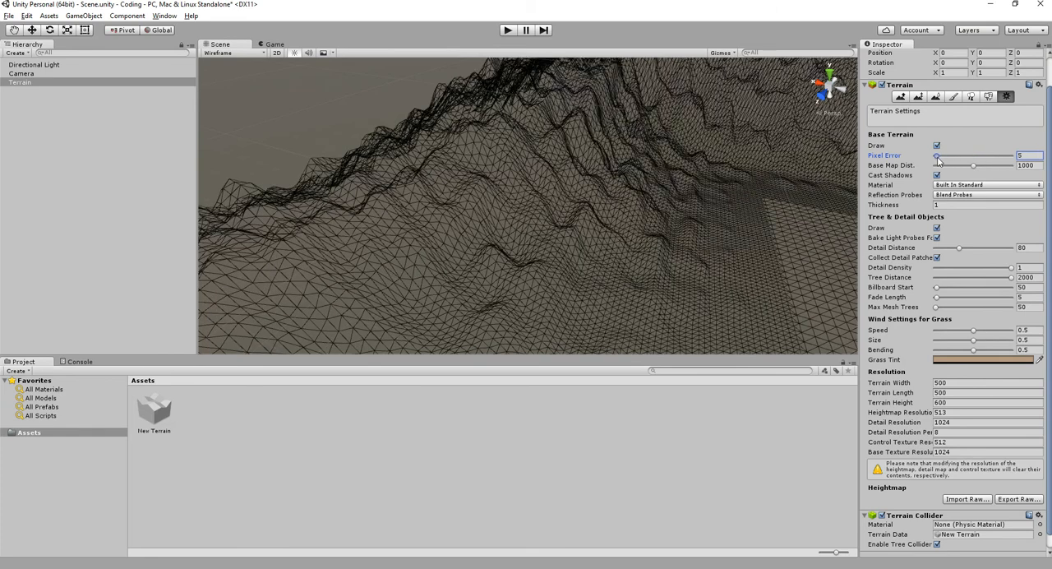
- Examine how the wireframe mesh density varies between the terrain's mountain ridges and its flat centre
{"action": "scroll", "coordinate": [557, 214], "scroll_direction": "down", "scroll_amount": 10}
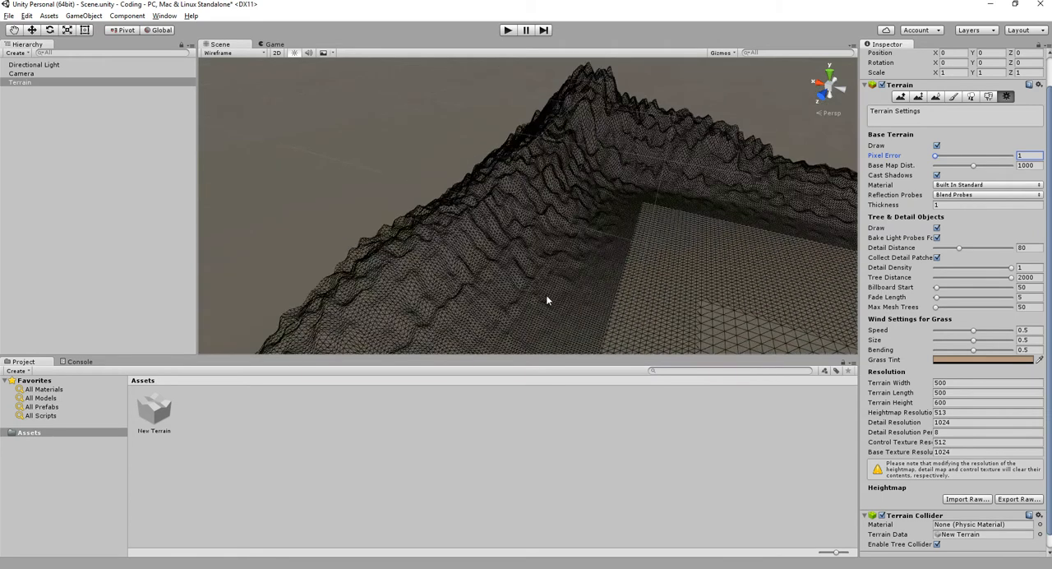
{"action": "middle_click_drag", "start_coordinate": [686, 271], "coordinate": [593, 189]}
{"action": "scroll", "coordinate": [585, 216], "scroll_direction": "down", "scroll_amount": 6}
{"action": "mouse_move", "coordinate": [586, 238]}
{"action": "left_mouse_down", "text": "alt"}
{"action": "mouse_move", "coordinate": [573, 334]}
{"action": "mouse_move", "coordinate": [566, 206]}
{"action": "mouse_move", "coordinate": [577, 230]}
{"action": "left_mouse_up", "text": "alt"}
{"action": "scroll", "coordinate": [577, 230], "scroll_direction": "up", "scroll_amount": 4}
{"action": "scroll", "coordinate": [577, 234], "scroll_direction": "up", "scroll_amount": 5}
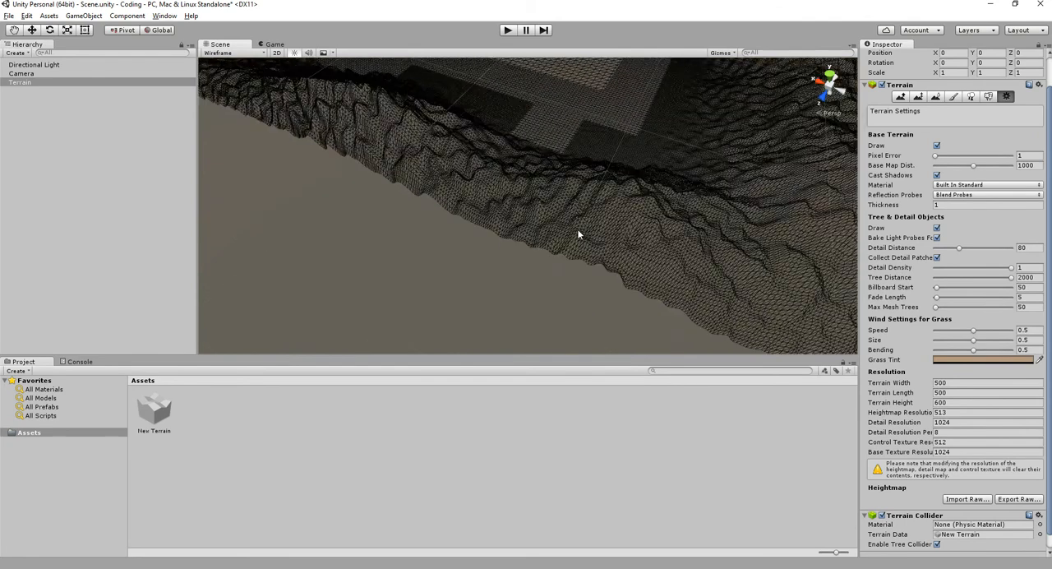
{"action": "scroll", "coordinate": [577, 234], "scroll_direction": "up", "scroll_amount": 5}
{"action": "middle_click_drag", "start_coordinate": [578, 234], "coordinate": [556, 222]}
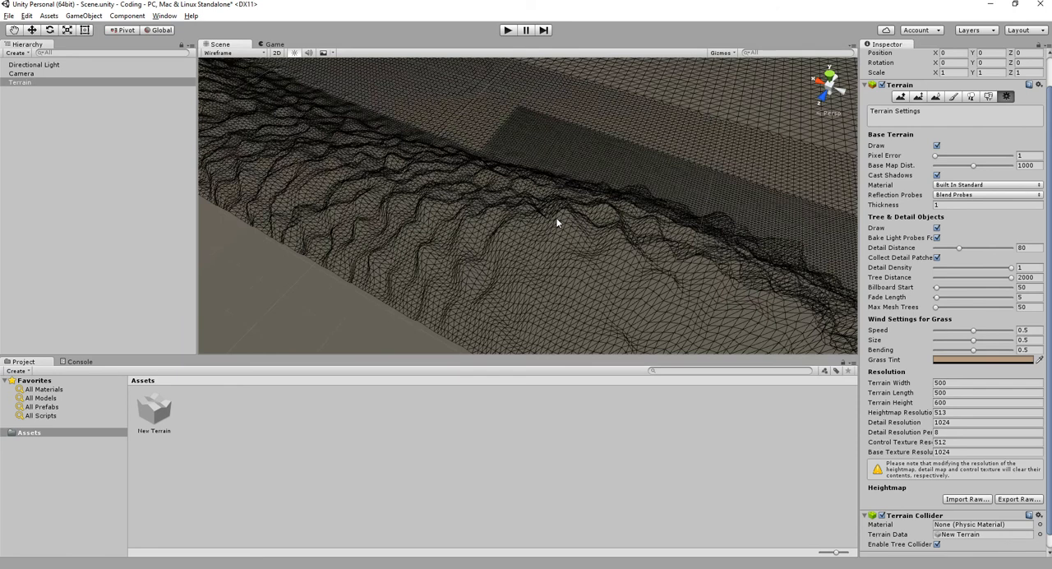
{"action": "scroll", "coordinate": [556, 220], "scroll_direction": "down", "scroll_amount": 5}
{"action": "left_click_drag", "start_coordinate": [485, 206], "coordinate": [681, 186], "text": "alt"}
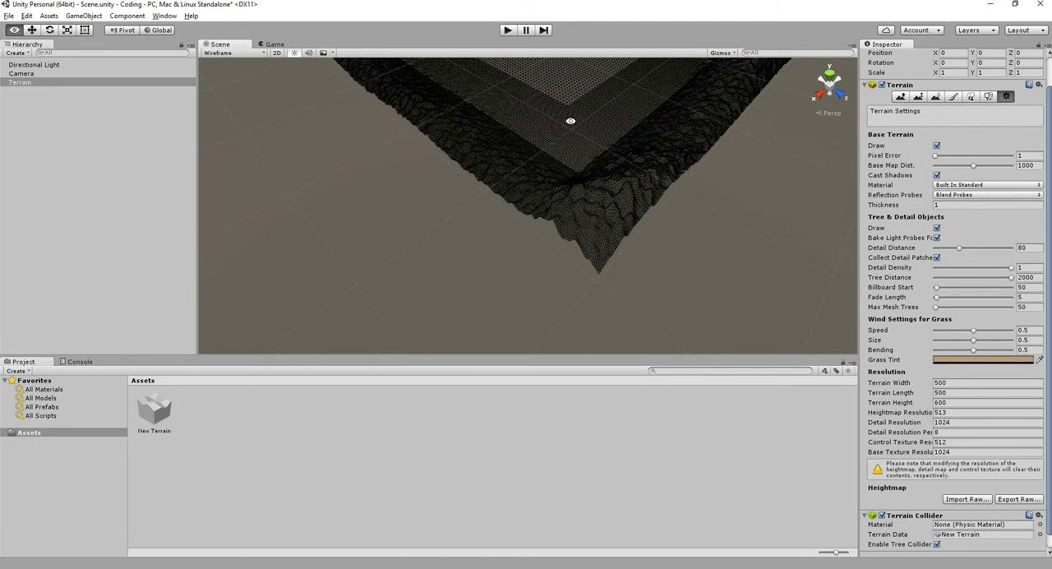
{"action": "left_click_drag", "start_coordinate": [568, 117], "coordinate": [575, 200], "text": "alt"}
{"action": "scroll", "coordinate": [529, 199], "scroll_direction": "up", "scroll_amount": 3}
{"action": "scroll", "coordinate": [529, 198], "scroll_direction": "up", "scroll_amount": 3}
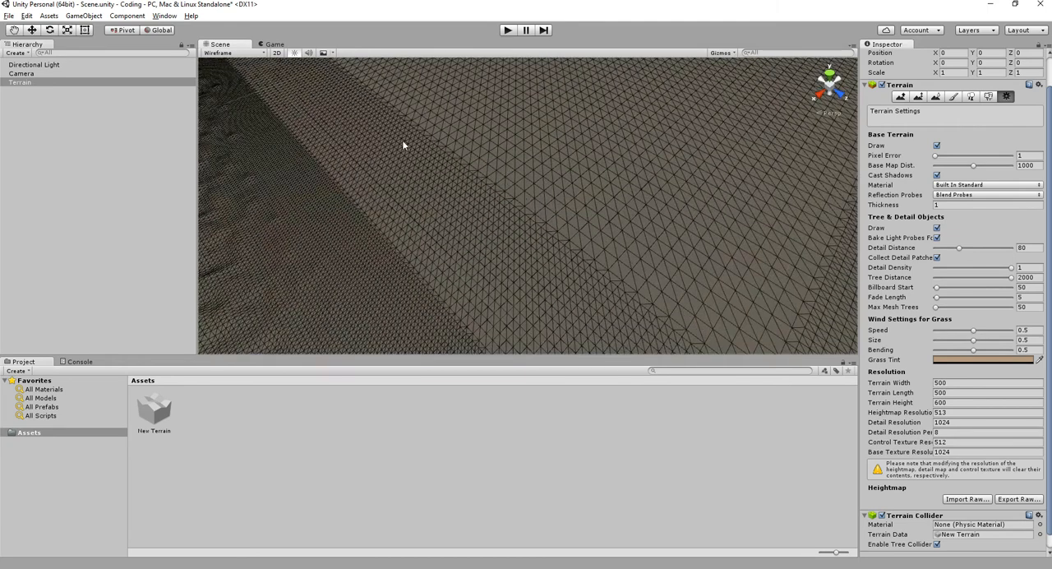
- Return the scene view to Shaded mode and view the whole terrain
{"action": "left_click", "coordinate": [218, 54]}
{"action": "left_click", "coordinate": [226, 73]}
{"action": "mouse_move", "coordinate": [498, 164]}
{"action": "left_mouse_down", "text": "alt"}
{"action": "mouse_move", "coordinate": [564, 171]}
{"action": "mouse_move", "coordinate": [632, 215]}
{"action": "left_mouse_up", "text": "alt"}
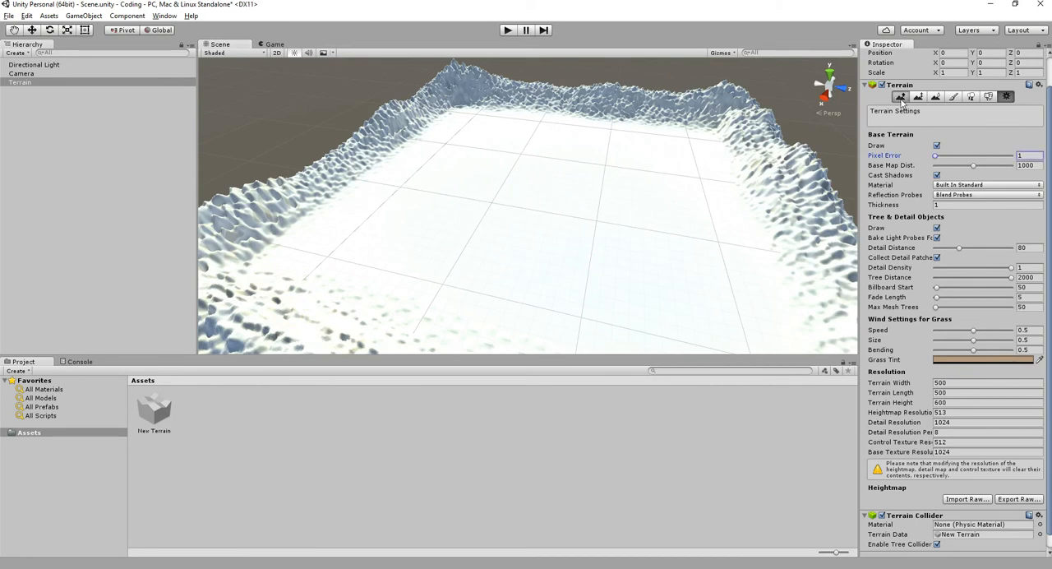
- With Raise / Lower Terrain, raise rough mountains that extend from the far ridge toward the terrain's centre
{"action": "left_click", "coordinate": [900, 98]}
{"action": "mouse_move", "coordinate": [681, 106]}
{"action": "left_mouse_down", "text": "alt"}
{"action": "mouse_move", "coordinate": [648, 172]}
{"action": "mouse_move", "coordinate": [709, 192]}
{"action": "left_mouse_up", "text": "alt"}
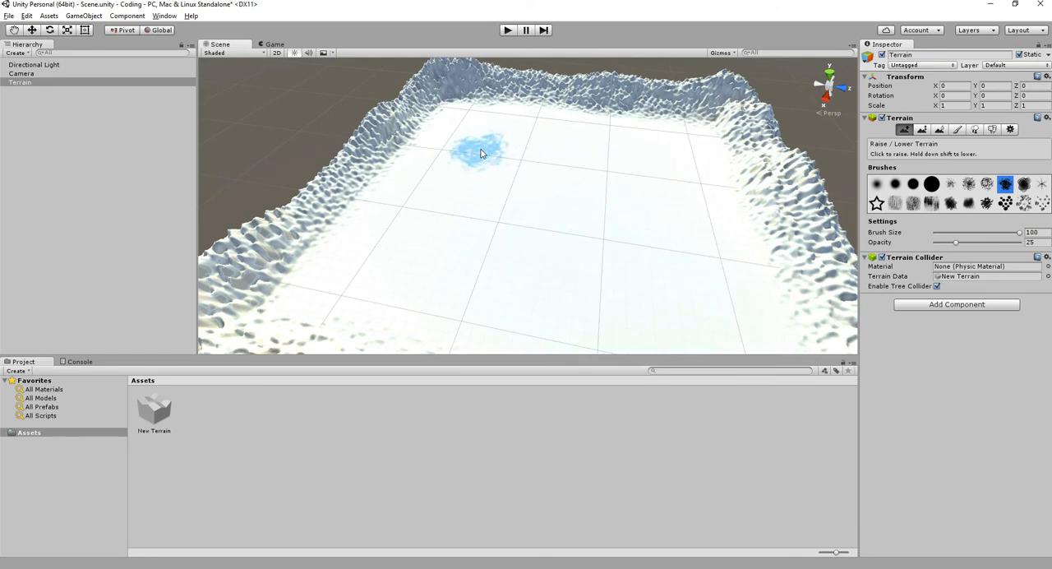
{"action": "mouse_move", "coordinate": [493, 107]}
{"action": "left_mouse_down"}
{"action": "mouse_move", "coordinate": [556, 150]}
{"action": "mouse_move", "coordinate": [629, 123]}
{"action": "mouse_move", "coordinate": [493, 94]}
{"action": "mouse_move", "coordinate": [668, 110]}
{"action": "mouse_move", "coordinate": [620, 265]}
{"action": "left_mouse_up"}
{"action": "scroll", "coordinate": [668, 116], "scroll_direction": "down", "scroll_amount": 3}
{"action": "middle_click_drag", "start_coordinate": [620, 264], "coordinate": [660, 175]}
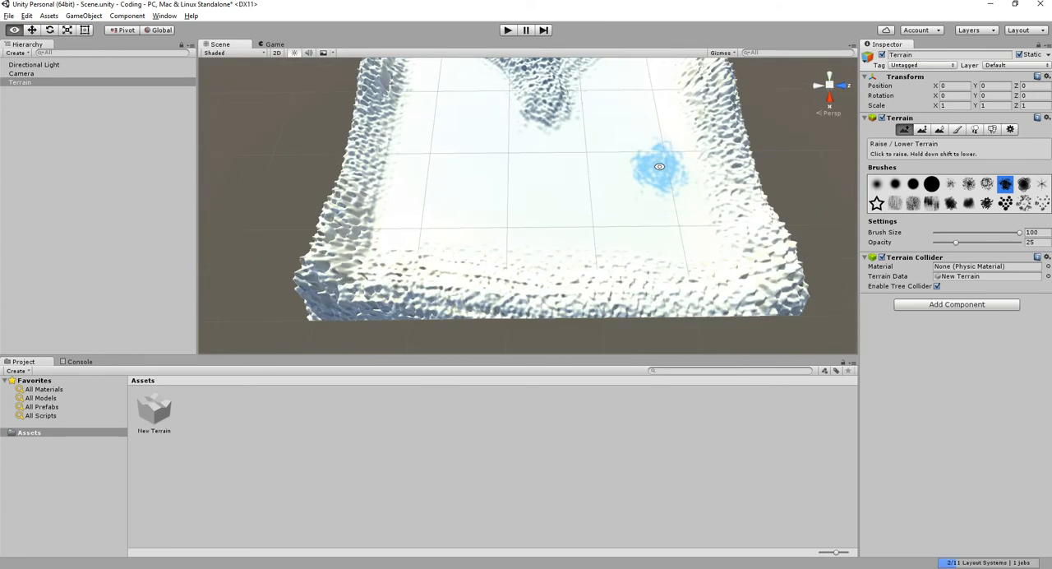
- Raise additional rough mountains extending inward from the terrain's two near corners
{"action": "mouse_move", "coordinate": [708, 201]}
{"action": "left_mouse_down"}
{"action": "mouse_move", "coordinate": [690, 253]}
{"action": "mouse_move", "coordinate": [731, 243]}
{"action": "mouse_move", "coordinate": [632, 267]}
{"action": "left_mouse_up"}
{"action": "mouse_move", "coordinate": [633, 267]}
{"action": "left_mouse_down", "text": "alt"}
{"action": "mouse_move", "coordinate": [735, 186]}
{"action": "mouse_move", "coordinate": [659, 199]}
{"action": "mouse_move", "coordinate": [694, 168]}
{"action": "mouse_move", "coordinate": [552, 220]}
{"action": "mouse_move", "coordinate": [391, 238]}
{"action": "left_mouse_up", "text": "alt"}
{"action": "mouse_move", "coordinate": [523, 220]}
{"action": "left_mouse_down", "text": "alt"}
{"action": "mouse_move", "coordinate": [447, 259]}
{"action": "mouse_move", "coordinate": [411, 251]}
{"action": "mouse_move", "coordinate": [463, 250]}
{"action": "left_mouse_up", "text": "alt"}
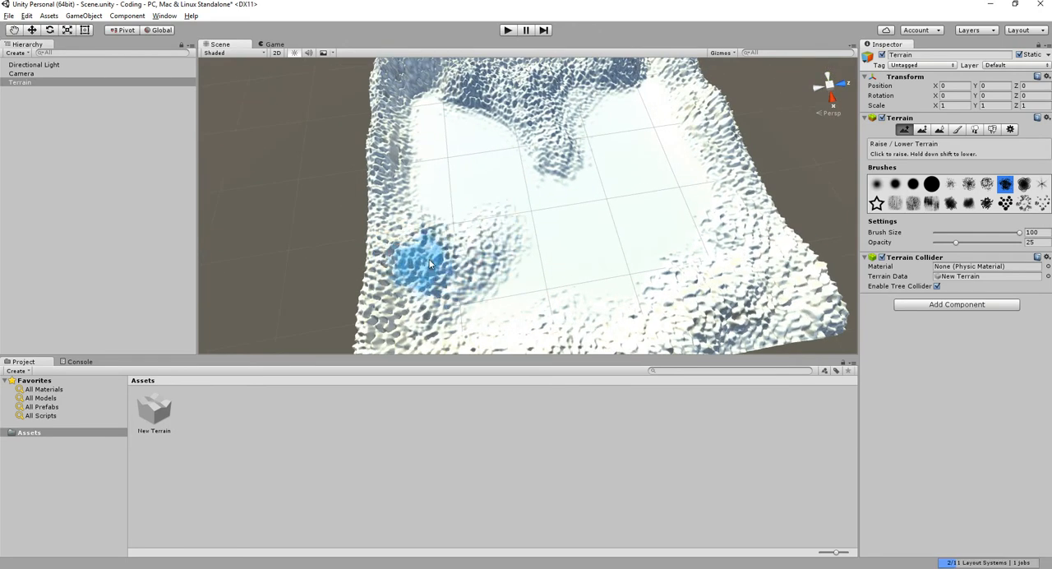
{"action": "scroll", "coordinate": [586, 223], "scroll_direction": "up", "scroll_amount": 5}
{"action": "mouse_move", "coordinate": [618, 220]}
{"action": "left_mouse_down", "text": "alt"}
{"action": "mouse_move", "coordinate": [583, 131]}
{"action": "mouse_move", "coordinate": [554, 170]}
{"action": "mouse_move", "coordinate": [567, 168]}
{"action": "left_mouse_up", "text": "alt"}
{"action": "mouse_move", "coordinate": [371, 212]}
{"action": "left_mouse_down", "text": "alt"}
{"action": "mouse_move", "coordinate": [433, 235]}
{"action": "mouse_move", "coordinate": [622, 193]}
{"action": "mouse_move", "coordinate": [669, 277]}
{"action": "left_mouse_up", "text": "alt"}
{"action": "mouse_move", "coordinate": [582, 109]}
{"action": "left_mouse_down"}
{"action": "mouse_move", "coordinate": [598, 199]}
{"action": "mouse_move", "coordinate": [587, 129]}
{"action": "left_mouse_up"}
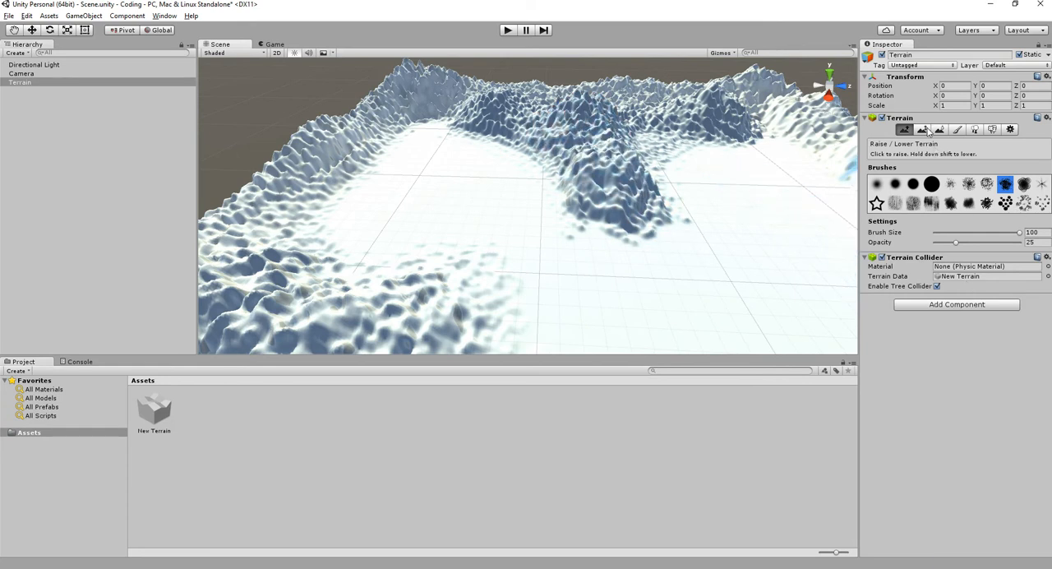
- With Paint Height, flatten the rough central mountain spur into a level plateau at a sampled height of about 30.27
{"action": "left_click", "coordinate": [922, 130]}
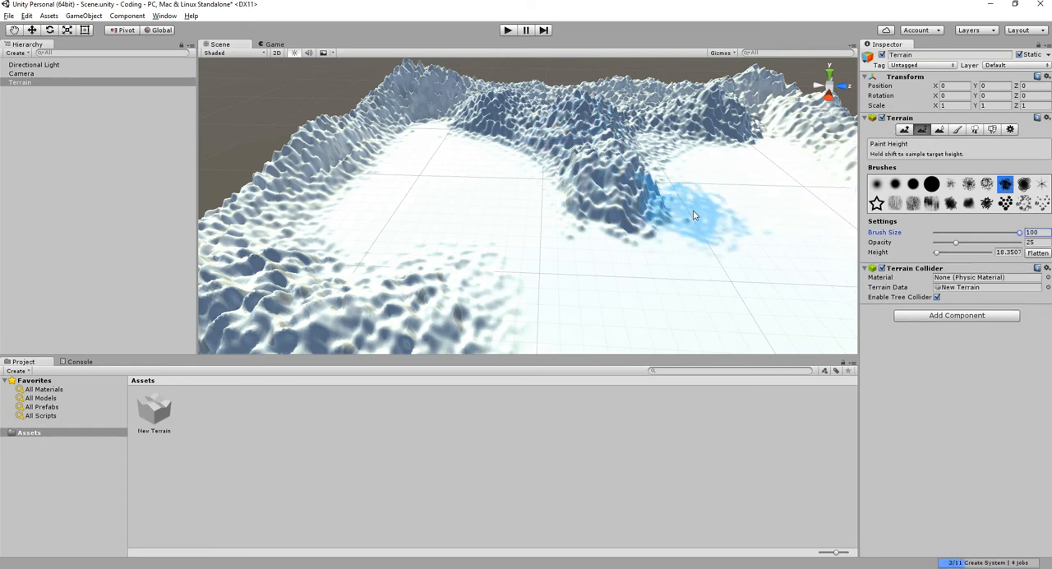
{"action": "left_click_drag", "start_coordinate": [646, 214], "coordinate": [579, 253], "text": "alt"}
{"action": "scroll", "coordinate": [616, 205], "scroll_direction": "up", "scroll_amount": 2}
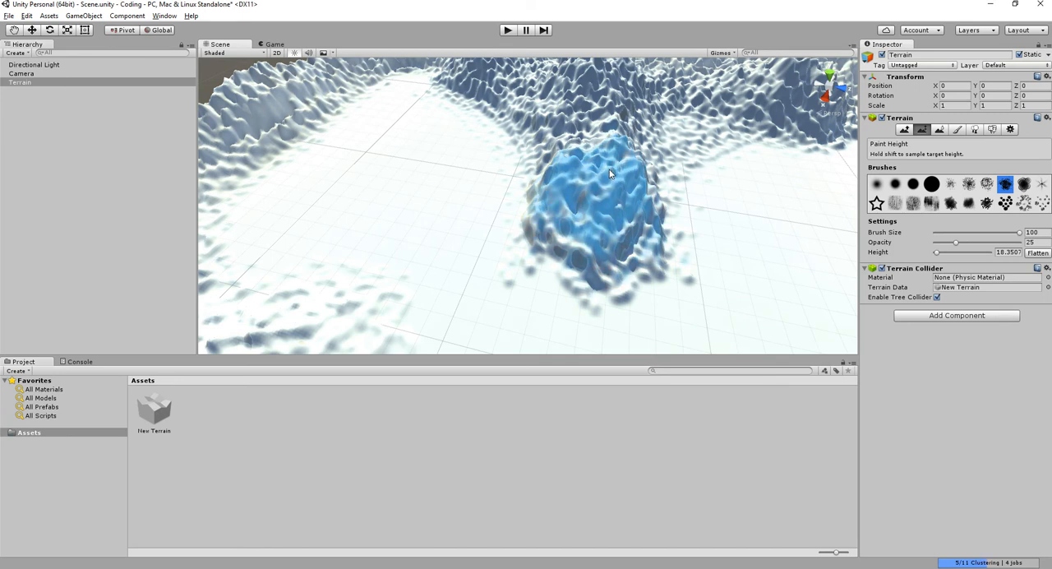
{"action": "left_click_drag", "start_coordinate": [606, 193], "coordinate": [604, 80]}
{"action": "scroll", "coordinate": [606, 152], "scroll_direction": "down", "scroll_amount": 2}
{"action": "mouse_move", "coordinate": [601, 147]}
{"action": "left_mouse_down", "text": "alt"}
{"action": "mouse_move", "coordinate": [519, 121]}
{"action": "mouse_move", "coordinate": [389, 109]}
{"action": "left_mouse_up", "text": "alt"}
{"action": "mouse_move", "coordinate": [580, 145]}
{"action": "left_mouse_down", "text": "alt"}
{"action": "mouse_move", "coordinate": [616, 169]}
{"action": "mouse_move", "coordinate": [727, 175]}
{"action": "mouse_move", "coordinate": [795, 217]}
{"action": "mouse_move", "coordinate": [779, 121]}
{"action": "mouse_move", "coordinate": [764, 156]}
{"action": "mouse_move", "coordinate": [693, 129]}
{"action": "mouse_move", "coordinate": [705, 98]}
{"action": "mouse_move", "coordinate": [728, 112]}
{"action": "mouse_move", "coordinate": [749, 175]}
{"action": "left_mouse_up", "text": "alt"}
{"action": "left_click_drag", "start_coordinate": [572, 181], "coordinate": [772, 119], "text": "alt"}
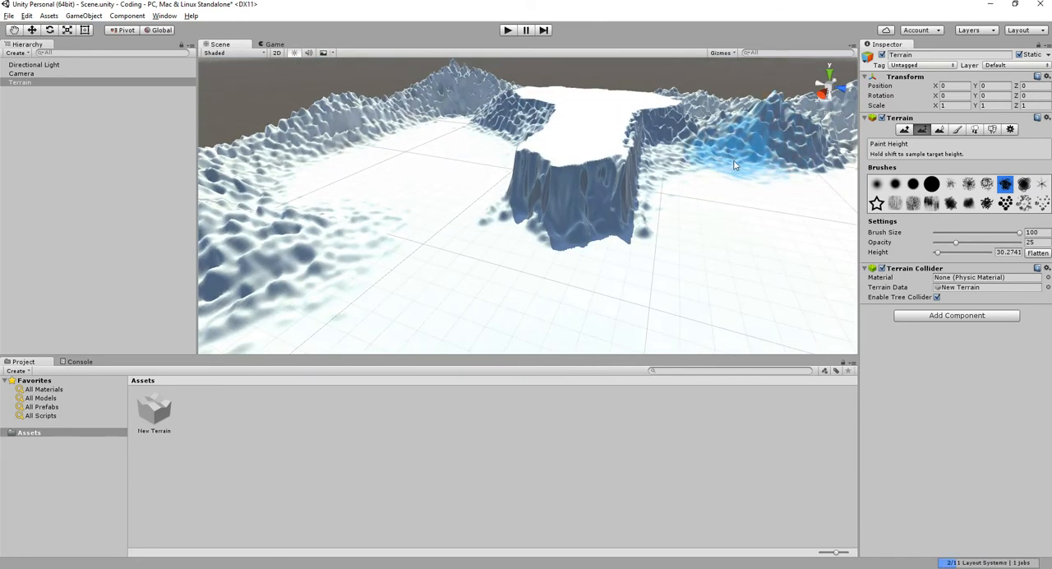
{"action": "mouse_move", "coordinate": [563, 176]}
{"action": "left_mouse_down", "text": "alt"}
{"action": "mouse_move", "coordinate": [695, 113]}
{"action": "mouse_move", "coordinate": [580, 153]}
{"action": "mouse_move", "coordinate": [623, 95]}
{"action": "mouse_move", "coordinate": [605, 161]}
{"action": "mouse_move", "coordinate": [675, 154]}
{"action": "left_mouse_up", "text": "alt"}
{"action": "scroll", "coordinate": [580, 153], "scroll_direction": "up", "scroll_amount": 5}
{"action": "scroll", "coordinate": [673, 184], "scroll_direction": "down", "scroll_amount": 5}
{"action": "left_click_drag", "start_coordinate": [670, 201], "coordinate": [682, 226], "text": "alt"}
- With Raise / Lower Terrain at opacity 3, add slight unevenness to the top of the flattened plateau
{"action": "left_click", "coordinate": [904, 129]}
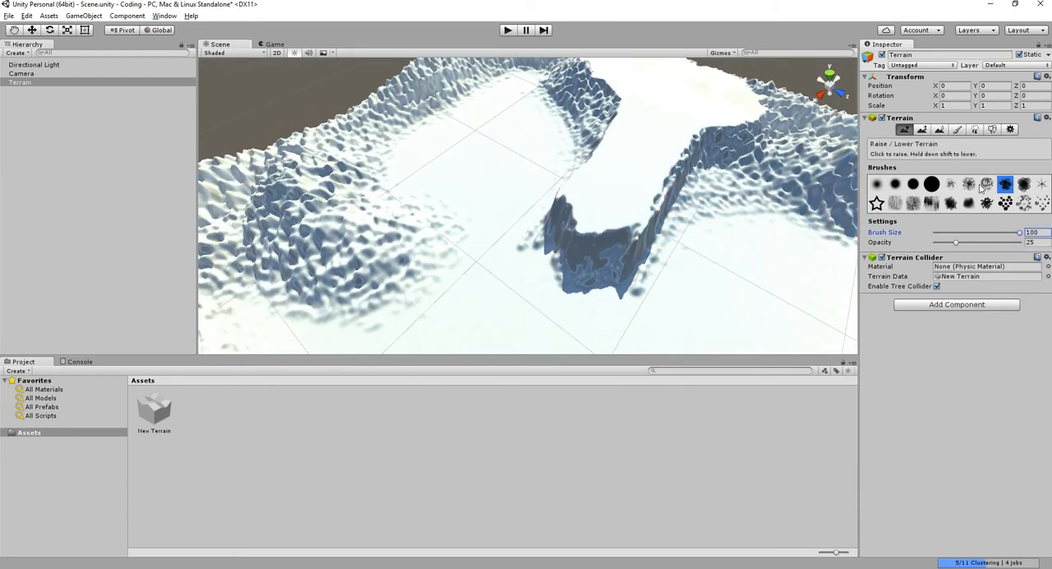
{"action": "left_click_drag", "start_coordinate": [952, 243], "coordinate": [937, 242]}
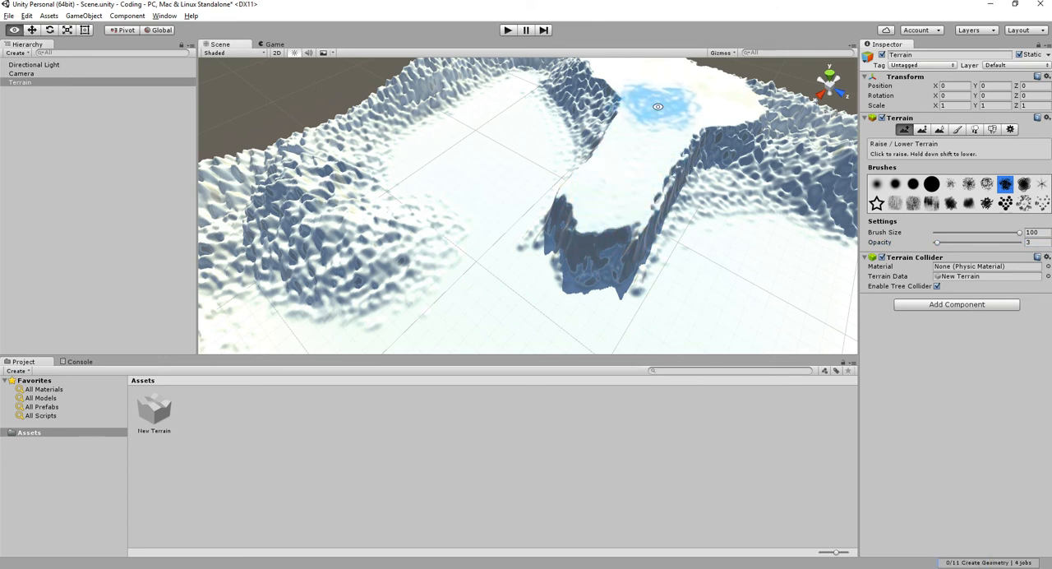
{"action": "middle_click_drag", "start_coordinate": [658, 108], "coordinate": [648, 178]}
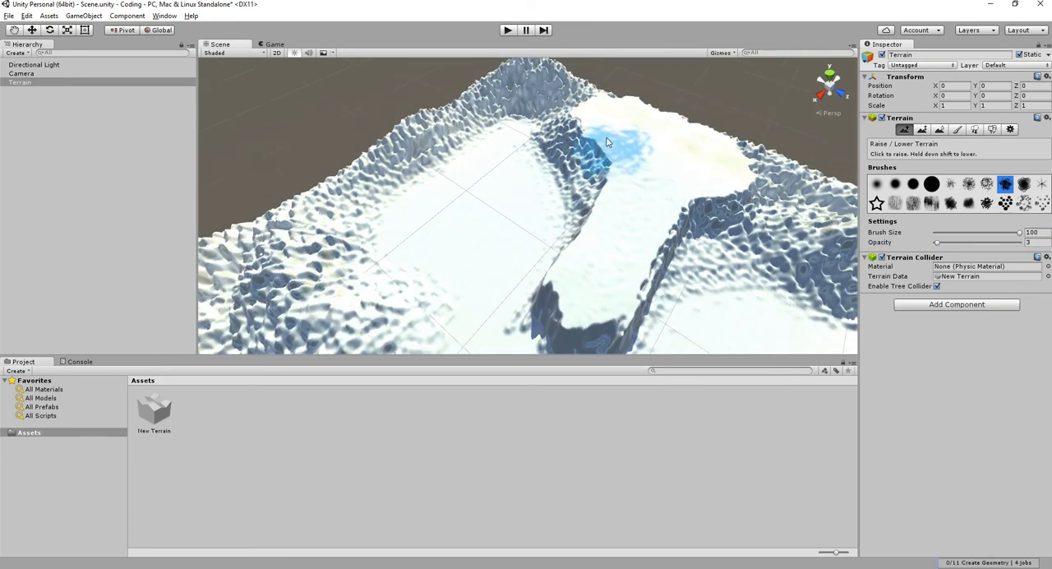
- With Paint Height at opacity 17, extend the flat plateau along the rough ridge at the terrain's far side
{"action": "left_click", "coordinate": [921, 129]}
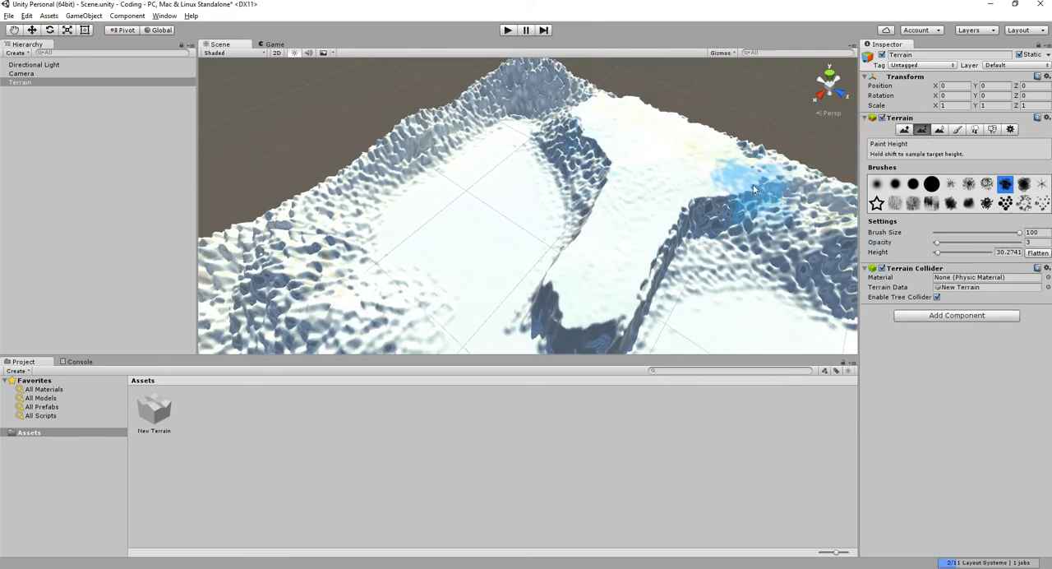
{"action": "left_click_drag", "start_coordinate": [936, 242], "coordinate": [949, 242]}
{"action": "mouse_move", "coordinate": [828, 216]}
{"action": "left_mouse_down"}
{"action": "mouse_move", "coordinate": [563, 90]}
{"action": "mouse_move", "coordinate": [700, 145]}
{"action": "mouse_move", "coordinate": [751, 181]}
{"action": "mouse_move", "coordinate": [576, 118]}
{"action": "mouse_move", "coordinate": [724, 180]}
{"action": "mouse_move", "coordinate": [715, 197]}
{"action": "mouse_move", "coordinate": [750, 205]}
{"action": "mouse_move", "coordinate": [626, 158]}
{"action": "mouse_move", "coordinate": [669, 174]}
{"action": "mouse_move", "coordinate": [756, 112]}
{"action": "left_mouse_up"}
{"action": "scroll", "coordinate": [715, 201], "scroll_direction": "down", "scroll_amount": 3}
{"action": "key", "text": "q"}
{"action": "left_click_drag", "start_coordinate": [644, 171], "coordinate": [584, 224], "text": "alt"}
{"action": "scroll", "coordinate": [584, 225], "scroll_direction": "up", "scroll_amount": 3}
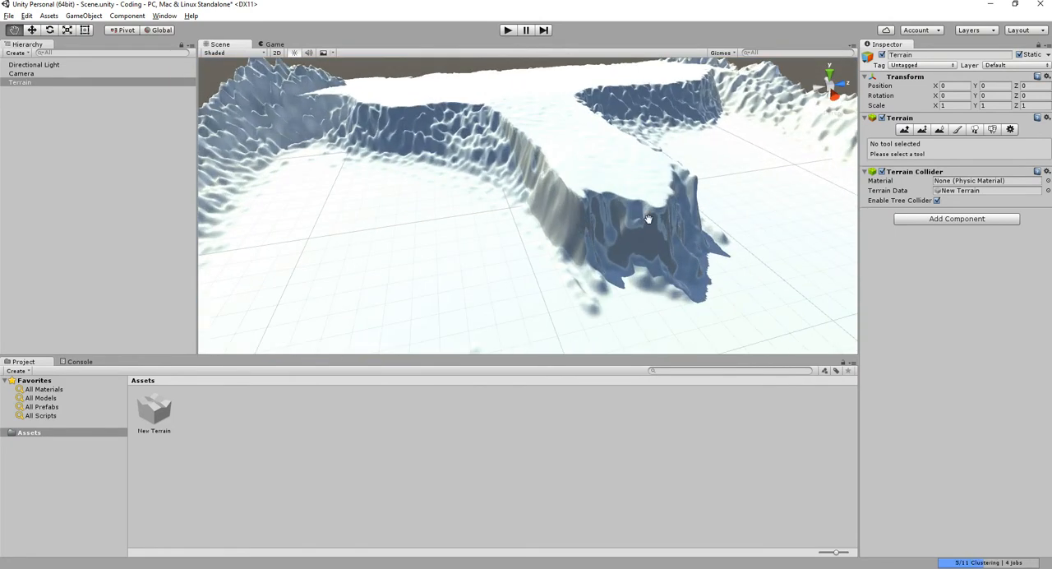
- Examine which albedo textures are available for a new terrain texture, and close the texture dialogs without adding one
{"action": "left_click", "coordinate": [956, 129]}
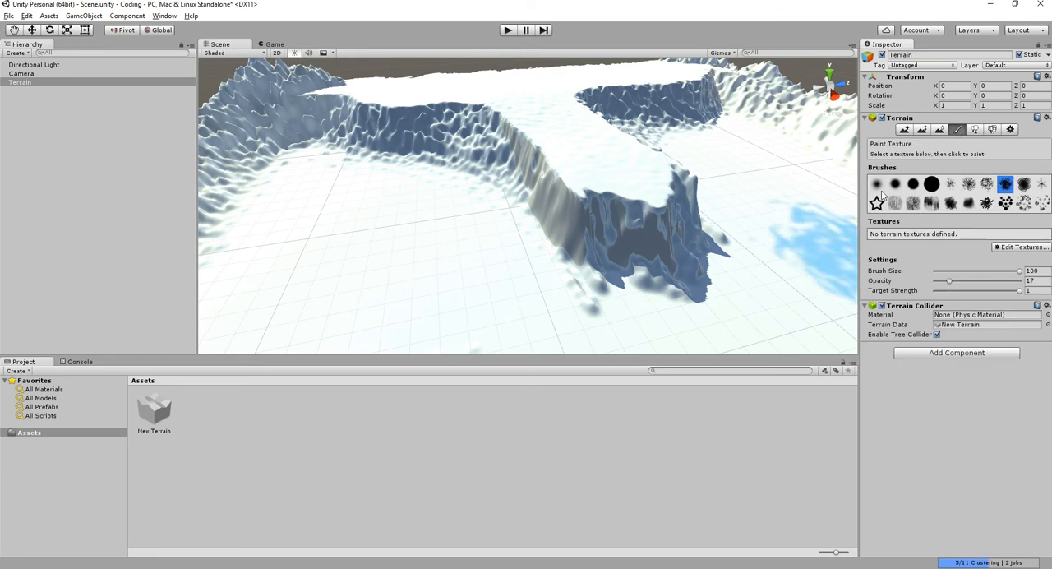
{"action": "middle_click_drag", "start_coordinate": [654, 178], "coordinate": [566, 178]}
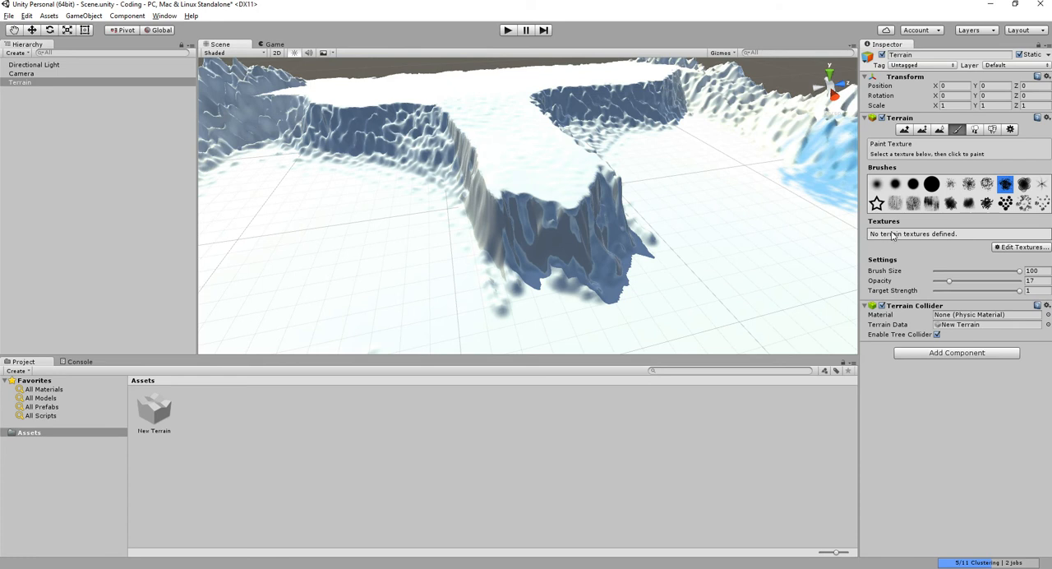
{"action": "left_click", "coordinate": [1013, 250]}
{"action": "left_click", "coordinate": [1008, 252]}
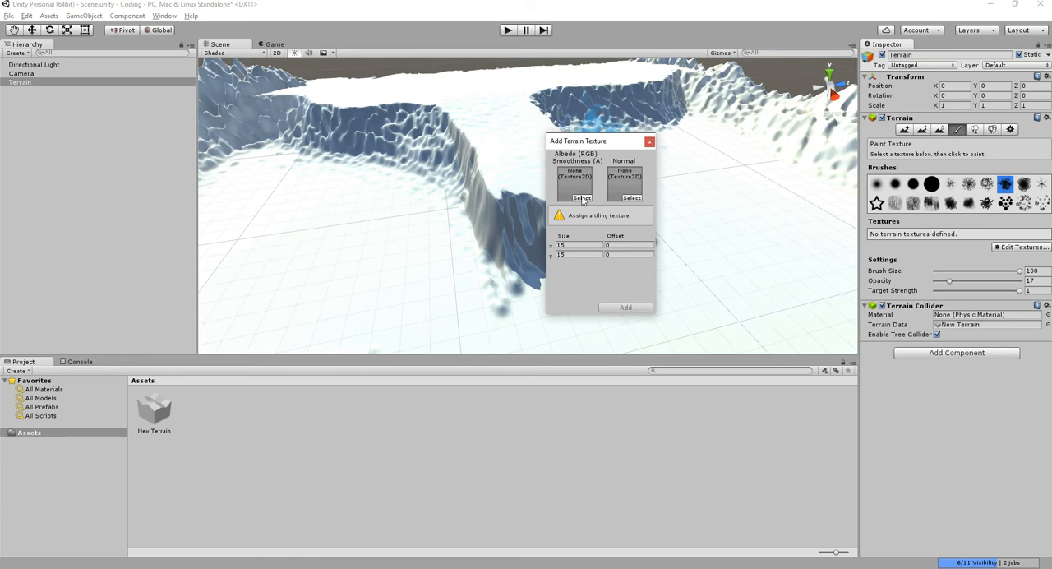
{"action": "left_click", "coordinate": [581, 198]}
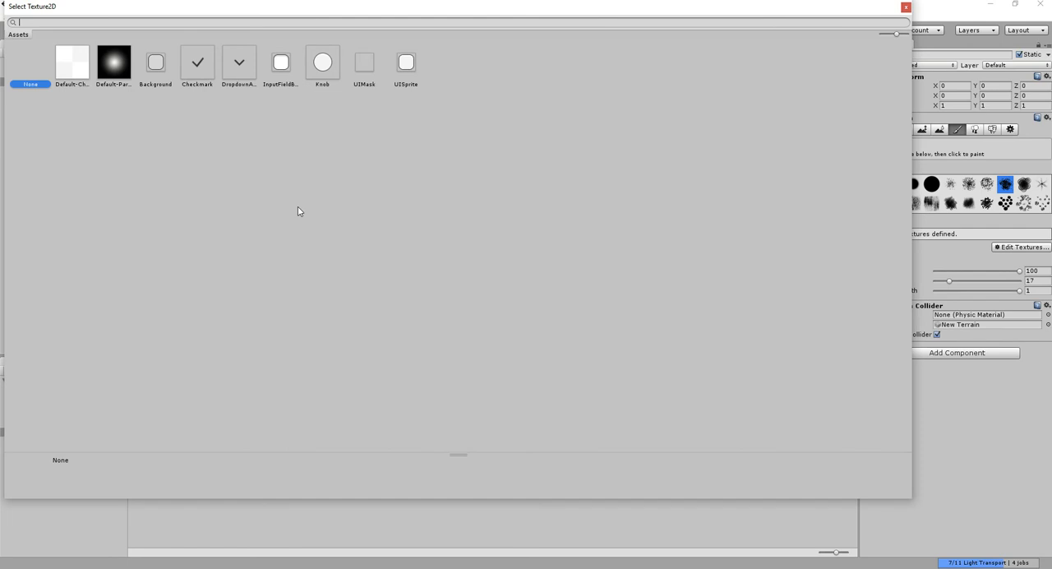
{"action": "left_click", "coordinate": [907, 10]}
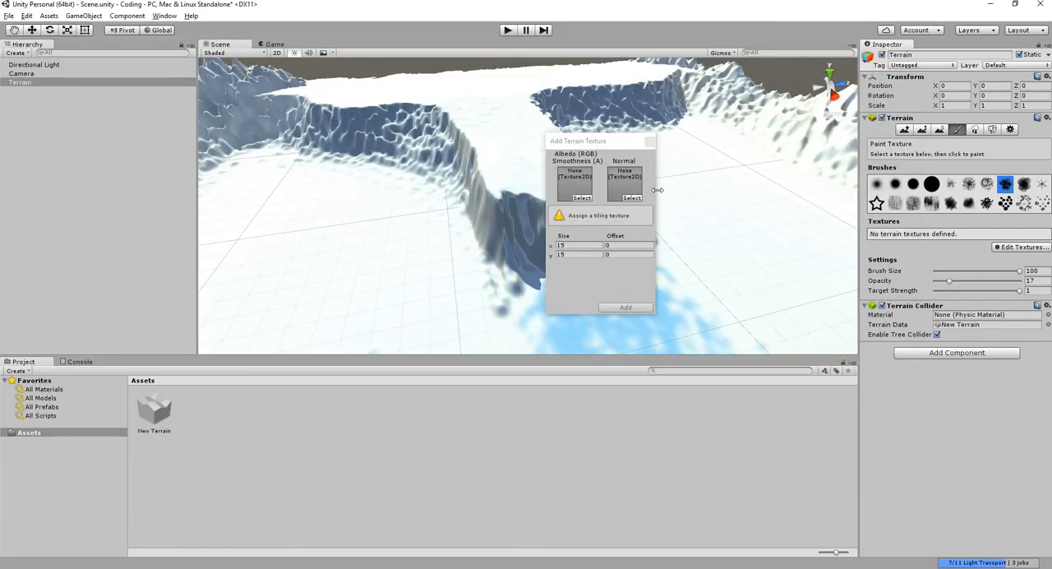
{"action": "left_click", "coordinate": [653, 144]}
{"action": "left_click", "coordinate": [479, 446]}
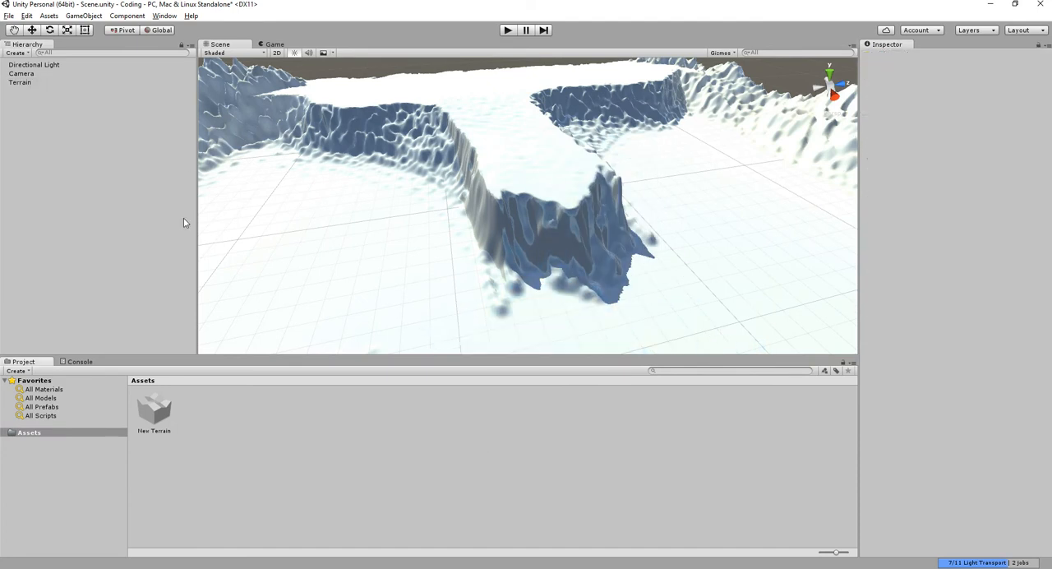
- Import the complete Environment package into the project's Assets folder
{"action": "left_click", "coordinate": [32, 434]}
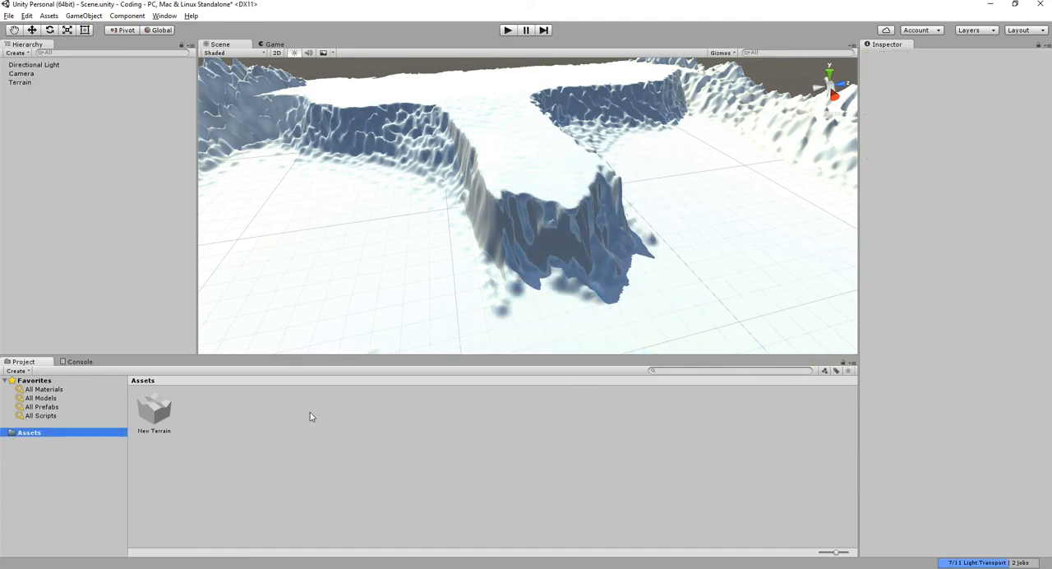
{"action": "right_click", "coordinate": [362, 445]}
{"action": "mouse_move", "coordinate": [441, 325]}
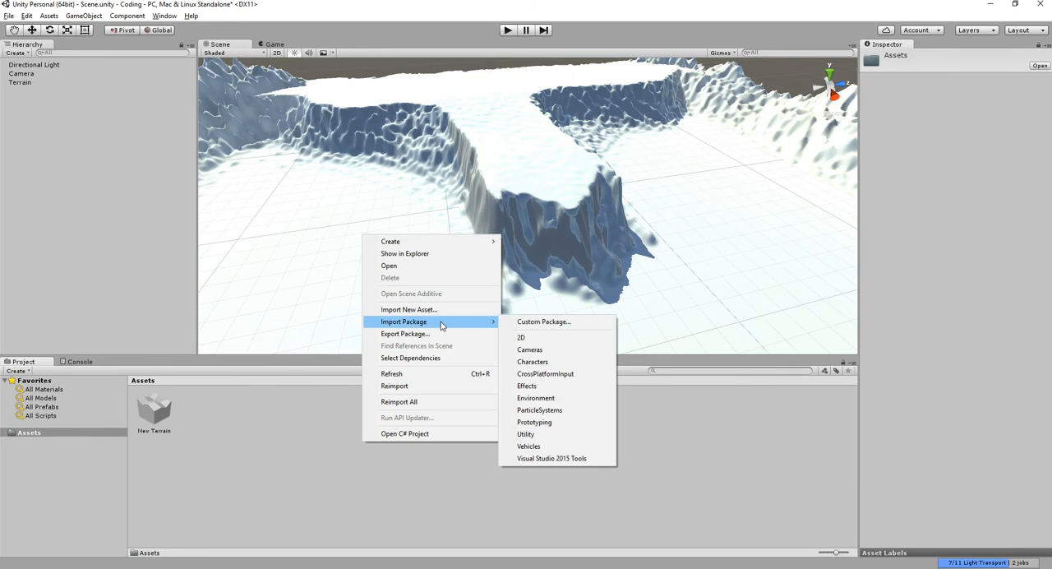
{"action": "left_click", "coordinate": [557, 399]}
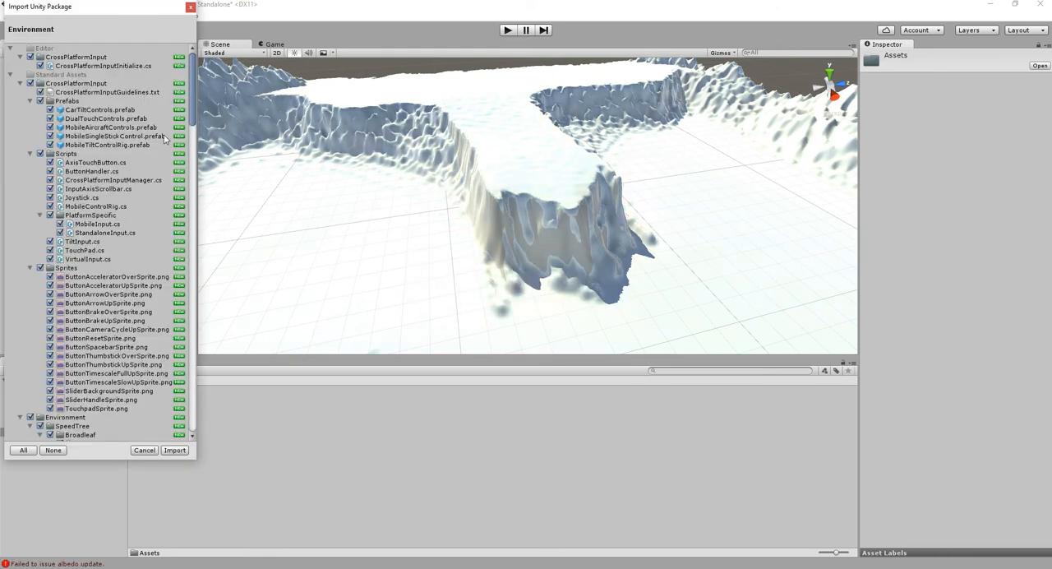
{"action": "left_click_drag", "start_coordinate": [191, 121], "coordinate": [191, 131]}
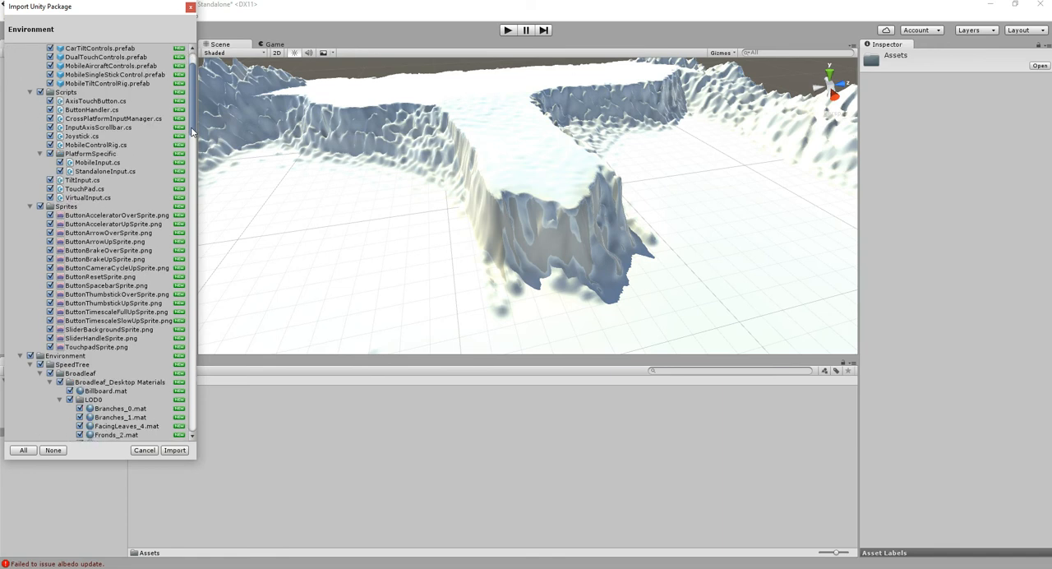
{"action": "scroll", "coordinate": [128, 351], "scroll_direction": "down", "scroll_amount": 3}
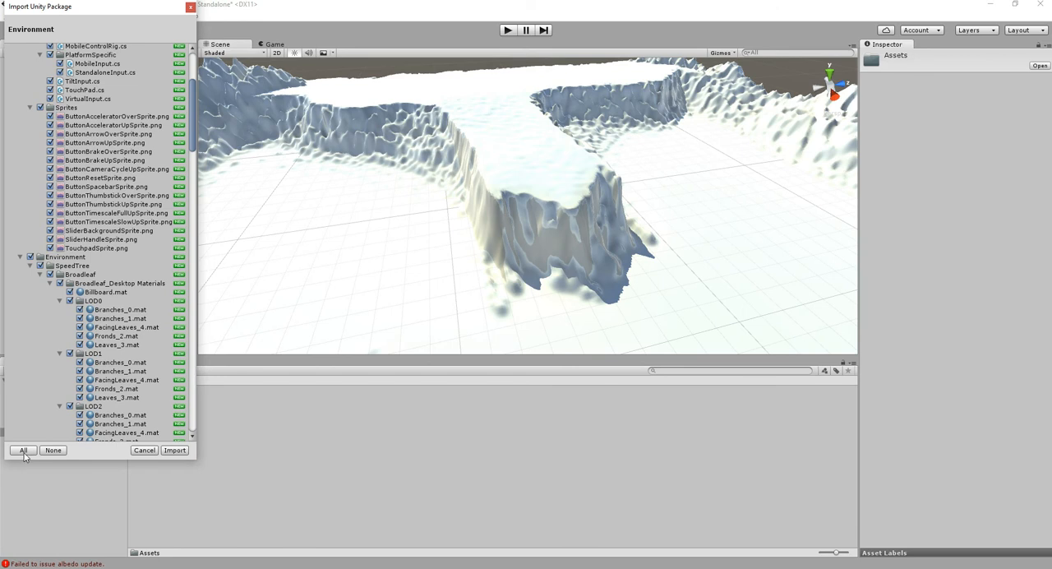
{"action": "left_click", "coordinate": [174, 450]}
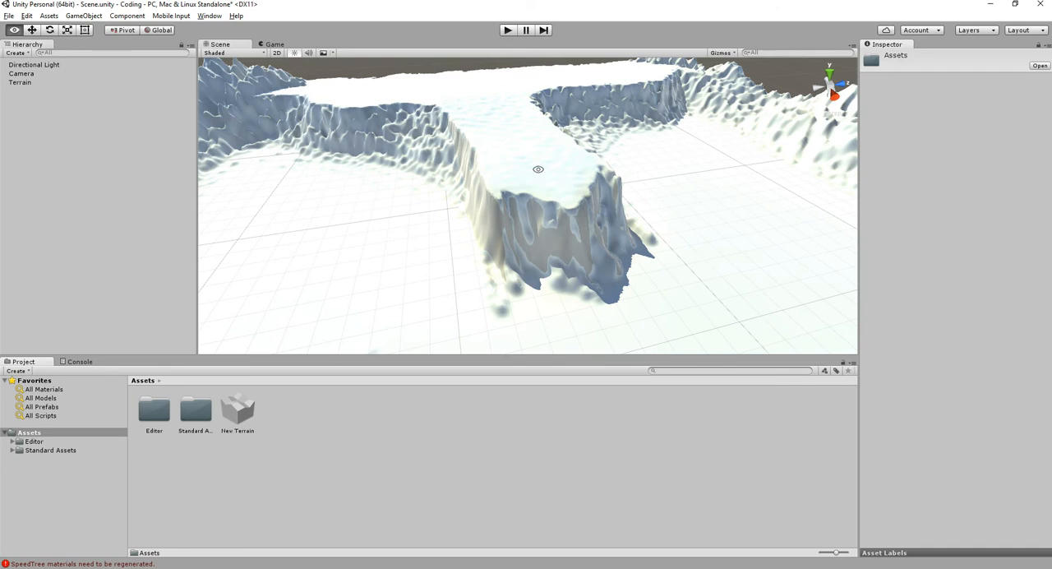
- Select the terrain and add CliffAlbedoSpecular as its albedo texture, keeping the 15 by 15 tile size
{"action": "left_click_drag", "start_coordinate": [551, 173], "coordinate": [498, 177], "text": "alt"}
{"action": "left_click", "coordinate": [453, 240]}
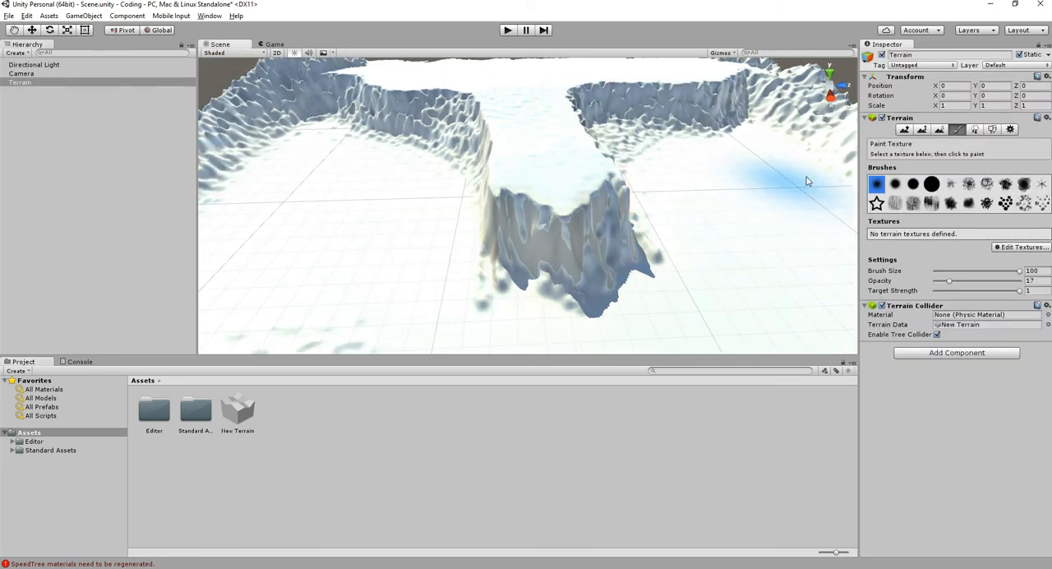
{"action": "left_click", "coordinate": [1026, 249]}
{"action": "left_click", "coordinate": [1018, 252]}
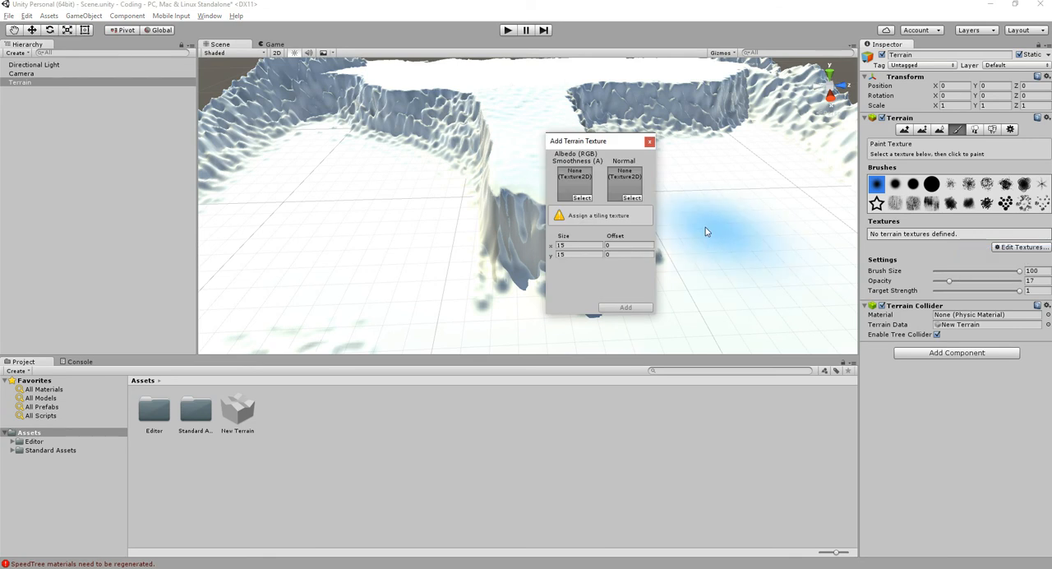
{"action": "left_click", "coordinate": [582, 198]}
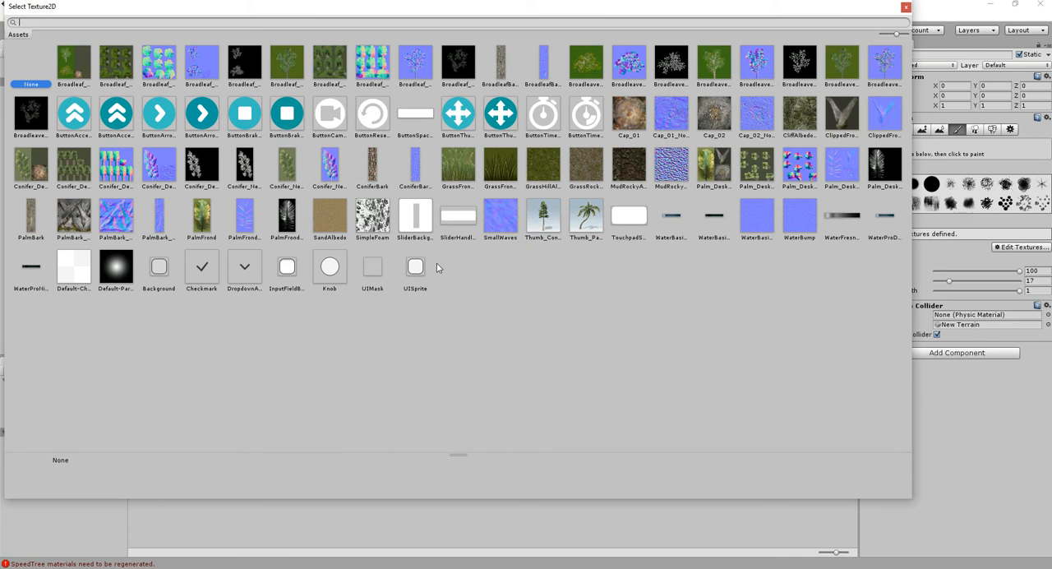
{"action": "left_click", "coordinate": [793, 122]}
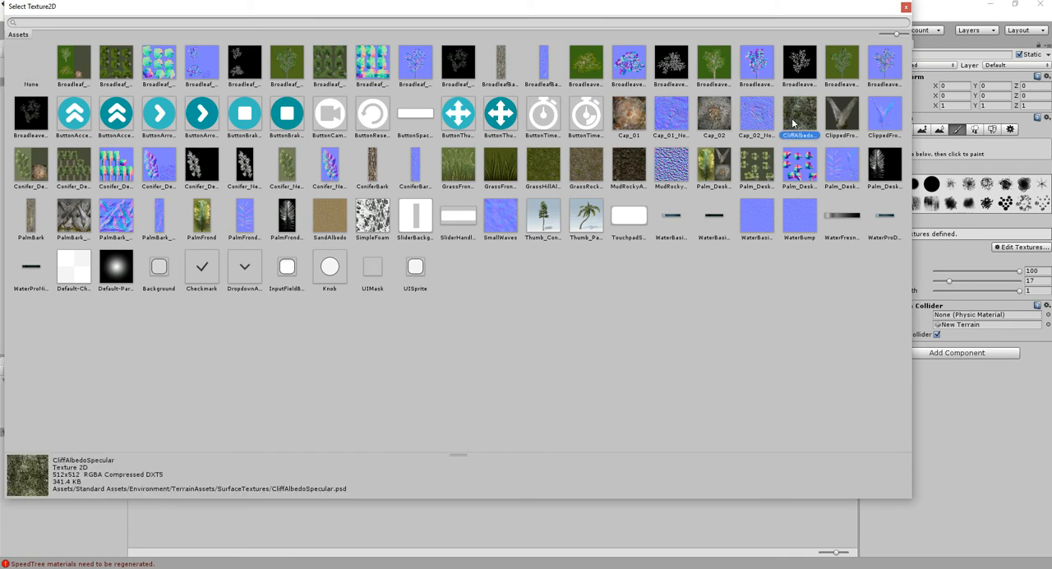
{"action": "double_click", "coordinate": [791, 117]}
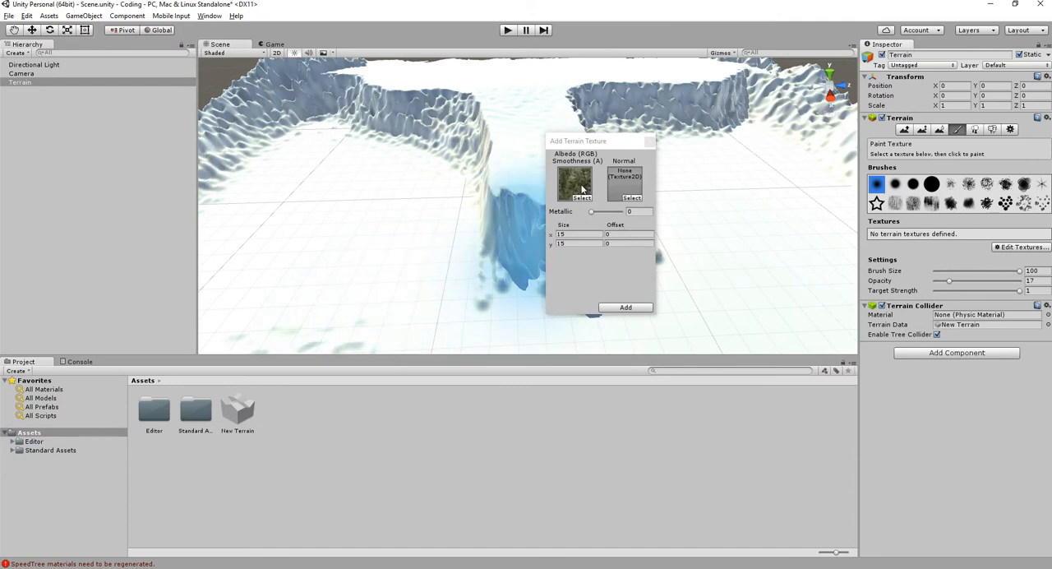
{"action": "left_click", "coordinate": [623, 307]}
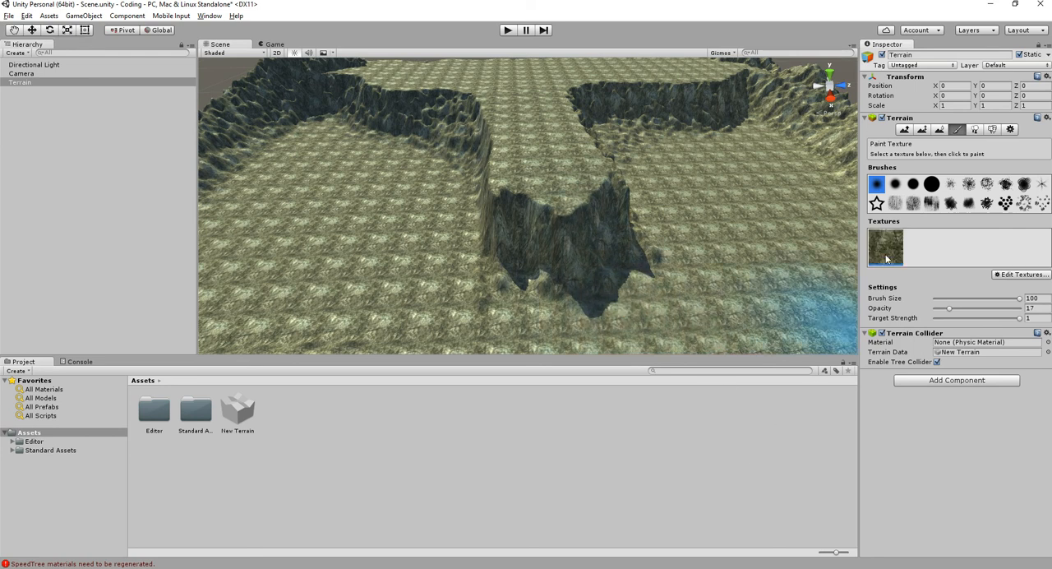
- Remove the cliff texture from the terrain and add a green Broadleaf leaf texture in its place
{"action": "left_click", "coordinate": [1012, 276]}
{"action": "left_click", "coordinate": [1004, 302]}
{"action": "left_click", "coordinate": [1019, 247]}
{"action": "left_click", "coordinate": [1021, 258]}
{"action": "left_click", "coordinate": [583, 201]}
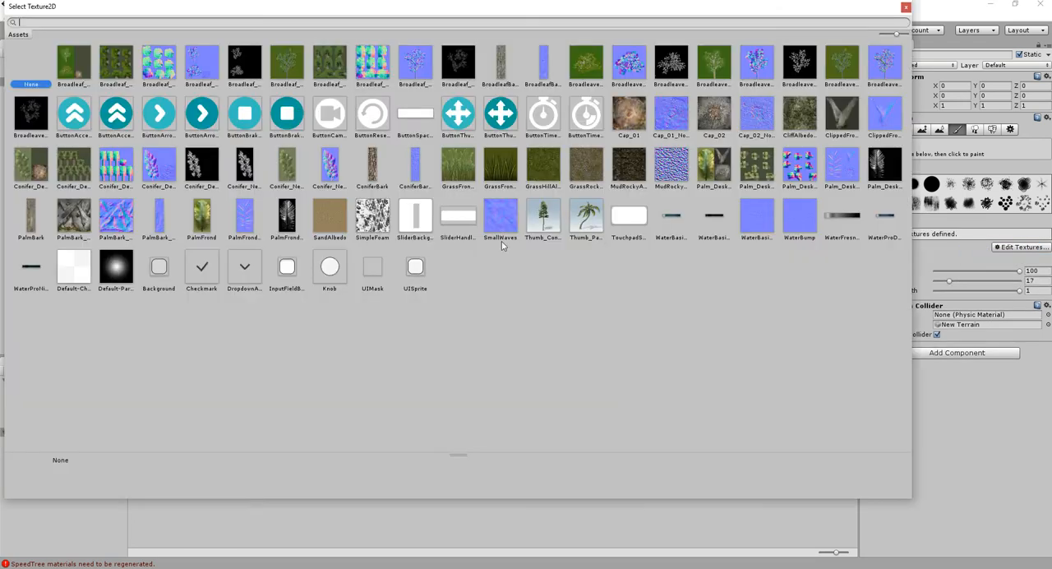
{"action": "double_click", "coordinate": [325, 70]}
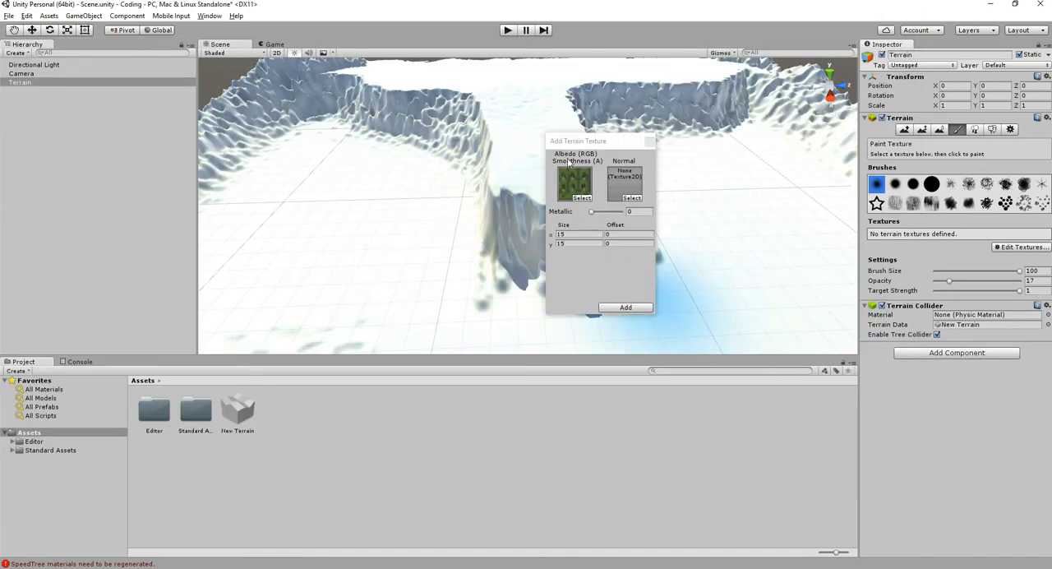
{"action": "left_click", "coordinate": [624, 308]}
{"action": "scroll", "coordinate": [626, 311], "scroll_direction": "up", "scroll_amount": 8}
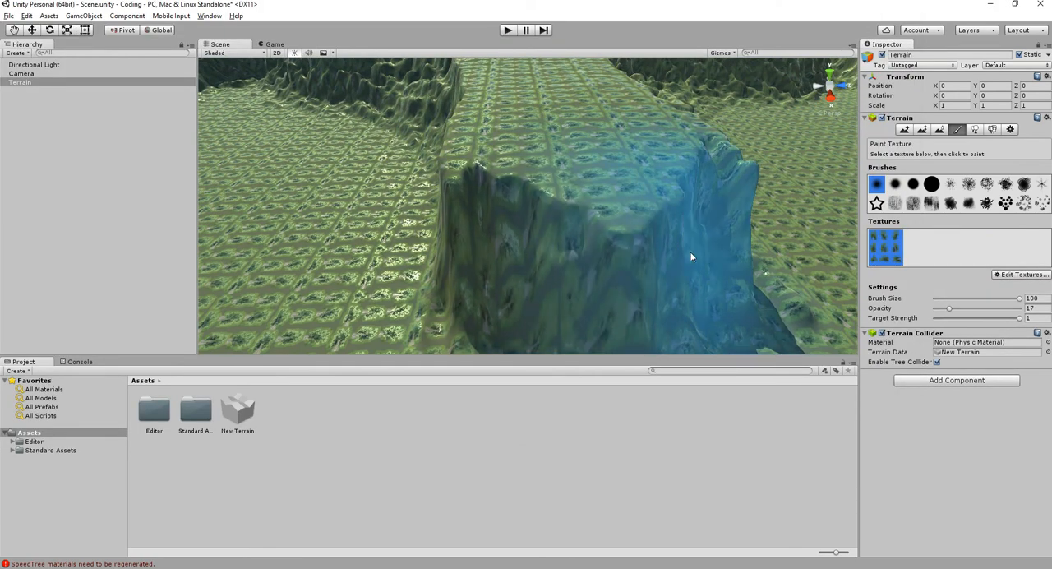
- Remove the current terrain texture and add CliffAlbedoSpecular as the terrain's albedo texture
{"action": "left_click", "coordinate": [1019, 275]}
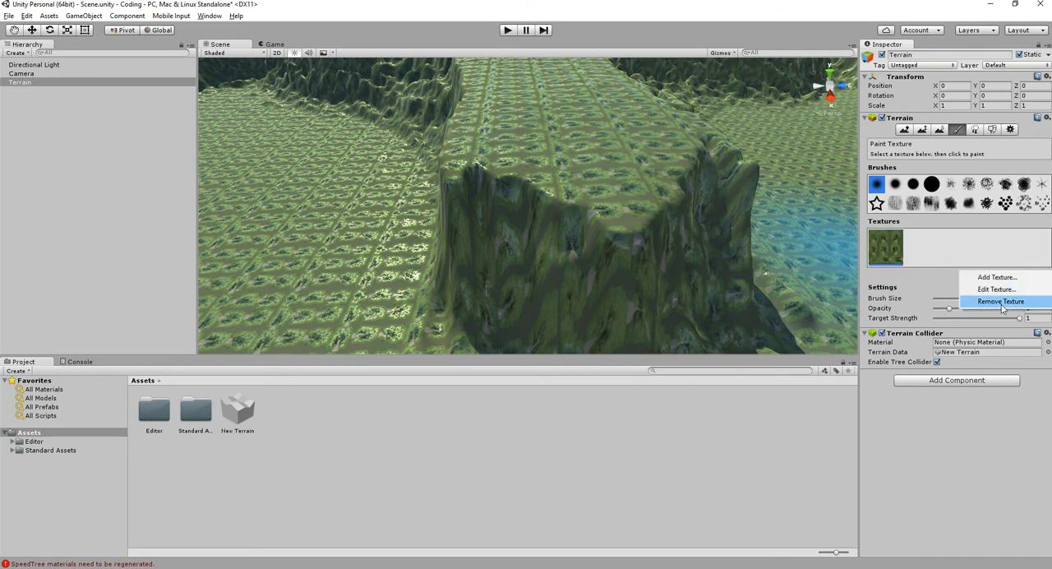
{"action": "left_click", "coordinate": [1006, 301]}
{"action": "left_click", "coordinate": [994, 249]}
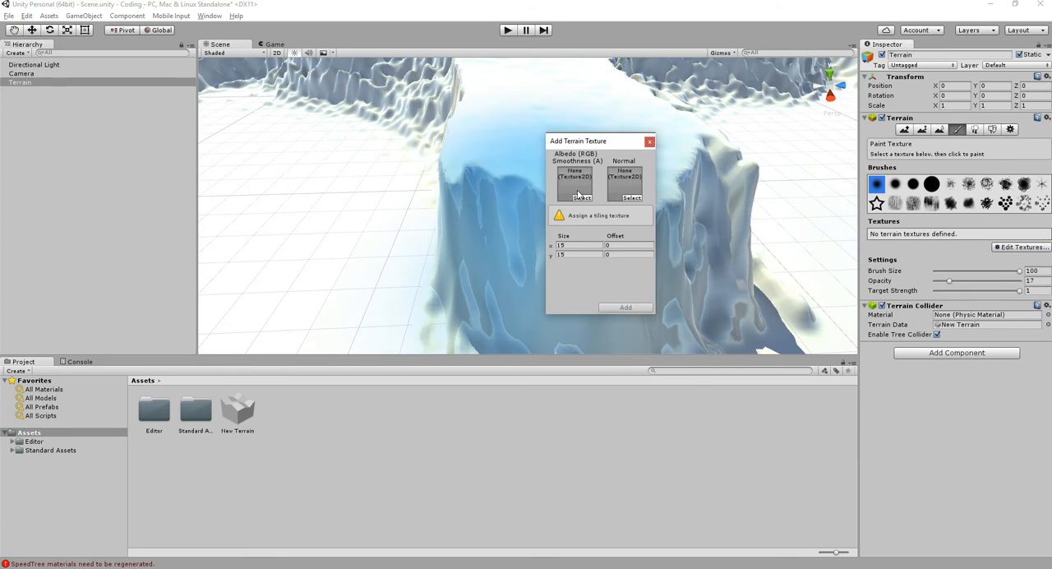
{"action": "left_click", "coordinate": [586, 200]}
{"action": "double_click", "coordinate": [786, 127]}
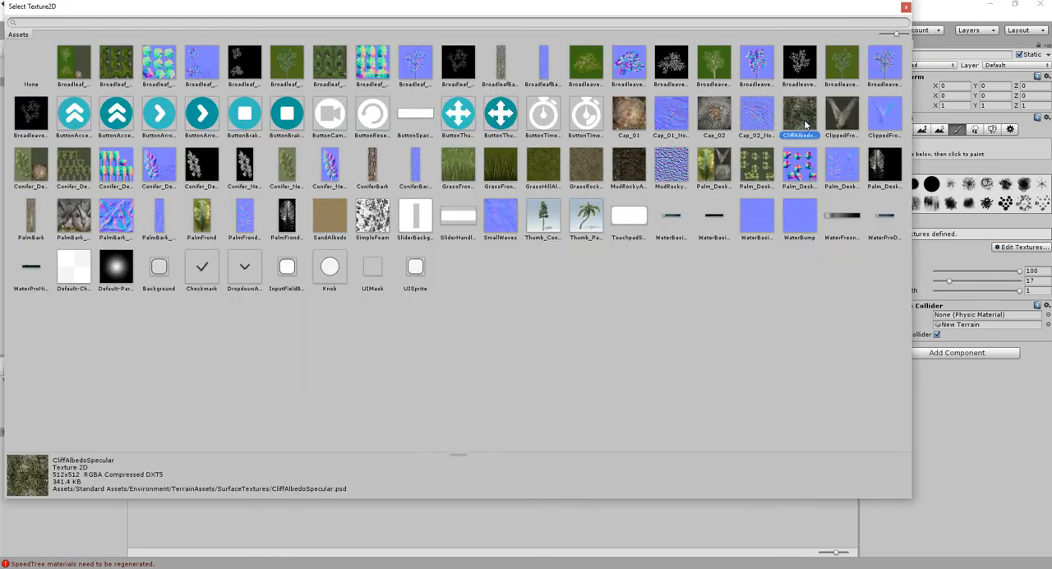
{"action": "left_click", "coordinate": [629, 309]}
- Examine up close how the cliff texture covers the plateau's steep front face and the surrounding ground
{"action": "scroll", "coordinate": [690, 251], "scroll_direction": "down", "scroll_amount": 10}
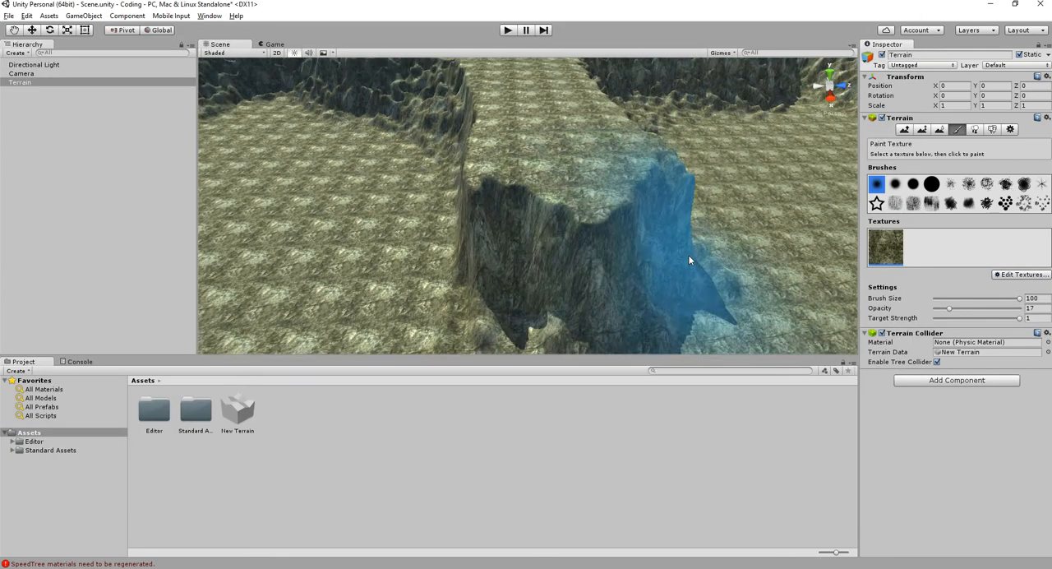
{"action": "left_click_drag", "start_coordinate": [612, 235], "coordinate": [578, 234], "text": "alt"}
{"action": "scroll", "coordinate": [579, 268], "scroll_direction": "up", "scroll_amount": 4}
{"action": "left_click_drag", "start_coordinate": [582, 279], "coordinate": [603, 381], "text": "alt"}
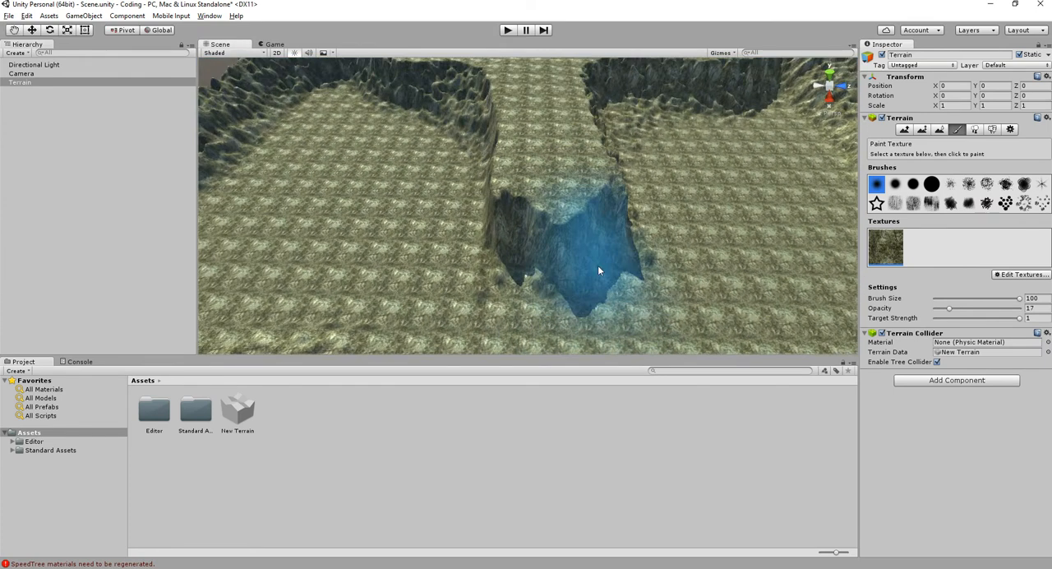
{"action": "scroll", "coordinate": [597, 265], "scroll_direction": "up", "scroll_amount": 6}
{"action": "left_click_drag", "start_coordinate": [598, 265], "coordinate": [433, 123], "text": "alt"}
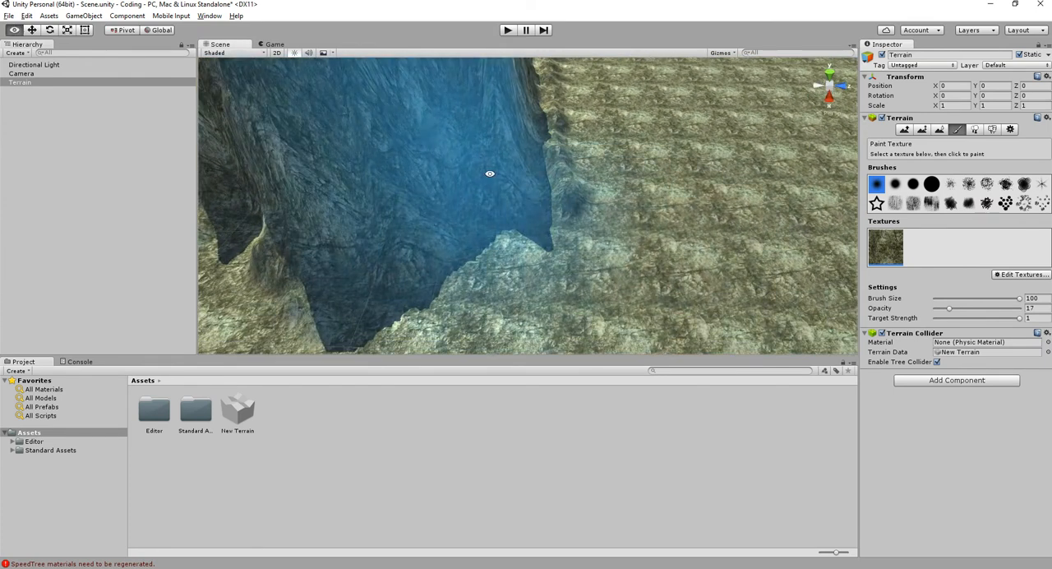
- Add the GrassRock albedo image as a second terrain texture, keeping the 15 by 15 tile size
{"action": "left_click_drag", "start_coordinate": [611, 278], "coordinate": [609, 220], "text": "alt"}
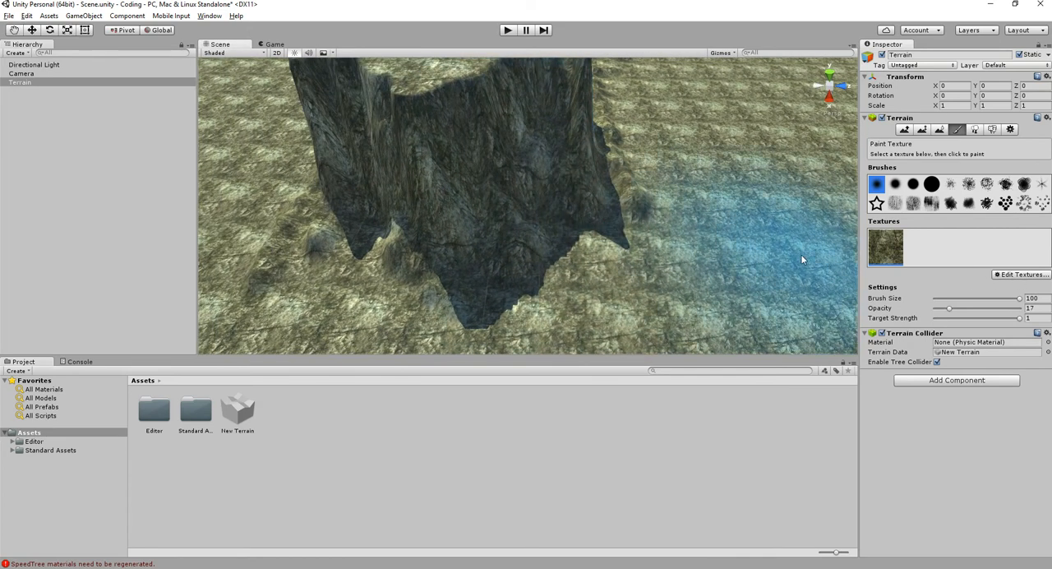
{"action": "left_click", "coordinate": [996, 276]}
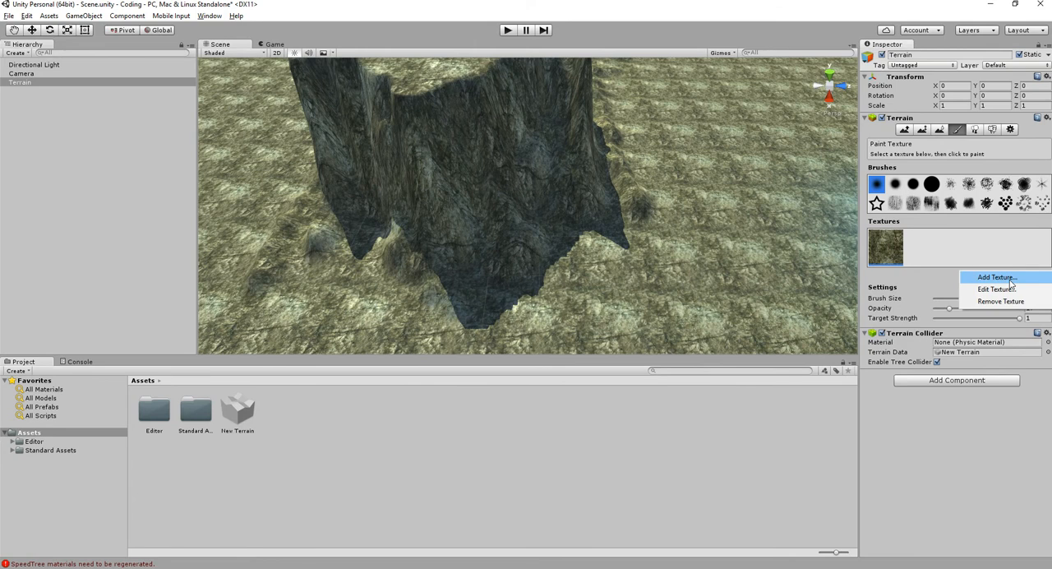
{"action": "left_click", "coordinate": [996, 278]}
{"action": "left_click", "coordinate": [583, 198]}
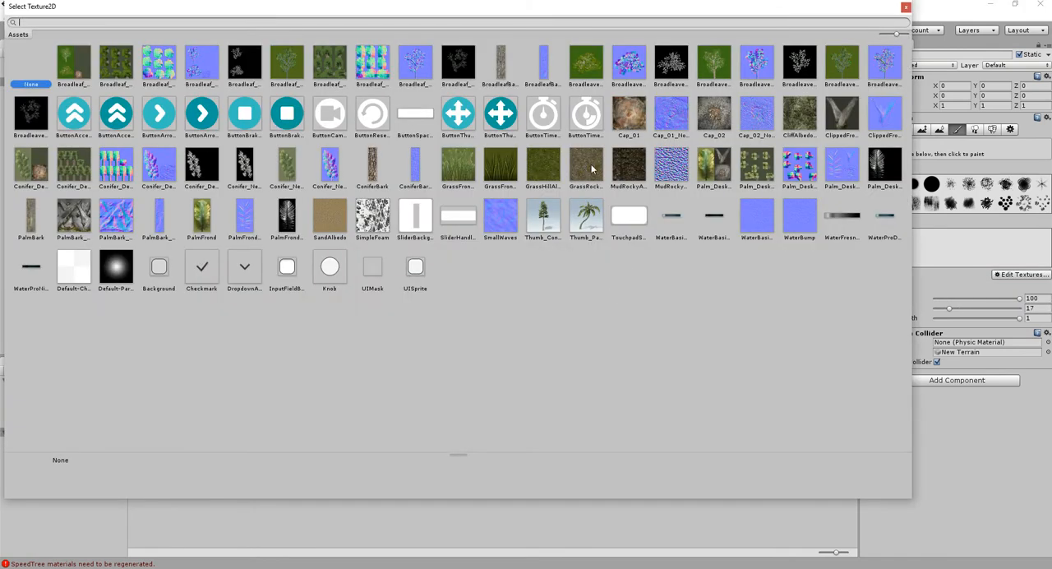
{"action": "double_click", "coordinate": [591, 169]}
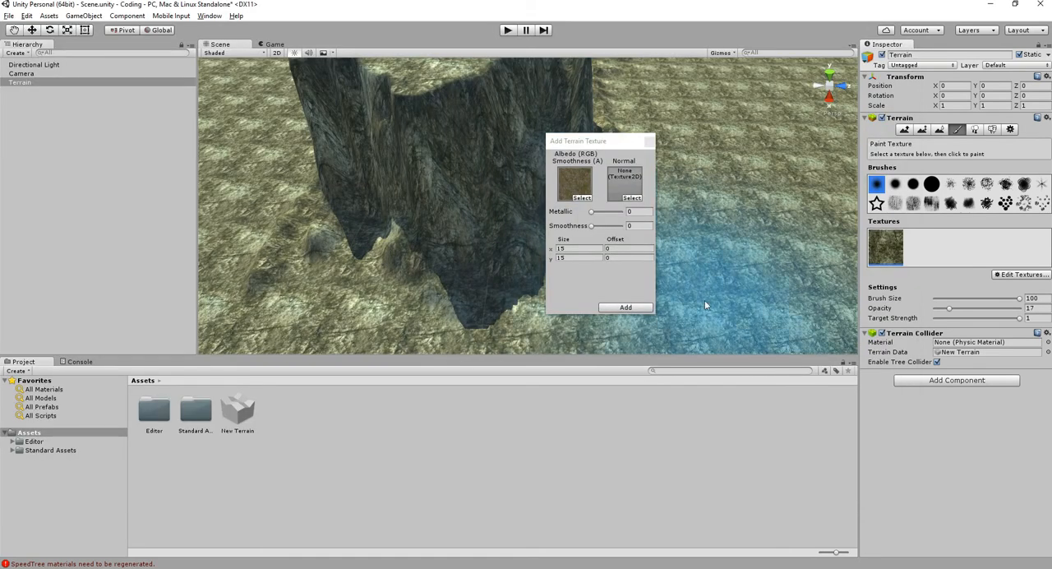
{"action": "left_click", "coordinate": [625, 308]}
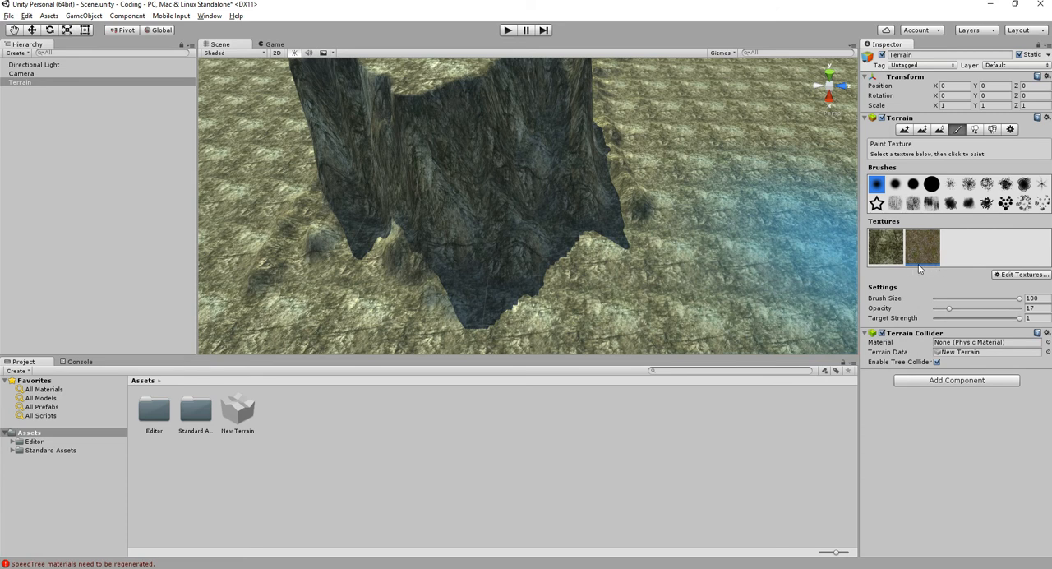
- Paint the grassy rock texture over the low ground beside the plateau with brush size 100 and opacity 17
{"action": "scroll", "coordinate": [707, 263], "scroll_direction": "down", "scroll_amount": 4}
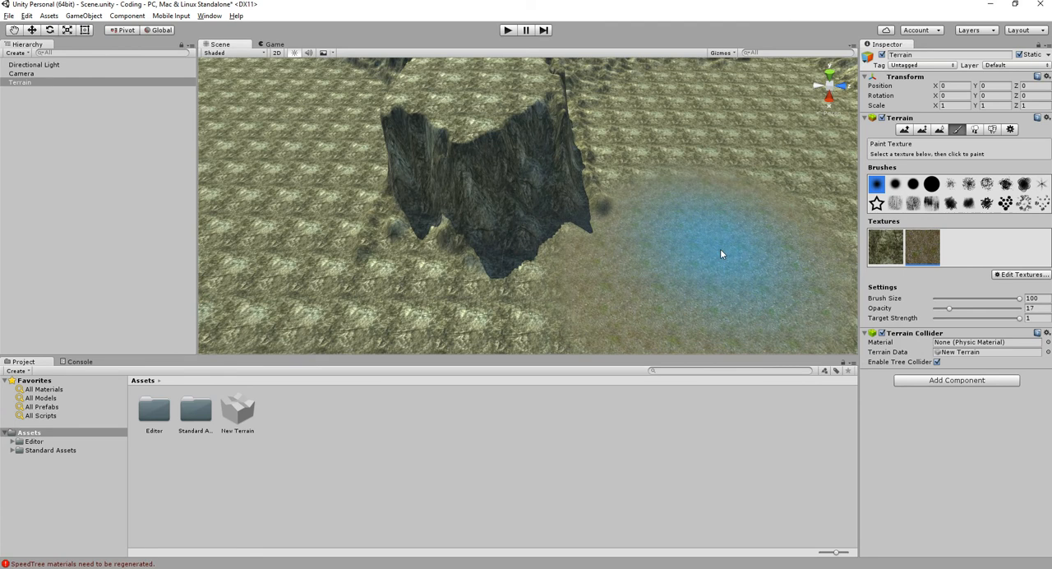
{"action": "scroll", "coordinate": [640, 197], "scroll_direction": "up", "scroll_amount": 5}
{"action": "mouse_move", "coordinate": [707, 166]}
{"action": "left_mouse_down", "text": "alt"}
{"action": "mouse_move", "coordinate": [611, 193]}
{"action": "mouse_move", "coordinate": [525, 190]}
{"action": "left_mouse_up", "text": "alt"}
{"action": "scroll", "coordinate": [575, 201], "scroll_direction": "down", "scroll_amount": 2}
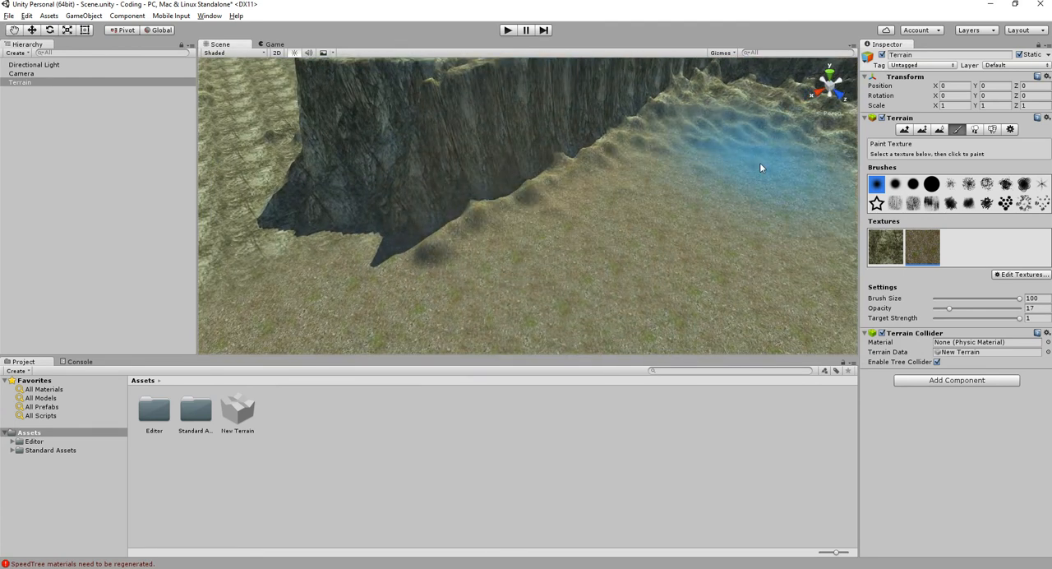
{"action": "middle_click_drag", "start_coordinate": [748, 147], "coordinate": [649, 241]}
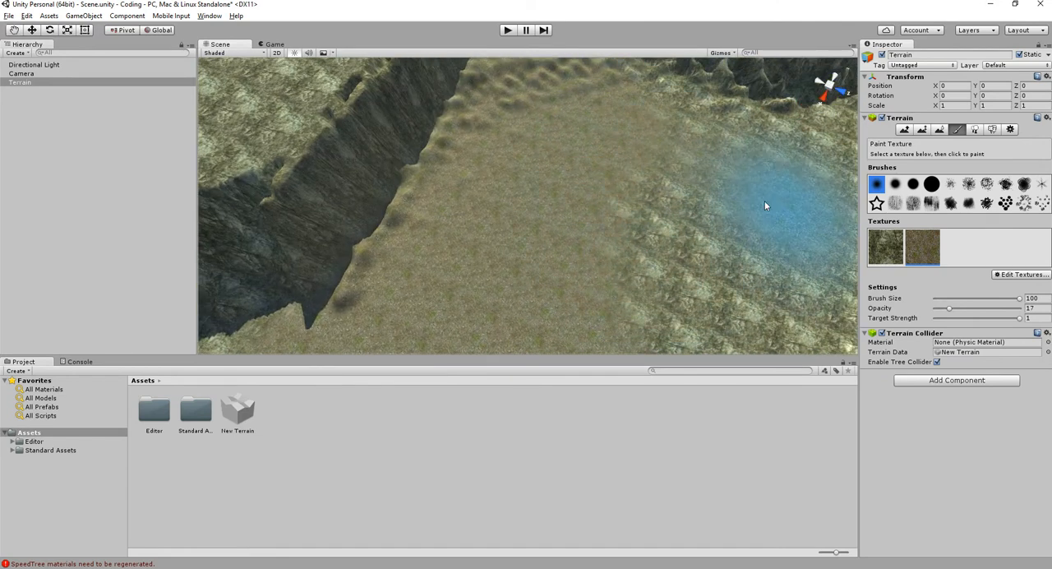
{"action": "scroll", "coordinate": [698, 263], "scroll_direction": "down", "scroll_amount": 2}
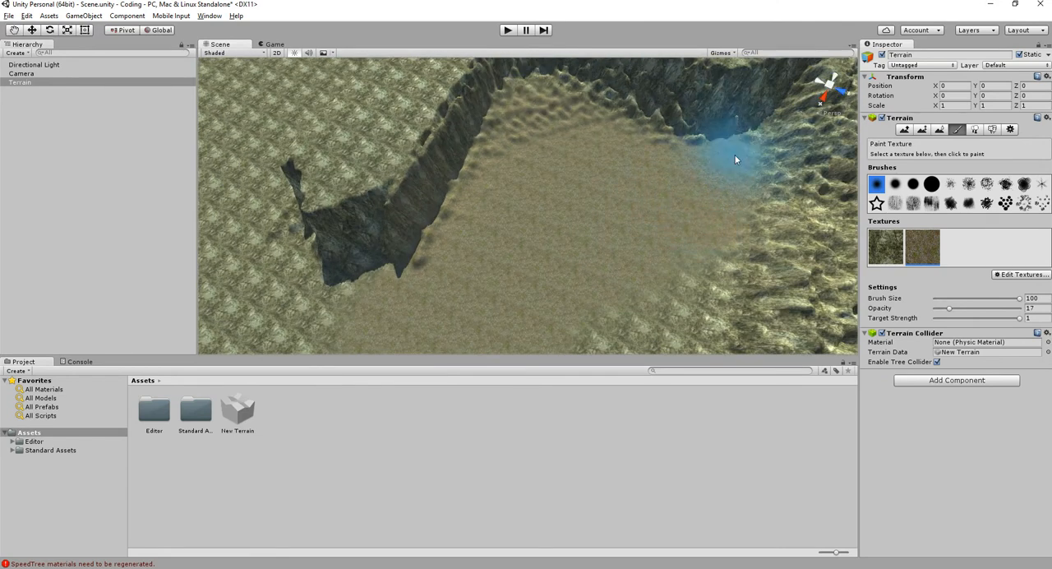
- Extend the grassy rock texture across the remaining valley floor, around the plateau's tip and up to the outer mountains
{"action": "mouse_move", "coordinate": [676, 306]}
{"action": "left_mouse_down", "text": "alt"}
{"action": "mouse_move", "coordinate": [734, 192]}
{"action": "mouse_move", "coordinate": [610, 329]}
{"action": "mouse_move", "coordinate": [602, 232]}
{"action": "left_mouse_up", "text": "alt"}
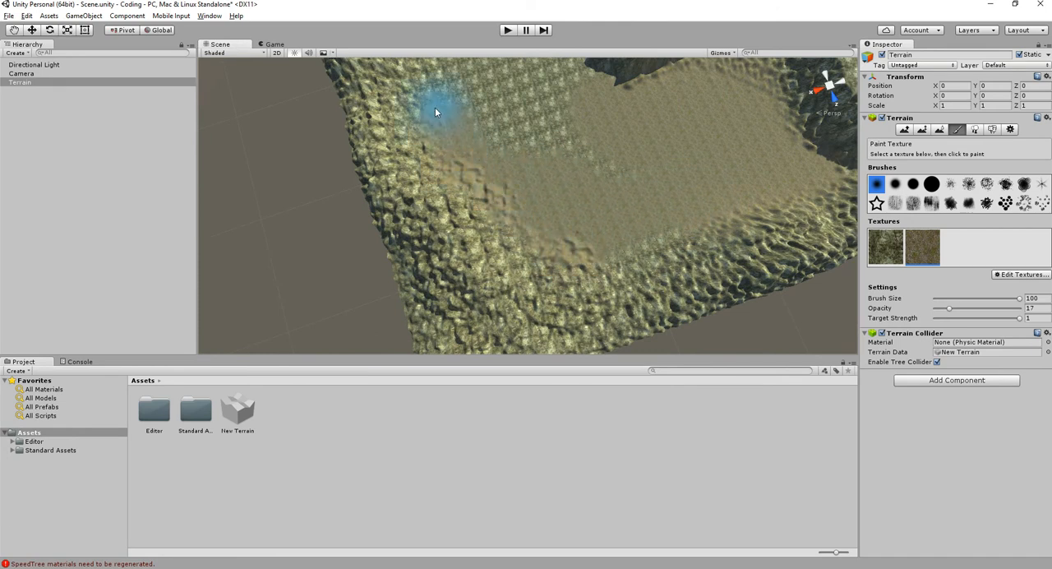
{"action": "middle_click_drag", "start_coordinate": [483, 127], "coordinate": [524, 207]}
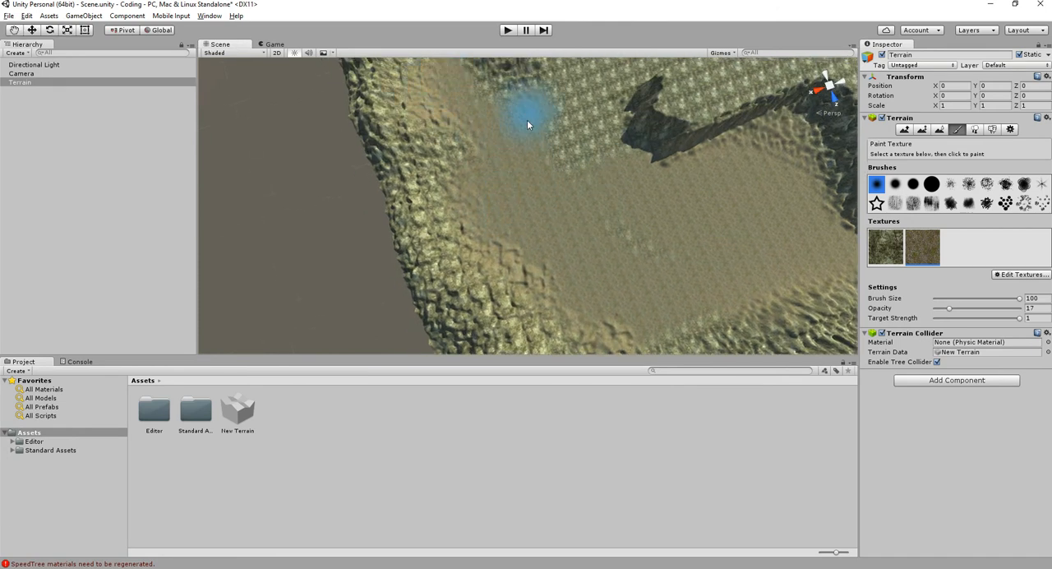
{"action": "middle_click_drag", "start_coordinate": [594, 147], "coordinate": [486, 248]}
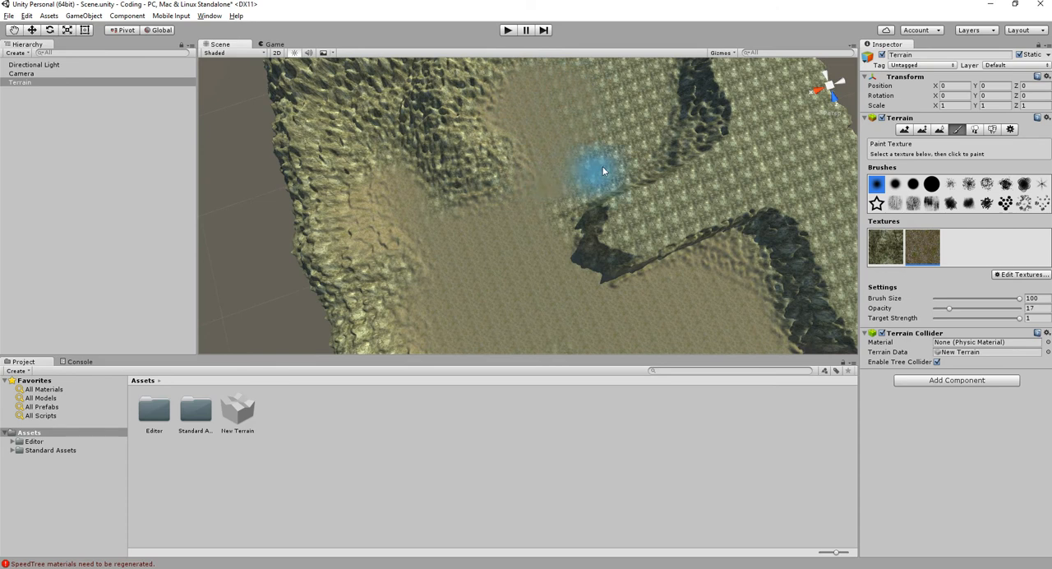
{"action": "left_click_drag", "start_coordinate": [640, 80], "coordinate": [553, 240], "text": "alt"}
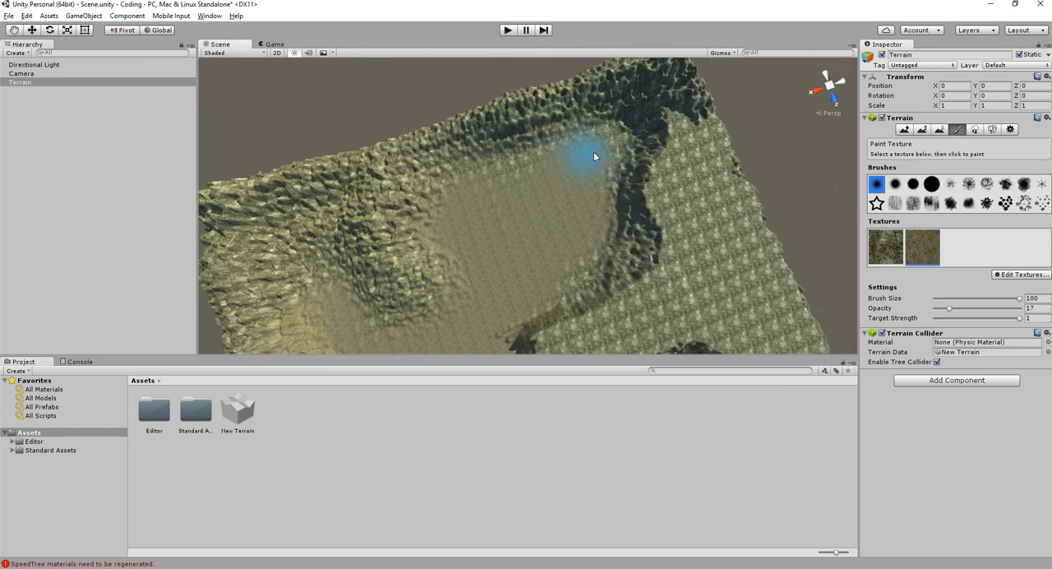
- Cover the plateau's flat top with the grassy rock texture, including its narrow spur and the strip along the terrain edge
{"action": "left_click_drag", "start_coordinate": [686, 196], "coordinate": [692, 145]}
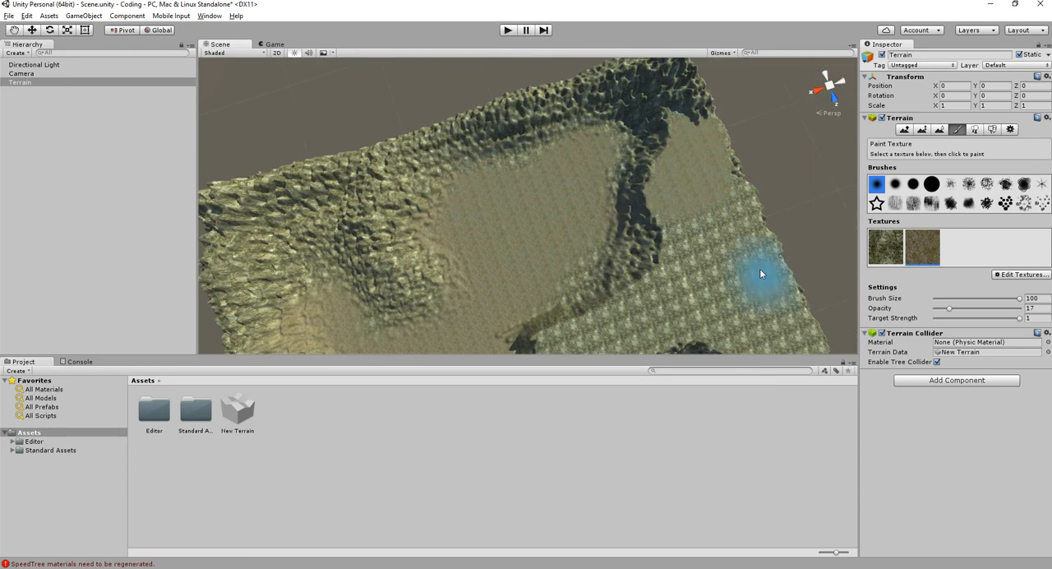
{"action": "middle_click_drag", "start_coordinate": [764, 286], "coordinate": [682, 164]}
{"action": "left_click_drag", "start_coordinate": [606, 150], "coordinate": [522, 245]}
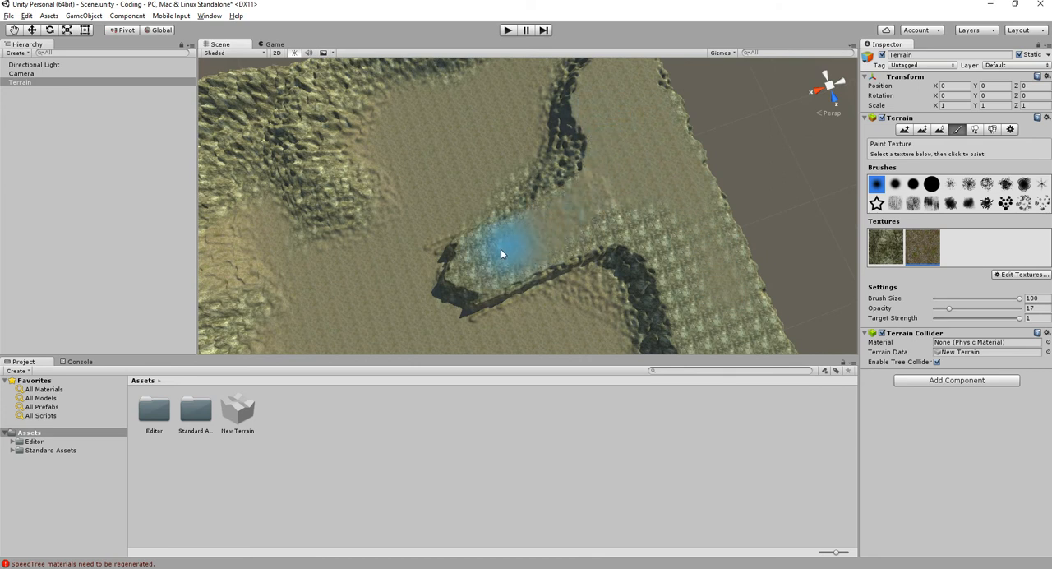
{"action": "left_click_drag", "start_coordinate": [616, 208], "coordinate": [626, 193]}
{"action": "middle_click_drag", "start_coordinate": [712, 308], "coordinate": [644, 160]}
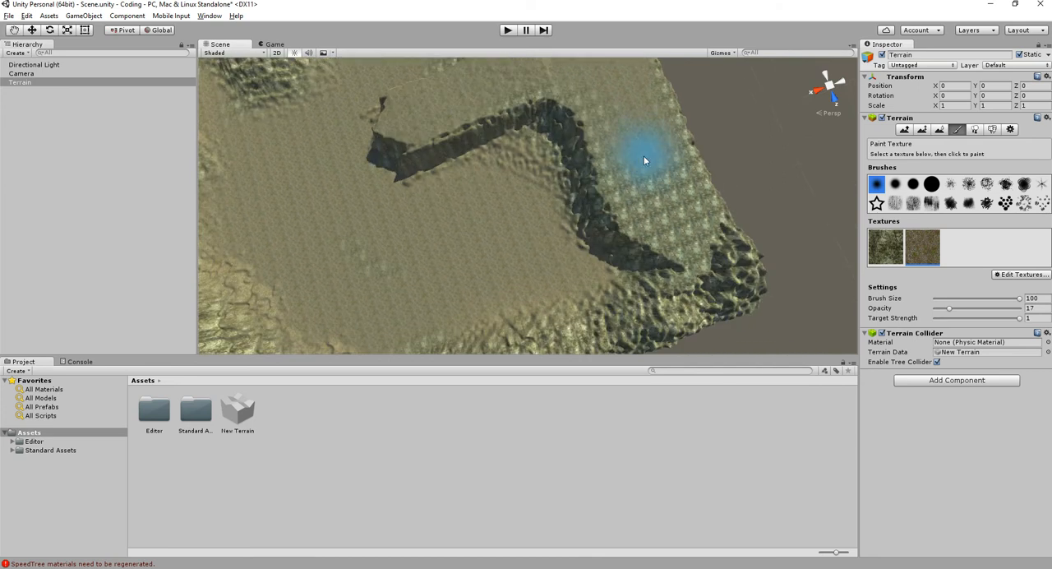
{"action": "left_click_drag", "start_coordinate": [608, 118], "coordinate": [734, 108], "text": "alt"}
- Repaint the plateau's steep walls with the cliff texture using brush size 66
{"action": "scroll", "coordinate": [552, 198], "scroll_direction": "up", "scroll_amount": 5}
{"action": "middle_click_drag", "start_coordinate": [553, 198], "coordinate": [507, 270]}
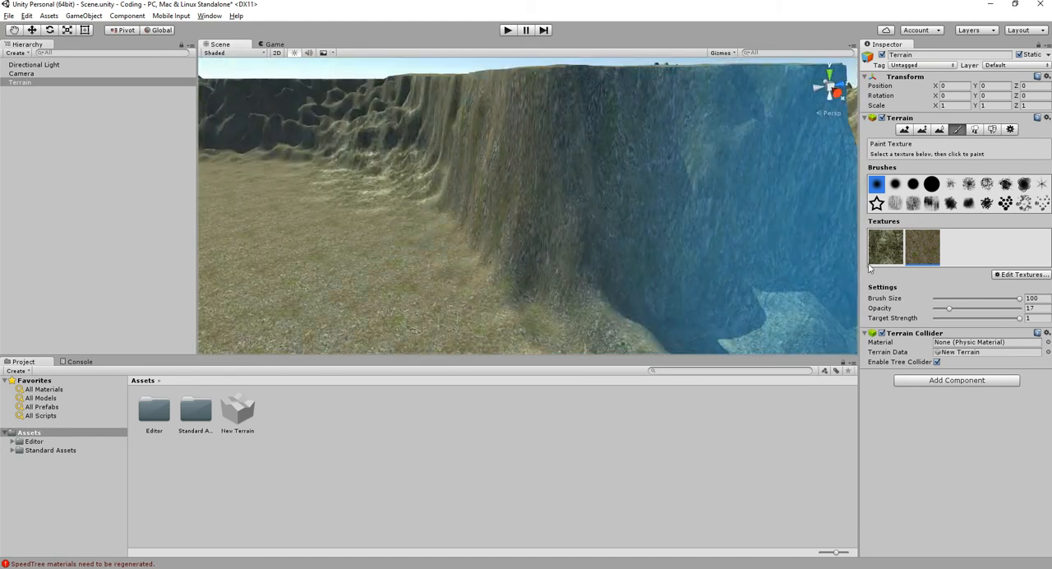
{"action": "mouse_move", "coordinate": [569, 215]}
{"action": "left_mouse_down", "text": "alt"}
{"action": "mouse_move", "coordinate": [741, 217]}
{"action": "mouse_move", "coordinate": [641, 209]}
{"action": "mouse_move", "coordinate": [602, 226]}
{"action": "left_mouse_up", "text": "alt"}
{"action": "left_click_drag", "start_coordinate": [1019, 298], "coordinate": [989, 297]}
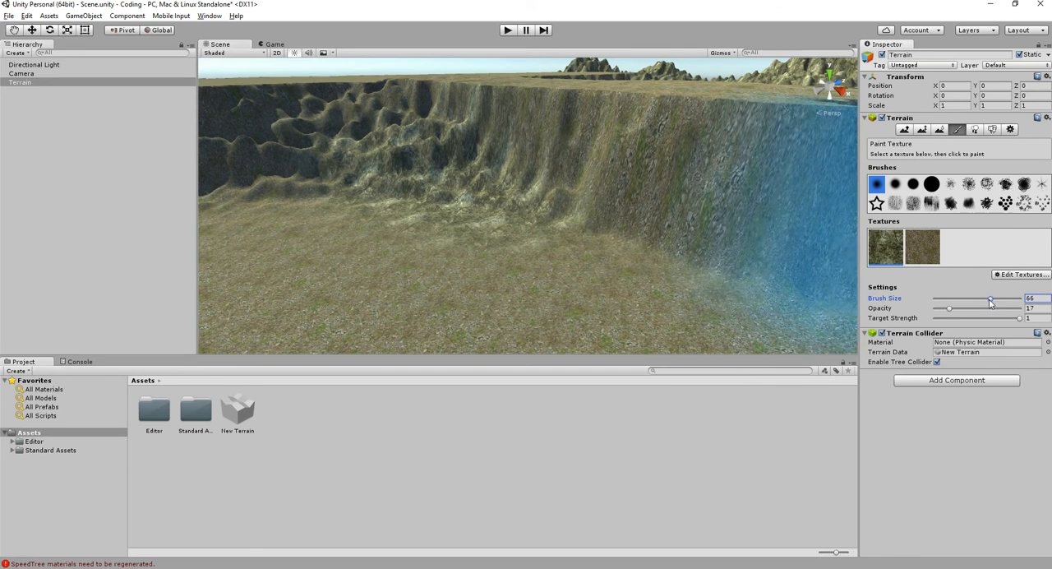
{"action": "mouse_move", "coordinate": [693, 217]}
{"action": "left_mouse_down", "text": "alt"}
{"action": "mouse_move", "coordinate": [592, 190]}
{"action": "mouse_move", "coordinate": [735, 190]}
{"action": "mouse_move", "coordinate": [648, 288]}
{"action": "mouse_move", "coordinate": [345, 180]}
{"action": "left_mouse_up", "text": "alt"}
{"action": "left_click_drag", "start_coordinate": [535, 165], "coordinate": [588, 250], "text": "alt"}
- Level the mountain ridge next to the plateau's far corner to height 30.2741 with brush size 56 and opacity 82
{"action": "left_click", "coordinate": [927, 130]}
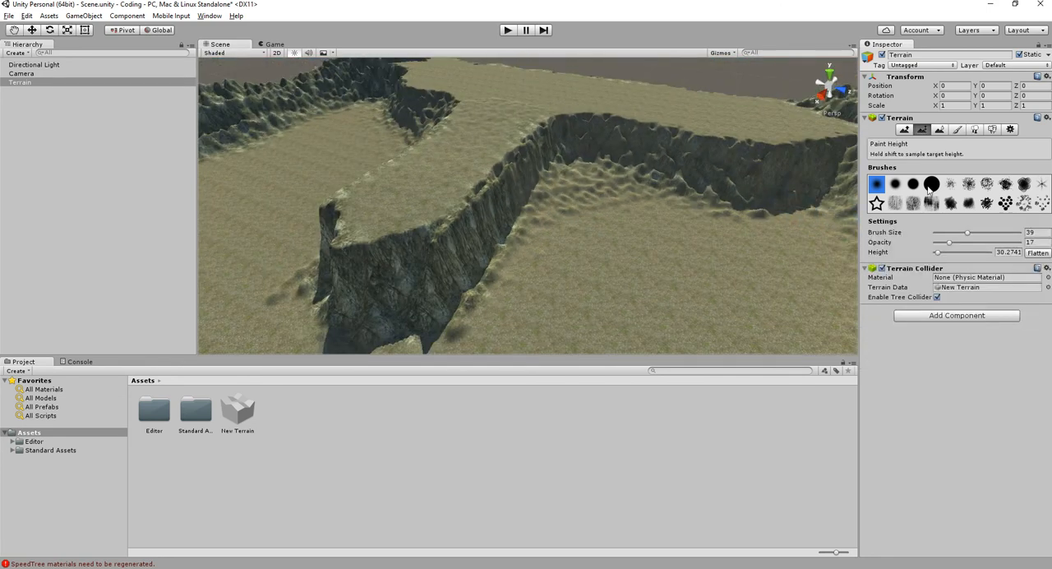
{"action": "left_click_drag", "start_coordinate": [556, 181], "coordinate": [851, 259], "text": "alt"}
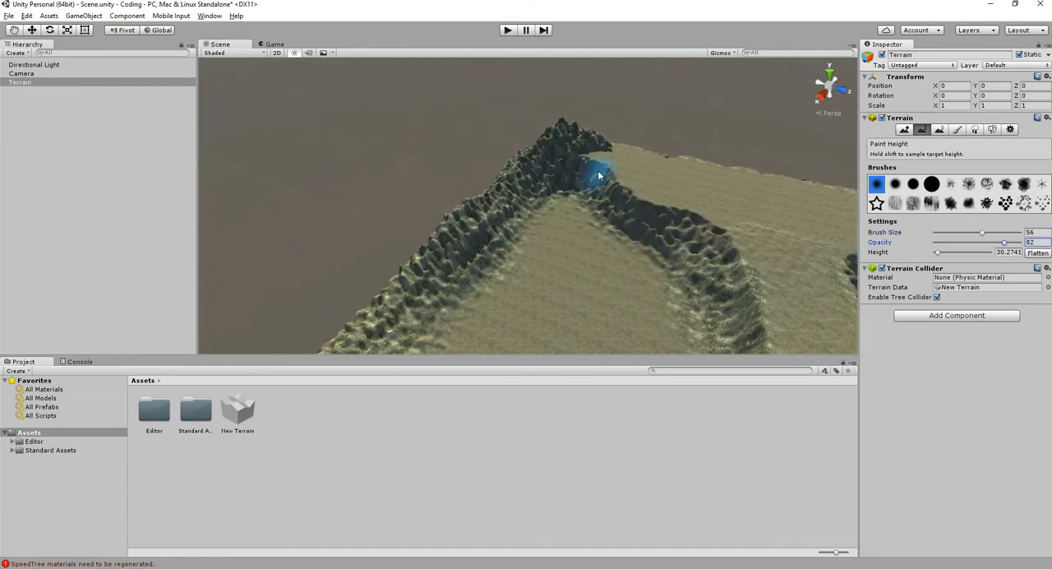
{"action": "mouse_move", "coordinate": [507, 171]}
{"action": "left_mouse_down"}
{"action": "mouse_move", "coordinate": [431, 316]}
{"action": "mouse_move", "coordinate": [517, 197]}
{"action": "mouse_move", "coordinate": [520, 210]}
{"action": "mouse_move", "coordinate": [463, 266]}
{"action": "left_mouse_up"}
{"action": "middle_click_drag", "start_coordinate": [464, 266], "coordinate": [557, 172]}
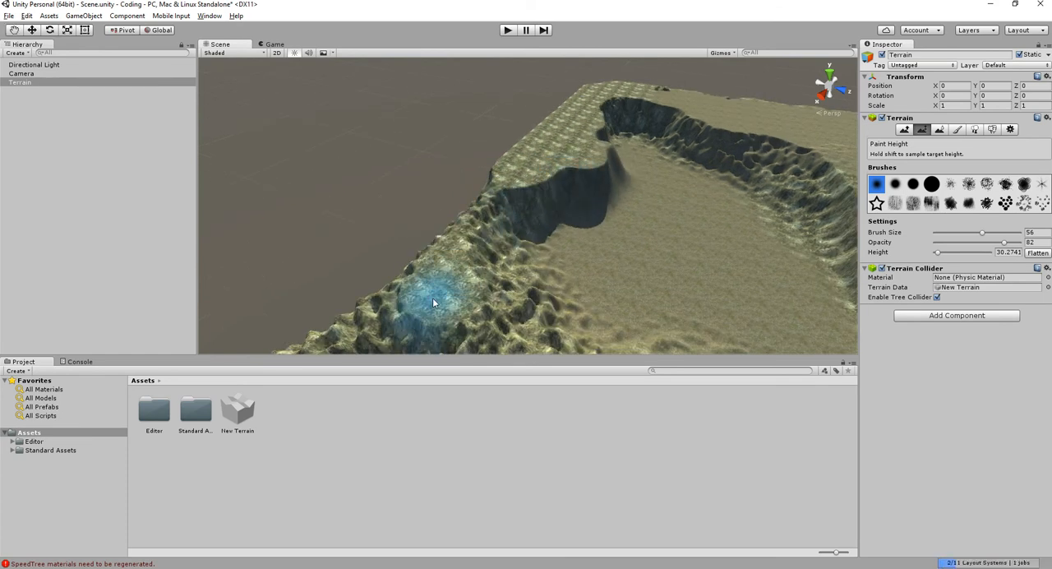
{"action": "left_click_drag", "start_coordinate": [364, 293], "coordinate": [552, 318], "text": "alt"}
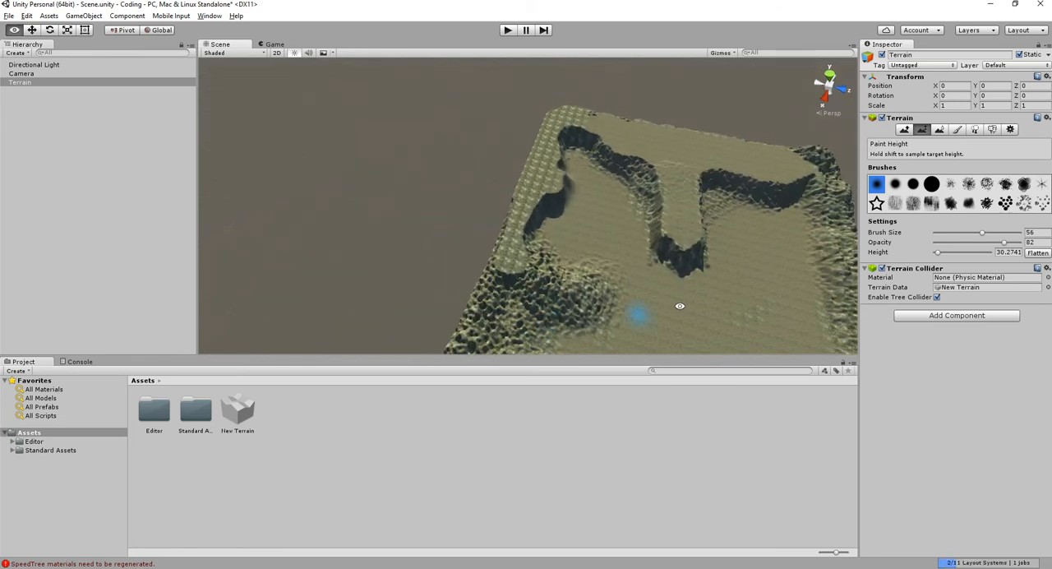
- Level the rest of the outer mountain border to the plateau's height with the height brush enlarged to size 100
{"action": "left_click_drag", "start_coordinate": [989, 233], "coordinate": [1039, 235]}
{"action": "middle_click_drag", "start_coordinate": [615, 262], "coordinate": [616, 202]}
{"action": "mouse_move", "coordinate": [518, 206]}
{"action": "left_mouse_down"}
{"action": "mouse_move", "coordinate": [486, 252]}
{"action": "mouse_move", "coordinate": [567, 325]}
{"action": "mouse_move", "coordinate": [644, 333]}
{"action": "left_mouse_up"}
{"action": "middle_click_drag", "start_coordinate": [642, 332], "coordinate": [568, 263]}
{"action": "mouse_move", "coordinate": [403, 233]}
{"action": "left_mouse_down"}
{"action": "mouse_move", "coordinate": [739, 300]}
{"action": "mouse_move", "coordinate": [790, 335]}
{"action": "mouse_move", "coordinate": [817, 288]}
{"action": "left_mouse_up"}
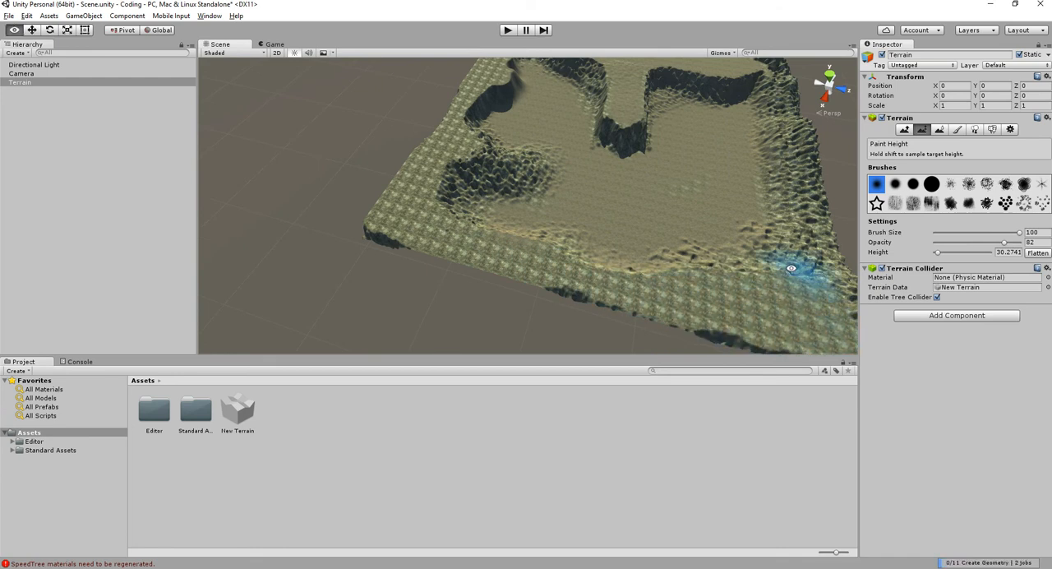
{"action": "middle_click_drag", "start_coordinate": [817, 287], "coordinate": [650, 307]}
{"action": "mouse_move", "coordinate": [649, 307]}
{"action": "left_mouse_down"}
{"action": "mouse_move", "coordinate": [623, 327]}
{"action": "mouse_move", "coordinate": [645, 239]}
{"action": "mouse_move", "coordinate": [644, 100]}
{"action": "left_mouse_up"}
{"action": "mouse_move", "coordinate": [580, 340]}
{"action": "left_mouse_down"}
{"action": "mouse_move", "coordinate": [556, 329]}
{"action": "mouse_move", "coordinate": [422, 333]}
{"action": "left_mouse_up"}
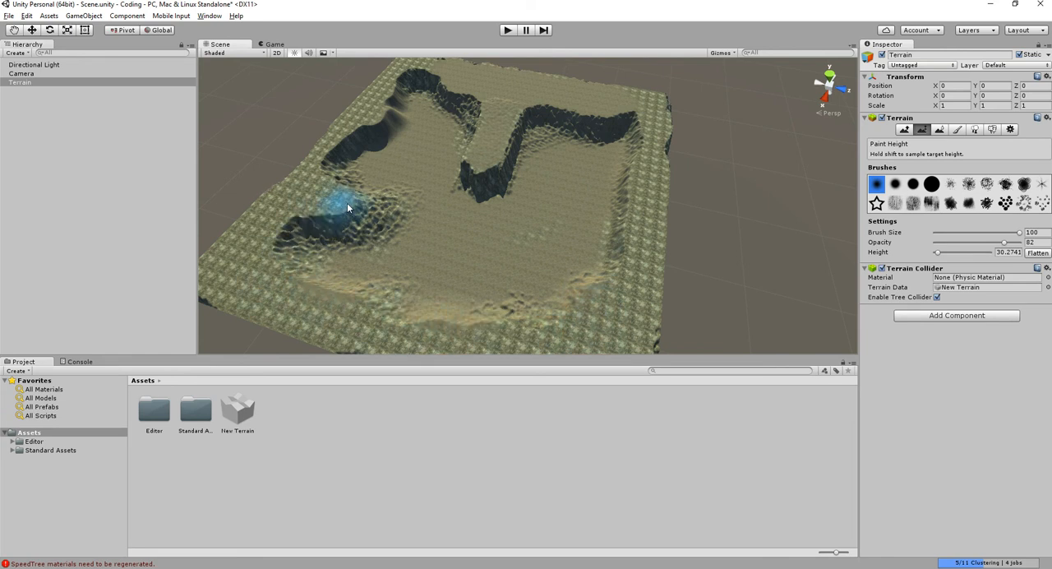
{"action": "left_click_drag", "start_coordinate": [482, 259], "coordinate": [403, 201], "text": "alt"}
{"action": "middle_click_drag", "start_coordinate": [404, 200], "coordinate": [536, 255]}
- Paint the cliff texture onto the inner walls of the levelled border with brush size 64 and opacity 82
{"action": "scroll", "coordinate": [539, 256], "scroll_direction": "up", "scroll_amount": 5}
{"action": "left_click_drag", "start_coordinate": [539, 256], "coordinate": [608, 181], "text": "alt"}
{"action": "scroll", "coordinate": [530, 228], "scroll_direction": "up", "scroll_amount": 4}
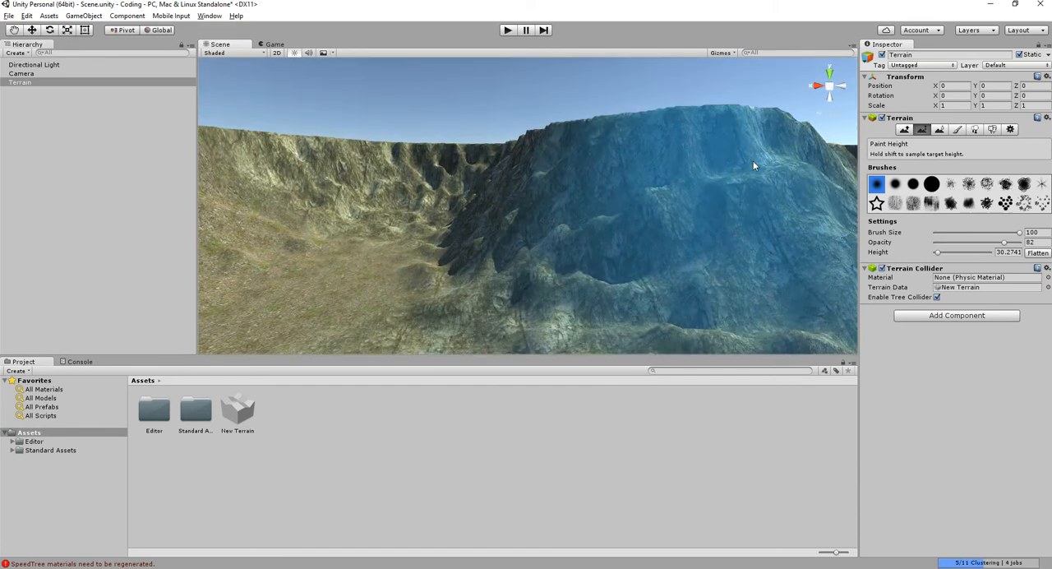
{"action": "left_click", "coordinate": [958, 130]}
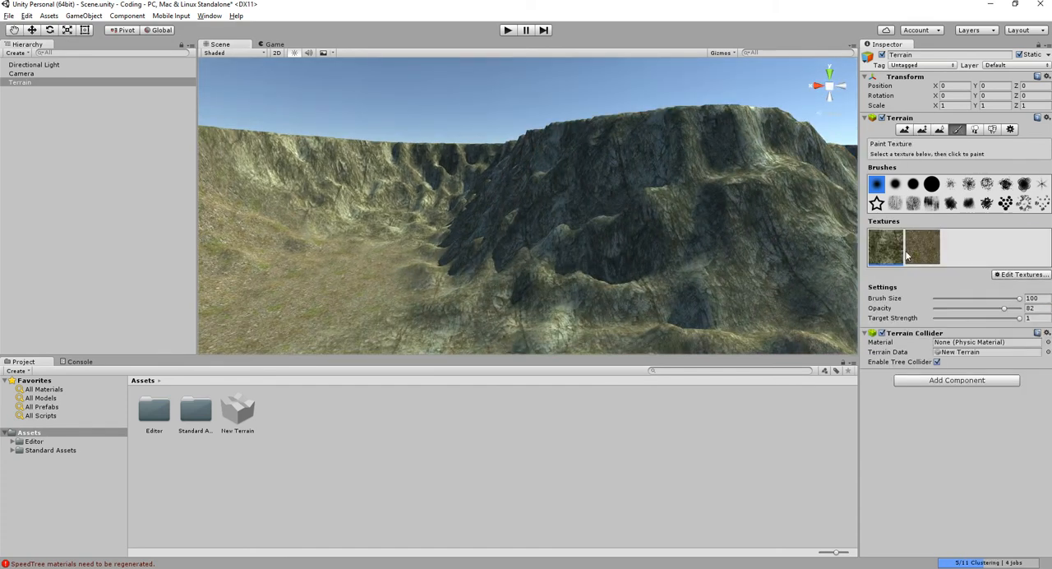
{"action": "mouse_move", "coordinate": [337, 248]}
{"action": "left_mouse_down", "text": "alt"}
{"action": "mouse_move", "coordinate": [356, 216]}
{"action": "mouse_move", "coordinate": [608, 174]}
{"action": "left_mouse_up", "text": "alt"}
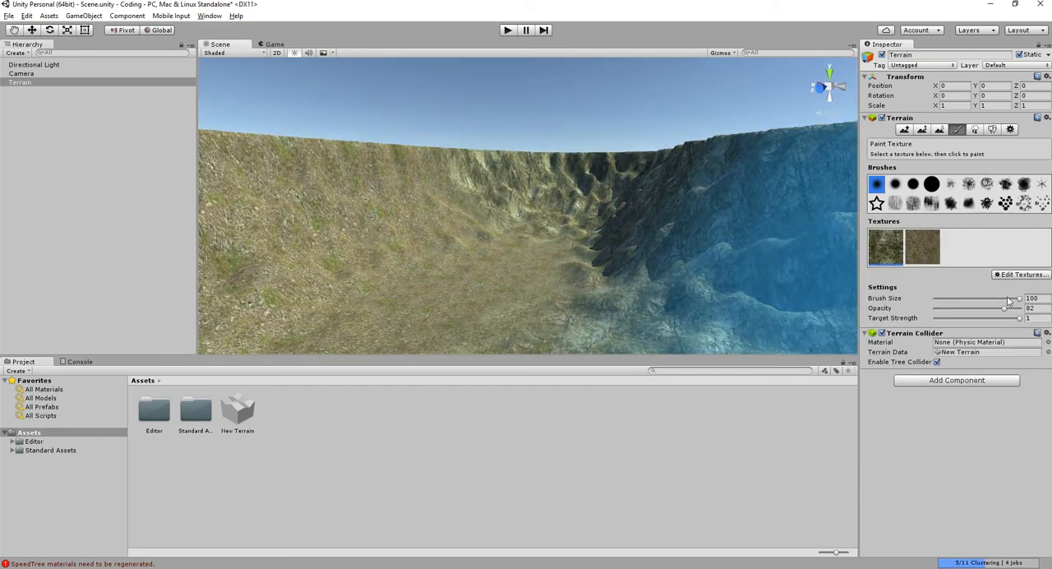
{"action": "left_click_drag", "start_coordinate": [1008, 301], "coordinate": [989, 299]}
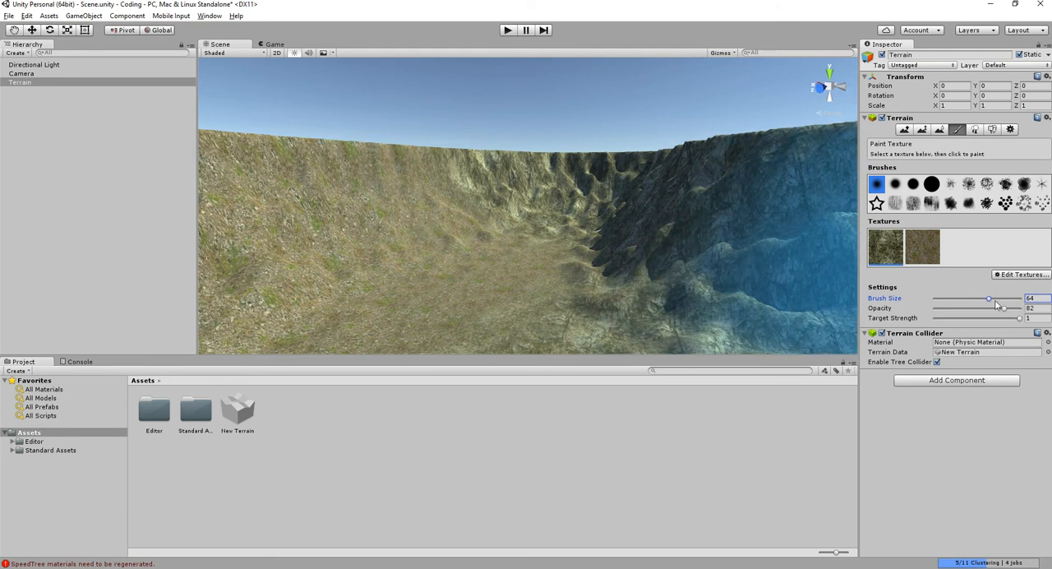
{"action": "left_click_drag", "start_coordinate": [396, 197], "coordinate": [304, 215]}
{"action": "middle_click_drag", "start_coordinate": [319, 207], "coordinate": [435, 220]}
{"action": "left_click_drag", "start_coordinate": [435, 219], "coordinate": [206, 197], "text": "alt"}
{"action": "middle_click_drag", "start_coordinate": [206, 196], "coordinate": [610, 212]}
{"action": "left_click_drag", "start_coordinate": [610, 212], "coordinate": [530, 211], "text": "alt"}
- Continue the cliff texture along the remaining valley walls and around the plateau's base with brush size 51
{"action": "mouse_move", "coordinate": [422, 216]}
{"action": "left_mouse_down", "text": "alt"}
{"action": "mouse_move", "coordinate": [645, 181]}
{"action": "mouse_move", "coordinate": [384, 252]}
{"action": "mouse_move", "coordinate": [247, 264]}
{"action": "mouse_move", "coordinate": [639, 291]}
{"action": "mouse_move", "coordinate": [587, 200]}
{"action": "left_mouse_up", "text": "alt"}
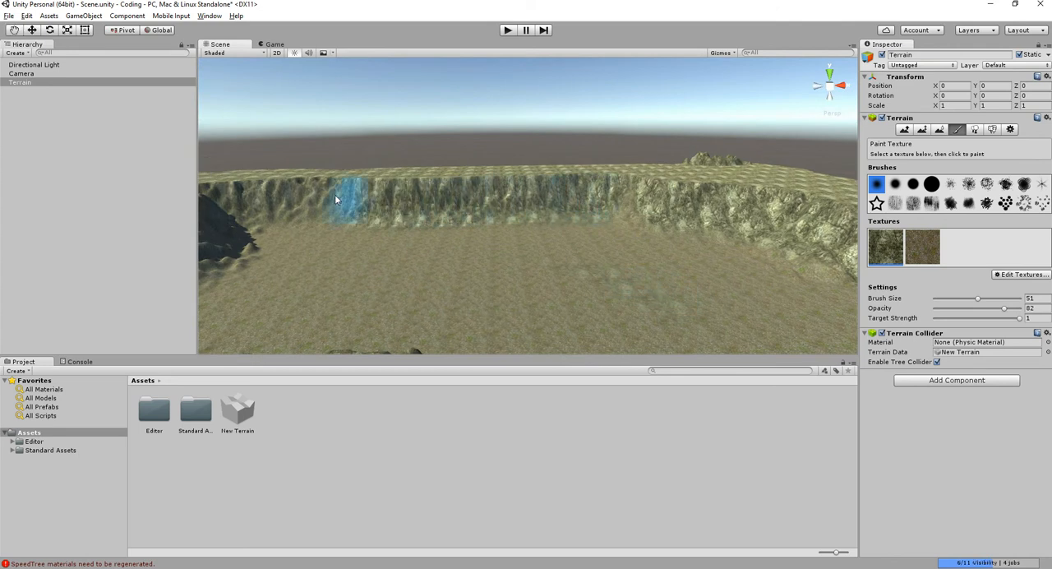
{"action": "left_click_drag", "start_coordinate": [489, 244], "coordinate": [563, 191], "text": "alt"}
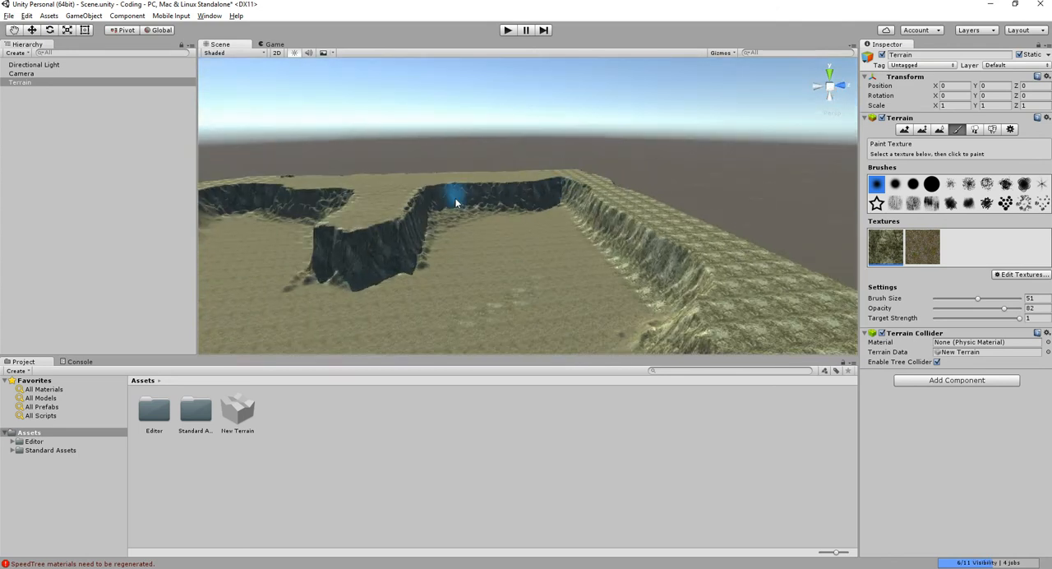
{"action": "scroll", "coordinate": [408, 261], "scroll_direction": "up", "scroll_amount": 2}
{"action": "left_click_drag", "start_coordinate": [412, 263], "coordinate": [613, 199], "text": "alt"}
{"action": "scroll", "coordinate": [602, 213], "scroll_direction": "up", "scroll_amount": 3}
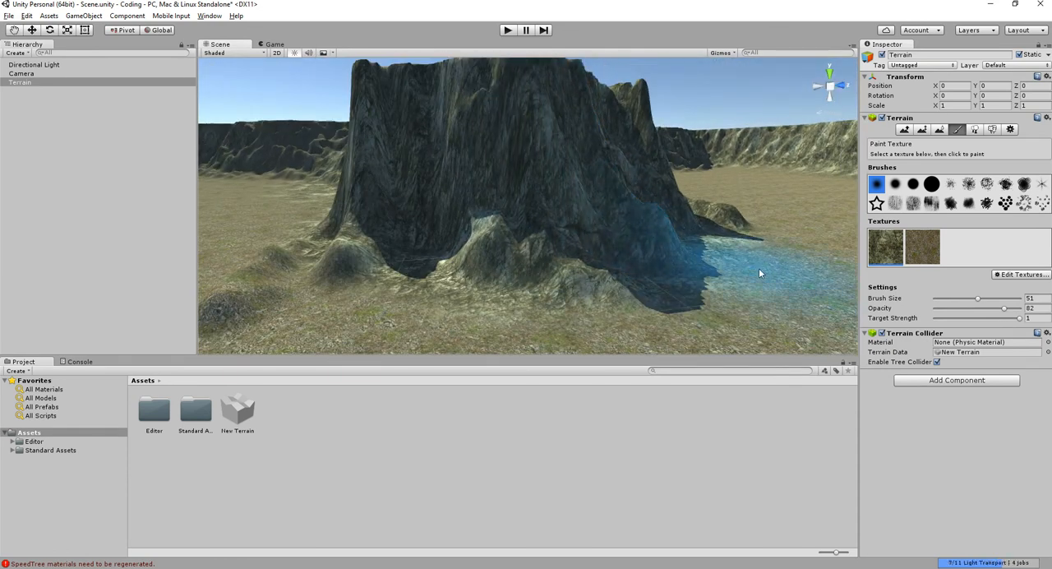
- Reselect the terrain, switch to tree placement and open the form for adding a tree type
{"action": "left_click", "coordinate": [670, 456]}
{"action": "scroll", "coordinate": [721, 210], "scroll_direction": "down", "scroll_amount": 5}
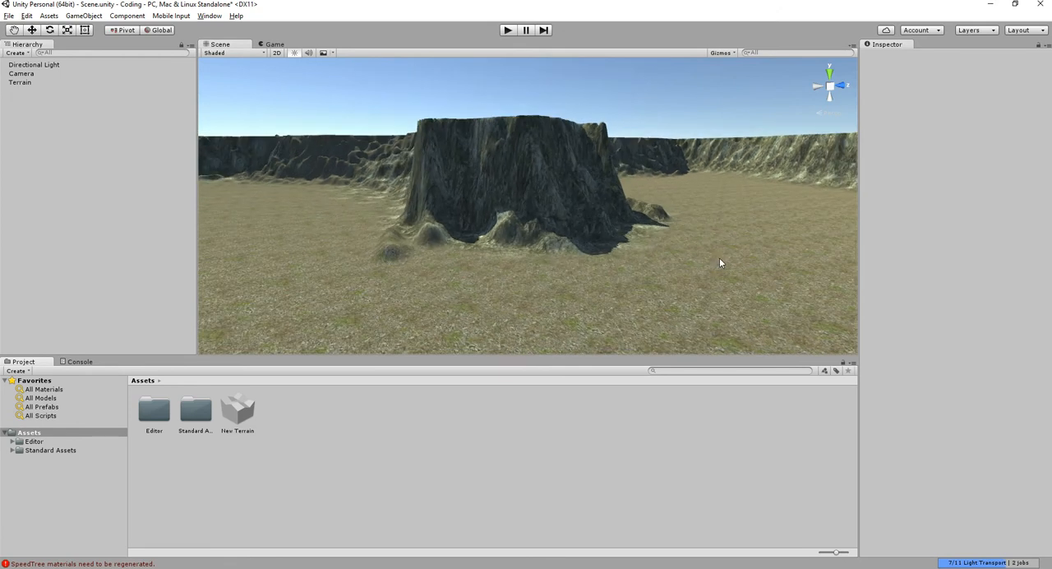
{"action": "left_click", "coordinate": [13, 83]}
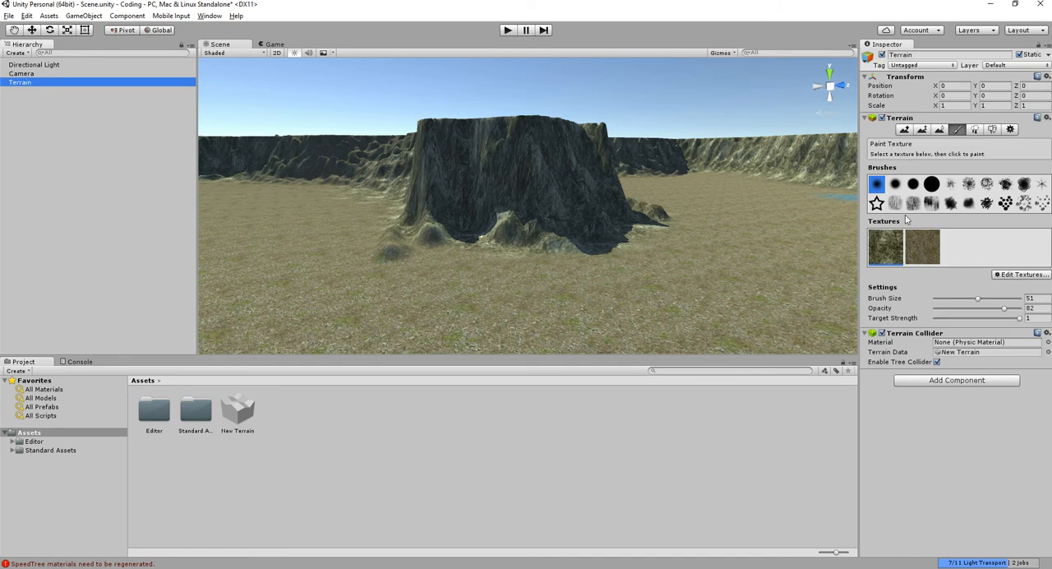
{"action": "left_click", "coordinate": [973, 130]}
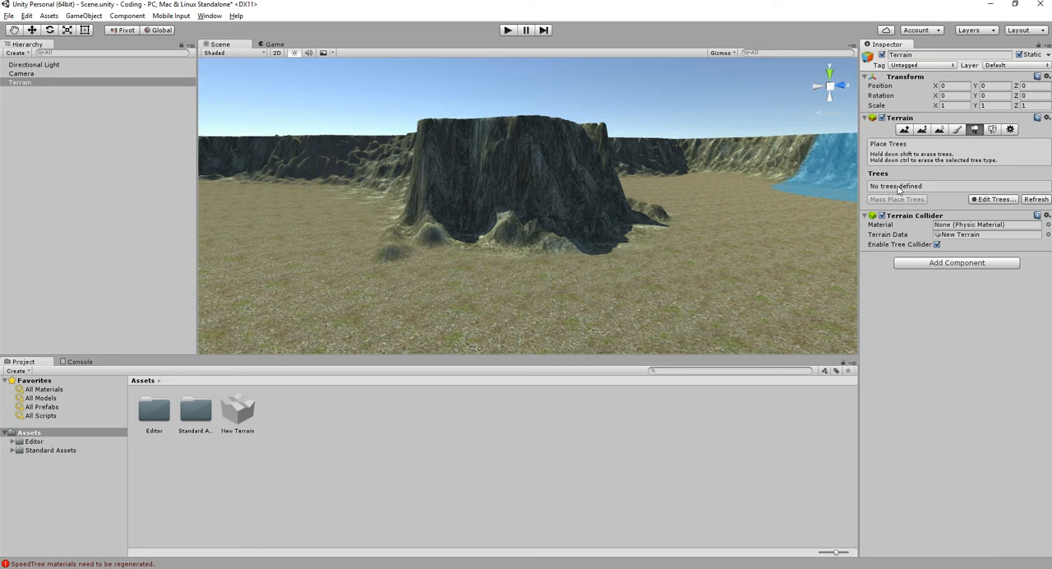
{"action": "left_click", "coordinate": [989, 199]}
{"action": "left_click", "coordinate": [989, 205]}
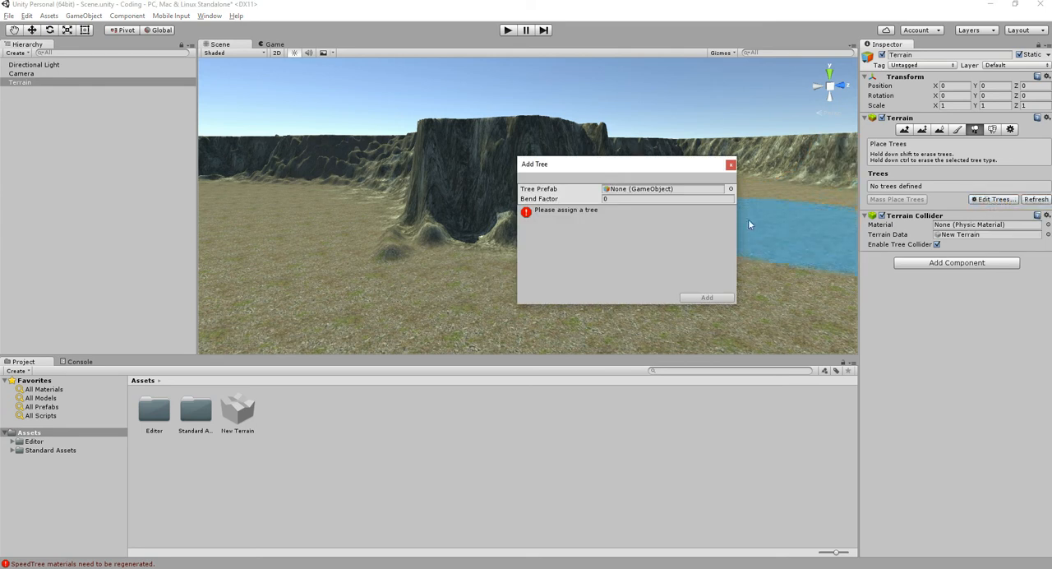
{"action": "left_click_drag", "start_coordinate": [617, 169], "coordinate": [599, 198]}
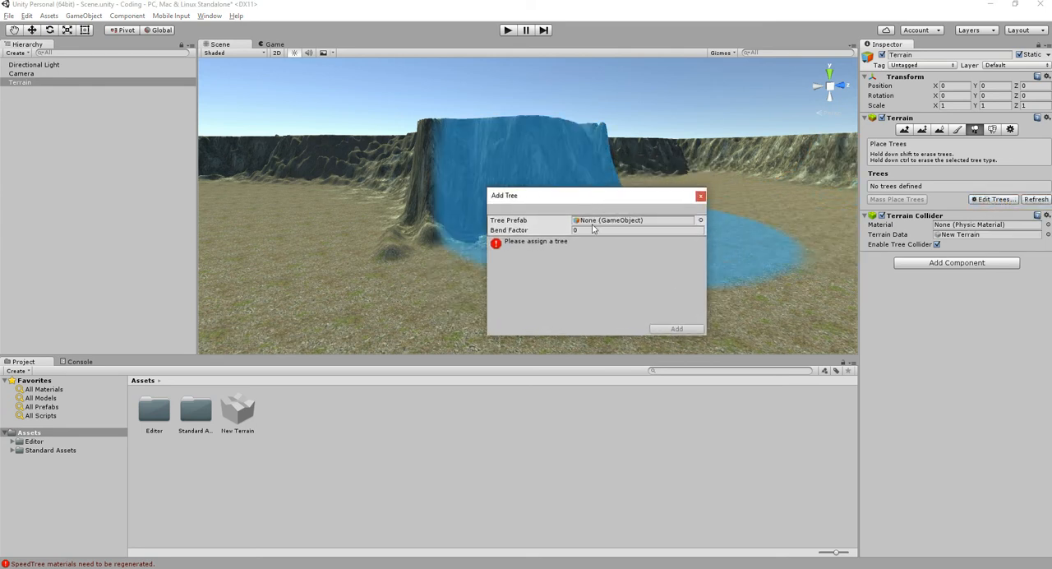
- Assign Broadleaf_Desktop as the tree prefab and add it to the terrain's tree types
{"action": "left_click", "coordinate": [701, 221]}
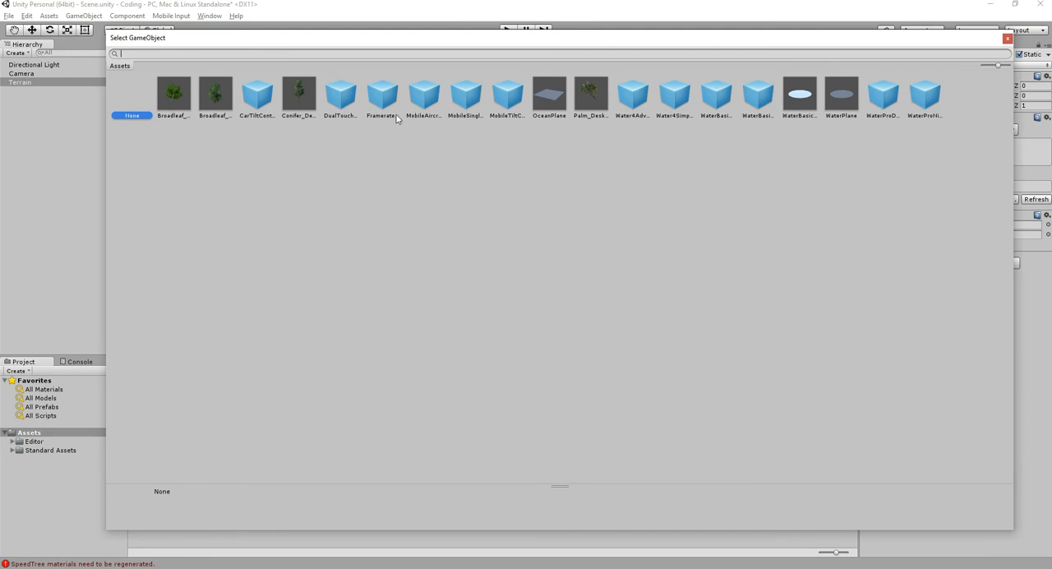
{"action": "left_click", "coordinate": [179, 109]}
{"action": "left_click", "coordinate": [211, 97]}
{"action": "left_click", "coordinate": [182, 98]}
{"action": "left_click", "coordinate": [225, 96]}
{"action": "double_click", "coordinate": [184, 88]}
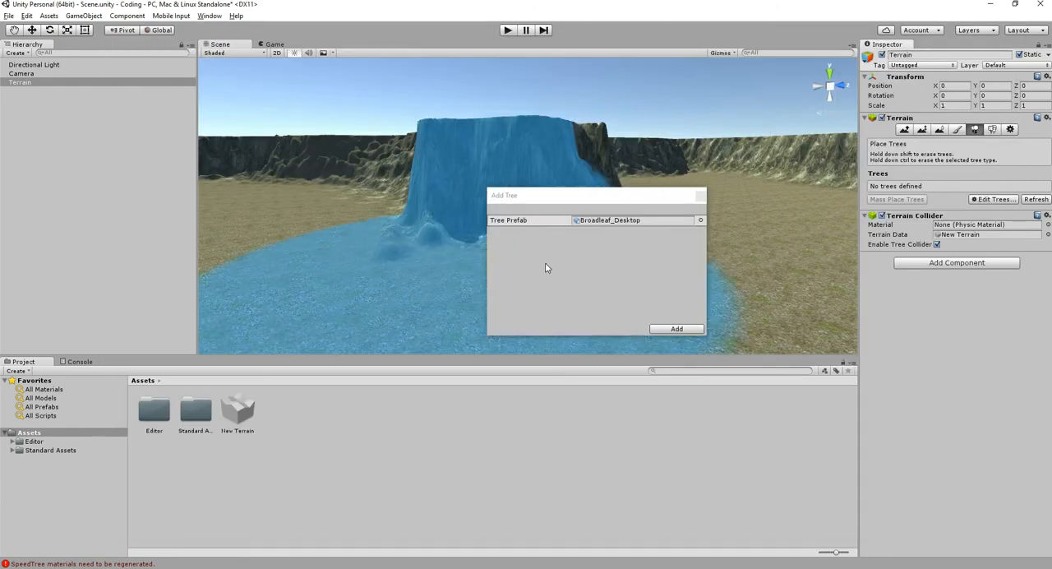
{"action": "left_click", "coordinate": [675, 330]}
- Plant broadleaf trees along the top of the plateau with brush size 40 and tree density 33
{"action": "left_click_drag", "start_coordinate": [682, 271], "coordinate": [564, 145], "text": "alt"}
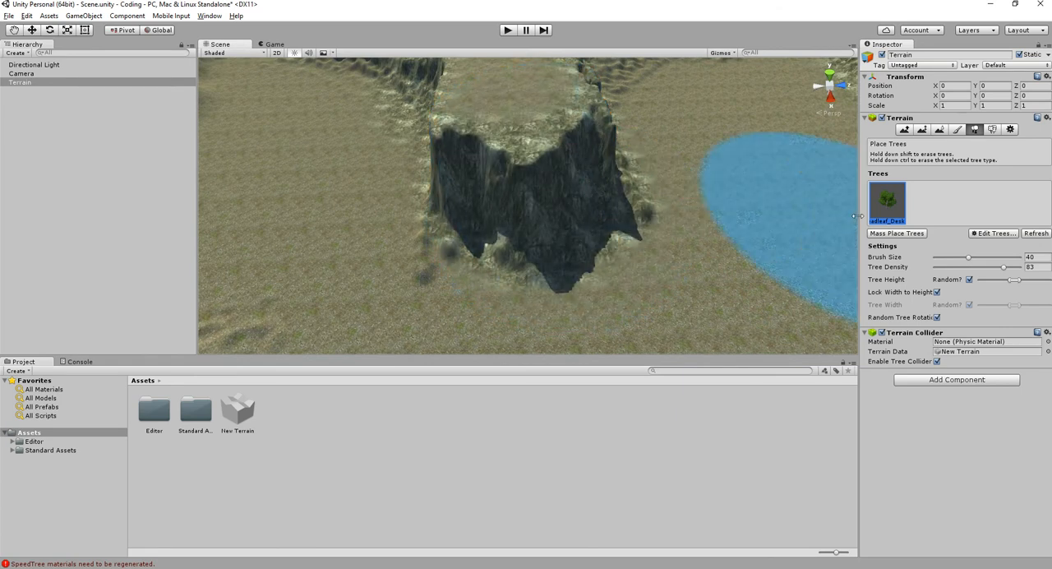
{"action": "left_click_drag", "start_coordinate": [1002, 268], "coordinate": [998, 268]}
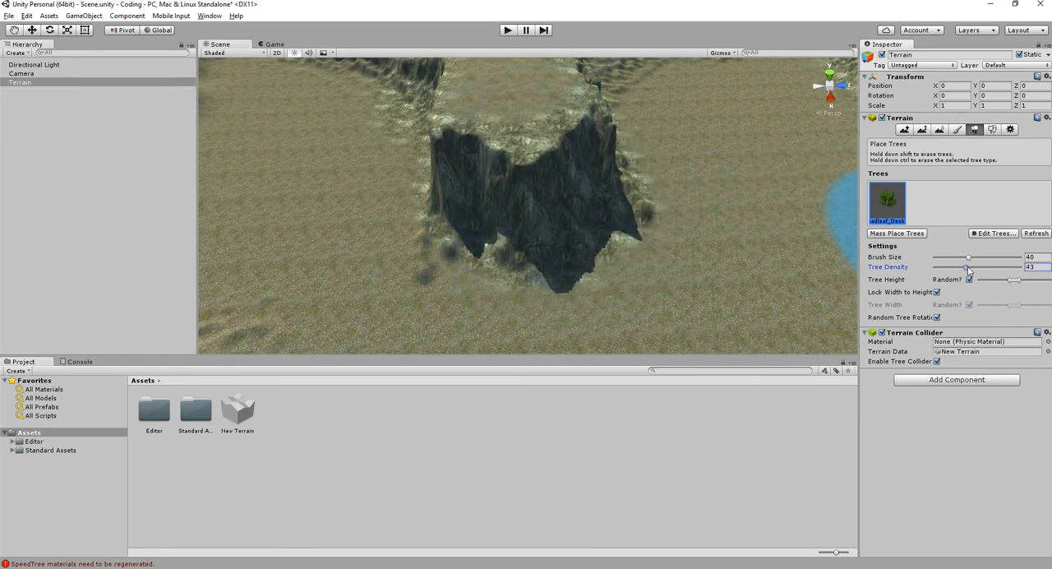
{"action": "middle_click_drag", "start_coordinate": [554, 114], "coordinate": [577, 196]}
{"action": "left_click", "coordinate": [552, 162]}
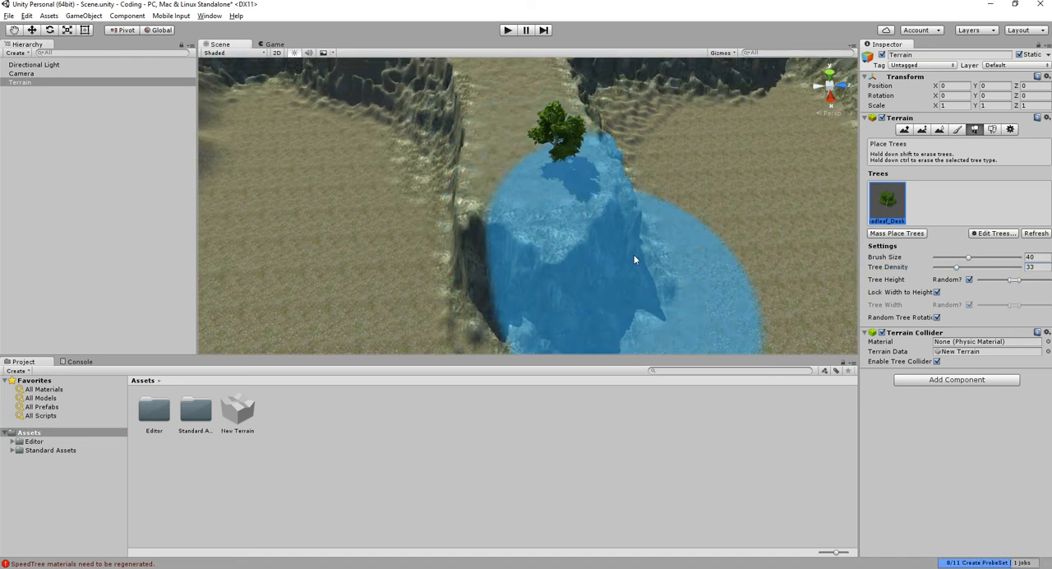
{"action": "left_click", "coordinate": [509, 94]}
{"action": "mouse_move", "coordinate": [542, 144]}
{"action": "left_mouse_down", "text": "alt"}
{"action": "mouse_move", "coordinate": [544, 170]}
{"action": "mouse_move", "coordinate": [343, 118]}
{"action": "mouse_move", "coordinate": [457, 206]}
{"action": "mouse_move", "coordinate": [608, 160]}
{"action": "mouse_move", "coordinate": [512, 194]}
{"action": "mouse_move", "coordinate": [739, 161]}
{"action": "left_mouse_up", "text": "alt"}
{"action": "key", "text": "ctrl+z"}
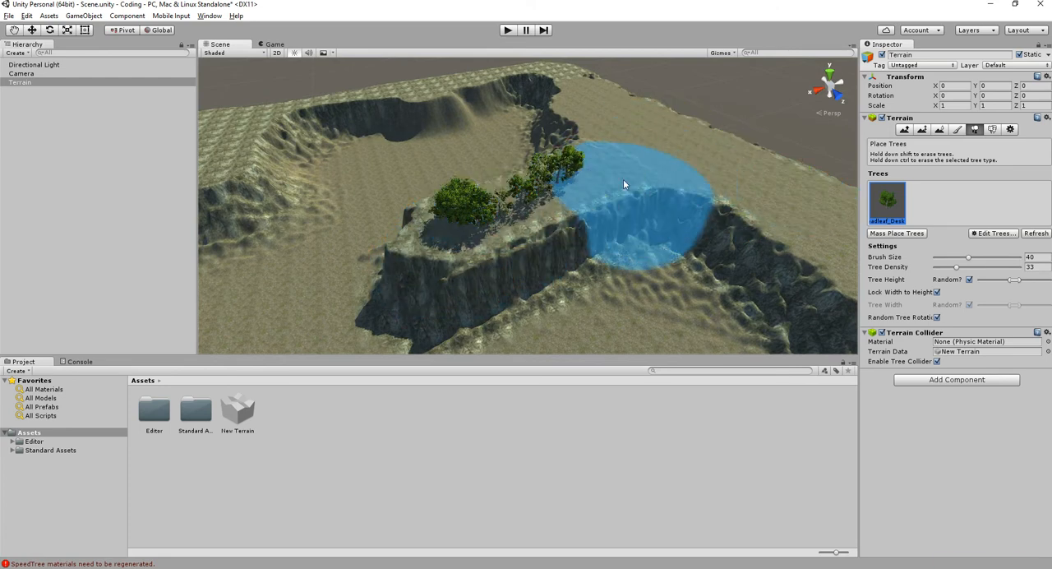
{"action": "scroll", "coordinate": [626, 176], "scroll_direction": "up", "scroll_amount": 3}
{"action": "left_click", "coordinate": [597, 154]}
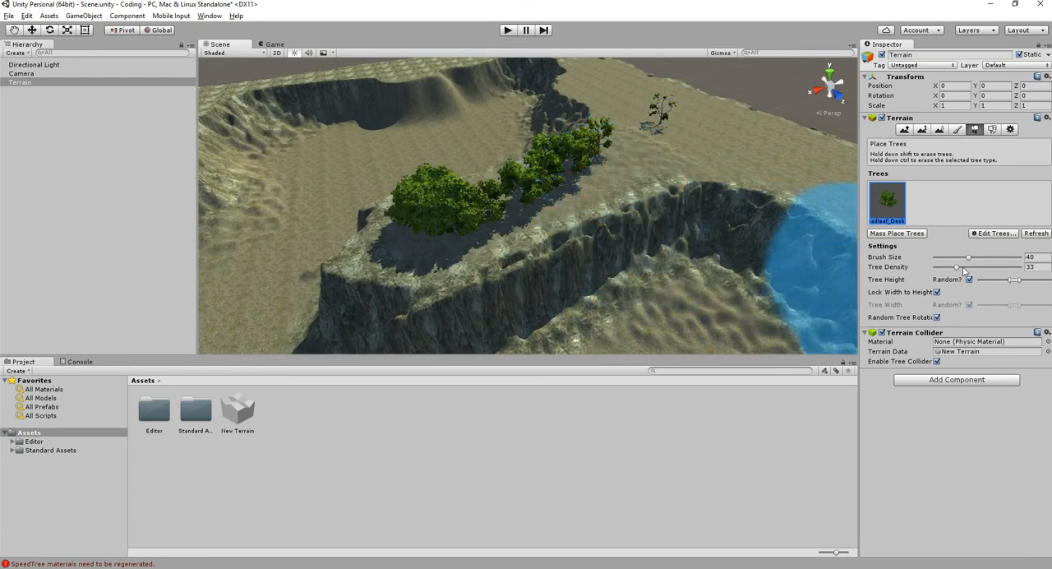
- Raise the tree density to 78 and plant broadleaf trees on the outer mountain border behind the plateau
{"action": "left_click_drag", "start_coordinate": [956, 267], "coordinate": [998, 267]}
{"action": "mouse_move", "coordinate": [821, 178]}
{"action": "left_mouse_down"}
{"action": "mouse_move", "coordinate": [692, 156]}
{"action": "mouse_move", "coordinate": [622, 94]}
{"action": "mouse_move", "coordinate": [704, 99]}
{"action": "mouse_move", "coordinate": [649, 177]}
{"action": "mouse_move", "coordinate": [555, 184]}
{"action": "left_mouse_up"}
{"action": "scroll", "coordinate": [556, 184], "scroll_direction": "down", "scroll_amount": 3}
{"action": "right_click_drag", "start_coordinate": [501, 179], "coordinate": [451, 140]}
{"action": "middle_click_drag", "start_coordinate": [451, 140], "coordinate": [645, 194]}
{"action": "mouse_move", "coordinate": [593, 100]}
{"action": "left_mouse_down"}
{"action": "mouse_move", "coordinate": [556, 91]}
{"action": "mouse_move", "coordinate": [437, 138]}
{"action": "mouse_move", "coordinate": [423, 156]}
{"action": "mouse_move", "coordinate": [360, 160]}
{"action": "left_mouse_up"}
{"action": "middle_click_drag", "start_coordinate": [359, 163], "coordinate": [486, 137]}
{"action": "mouse_move", "coordinate": [355, 189]}
{"action": "left_mouse_down"}
{"action": "mouse_move", "coordinate": [314, 212]}
{"action": "mouse_move", "coordinate": [375, 176]}
{"action": "left_mouse_up"}
- Undo the last tree stroke and plant more trees on the wide border section beside the valley
{"action": "scroll", "coordinate": [381, 178], "scroll_direction": "down", "scroll_amount": 3}
{"action": "key", "text": "ctrl+z"}
{"action": "left_click", "coordinate": [354, 204]}
{"action": "left_click", "coordinate": [402, 252]}
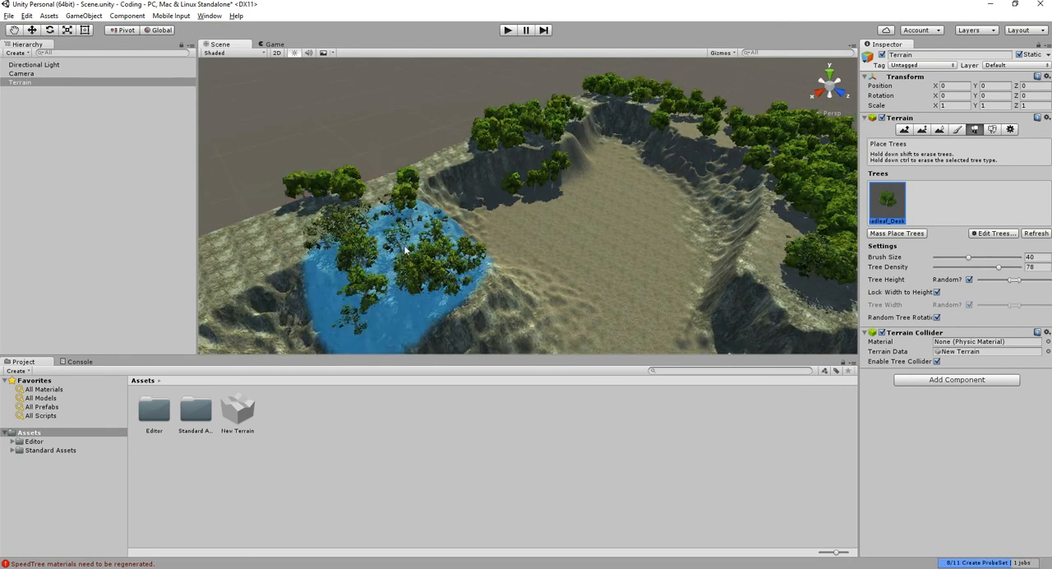
{"action": "left_click", "coordinate": [454, 153]}
{"action": "left_click_drag", "start_coordinate": [320, 254], "coordinate": [474, 210], "text": "alt"}
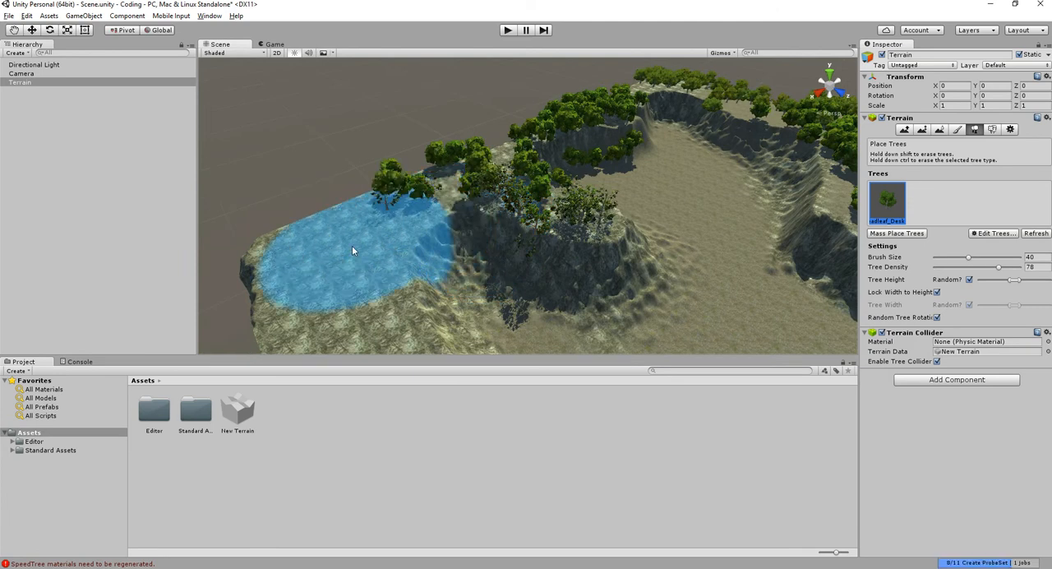
- Continue planting broadleaf trees around the corner and along the remaining mountain border at density 78
{"action": "scroll", "coordinate": [394, 215], "scroll_direction": "up", "scroll_amount": 3}
{"action": "mouse_move", "coordinate": [394, 215]}
{"action": "left_mouse_down"}
{"action": "mouse_move", "coordinate": [535, 134]}
{"action": "mouse_move", "coordinate": [546, 194]}
{"action": "left_mouse_up"}
{"action": "scroll", "coordinate": [656, 248], "scroll_direction": "down", "scroll_amount": 3}
{"action": "left_click_drag", "start_coordinate": [655, 251], "coordinate": [616, 194], "text": "alt"}
{"action": "scroll", "coordinate": [571, 183], "scroll_direction": "up", "scroll_amount": 4}
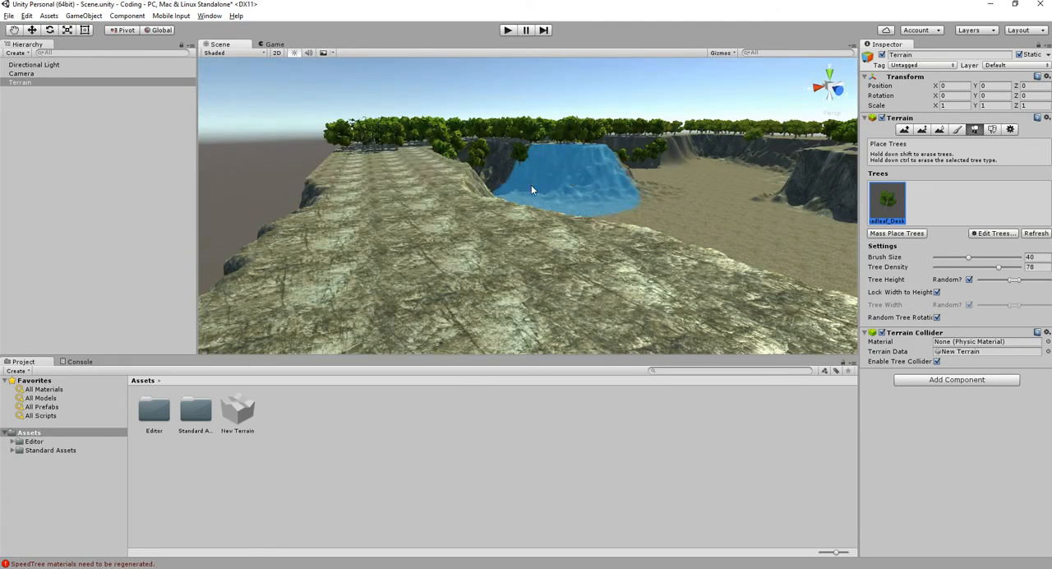
{"action": "scroll", "coordinate": [462, 285], "scroll_direction": "up", "scroll_amount": 3}
{"action": "scroll", "coordinate": [462, 285], "scroll_direction": "down", "scroll_amount": 6}
{"action": "left_click_drag", "start_coordinate": [516, 288], "coordinate": [625, 287], "text": "alt"}
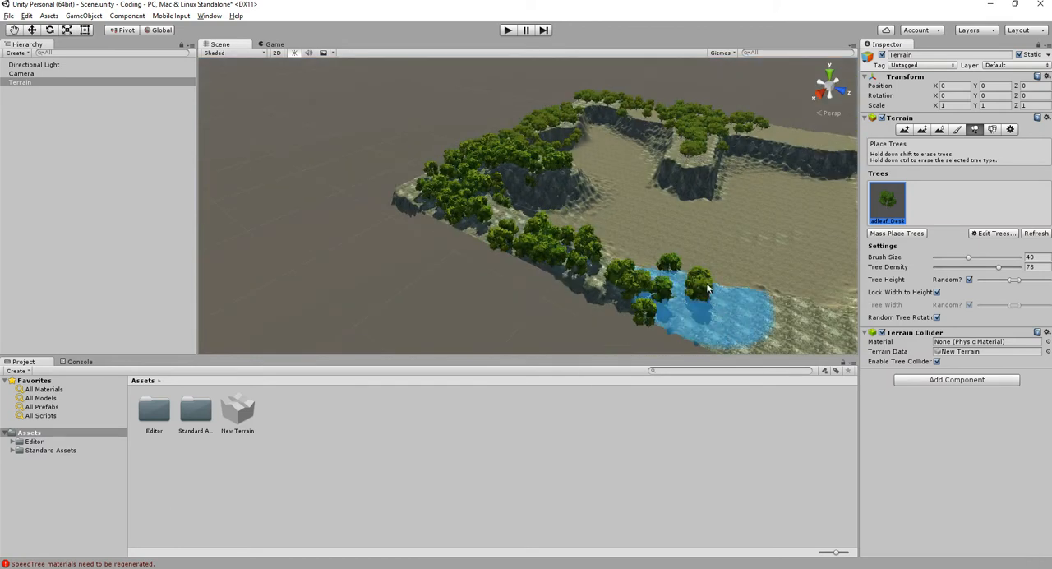
{"action": "mouse_move", "coordinate": [479, 247]}
{"action": "left_mouse_down"}
{"action": "mouse_move", "coordinate": [543, 288]}
{"action": "mouse_move", "coordinate": [723, 263]}
{"action": "mouse_move", "coordinate": [761, 131]}
{"action": "left_mouse_up"}
{"action": "left_click_drag", "start_coordinate": [705, 107], "coordinate": [660, 112]}
{"action": "left_click_drag", "start_coordinate": [554, 182], "coordinate": [657, 164], "text": "alt"}
{"action": "scroll", "coordinate": [662, 249], "scroll_direction": "up", "scroll_amount": 3}
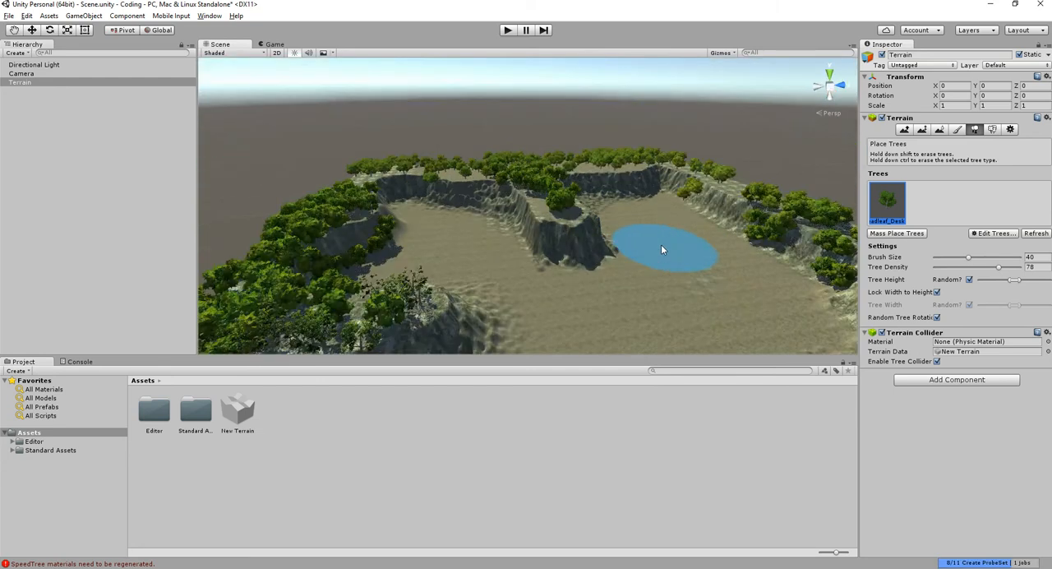
- Lower the broadleaf tree density to 33
{"action": "scroll", "coordinate": [662, 249], "scroll_direction": "up", "scroll_amount": 3}
{"action": "left_click_drag", "start_coordinate": [997, 267], "coordinate": [956, 268]}
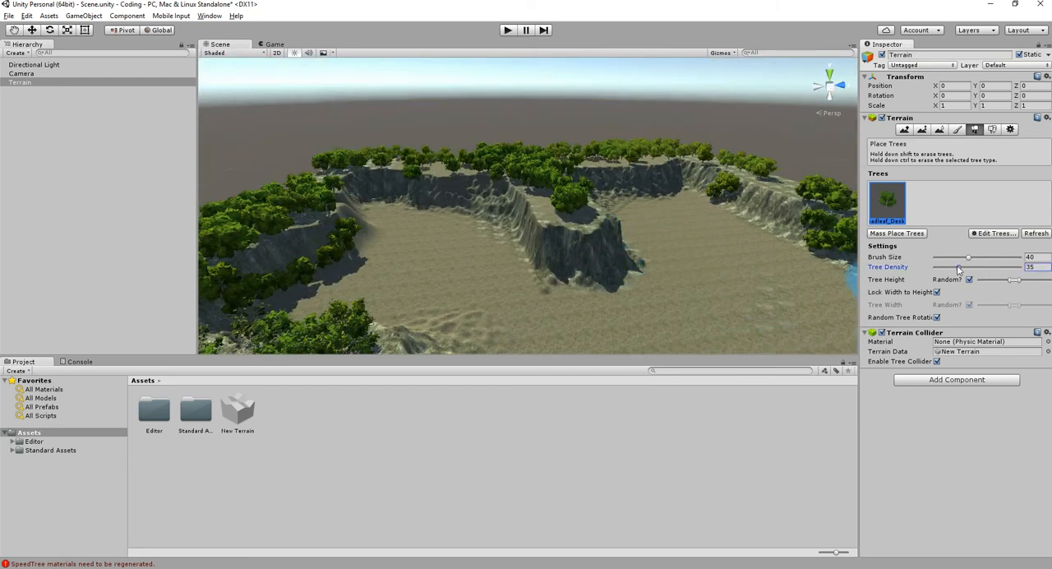
{"action": "left_click", "coordinate": [785, 297]}
{"action": "middle_click_drag", "start_coordinate": [723, 310], "coordinate": [631, 233]}
{"action": "left_click", "coordinate": [439, 307]}
{"action": "scroll", "coordinate": [619, 327], "scroll_direction": "up", "scroll_amount": 2}
{"action": "mouse_move", "coordinate": [617, 326]}
{"action": "left_mouse_down", "text": "alt"}
{"action": "mouse_move", "coordinate": [606, 290]}
{"action": "mouse_move", "coordinate": [504, 235]}
{"action": "mouse_move", "coordinate": [511, 244]}
{"action": "mouse_move", "coordinate": [570, 230]}
{"action": "mouse_move", "coordinate": [634, 318]}
{"action": "mouse_move", "coordinate": [619, 185]}
{"action": "mouse_move", "coordinate": [581, 252]}
{"action": "left_mouse_up", "text": "alt"}
{"action": "scroll", "coordinate": [581, 253], "scroll_direction": "up", "scroll_amount": 3}
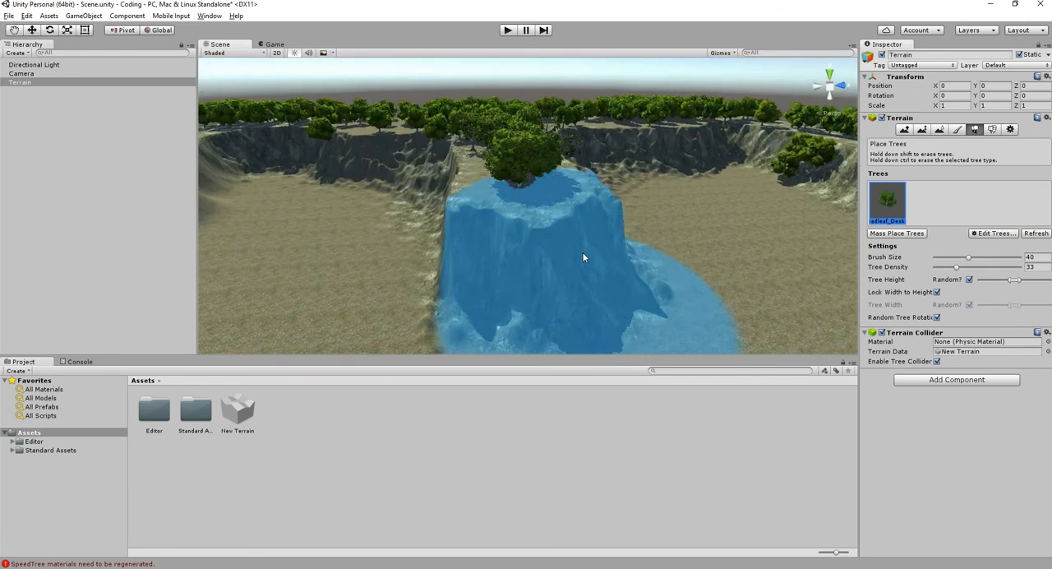
- Save the scene and select its Scene file among the project assets
{"action": "key", "text": "q"}
{"action": "mouse_move", "coordinate": [639, 137]}
{"action": "left_mouse_down", "text": "alt"}
{"action": "mouse_move", "coordinate": [429, 197]}
{"action": "mouse_move", "coordinate": [347, 186]}
{"action": "mouse_move", "coordinate": [614, 214]}
{"action": "left_mouse_up", "text": "alt"}
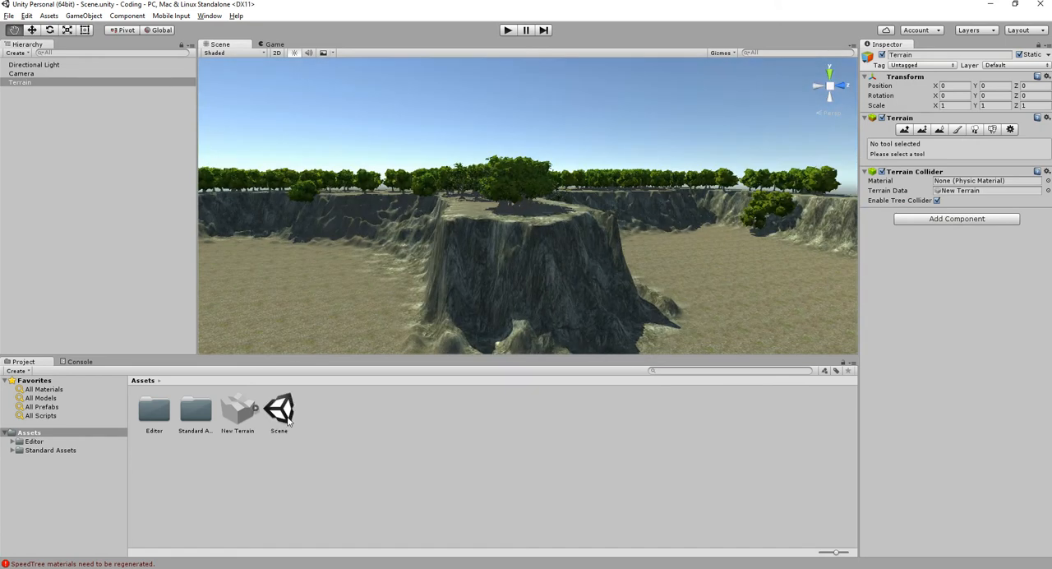
{"action": "left_click", "coordinate": [283, 415]}
{"action": "left_click", "coordinate": [386, 462]}
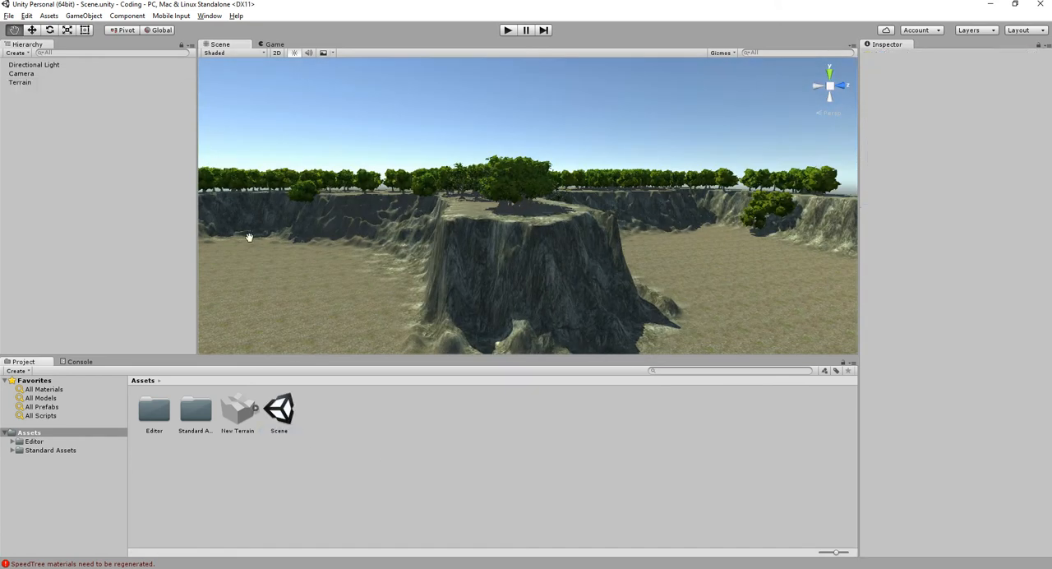
{"action": "left_click", "coordinate": [291, 431]}
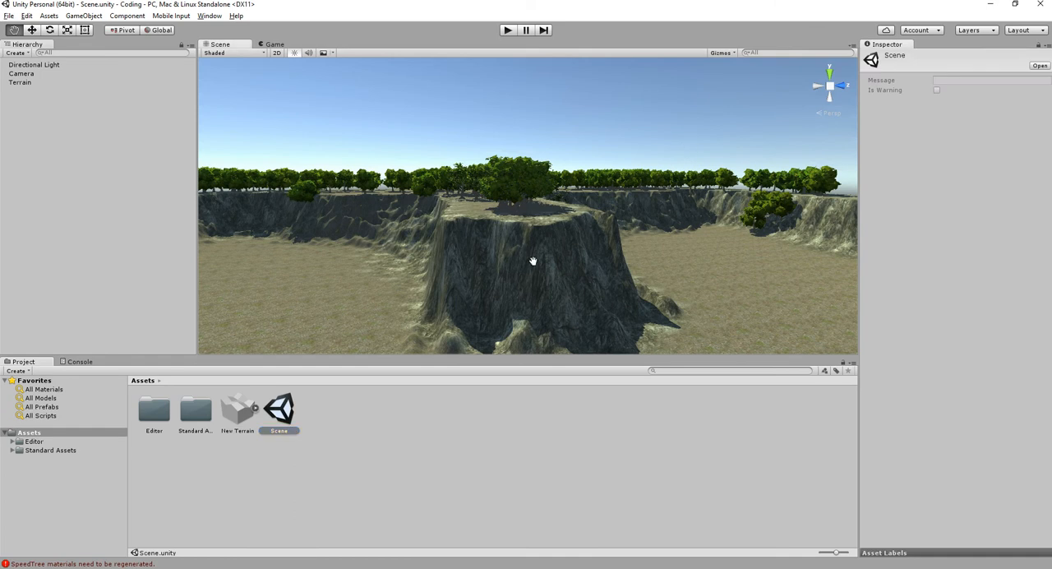
- Select the terrain again, switch to detail painting and open the form for adding a grass texture
{"action": "scroll", "coordinate": [530, 260], "scroll_direction": "up", "scroll_amount": 4}
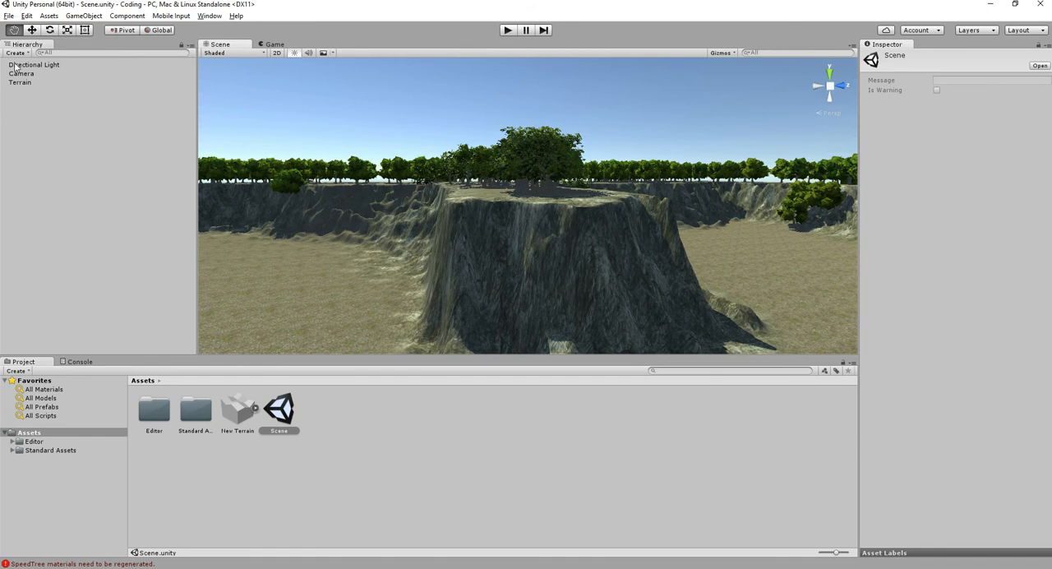
{"action": "left_click", "coordinate": [21, 82]}
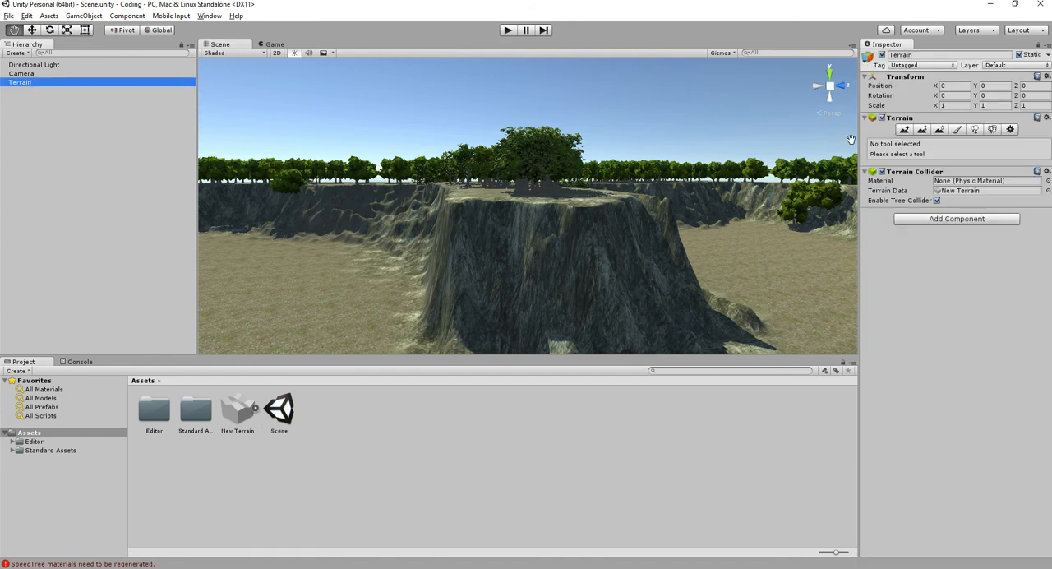
{"action": "left_click_drag", "start_coordinate": [569, 221], "coordinate": [736, 194], "text": "alt"}
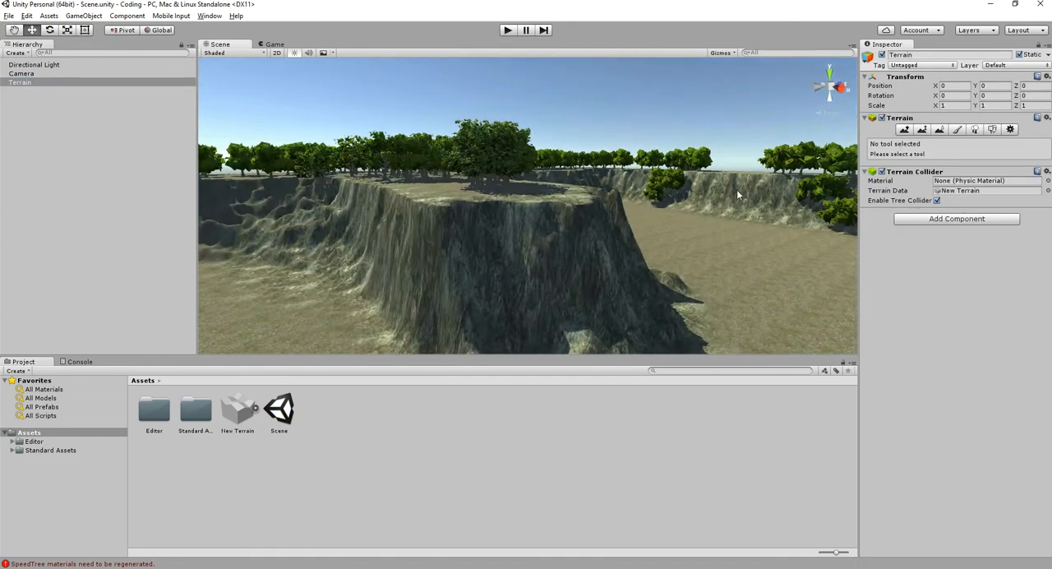
{"action": "left_click", "coordinate": [992, 130]}
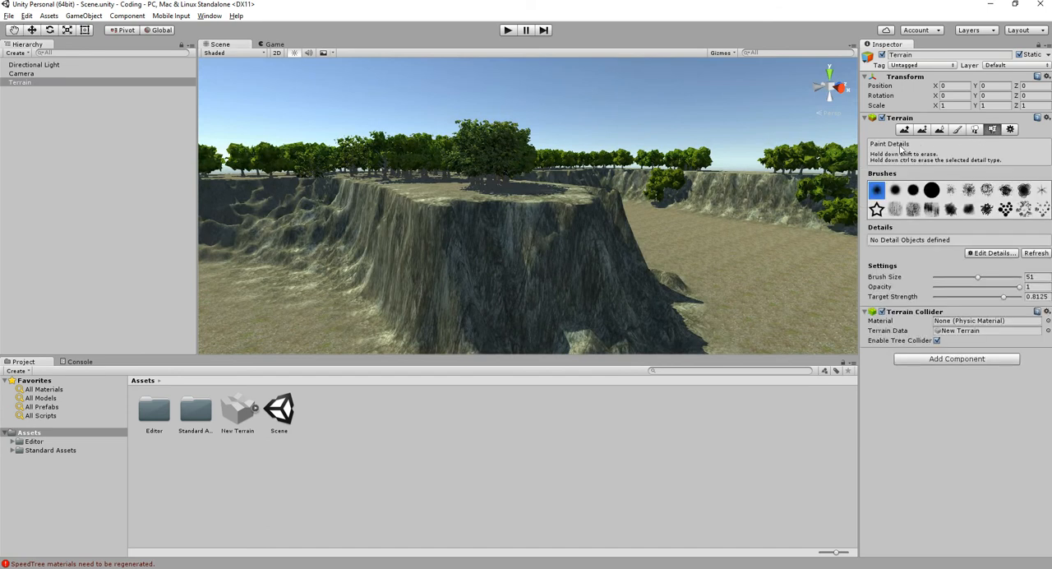
{"action": "scroll", "coordinate": [489, 230], "scroll_direction": "up", "scroll_amount": 5}
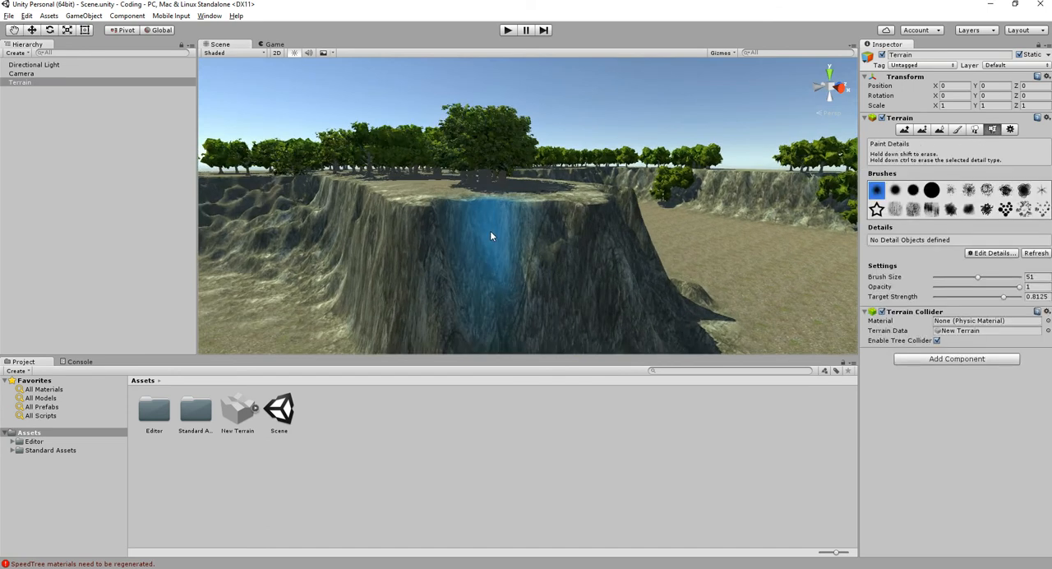
{"action": "left_click", "coordinate": [992, 253]}
{"action": "left_click", "coordinate": [998, 257]}
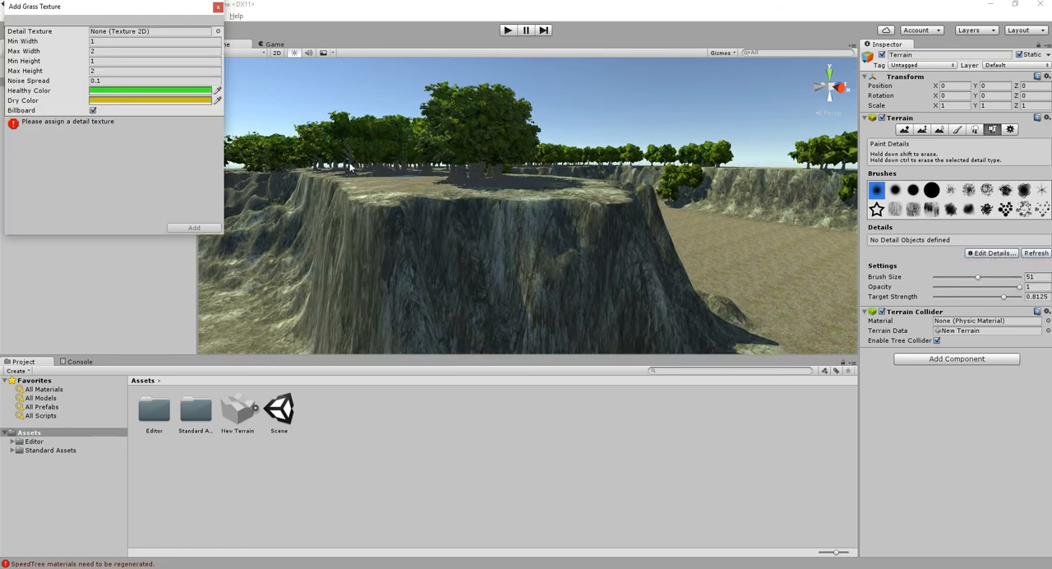
- Choose GrassFrond01AlbedoAlpha as the detail texture and add the grass to the terrain's details
{"action": "left_click_drag", "start_coordinate": [130, 13], "coordinate": [574, 202]}
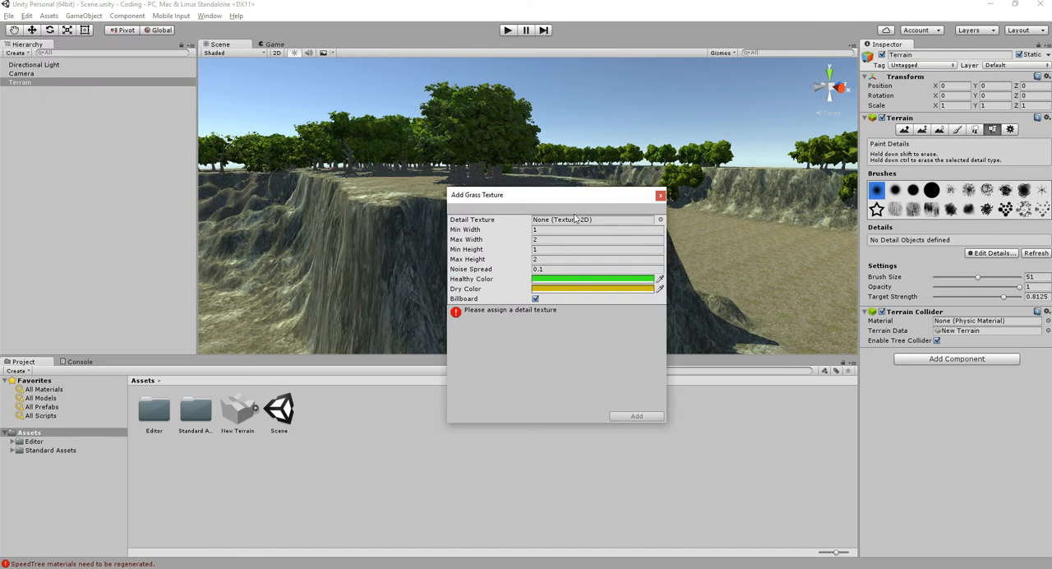
{"action": "left_click", "coordinate": [660, 221]}
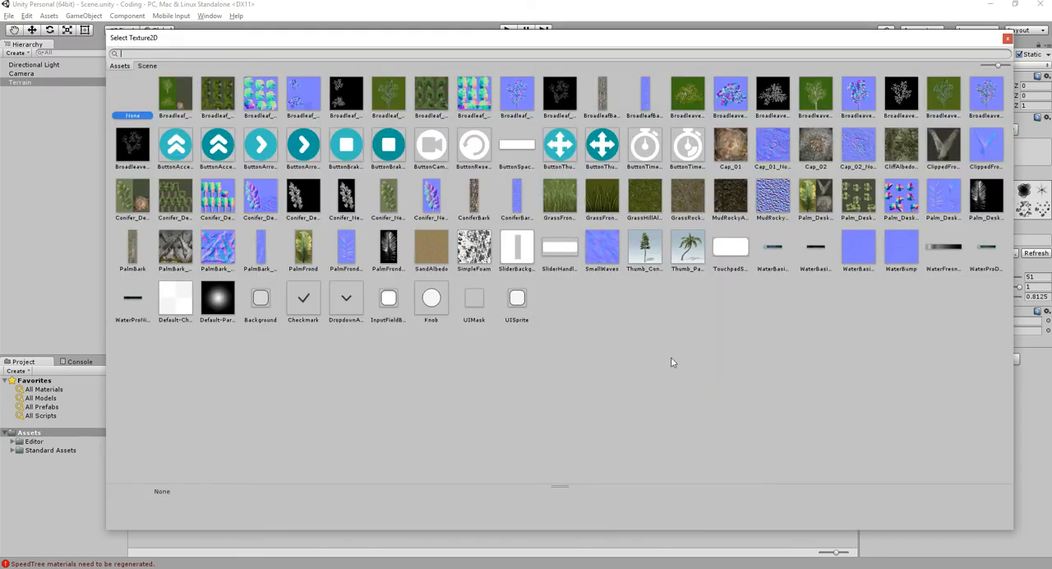
{"action": "left_click", "coordinate": [553, 194]}
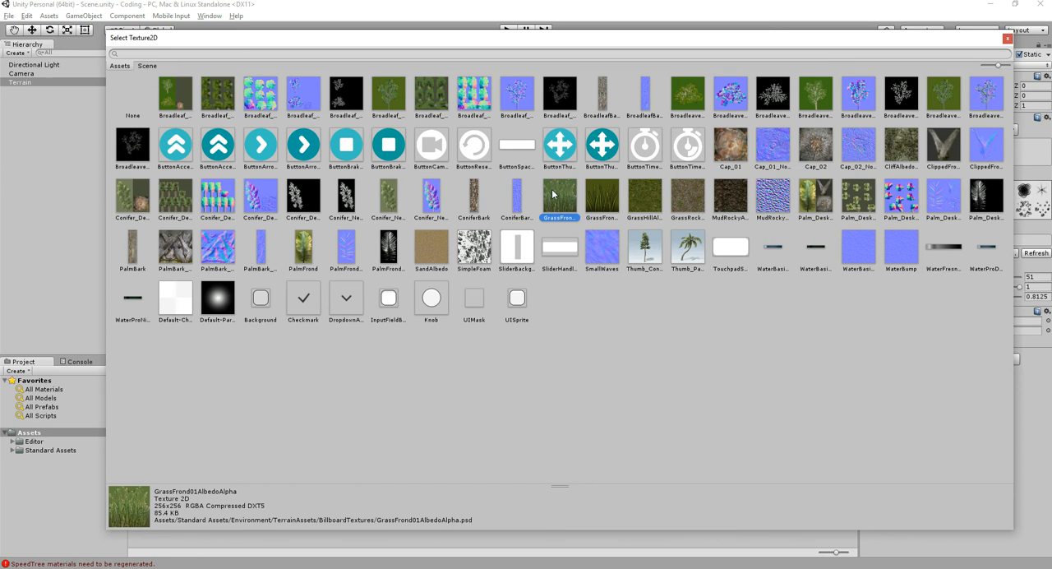
{"action": "double_click", "coordinate": [553, 194]}
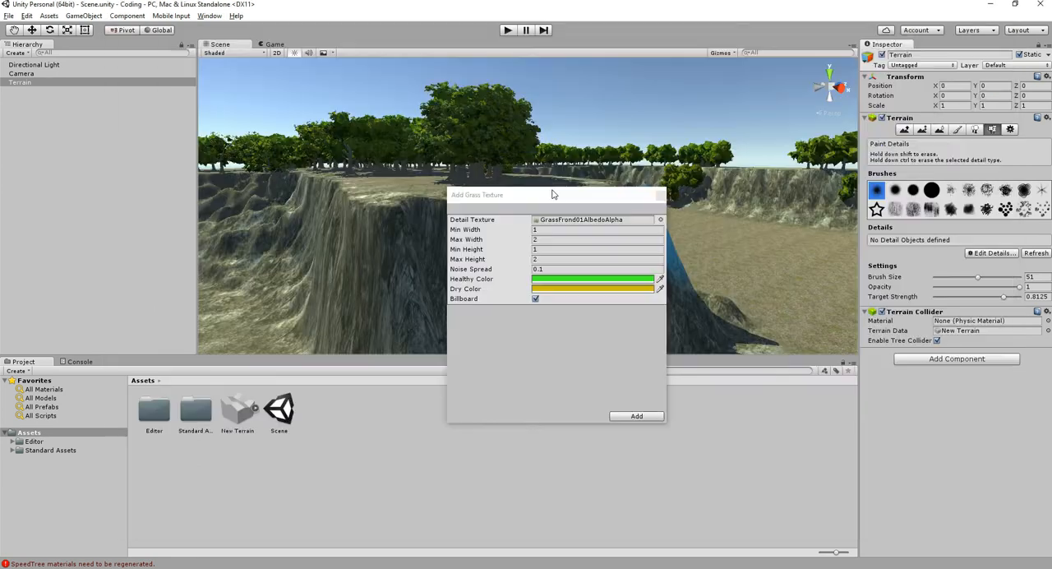
{"action": "left_click", "coordinate": [638, 417]}
- Paint the new grass across the plateau top with brush size 84, opacity 1 and target strength 0.8125
{"action": "left_click_drag", "start_coordinate": [518, 226], "coordinate": [526, 300], "text": "alt"}
{"action": "middle_click_drag", "start_coordinate": [536, 156], "coordinate": [562, 229]}
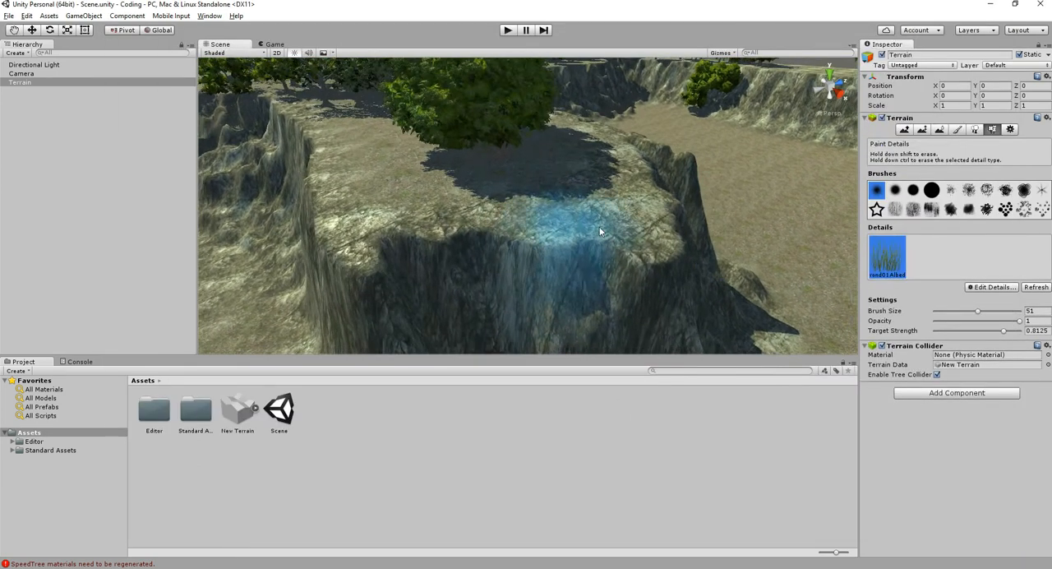
{"action": "left_click_drag", "start_coordinate": [563, 186], "coordinate": [405, 196]}
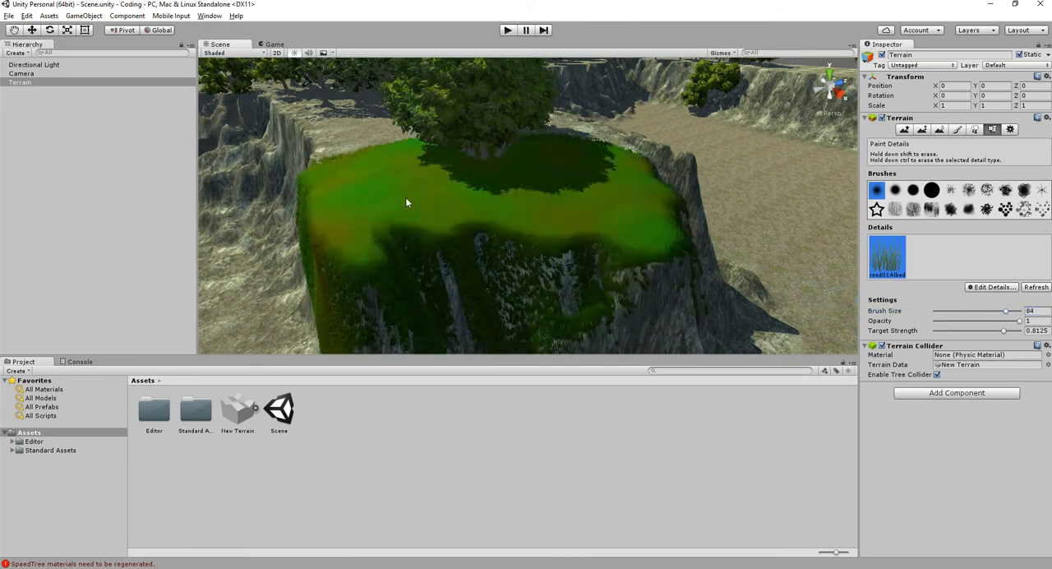
{"action": "scroll", "coordinate": [586, 266], "scroll_direction": "up", "scroll_amount": 4}
{"action": "scroll", "coordinate": [587, 268], "scroll_direction": "up", "scroll_amount": 4}
{"action": "left_click_drag", "start_coordinate": [586, 268], "coordinate": [638, 267], "text": "alt"}
{"action": "middle_click_drag", "start_coordinate": [638, 268], "coordinate": [582, 221]}
- Undo the grass painted on the plateau
{"action": "scroll", "coordinate": [581, 221], "scroll_direction": "down", "scroll_amount": 1}
{"action": "left_click_drag", "start_coordinate": [582, 222], "coordinate": [585, 282], "text": "alt"}
{"action": "scroll", "coordinate": [538, 249], "scroll_direction": "down", "scroll_amount": 1}
{"action": "key", "text": "ctrl+z"}
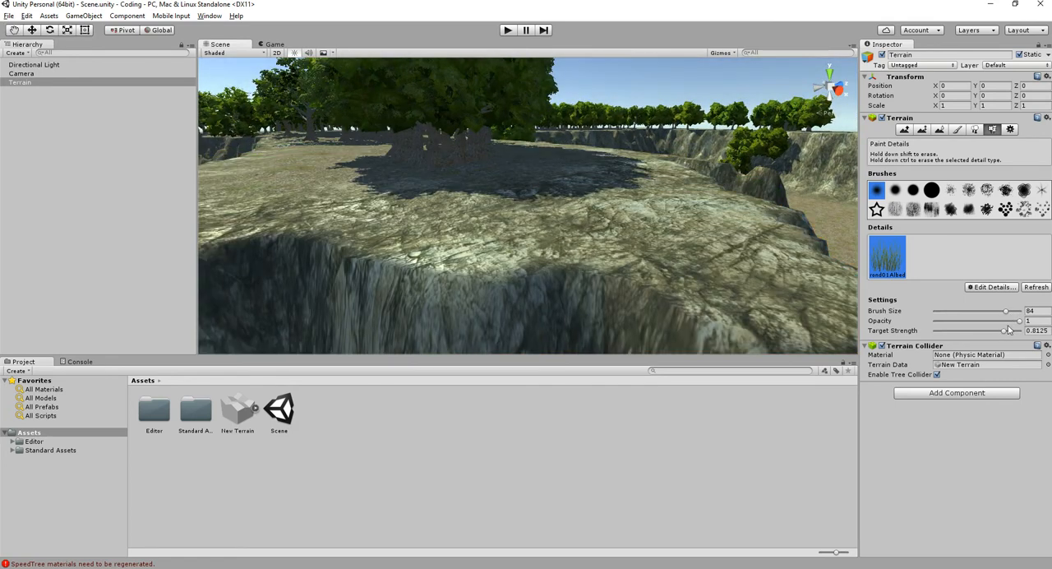
- Try painting grass across the plateau top with opacity 0.669, and undo the stroke
{"action": "left_click_drag", "start_coordinate": [943, 326], "coordinate": [929, 320]}
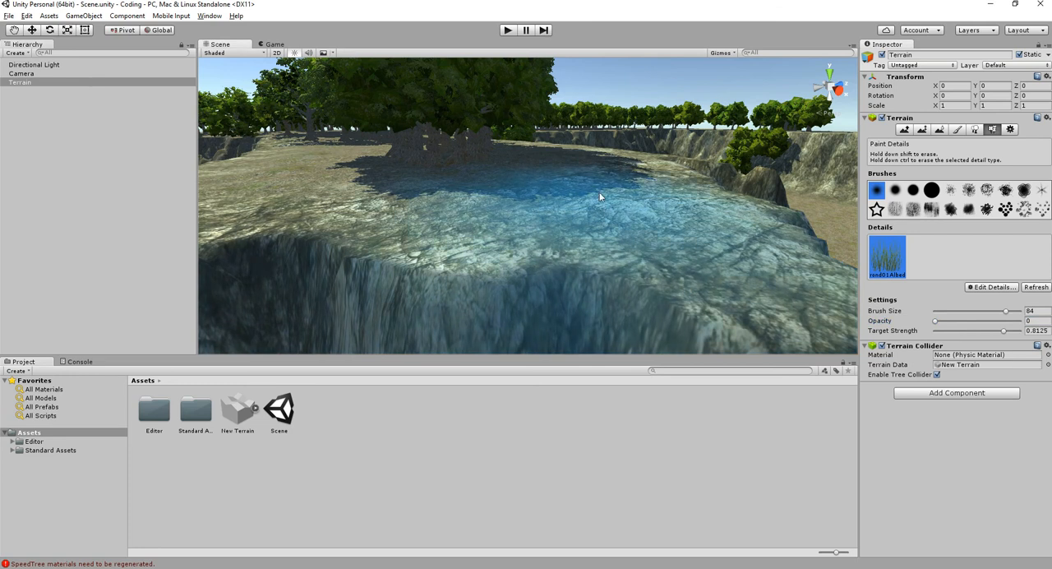
{"action": "left_click", "coordinate": [990, 321]}
{"action": "mouse_move", "coordinate": [588, 206]}
{"action": "left_mouse_down"}
{"action": "mouse_move", "coordinate": [566, 182]}
{"action": "mouse_move", "coordinate": [526, 193]}
{"action": "left_mouse_up"}
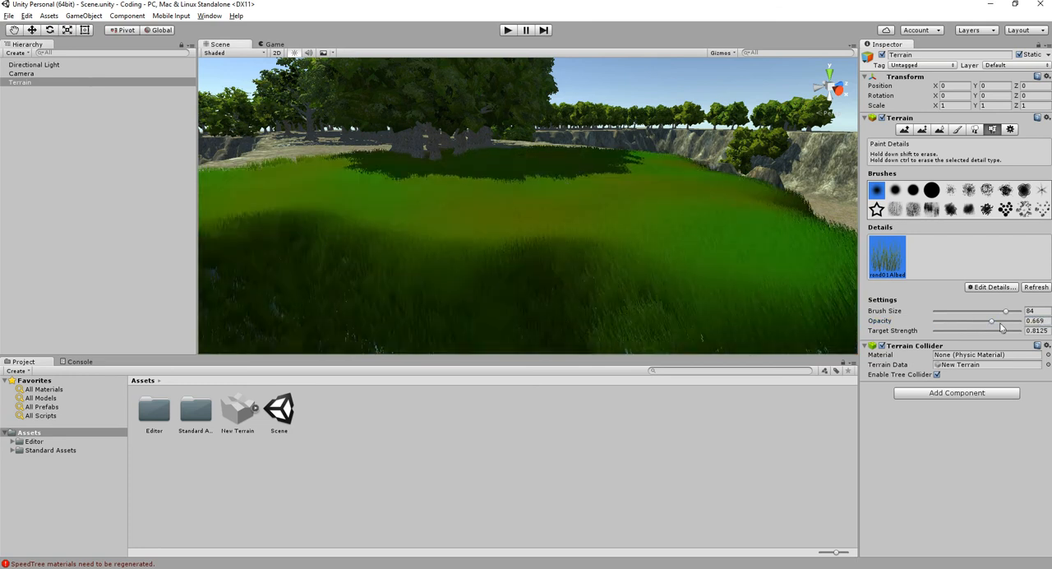
{"action": "key", "text": "ctrl+z"}
- Set the brush opacity to 0.195 and paint grass across the plateau top with brush size 84
{"action": "left_click_drag", "start_coordinate": [954, 323], "coordinate": [951, 322]}
{"action": "mouse_move", "coordinate": [536, 212]}
{"action": "left_mouse_down"}
{"action": "mouse_move", "coordinate": [507, 189]}
{"action": "mouse_move", "coordinate": [552, 247]}
{"action": "left_mouse_up"}
{"action": "scroll", "coordinate": [559, 258], "scroll_direction": "down", "scroll_amount": 5}
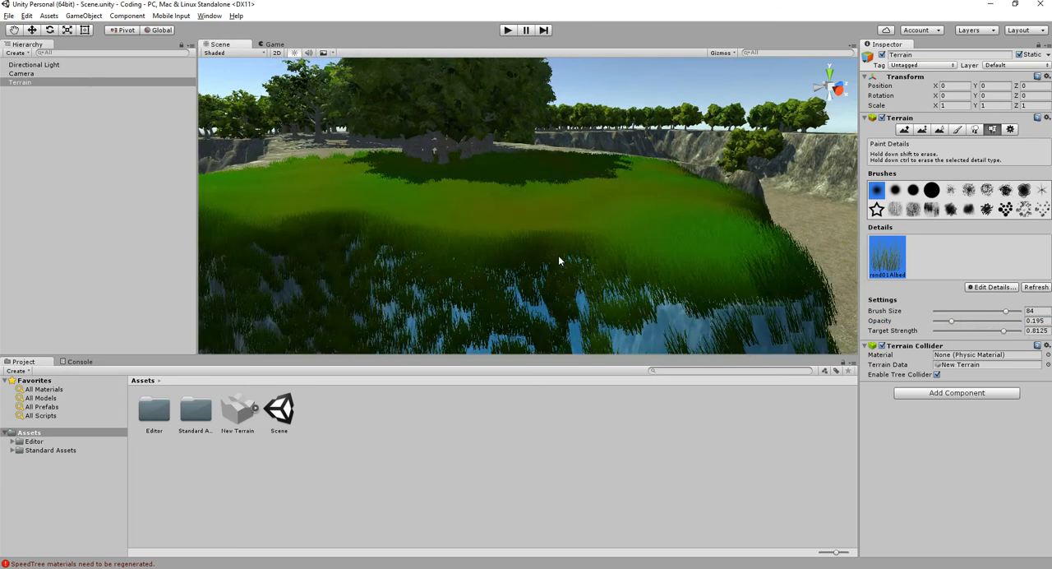
{"action": "mouse_move", "coordinate": [582, 279]}
{"action": "right_mouse_down"}
{"action": "mouse_move", "coordinate": [328, 298]}
{"action": "mouse_move", "coordinate": [649, 236]}
{"action": "mouse_move", "coordinate": [378, 251]}
{"action": "mouse_move", "coordinate": [508, 276]}
{"action": "right_mouse_up"}
{"action": "mouse_move", "coordinate": [509, 276]}
{"action": "left_mouse_down"}
{"action": "mouse_move", "coordinate": [403, 238]}
{"action": "mouse_move", "coordinate": [681, 190]}
{"action": "mouse_move", "coordinate": [639, 255]}
{"action": "mouse_move", "coordinate": [471, 276]}
{"action": "mouse_move", "coordinate": [704, 197]}
{"action": "left_mouse_up"}
{"action": "middle_click_drag", "start_coordinate": [682, 202], "coordinate": [457, 242]}
{"action": "left_click_drag", "start_coordinate": [457, 243], "coordinate": [721, 211]}
{"action": "middle_click_drag", "start_coordinate": [721, 211], "coordinate": [438, 207]}
- Examine the grass coverage on the plateau and its cliff edges from several angles
{"action": "mouse_move", "coordinate": [473, 155]}
{"action": "left_mouse_down", "text": "alt"}
{"action": "mouse_move", "coordinate": [340, 321]}
{"action": "mouse_move", "coordinate": [457, 202]}
{"action": "mouse_move", "coordinate": [587, 267]}
{"action": "mouse_move", "coordinate": [567, 256]}
{"action": "left_mouse_up", "text": "alt"}
{"action": "middle_click_drag", "start_coordinate": [568, 255], "coordinate": [580, 169]}
{"action": "left_click_drag", "start_coordinate": [575, 248], "coordinate": [593, 258], "text": "shift"}
{"action": "scroll", "coordinate": [594, 257], "scroll_direction": "down", "scroll_amount": 4}
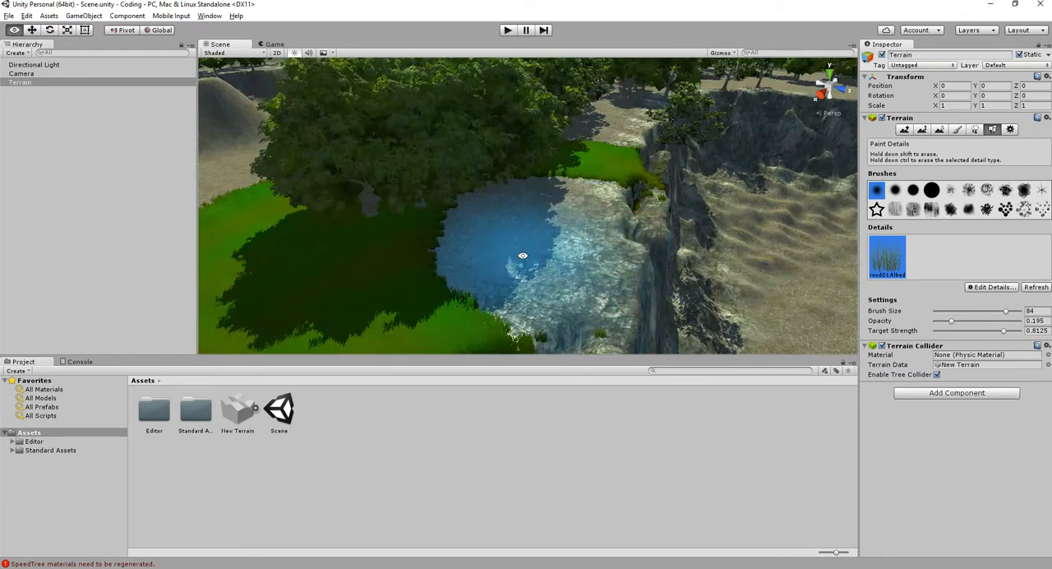
{"action": "middle_click_drag", "start_coordinate": [520, 256], "coordinate": [585, 228]}
{"action": "mouse_move", "coordinate": [584, 228]}
{"action": "left_mouse_down", "text": "shift"}
{"action": "mouse_move", "coordinate": [735, 209]}
{"action": "mouse_move", "coordinate": [487, 130]}
{"action": "mouse_move", "coordinate": [550, 170]}
{"action": "mouse_move", "coordinate": [704, 160]}
{"action": "left_mouse_up", "text": "shift"}
{"action": "scroll", "coordinate": [703, 161], "scroll_direction": "down", "scroll_amount": 3}
{"action": "mouse_move", "coordinate": [658, 202]}
{"action": "left_mouse_down"}
{"action": "mouse_move", "coordinate": [699, 222]}
{"action": "mouse_move", "coordinate": [561, 216]}
{"action": "mouse_move", "coordinate": [526, 161]}
{"action": "left_mouse_up"}
{"action": "scroll", "coordinate": [527, 162], "scroll_direction": "up", "scroll_amount": 3}
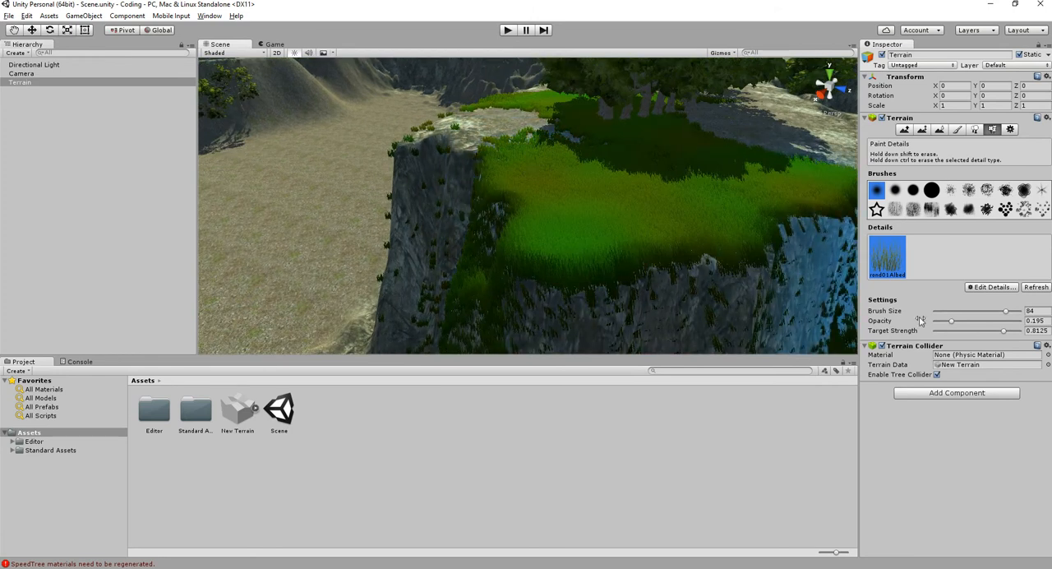
- Undo the last grass stroke, set the target strength to 0.125 and paint sparser grass on the plateau top
{"action": "key", "text": "ctrl+z"}
{"action": "left_click_drag", "start_coordinate": [1003, 330], "coordinate": [945, 331]}
{"action": "mouse_move", "coordinate": [640, 267]}
{"action": "left_mouse_down"}
{"action": "mouse_move", "coordinate": [621, 217]}
{"action": "mouse_move", "coordinate": [460, 156]}
{"action": "mouse_move", "coordinate": [730, 197]}
{"action": "mouse_move", "coordinate": [724, 155]}
{"action": "left_mouse_up"}
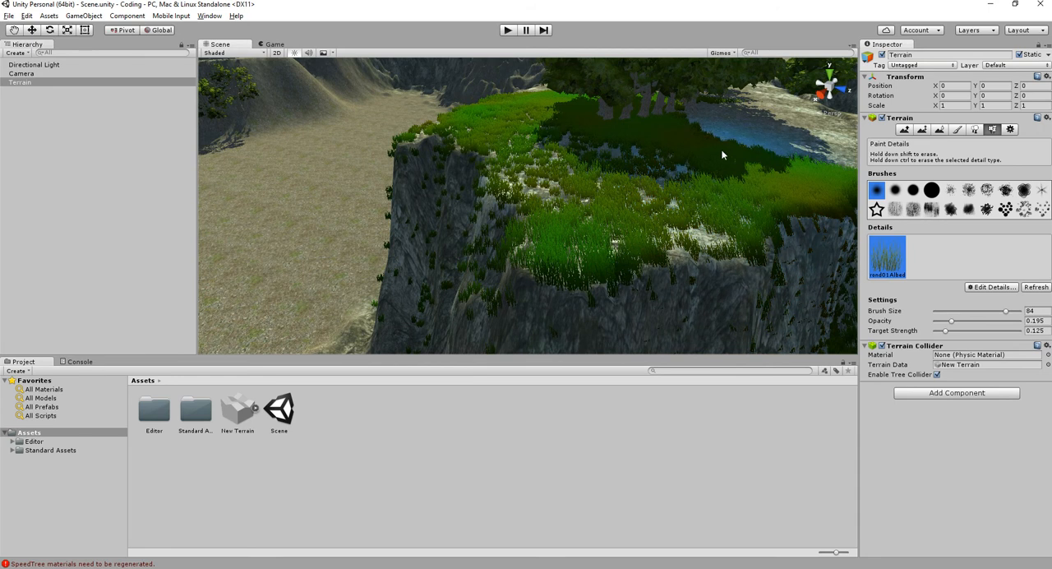
{"action": "mouse_move", "coordinate": [527, 91]}
{"action": "left_mouse_down"}
{"action": "mouse_move", "coordinate": [760, 163]}
{"action": "mouse_move", "coordinate": [669, 164]}
{"action": "mouse_move", "coordinate": [689, 220]}
{"action": "mouse_move", "coordinate": [507, 226]}
{"action": "left_mouse_up"}
{"action": "mouse_move", "coordinate": [316, 238]}
{"action": "left_mouse_down"}
{"action": "mouse_move", "coordinate": [428, 186]}
{"action": "mouse_move", "coordinate": [431, 170]}
{"action": "mouse_move", "coordinate": [461, 169]}
{"action": "left_mouse_up"}
{"action": "middle_click_drag", "start_coordinate": [461, 169], "coordinate": [576, 213]}
{"action": "scroll", "coordinate": [577, 213], "scroll_direction": "up", "scroll_amount": 5}
{"action": "mouse_move", "coordinate": [576, 212]}
{"action": "left_mouse_down"}
{"action": "mouse_move", "coordinate": [516, 251]}
{"action": "mouse_move", "coordinate": [624, 145]}
{"action": "left_mouse_up"}
{"action": "mouse_move", "coordinate": [483, 153]}
{"action": "left_mouse_down"}
{"action": "mouse_move", "coordinate": [642, 141]}
{"action": "mouse_move", "coordinate": [568, 141]}
{"action": "mouse_move", "coordinate": [486, 251]}
{"action": "mouse_move", "coordinate": [496, 234]}
{"action": "mouse_move", "coordinate": [687, 205]}
{"action": "mouse_move", "coordinate": [775, 223]}
{"action": "mouse_move", "coordinate": [788, 203]}
{"action": "mouse_move", "coordinate": [754, 188]}
{"action": "left_mouse_up"}
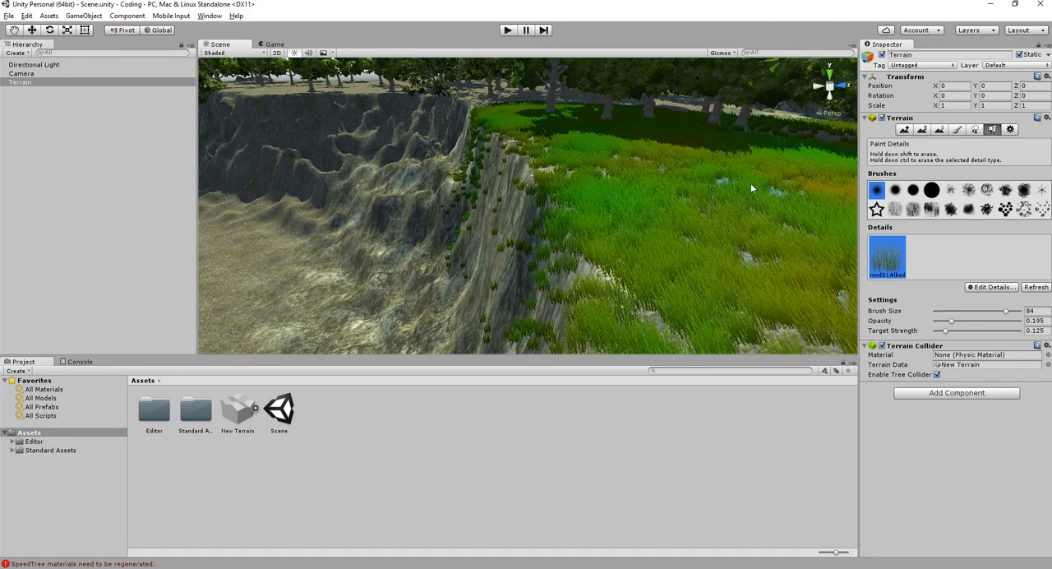
- Compare how the grass along the plateau's cliff edge renders from near and far
{"action": "scroll", "coordinate": [647, 191], "scroll_direction": "down", "scroll_amount": 4}
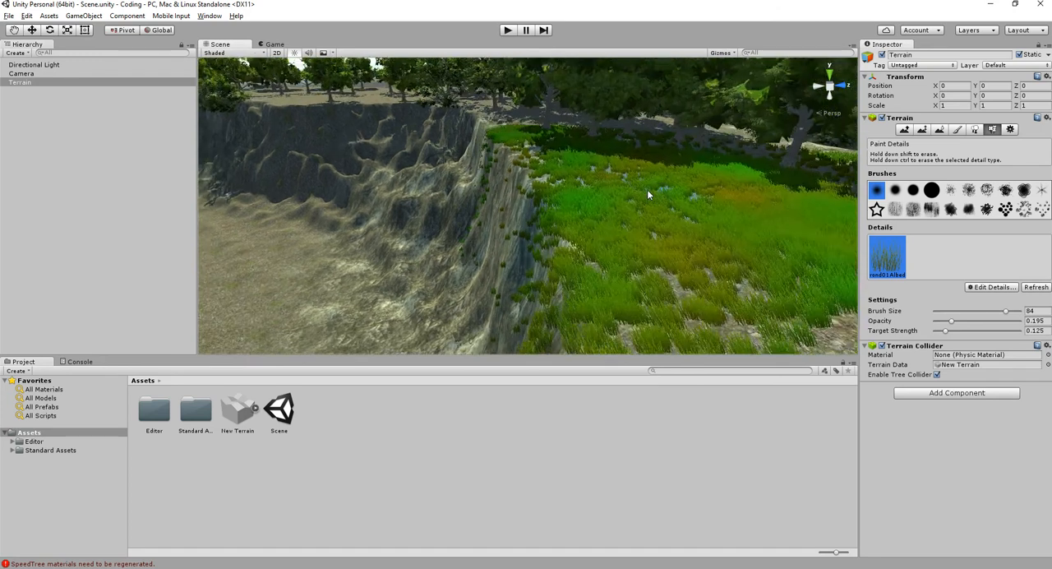
{"action": "scroll", "coordinate": [647, 240], "scroll_direction": "up", "scroll_amount": 3}
{"action": "scroll", "coordinate": [645, 297], "scroll_direction": "down", "scroll_amount": 6}
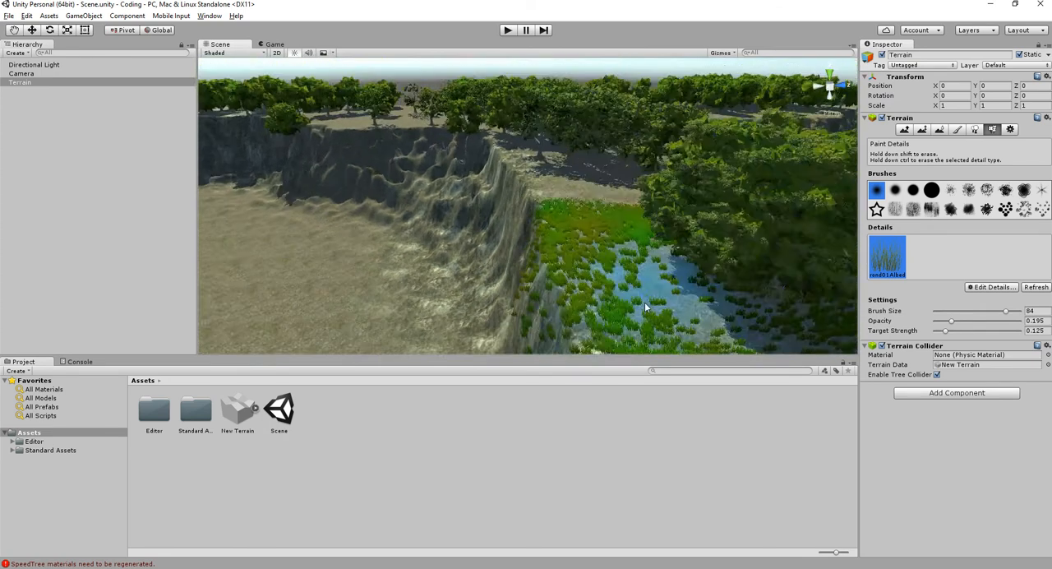
{"action": "scroll", "coordinate": [646, 322], "scroll_direction": "up", "scroll_amount": 4}
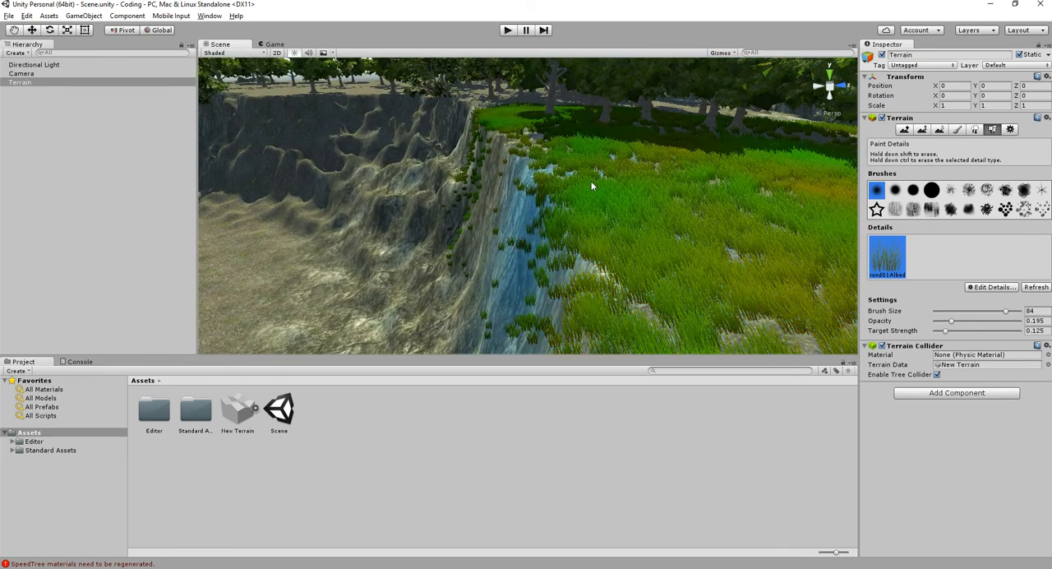
{"action": "middle_click_drag", "start_coordinate": [595, 189], "coordinate": [647, 263]}
{"action": "scroll", "coordinate": [645, 263], "scroll_direction": "up", "scroll_amount": 2}
{"action": "middle_click_drag", "start_coordinate": [602, 194], "coordinate": [645, 243]}
{"action": "scroll", "coordinate": [638, 207], "scroll_direction": "up", "scroll_amount": 3}
{"action": "mouse_move", "coordinate": [718, 235]}
{"action": "left_mouse_down"}
{"action": "mouse_move", "coordinate": [762, 261]}
{"action": "mouse_move", "coordinate": [736, 238]}
{"action": "mouse_move", "coordinate": [750, 252]}
{"action": "left_mouse_up"}
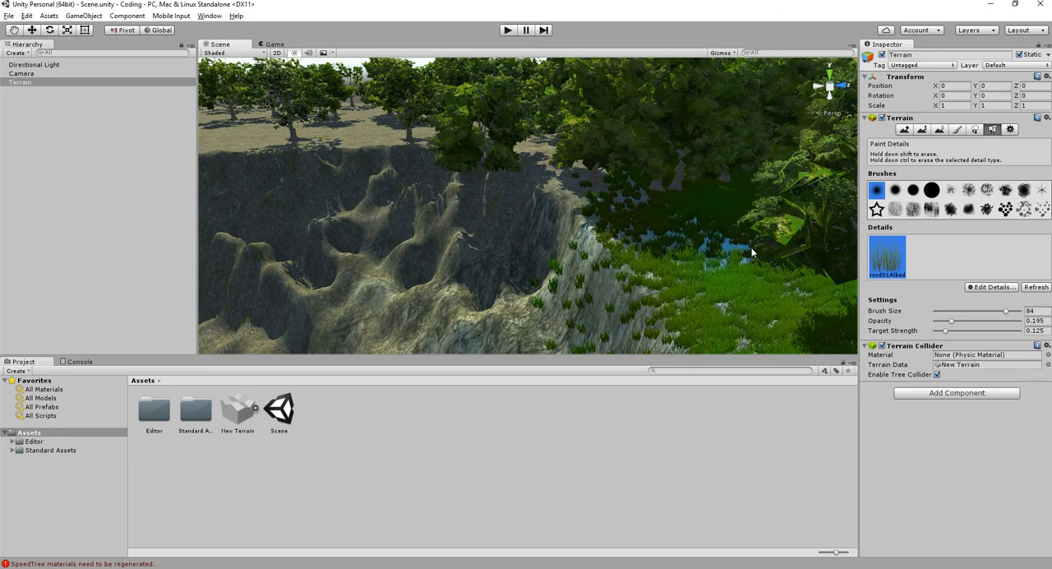
{"action": "scroll", "coordinate": [694, 240], "scroll_direction": "down", "scroll_amount": 3}
{"action": "middle_click_drag", "start_coordinate": [693, 239], "coordinate": [619, 220]}
{"action": "scroll", "coordinate": [619, 219], "scroll_direction": "down", "scroll_amount": 3}
{"action": "scroll", "coordinate": [621, 226], "scroll_direction": "down", "scroll_amount": 3}
{"action": "left_click_drag", "start_coordinate": [636, 249], "coordinate": [583, 225], "text": "alt"}
{"action": "scroll", "coordinate": [593, 256], "scroll_direction": "down", "scroll_amount": 5}
- Set the brush size to 100 and paint a patch of sparse grass on the valley floor
{"action": "middle_click_drag", "start_coordinate": [612, 286], "coordinate": [618, 210]}
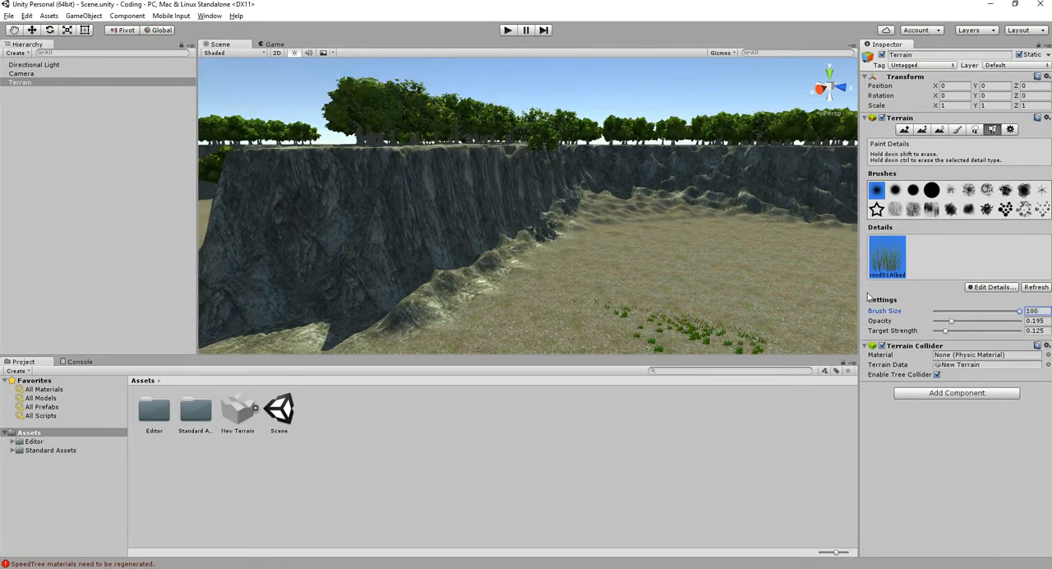
{"action": "left_click_drag", "start_coordinate": [634, 255], "coordinate": [756, 323], "text": "alt"}
{"action": "middle_click_drag", "start_coordinate": [756, 323], "coordinate": [580, 210]}
{"action": "scroll", "coordinate": [575, 207], "scroll_direction": "up", "scroll_amount": 4}
{"action": "left_click", "coordinate": [549, 203]}
{"action": "scroll", "coordinate": [549, 206], "scroll_direction": "down", "scroll_amount": 3}
{"action": "middle_click_drag", "start_coordinate": [575, 246], "coordinate": [548, 235]}
{"action": "scroll", "coordinate": [559, 215], "scroll_direction": "up", "scroll_amount": 4}
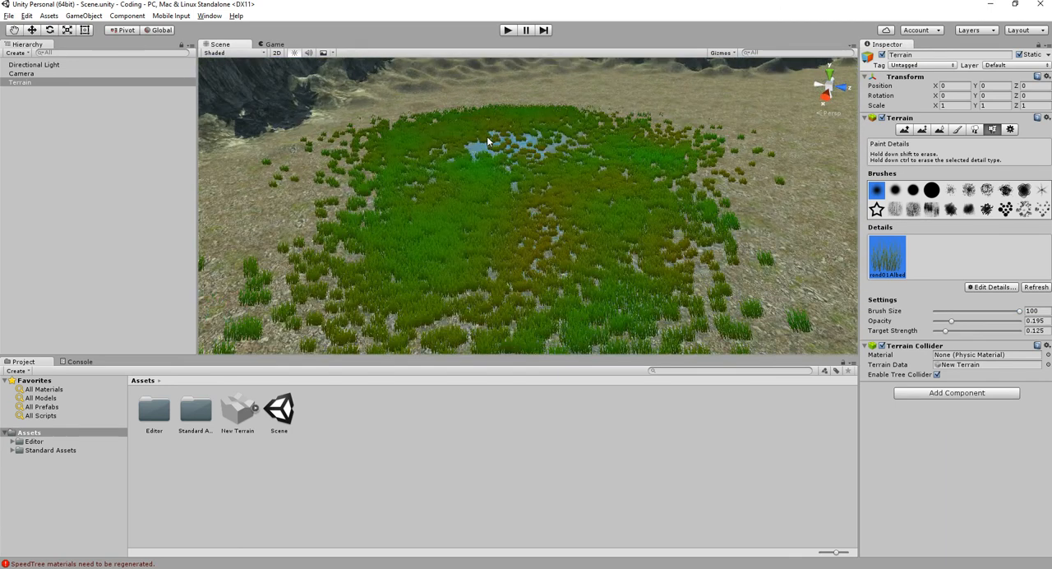
- Look over the valley floor and the grass on the plateau's cliff side
{"action": "scroll", "coordinate": [759, 180], "scroll_direction": "down", "scroll_amount": 5}
{"action": "scroll", "coordinate": [705, 282], "scroll_direction": "up", "scroll_amount": 3}
{"action": "mouse_move", "coordinate": [615, 285]}
{"action": "left_mouse_down", "text": "alt"}
{"action": "mouse_move", "coordinate": [605, 241]}
{"action": "mouse_move", "coordinate": [411, 259]}
{"action": "left_mouse_up", "text": "alt"}
{"action": "scroll", "coordinate": [558, 231], "scroll_direction": "down", "scroll_amount": 4}
{"action": "left_click_drag", "start_coordinate": [491, 241], "coordinate": [586, 175], "text": "alt"}
{"action": "scroll", "coordinate": [579, 212], "scroll_direction": "down", "scroll_amount": 3}
{"action": "scroll", "coordinate": [423, 209], "scroll_direction": "down", "scroll_amount": 5}
{"action": "scroll", "coordinate": [415, 215], "scroll_direction": "up", "scroll_amount": 4}
{"action": "scroll", "coordinate": [645, 210], "scroll_direction": "up", "scroll_amount": 4}
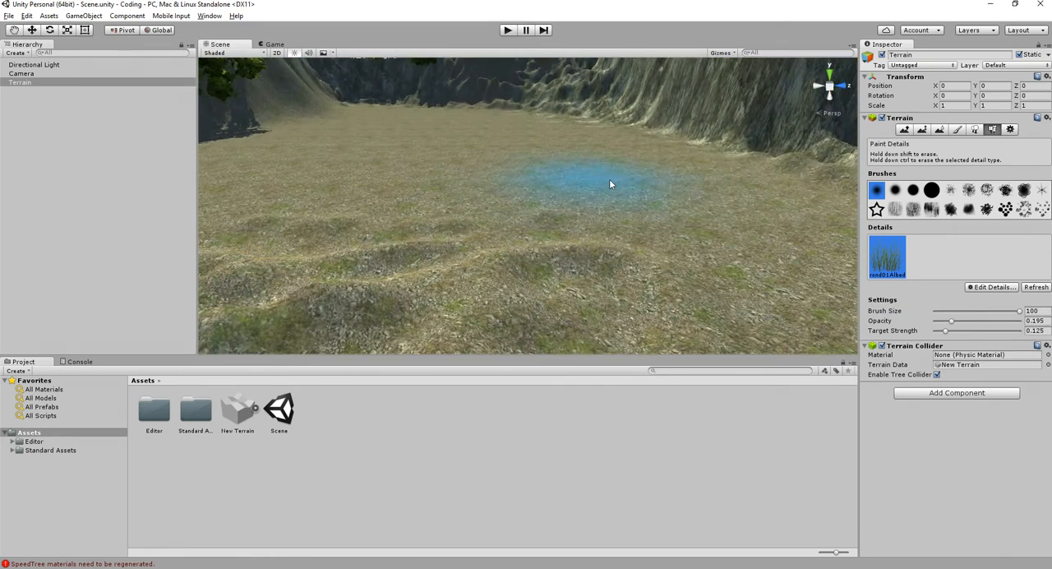
{"action": "scroll", "coordinate": [612, 226], "scroll_direction": "down", "scroll_amount": 5}
{"action": "scroll", "coordinate": [620, 235], "scroll_direction": "up", "scroll_amount": 3}
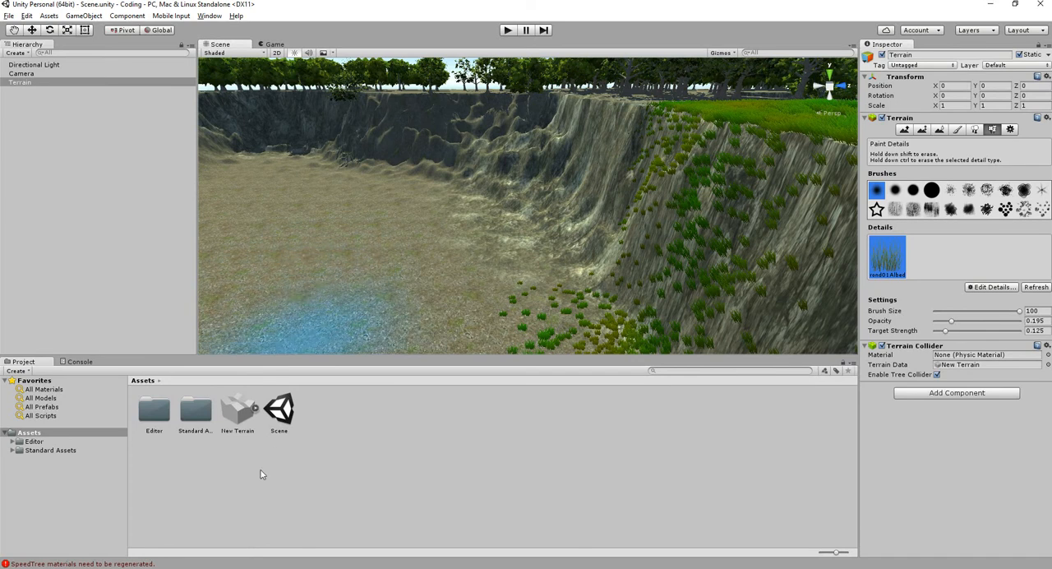
- Deselect the terrain and open the Prefabs folder of Water4 in the Standard Assets' Environment water assets
{"action": "left_click", "coordinate": [292, 465]}
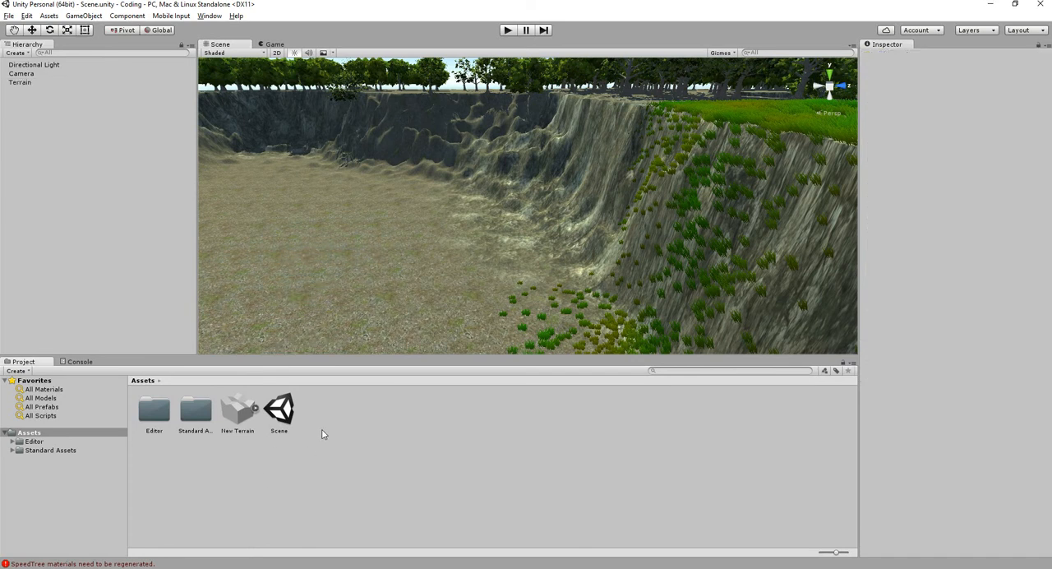
{"action": "left_click", "coordinate": [11, 451]}
{"action": "left_click", "coordinate": [23, 468]}
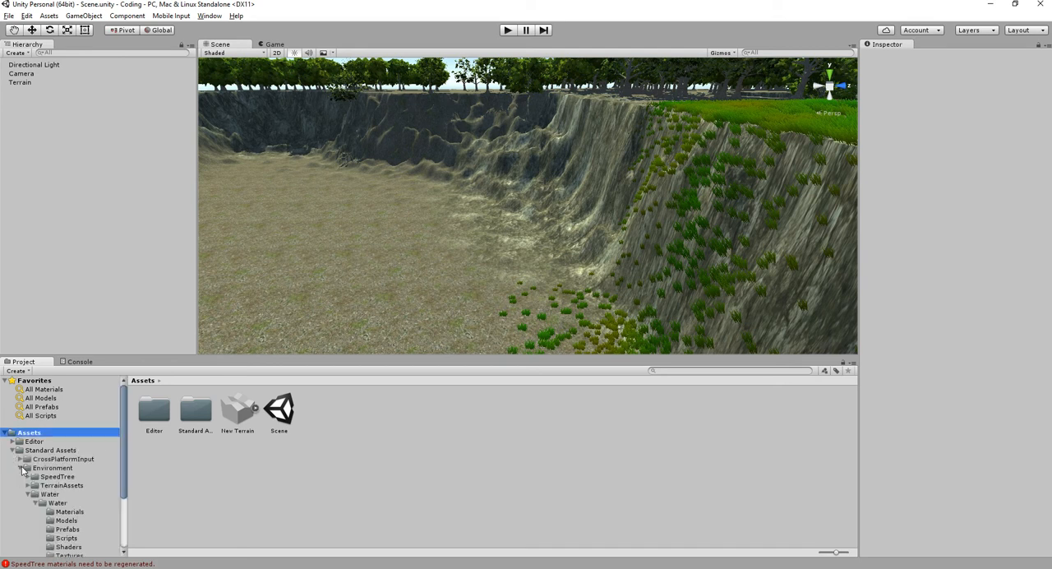
{"action": "left_click", "coordinate": [46, 504]}
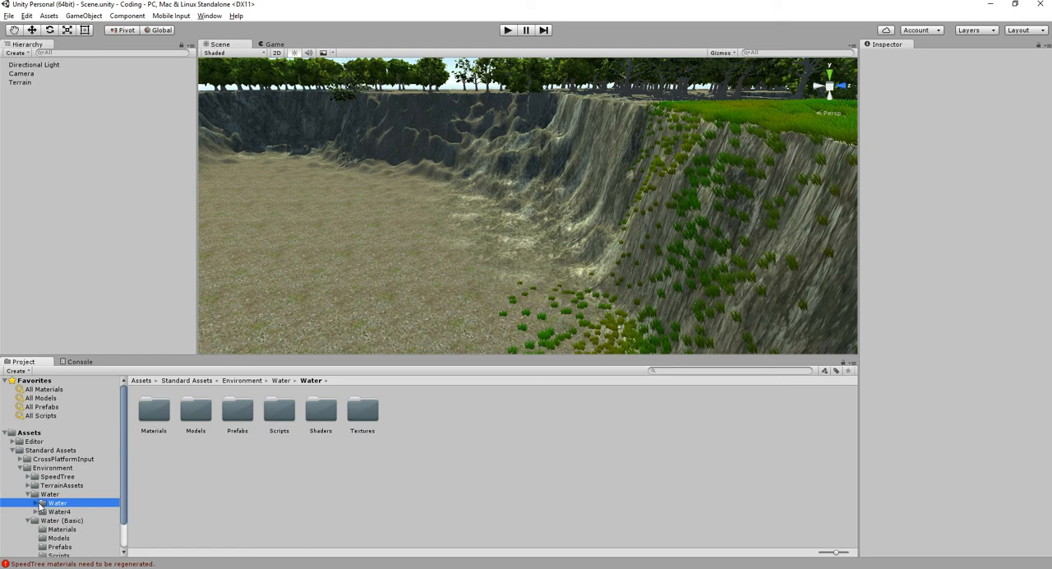
{"action": "scroll", "coordinate": [56, 499], "scroll_direction": "down", "scroll_amount": 2}
{"action": "left_click", "coordinate": [56, 480]}
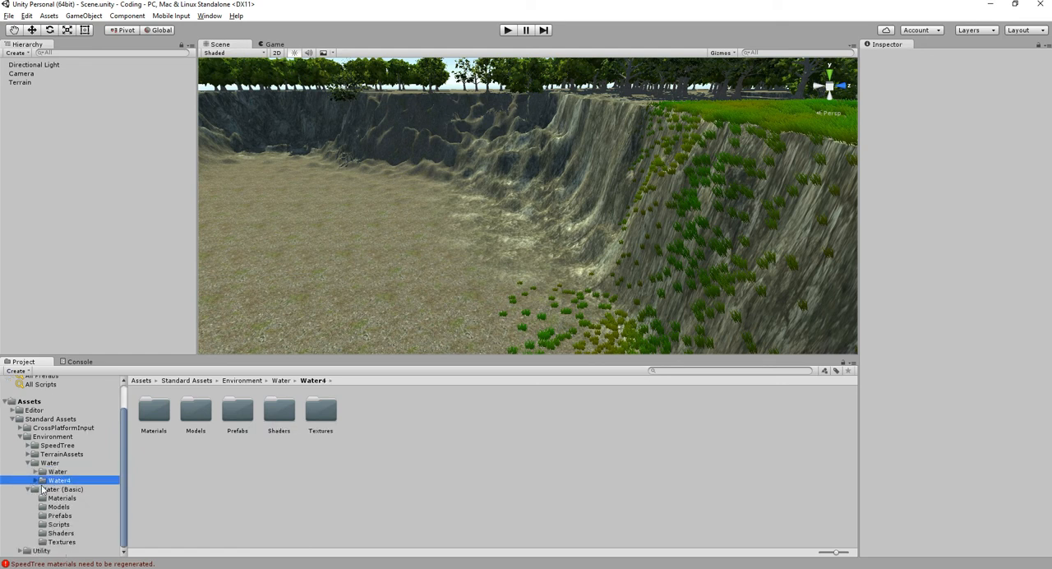
{"action": "left_click", "coordinate": [36, 480]}
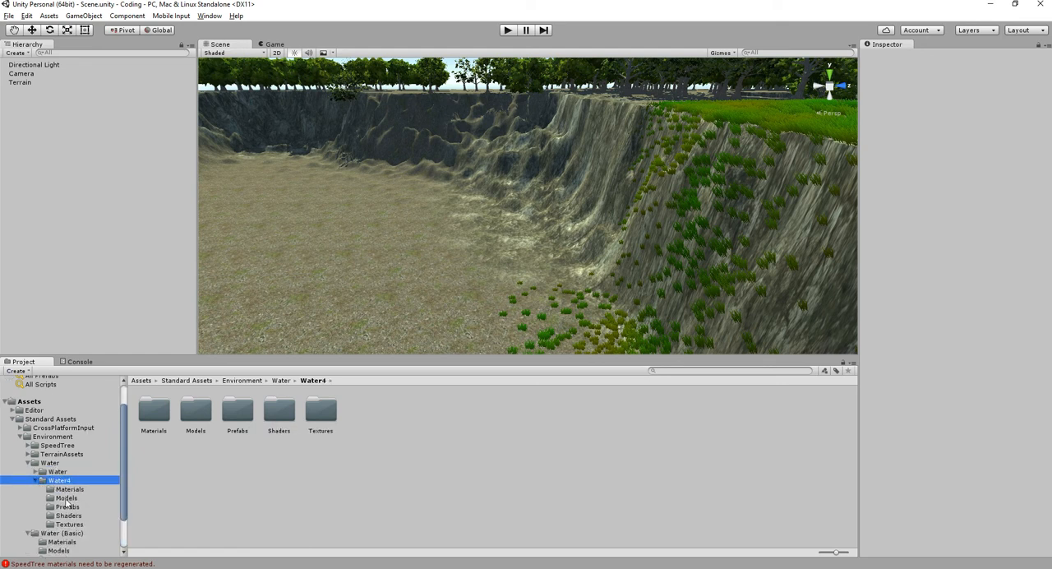
{"action": "left_click", "coordinate": [68, 506]}
- Place the Water4Advanced prefab in the valley beside the plateau, at about X 194.6, Y 16.1, Z 154.5
{"action": "left_click", "coordinate": [156, 411]}
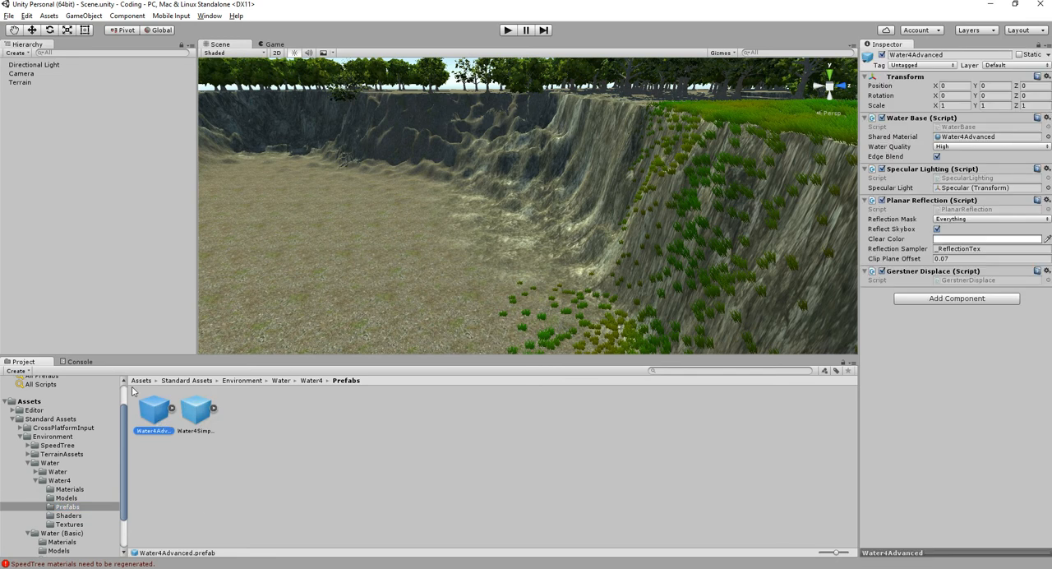
{"action": "left_click_drag", "start_coordinate": [333, 263], "coordinate": [452, 134]}
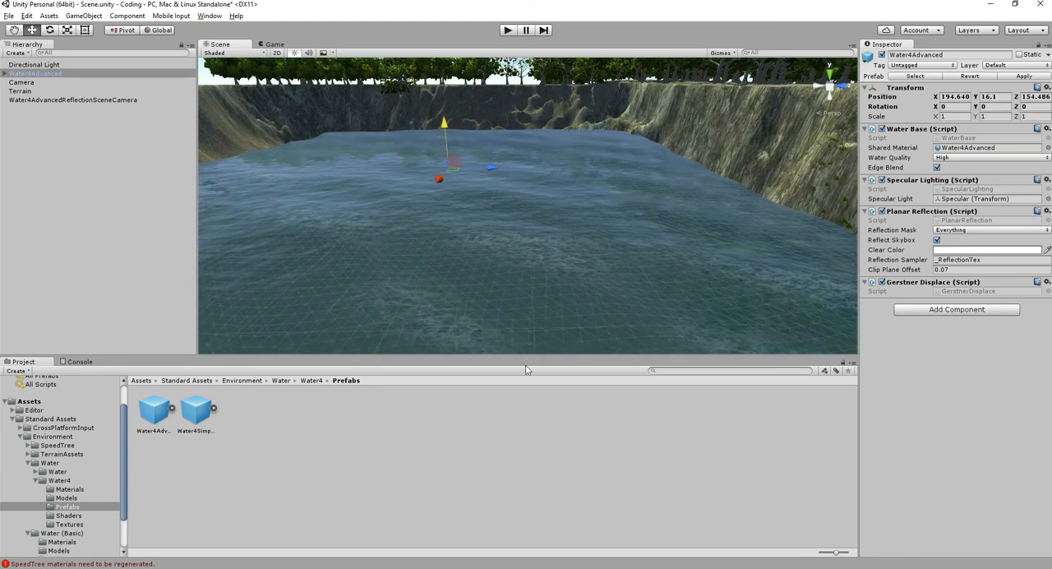
{"action": "left_click", "coordinate": [495, 322]}
{"action": "left_click_drag", "start_coordinate": [494, 322], "coordinate": [504, 251], "text": "alt"}
{"action": "left_click", "coordinate": [504, 251]}
{"action": "left_click_drag", "start_coordinate": [529, 287], "coordinate": [499, 206], "text": "alt"}
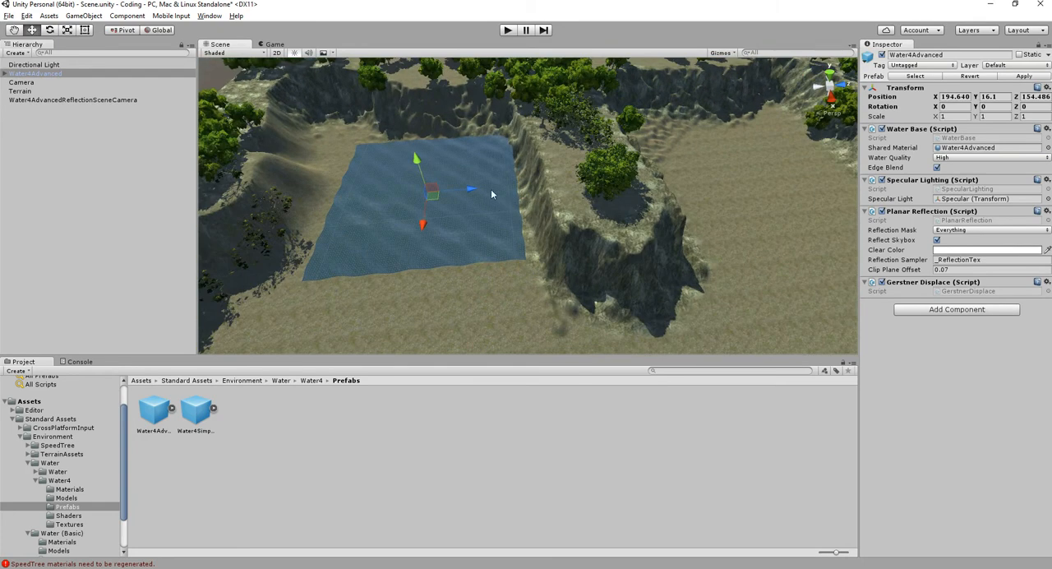
- Scale the water uniformly to about 4.09 and move it along Z to 248.2 to surround the plateau
{"action": "key", "text": "r"}
{"action": "left_click_drag", "start_coordinate": [438, 195], "coordinate": [592, 184]}
{"action": "scroll", "coordinate": [531, 228], "scroll_direction": "down", "scroll_amount": 5}
{"action": "key", "text": "w"}
{"action": "left_click_drag", "start_coordinate": [561, 265], "coordinate": [694, 264], "text": "alt"}
{"action": "scroll", "coordinate": [694, 267], "scroll_direction": "up", "scroll_amount": 5}
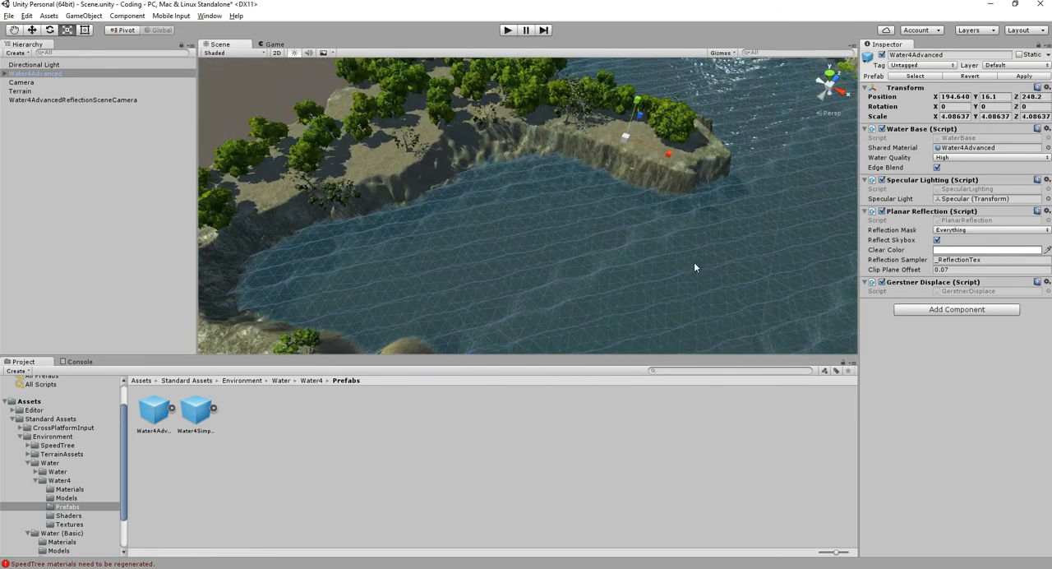
- Select the camera, run the scene to check the water in the game view and stop it
{"action": "left_click", "coordinate": [69, 83]}
{"action": "key", "text": "ctrl+p"}
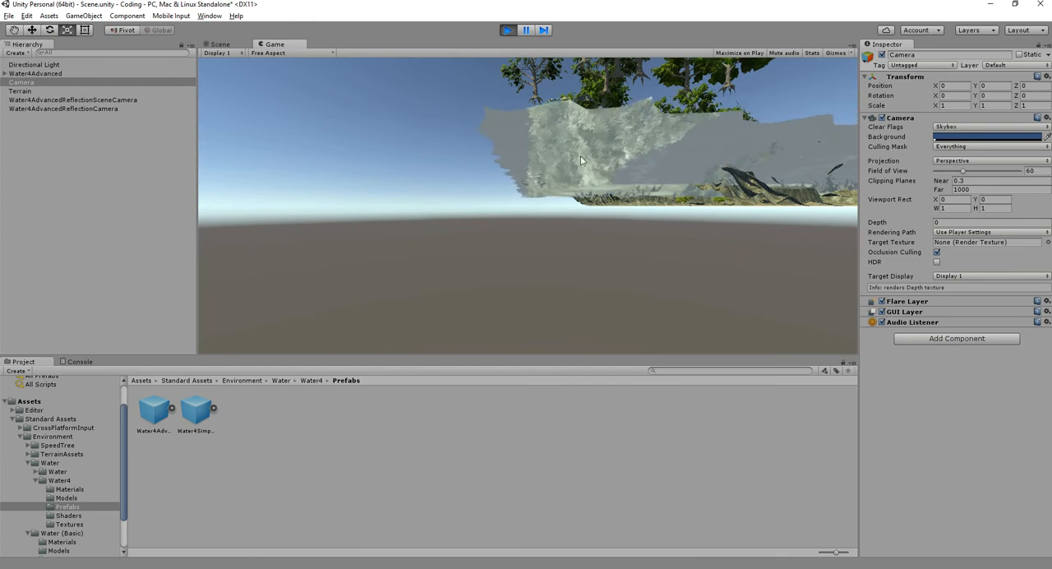
{"action": "left_click", "coordinate": [508, 30]}
- Select the terrain, save the scene and briefly toggle the 2D scene view on and off
{"action": "scroll", "coordinate": [630, 248], "scroll_direction": "up", "scroll_amount": 2}
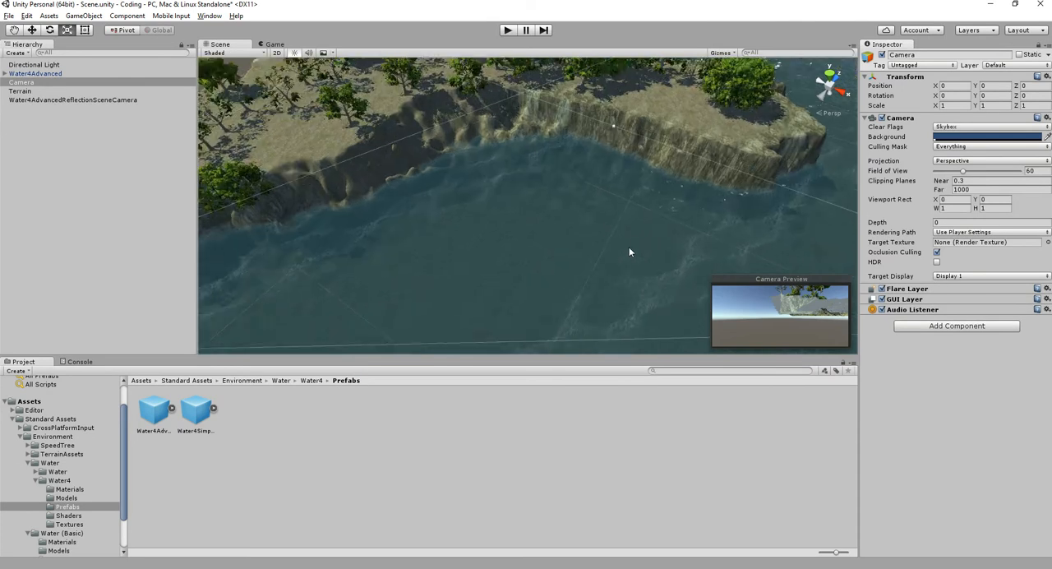
{"action": "left_click", "coordinate": [634, 244]}
{"action": "key", "text": "ctrl+s"}
{"action": "left_click", "coordinate": [276, 53]}
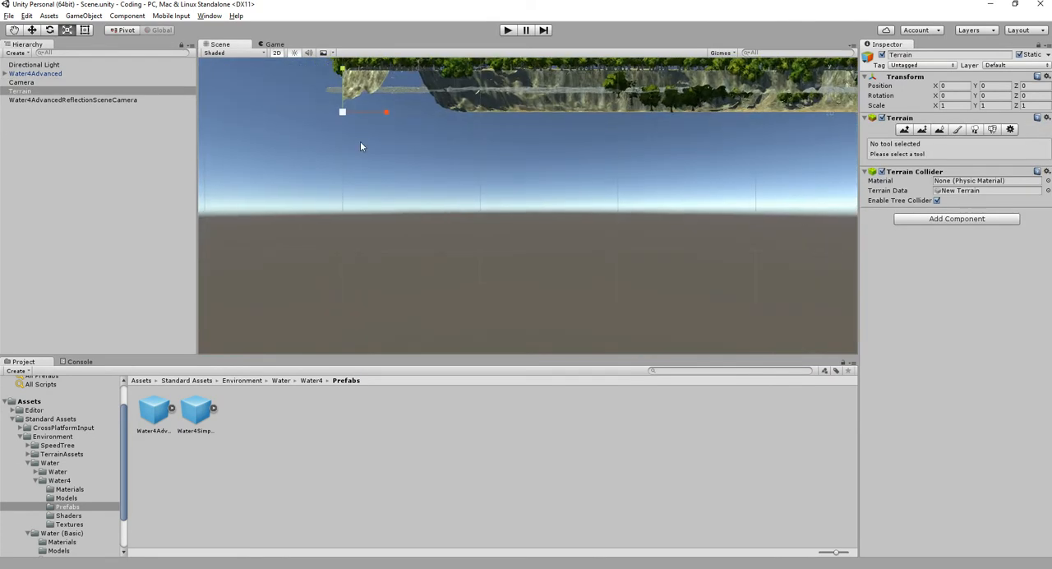
{"action": "left_click", "coordinate": [277, 53]}
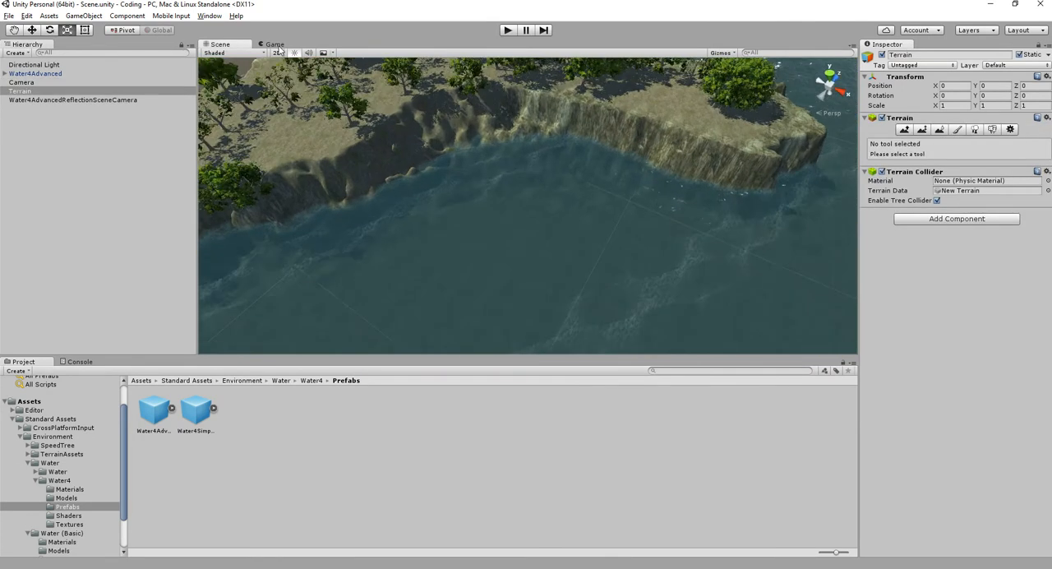
- Focus on the camera and move it above the water to X 148.3, Y 26.8, Z 75.9
{"action": "left_click", "coordinate": [274, 43]}
{"action": "left_click", "coordinate": [57, 81]}
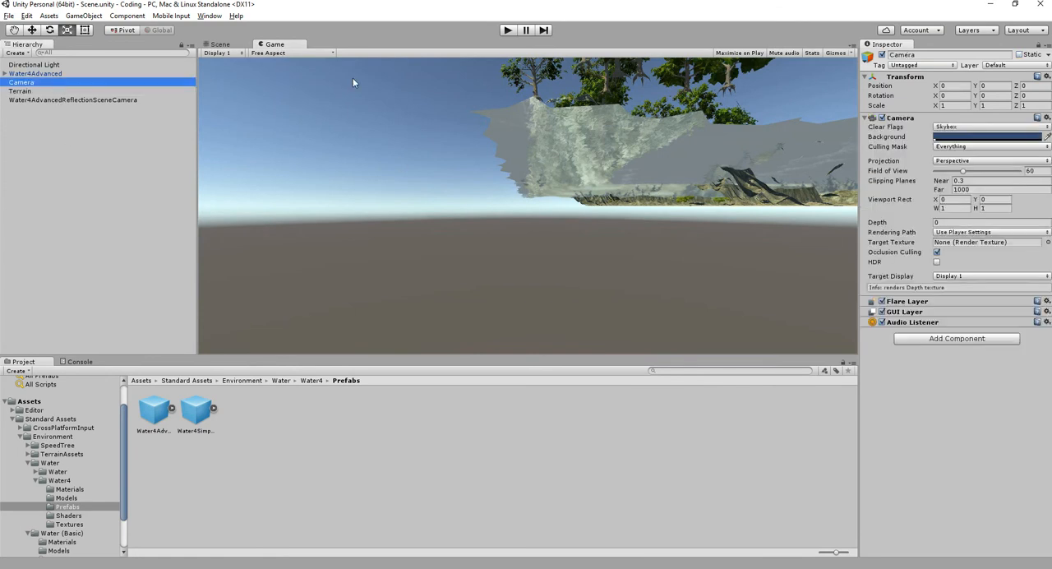
{"action": "left_click", "coordinate": [220, 43]}
{"action": "key", "text": "f"}
{"action": "scroll", "coordinate": [543, 205], "scroll_direction": "down", "scroll_amount": 10}
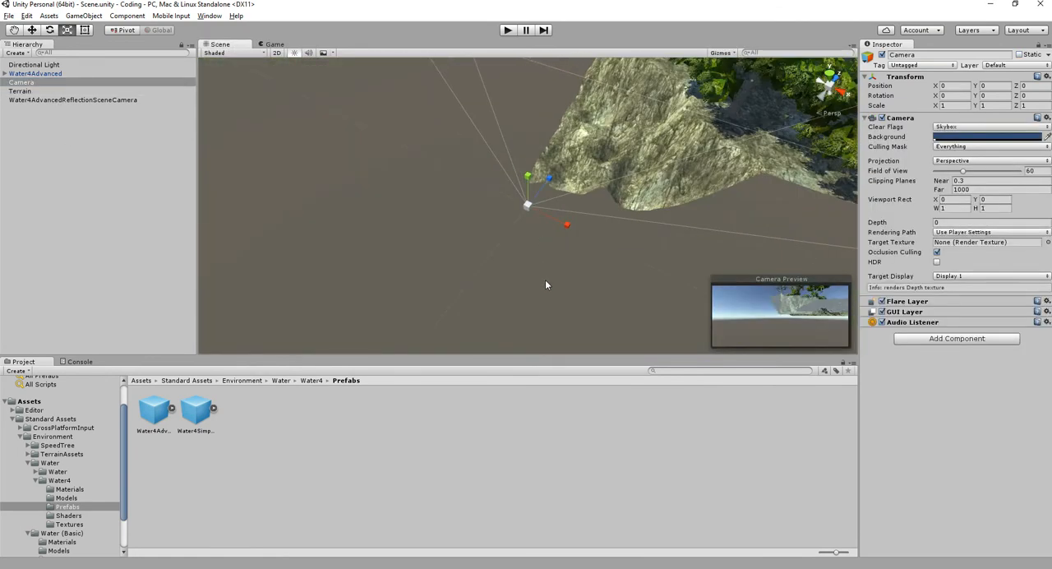
{"action": "middle_click_drag", "start_coordinate": [630, 249], "coordinate": [503, 261]}
{"action": "left_click_drag", "start_coordinate": [431, 228], "coordinate": [825, 178]}
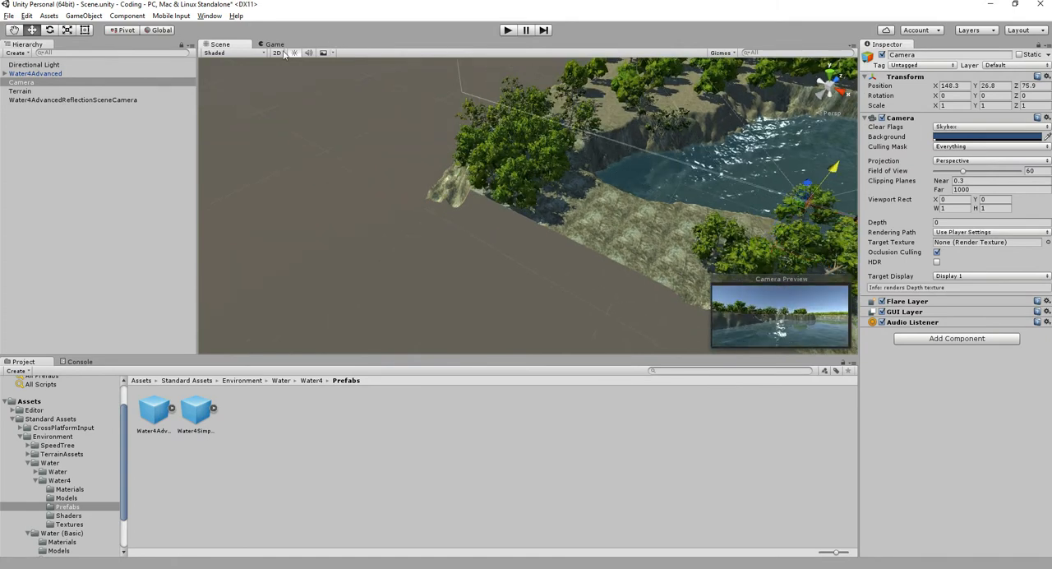
- Run the scene in the game view to watch the water from the new camera position, and stop it
{"action": "left_click", "coordinate": [276, 46]}
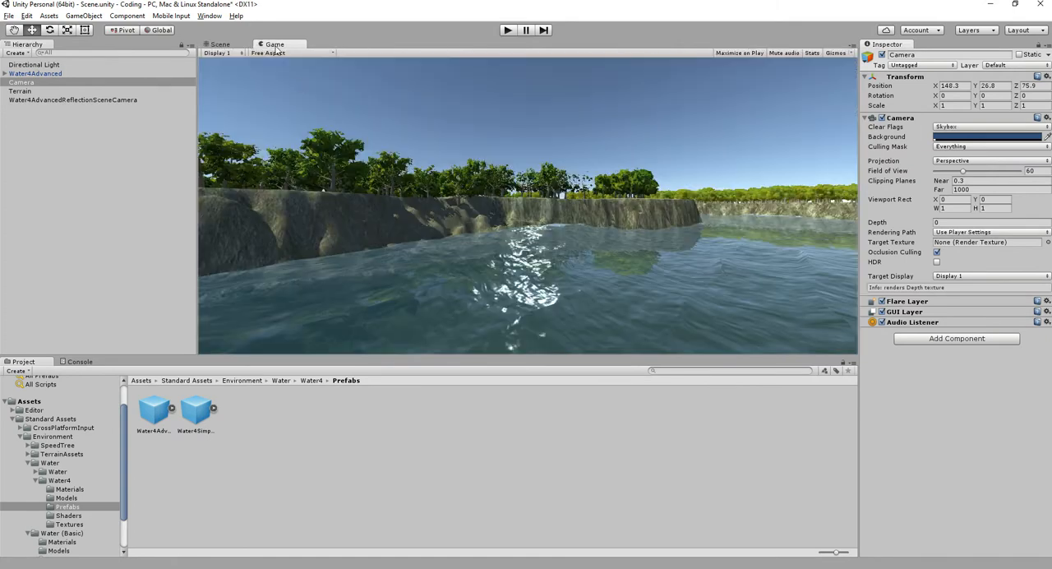
{"action": "left_click", "coordinate": [513, 29]}
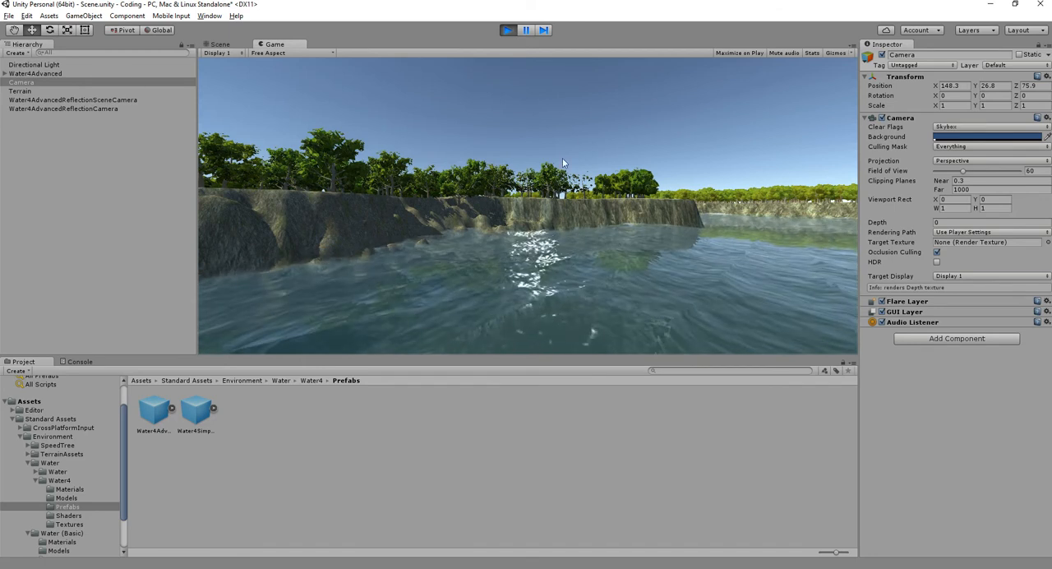
{"action": "left_click", "coordinate": [507, 29]}
- Inspect the component settings of the water's reflection scene camera and the Water4Advanced object
{"action": "left_click", "coordinate": [85, 99]}
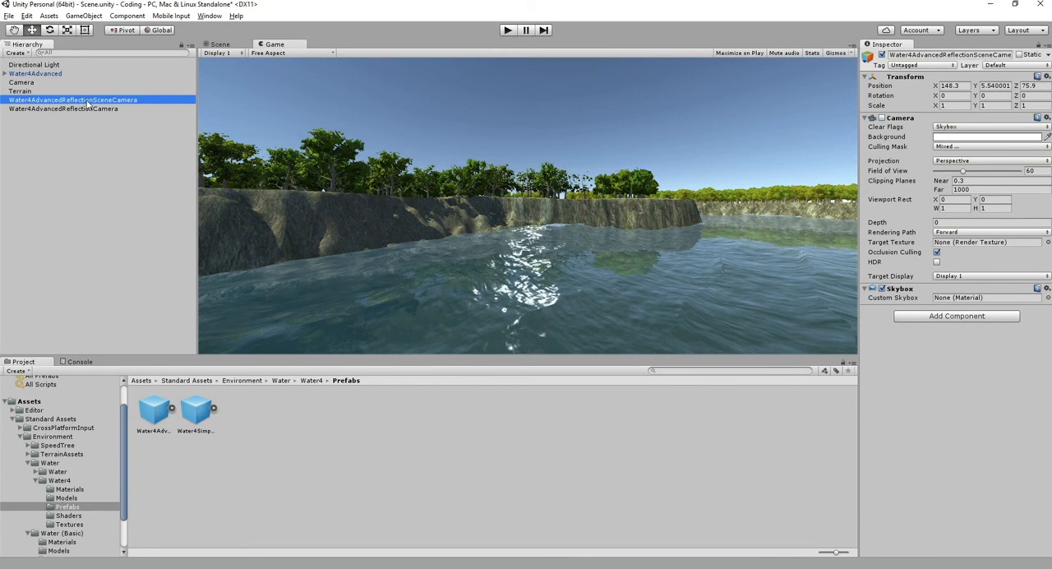
{"action": "left_click", "coordinate": [66, 74]}
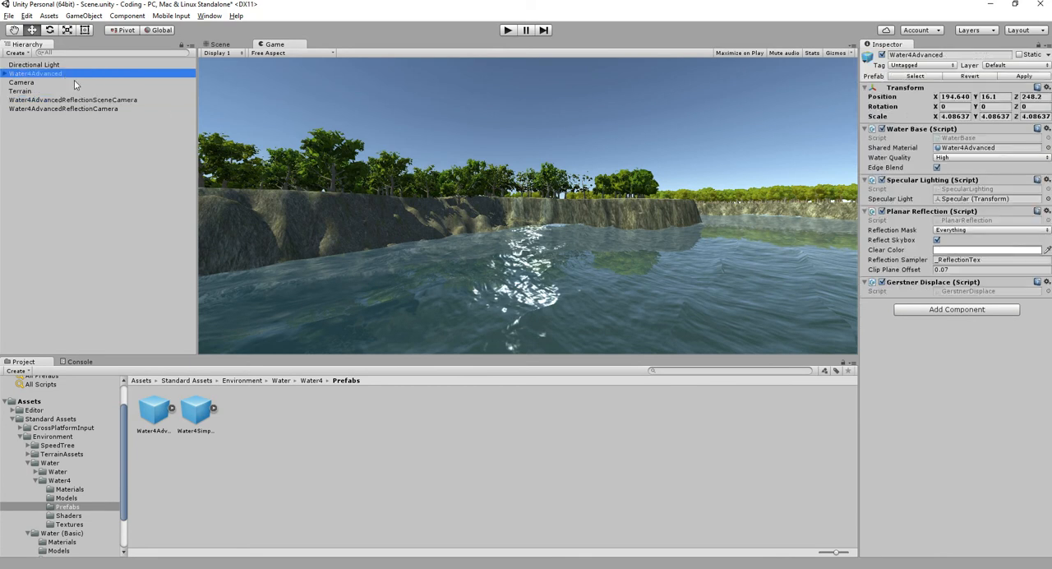
- Return to the scene view and inspect the Water4Advanced object's child tiles and its Specular object one by one
{"action": "left_click", "coordinate": [221, 45]}
{"action": "right_click_drag", "start_coordinate": [622, 196], "coordinate": [493, 201]}
{"action": "scroll", "coordinate": [669, 228], "scroll_direction": "up", "scroll_amount": 2}
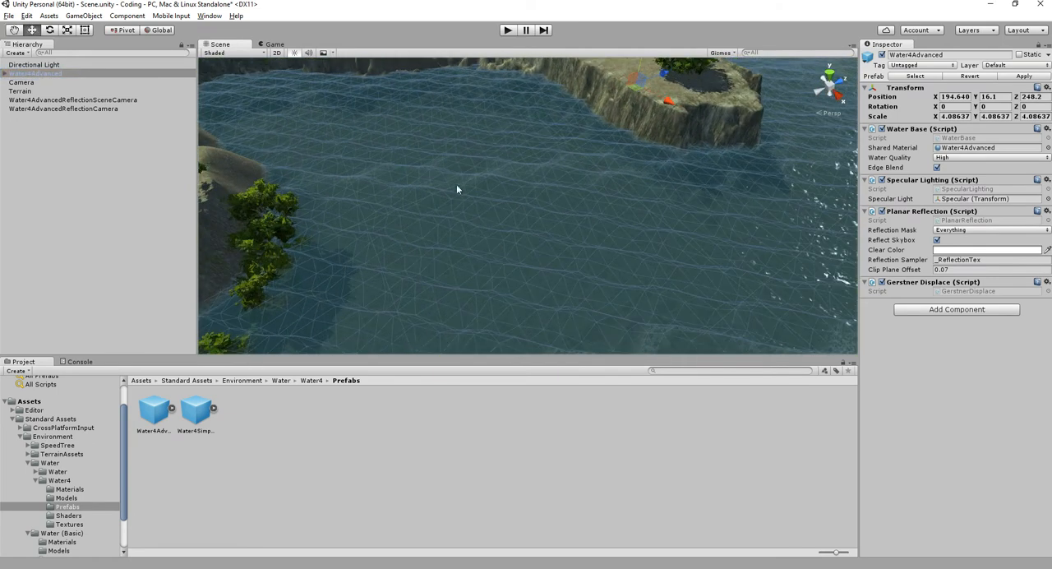
{"action": "left_click", "coordinate": [5, 74]}
{"action": "left_click", "coordinate": [38, 83]}
{"action": "left_click", "coordinate": [41, 92]}
{"action": "left_click", "coordinate": [48, 108]}
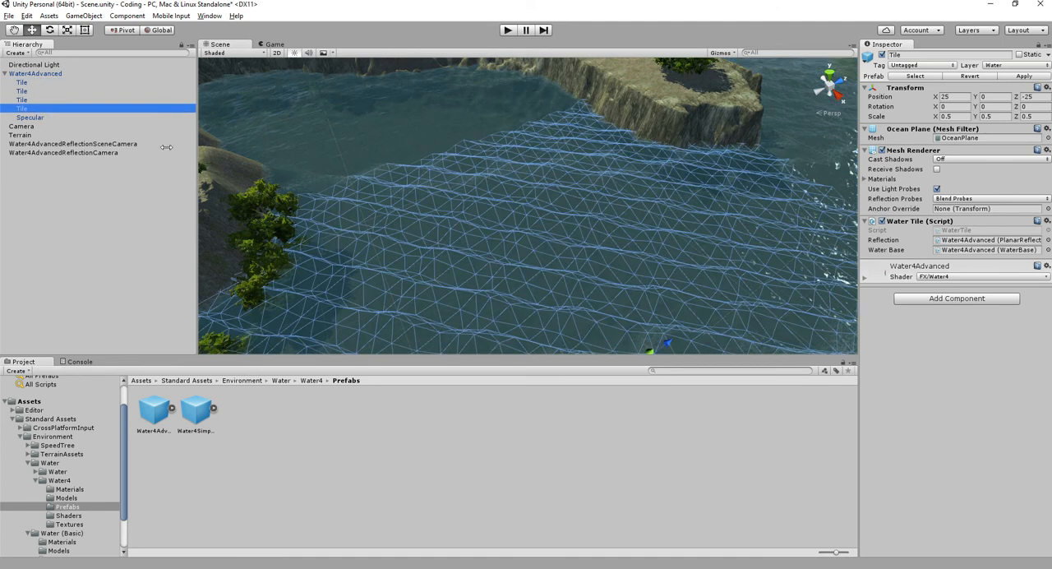
{"action": "left_click", "coordinate": [81, 120]}
{"action": "left_click", "coordinate": [43, 106]}
{"action": "left_click", "coordinate": [50, 93]}
{"action": "left_click", "coordinate": [55, 81]}
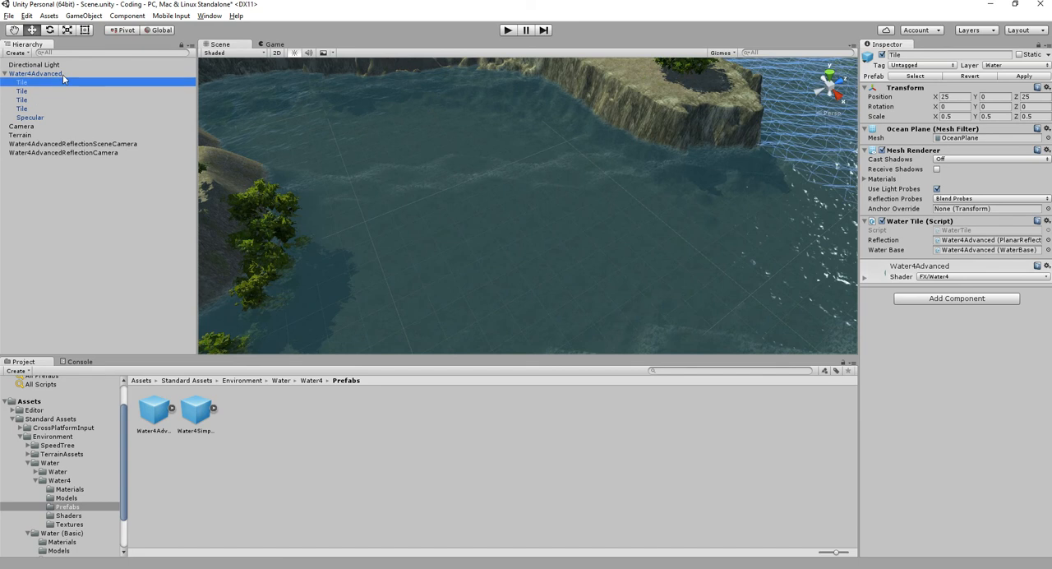
- Set the Water4Advanced object's scale to 1 on all axes, move it to Z 135.9 and save the scene
{"action": "left_click", "coordinate": [62, 74]}
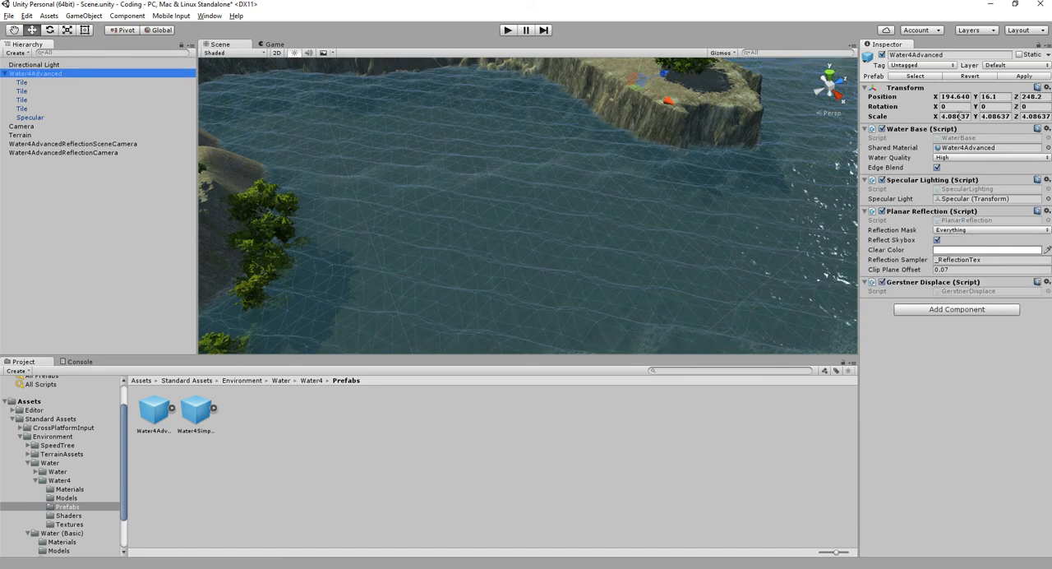
{"action": "left_click", "coordinate": [959, 117]}
{"action": "type", "text": "1"}
{"action": "key", "text": "Tab"}
{"action": "type", "text": "1"}
{"action": "key", "text": "Tab"}
{"action": "type", "text": "1"}
{"action": "key", "text": "Return"}
{"action": "middle_click_drag", "start_coordinate": [606, 140], "coordinate": [570, 162]}
{"action": "left_click_drag", "start_coordinate": [636, 91], "coordinate": [483, 144]}
{"action": "key", "text": "ctrl+s"}
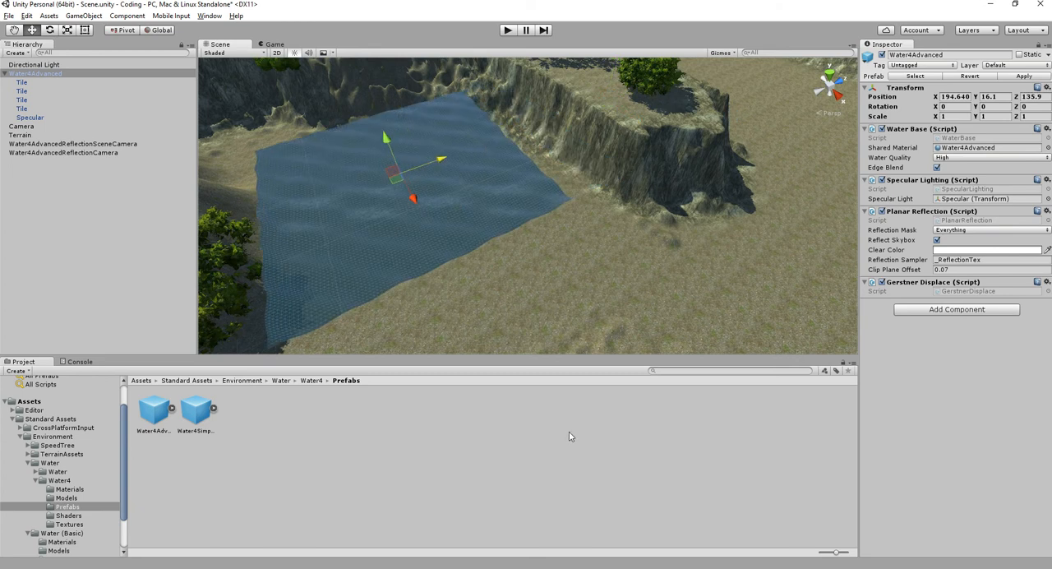
- Run the scene in the game view to check the rescaled water, and stop it
{"action": "left_click", "coordinate": [566, 437]}
{"action": "left_click", "coordinate": [274, 44]}
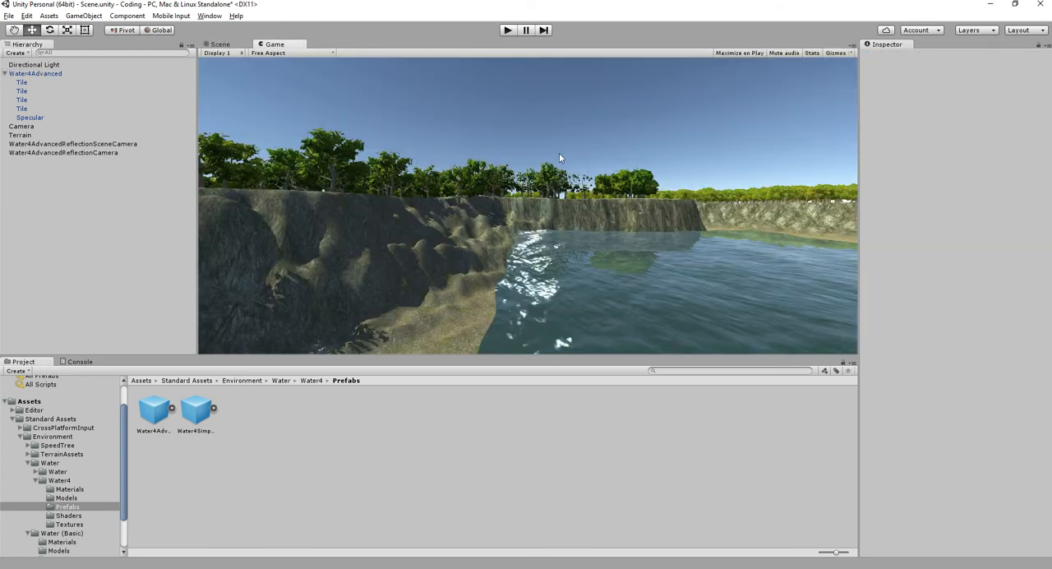
{"action": "left_click", "coordinate": [508, 34]}
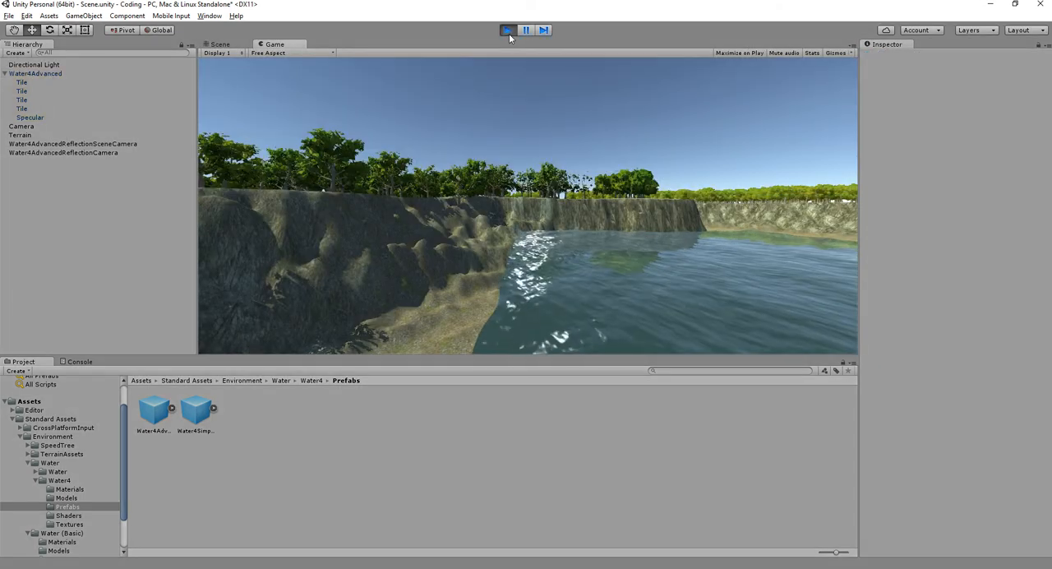
{"action": "left_click", "coordinate": [508, 34]}
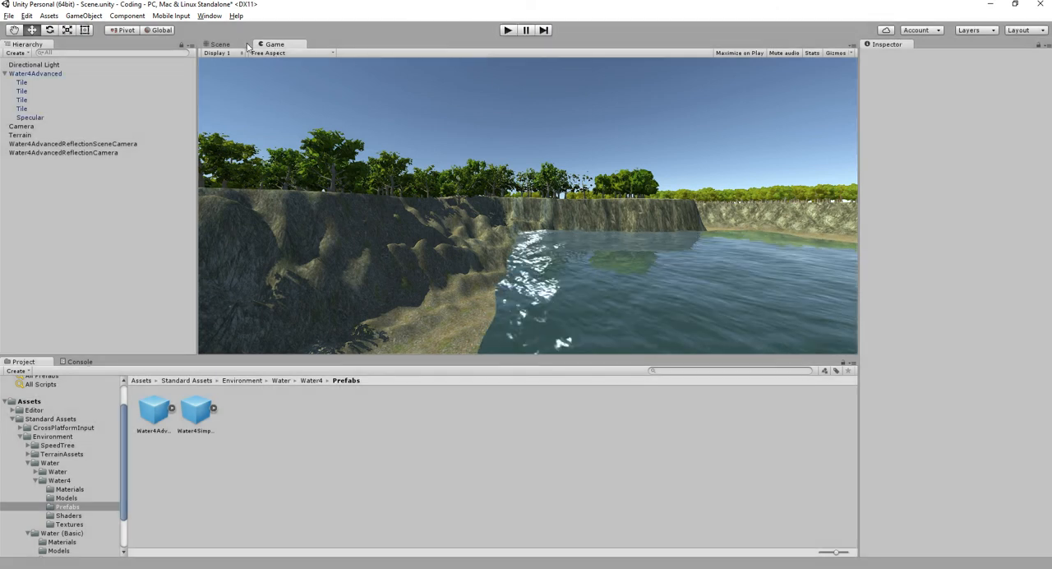
- Duplicate the Water4Advanced object and place the copy directly beside the original at X 294.8
{"action": "left_click", "coordinate": [233, 43]}
{"action": "left_click", "coordinate": [448, 193]}
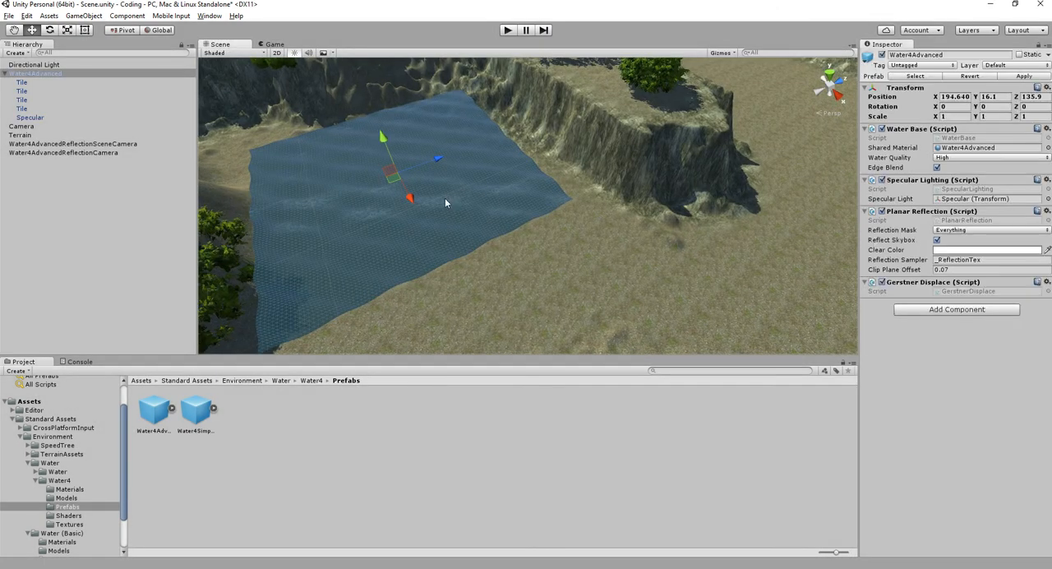
{"action": "key", "text": "ctrl+d"}
{"action": "left_click_drag", "start_coordinate": [444, 216], "coordinate": [648, 162], "text": "alt"}
{"action": "left_click_drag", "start_coordinate": [400, 244], "coordinate": [724, 280]}
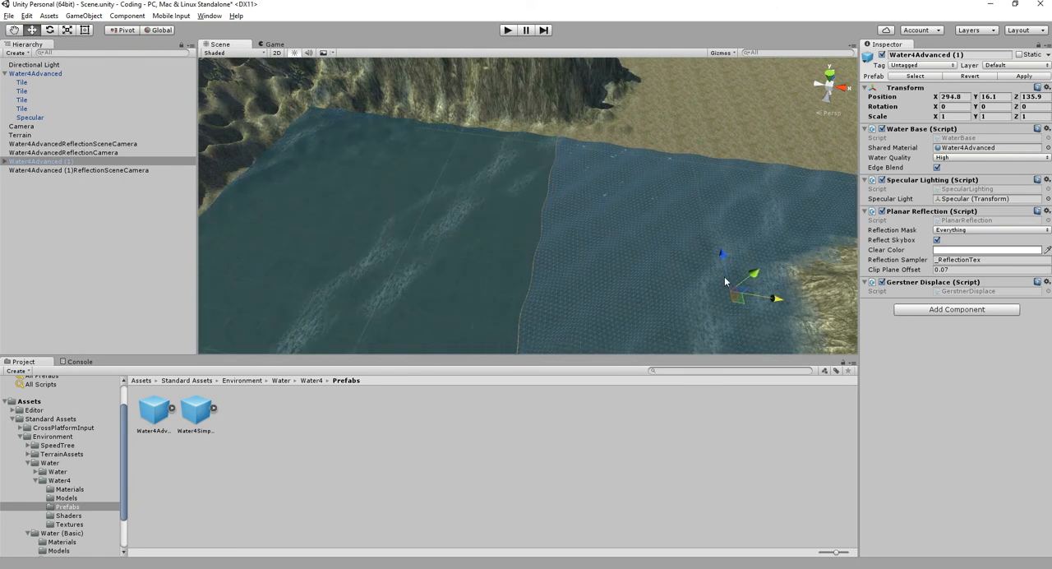
- Play the scene with both water objects in place, and stop it
{"action": "left_click", "coordinate": [563, 164]}
{"action": "left_click", "coordinate": [516, 30]}
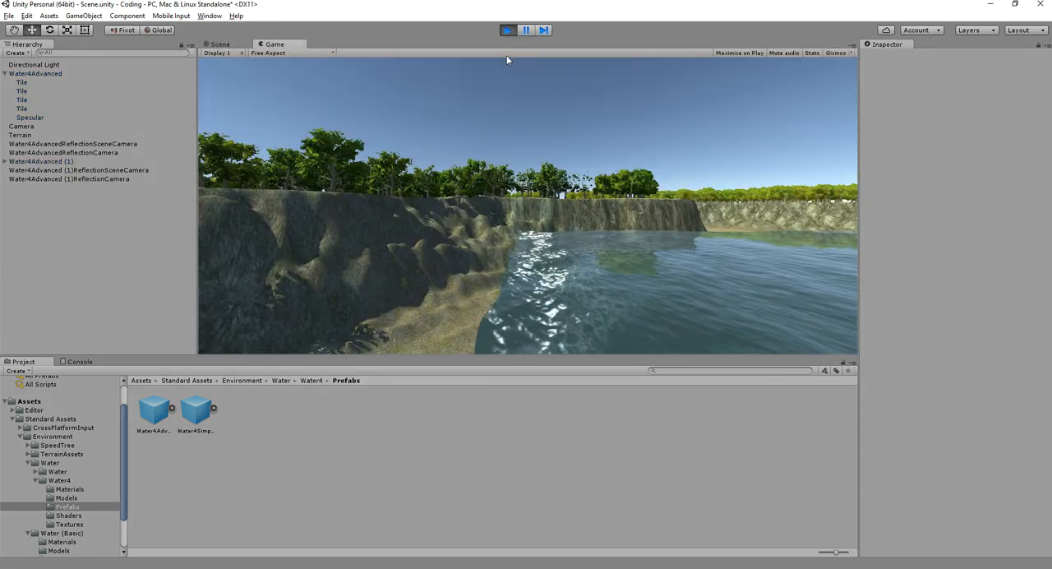
{"action": "left_click", "coordinate": [508, 31]}
{"action": "left_click", "coordinate": [58, 197]}
- Delete both Water4Advanced objects together with their leftover reflection cameras from the scene
{"action": "left_click", "coordinate": [531, 212]}
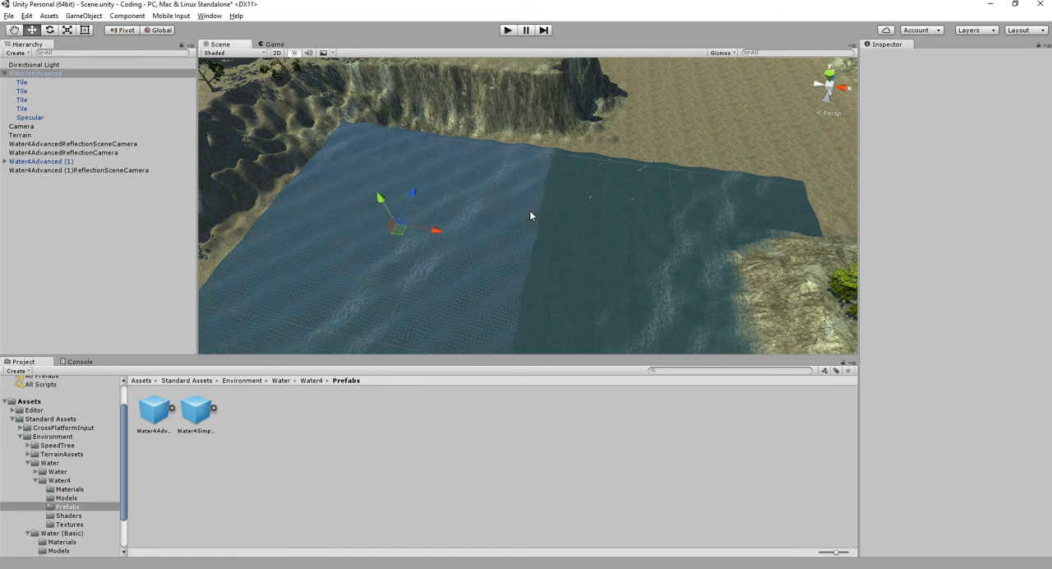
{"action": "left_click", "coordinate": [6, 74]}
{"action": "left_click", "coordinate": [45, 118], "text": "ctrl"}
{"action": "key", "text": "f"}
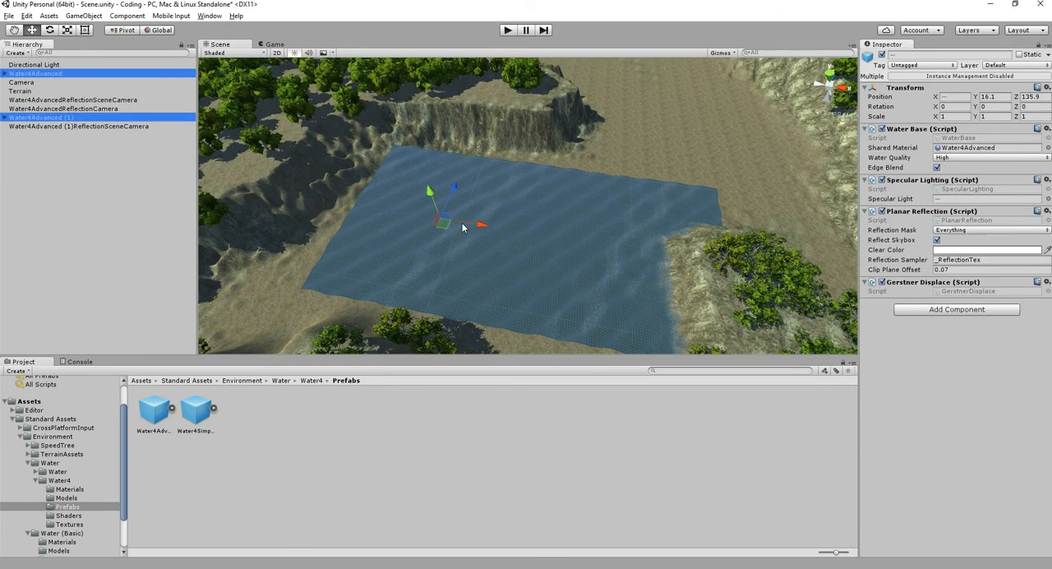
{"action": "left_click_drag", "start_coordinate": [481, 226], "coordinate": [362, 232], "text": "alt"}
{"action": "key", "text": "Delete"}
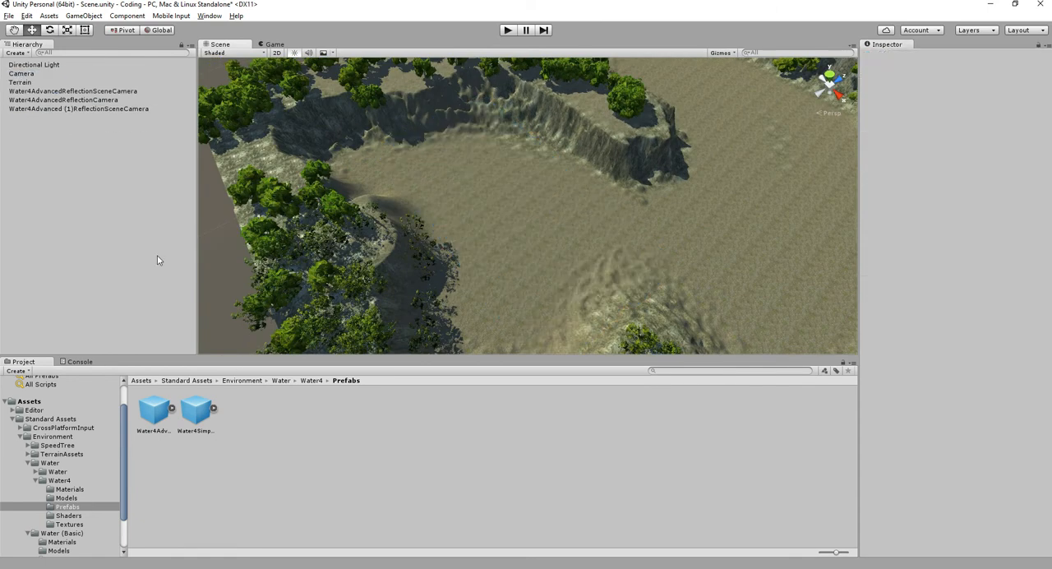
{"action": "left_click", "coordinate": [80, 92]}
{"action": "left_click", "coordinate": [97, 109], "text": "shift"}
{"action": "key", "text": "Delete"}
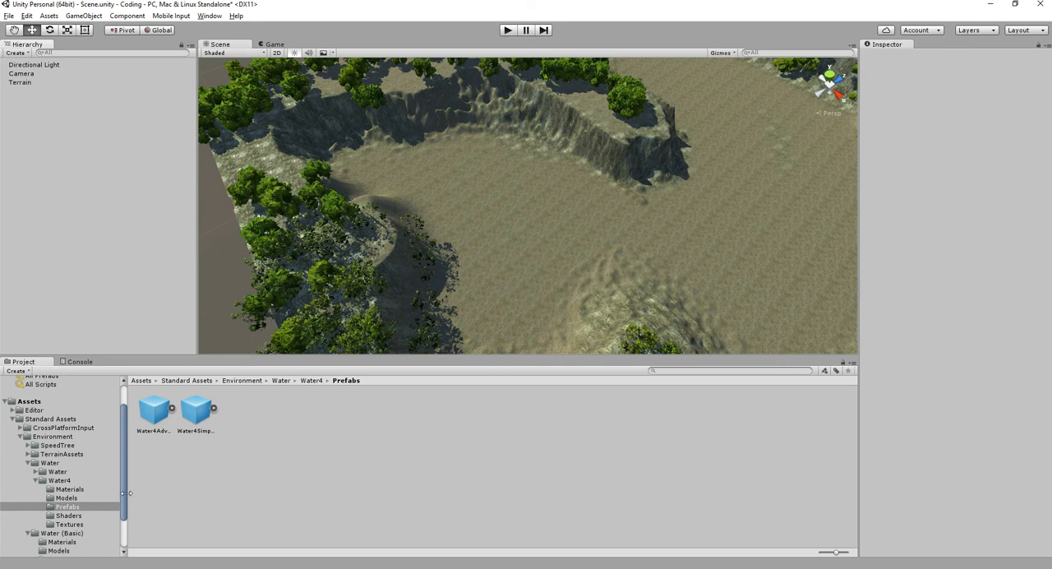
- Place the WaterProDaytime prefab from the Water folder's Prefabs in the basin beside the cliff
{"action": "double_click", "coordinate": [58, 472]}
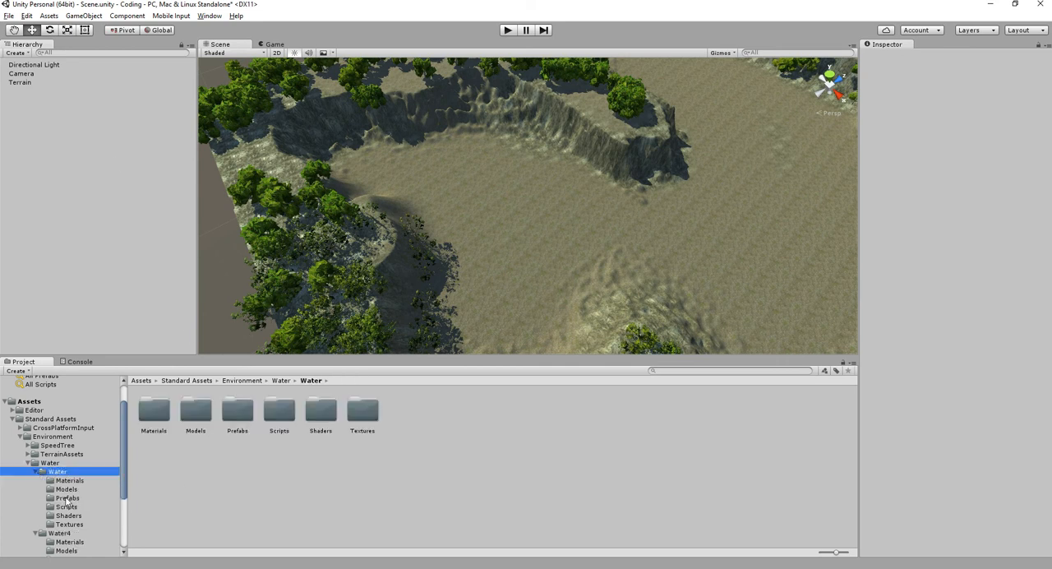
{"action": "left_click", "coordinate": [68, 498]}
{"action": "left_click_drag", "start_coordinate": [154, 409], "coordinate": [525, 110]}
{"action": "key", "text": "f"}
{"action": "scroll", "coordinate": [562, 200], "scroll_direction": "down", "scroll_amount": 10}
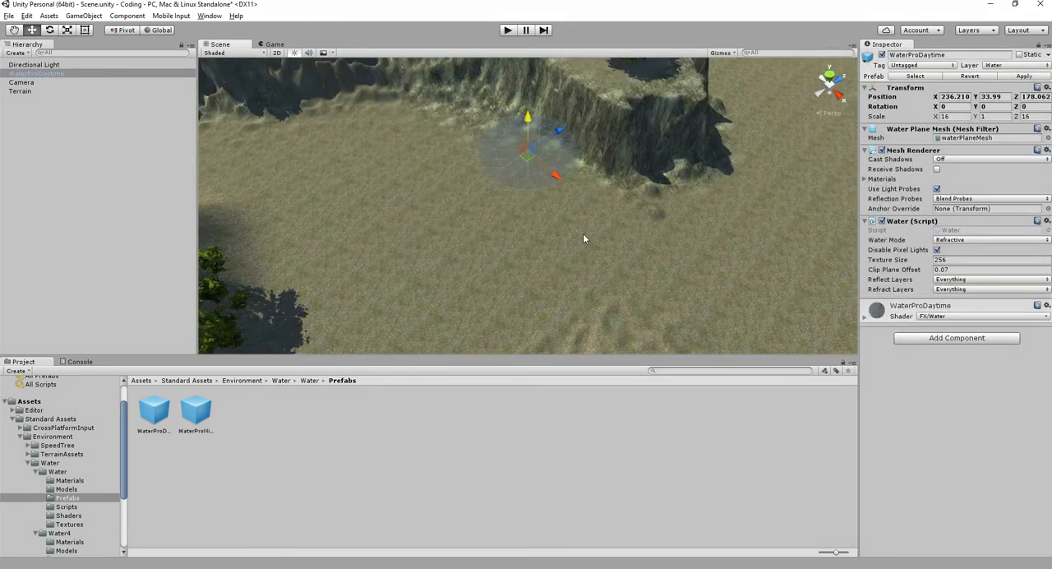
- Scale WaterProDaytime to about 241.5 in X and Z and 15.1 in Y, and position it at X 244.3, Y 17.5, Z 239.3 across the basin
{"action": "key", "text": "r"}
{"action": "left_click_drag", "start_coordinate": [528, 163], "coordinate": [589, 269]}
{"action": "scroll", "coordinate": [598, 238], "scroll_direction": "down", "scroll_amount": 8}
{"action": "middle_click_drag", "start_coordinate": [589, 270], "coordinate": [489, 224]}
{"action": "key", "text": "w"}
{"action": "key", "text": "r"}
{"action": "left_click_drag", "start_coordinate": [466, 173], "coordinate": [571, 134]}
{"action": "left_click_drag", "start_coordinate": [552, 210], "coordinate": [549, 156], "text": "alt"}
{"action": "key", "text": "w"}
{"action": "left_click_drag", "start_coordinate": [540, 120], "coordinate": [539, 134]}
{"action": "left_click_drag", "start_coordinate": [565, 194], "coordinate": [545, 175]}
- Run the scene to watch the WaterProDaytime surface and its reflections through the camera, and stop it
{"action": "left_click", "coordinate": [668, 198]}
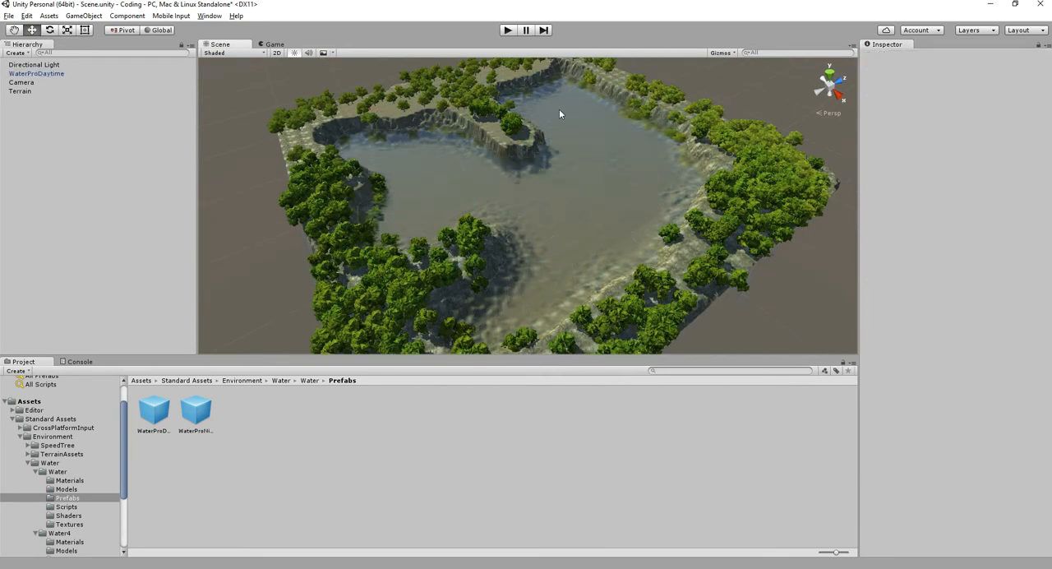
{"action": "left_click", "coordinate": [508, 31]}
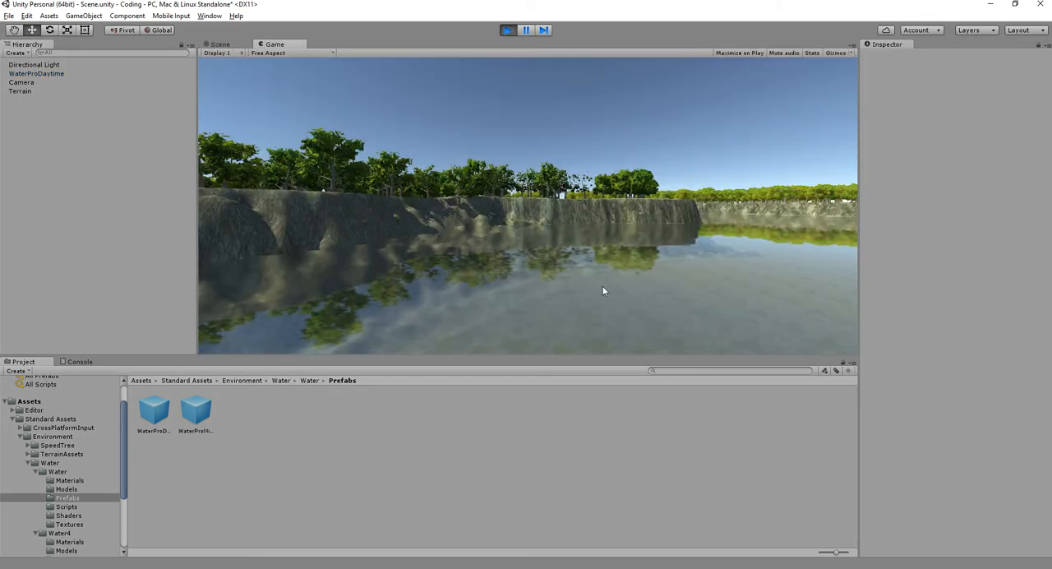
{"action": "left_click", "coordinate": [508, 30]}
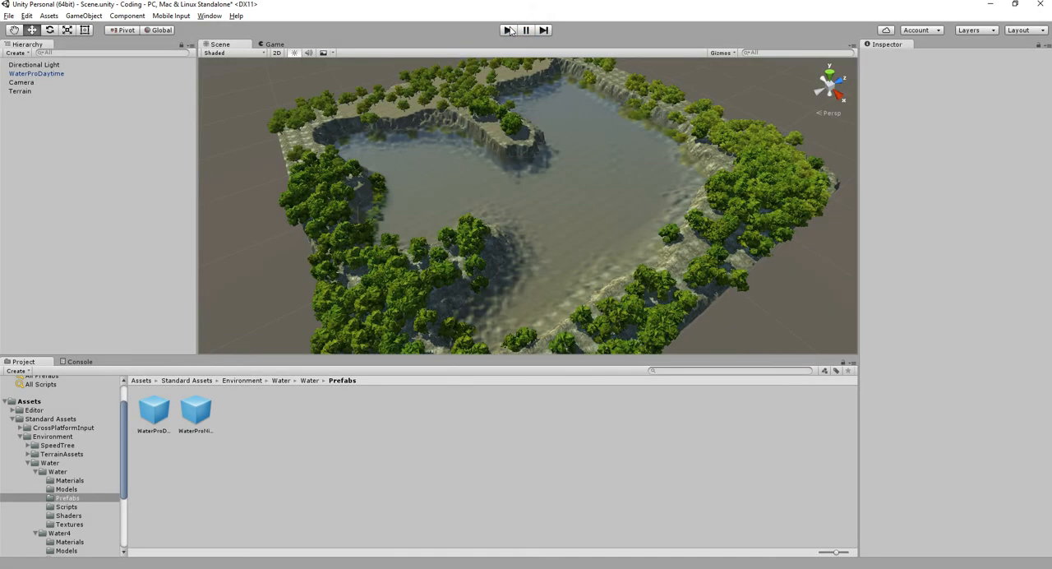
- Raise the WaterProDaytime plane to Y 23.9 against the cliffs
{"action": "left_click", "coordinate": [572, 252]}
{"action": "key", "text": "f"}
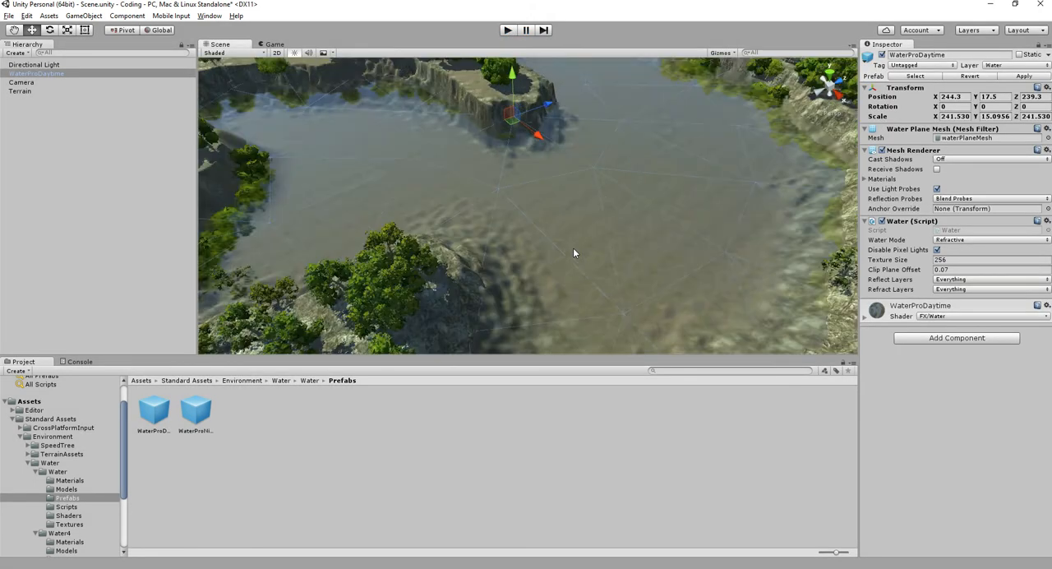
{"action": "mouse_move", "coordinate": [573, 247]}
{"action": "right_mouse_down"}
{"action": "mouse_move", "coordinate": [500, 167]}
{"action": "mouse_move", "coordinate": [526, 244]}
{"action": "mouse_move", "coordinate": [577, 222]}
{"action": "mouse_move", "coordinate": [582, 230]}
{"action": "right_mouse_up"}
{"action": "scroll", "coordinate": [582, 231], "scroll_direction": "down", "scroll_amount": 2}
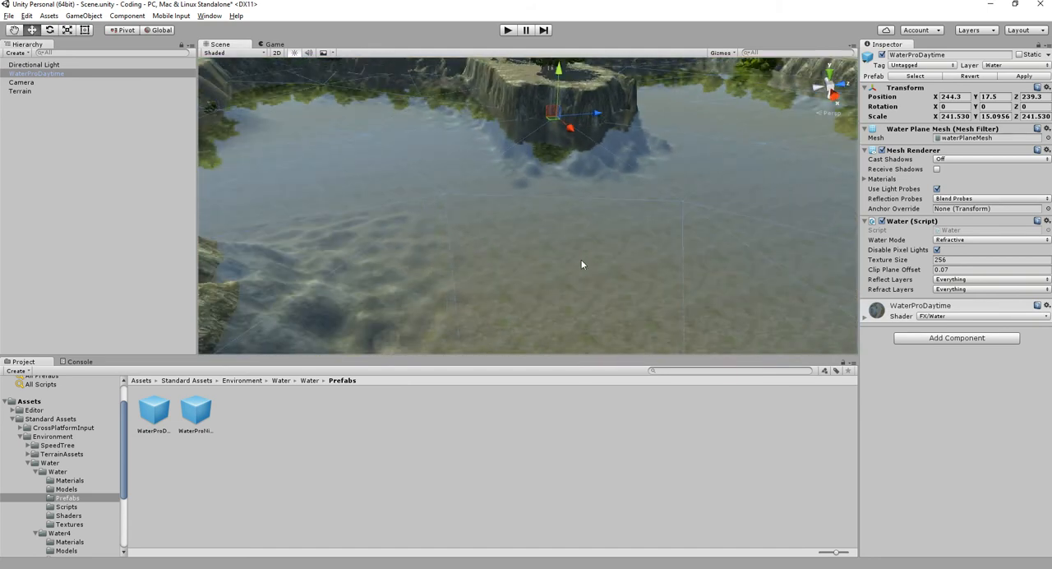
{"action": "scroll", "coordinate": [580, 264], "scroll_direction": "up", "scroll_amount": 2}
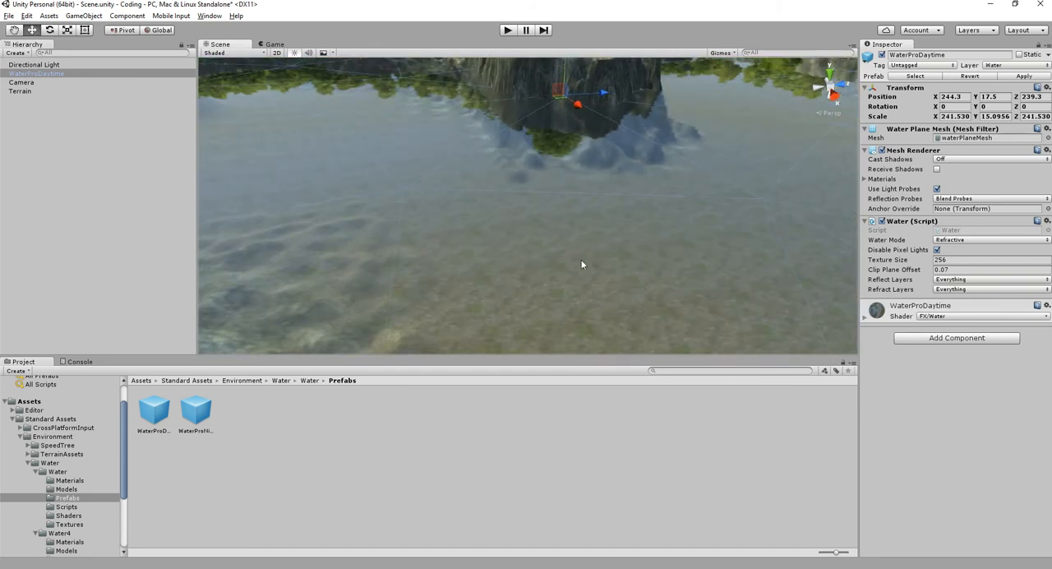
{"action": "right_click_drag", "start_coordinate": [575, 216], "coordinate": [570, 138]}
{"action": "left_click_drag", "start_coordinate": [571, 115], "coordinate": [570, 99]}
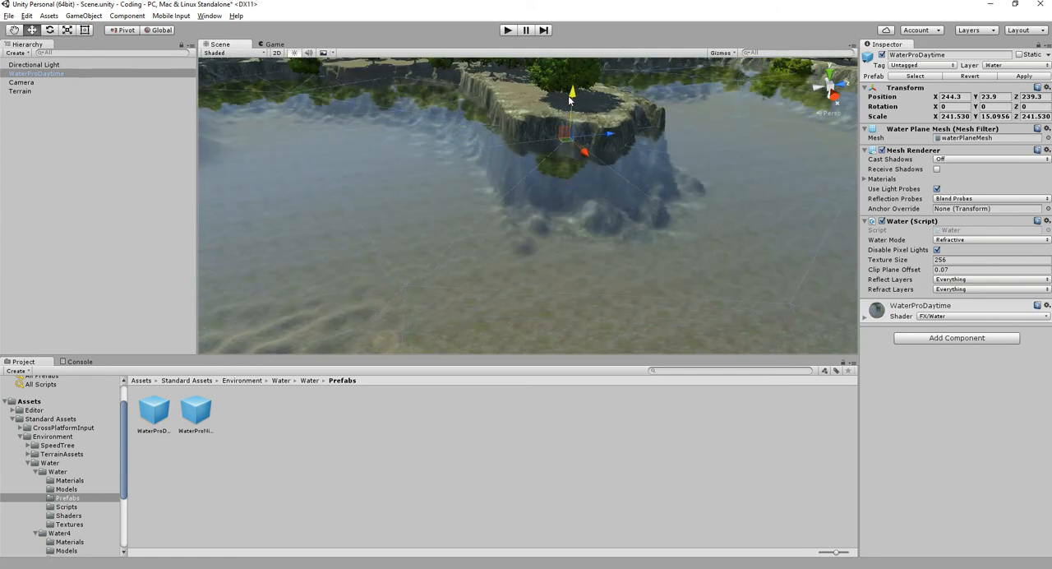
{"action": "left_click", "coordinate": [645, 418]}
- Delete the Camera object from the scene
{"action": "right_click_drag", "start_coordinate": [571, 203], "coordinate": [556, 241]}
{"action": "middle_click_drag", "start_coordinate": [344, 177], "coordinate": [728, 292]}
{"action": "left_click", "coordinate": [47, 83]}
{"action": "key", "text": "Delete"}
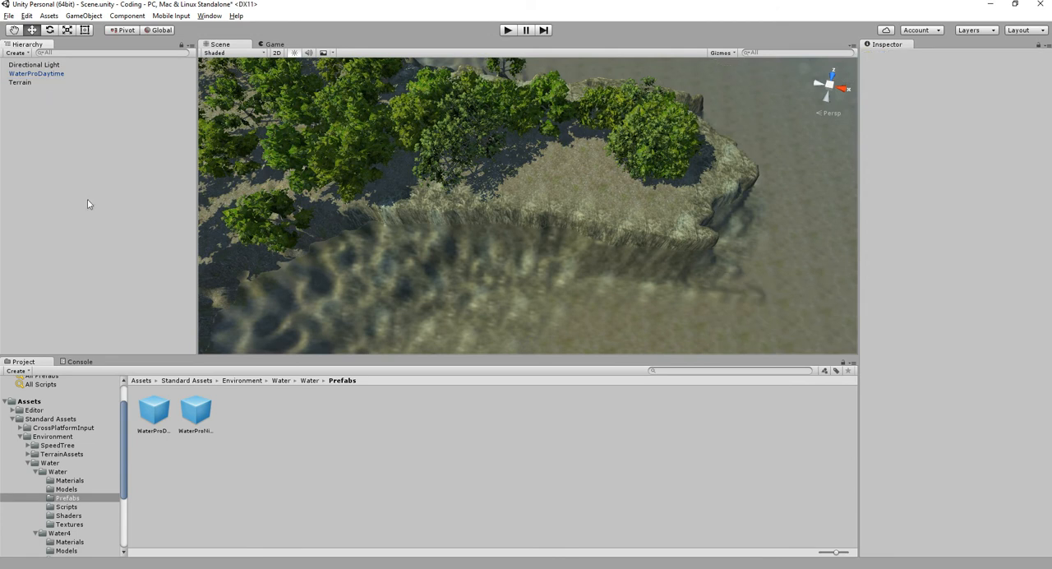
- Import the complete Characters package into the project's Assets folder
{"action": "left_click", "coordinate": [13, 419]}
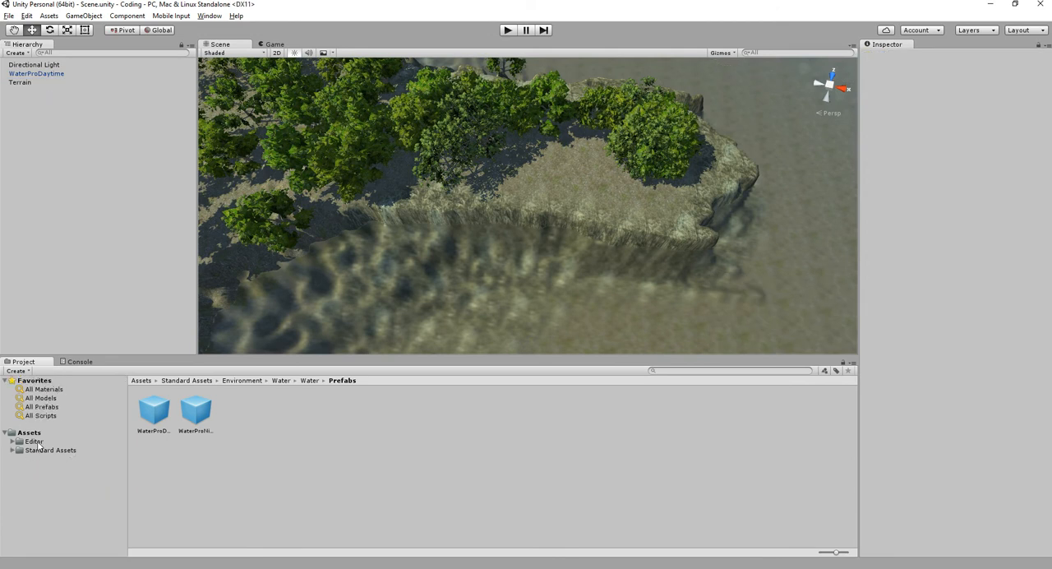
{"action": "left_click", "coordinate": [33, 433]}
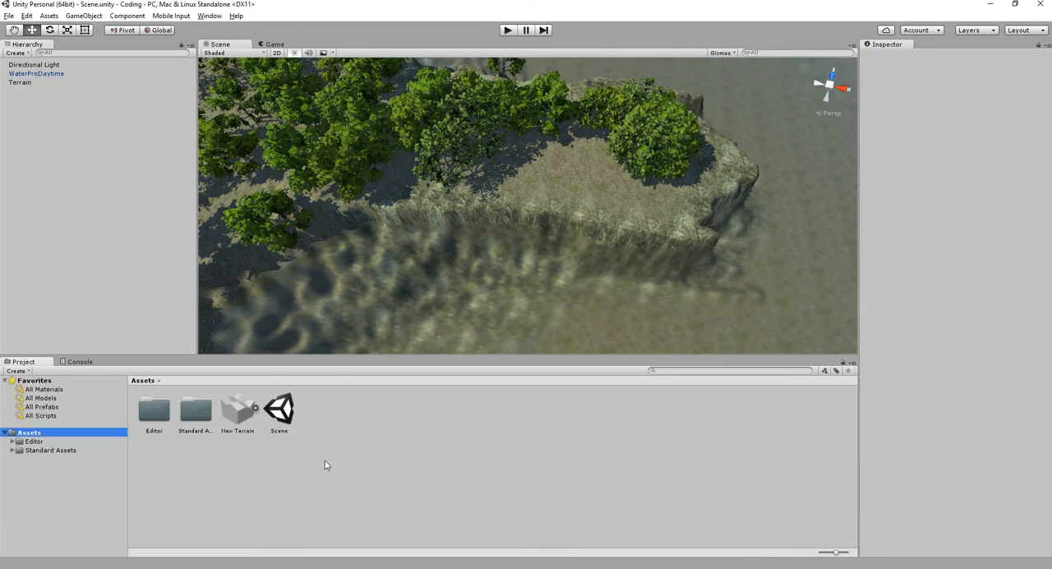
{"action": "right_click", "coordinate": [403, 484]}
{"action": "mouse_move", "coordinate": [444, 359]}
{"action": "left_click", "coordinate": [576, 402]}
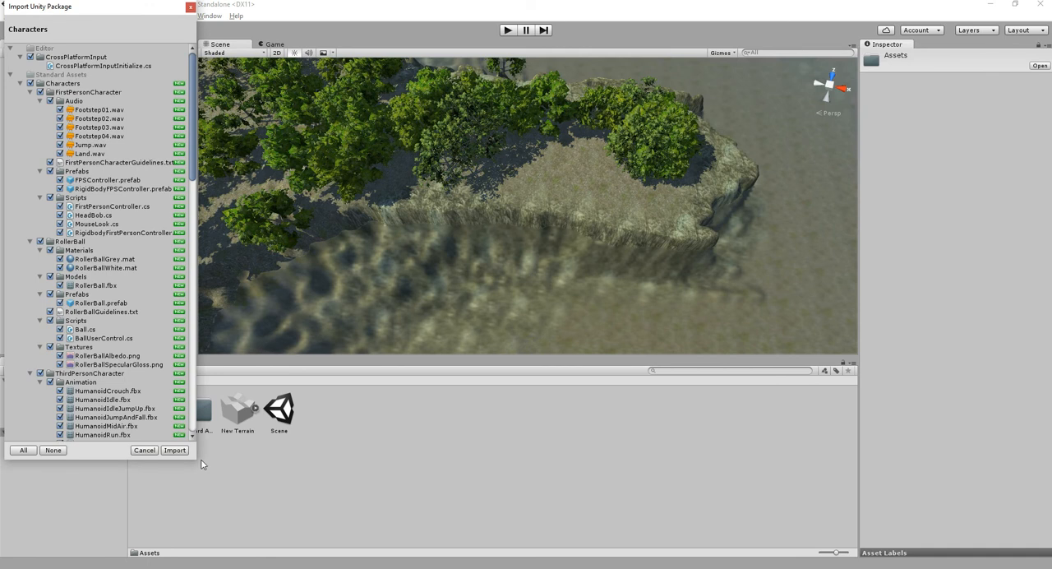
{"action": "left_click", "coordinate": [175, 450]}
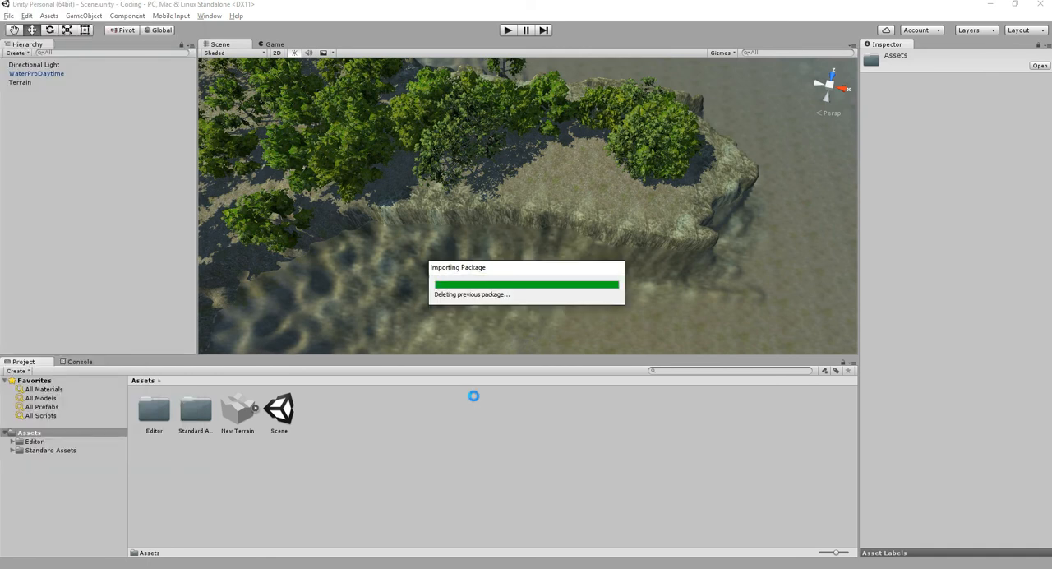
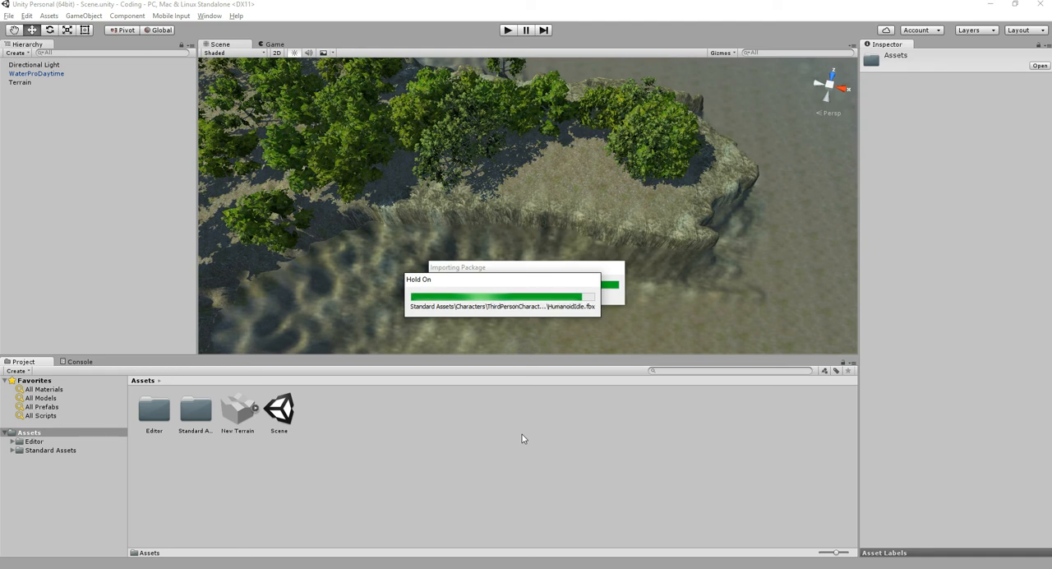
- Place the FPSController prefab from Standard Assets/Characters/FirstPersonCharacter/Prefabs on the grassy cliff top by the water, and save the scene
{"action": "left_click", "coordinate": [12, 451]}
{"action": "left_click", "coordinate": [45, 459]}
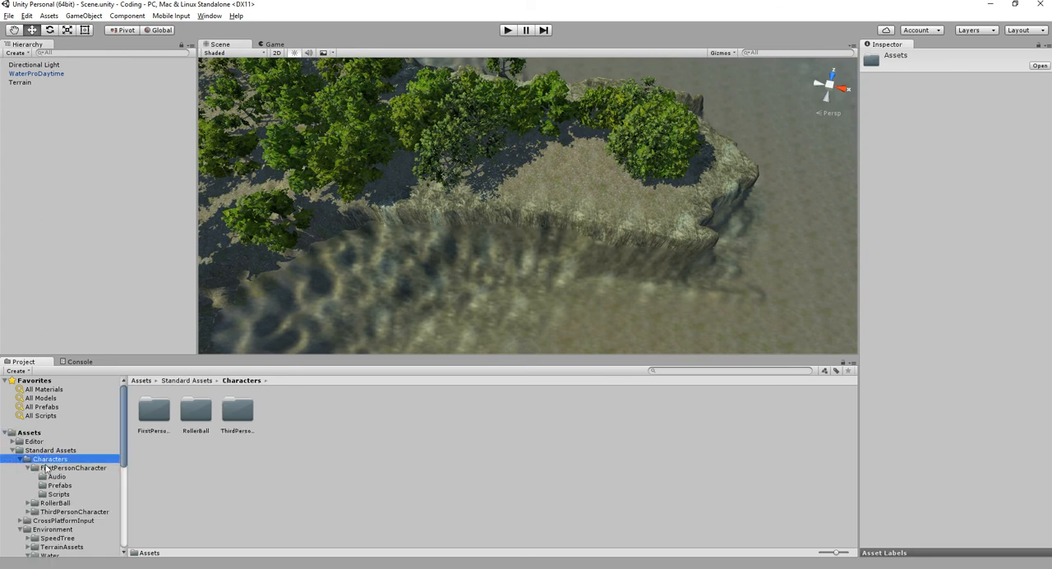
{"action": "left_click", "coordinate": [55, 467]}
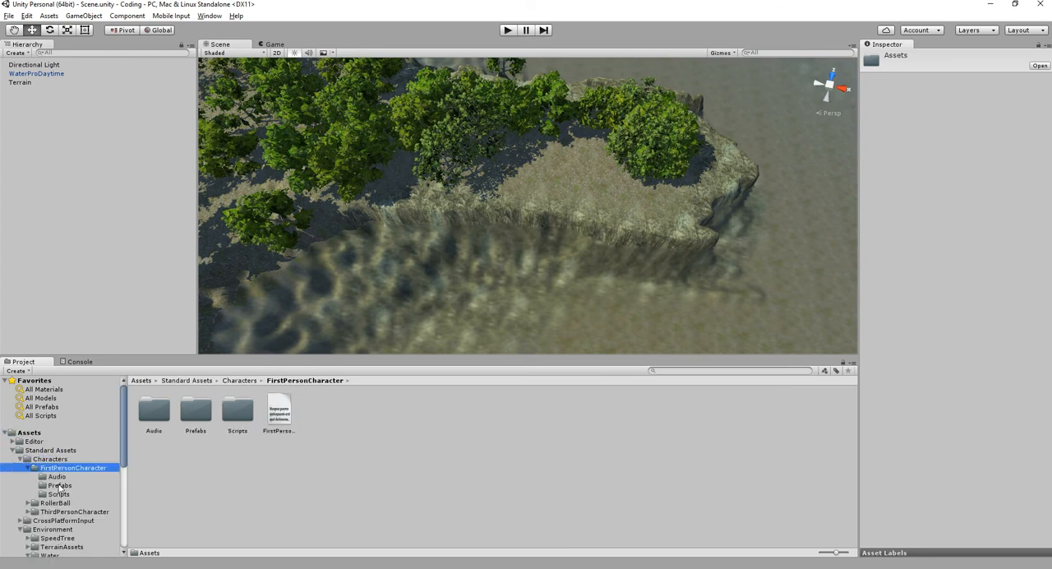
{"action": "left_click", "coordinate": [59, 485]}
{"action": "left_click_drag", "start_coordinate": [158, 416], "coordinate": [567, 229]}
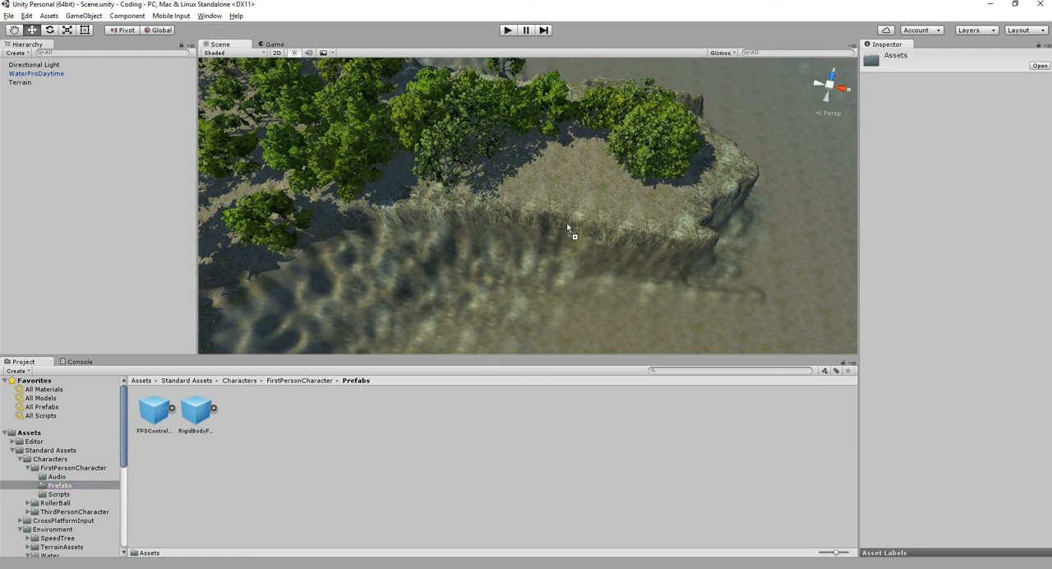
{"action": "left_click_drag", "start_coordinate": [573, 175], "coordinate": [534, 78]}
{"action": "key", "text": "f"}
{"action": "scroll", "coordinate": [593, 215], "scroll_direction": "down", "scroll_amount": 3}
{"action": "key", "text": "ctrl+s"}
- Run the scene and walk the first-person character through the grass, down the bank and into the water
{"action": "left_click", "coordinate": [508, 30]}
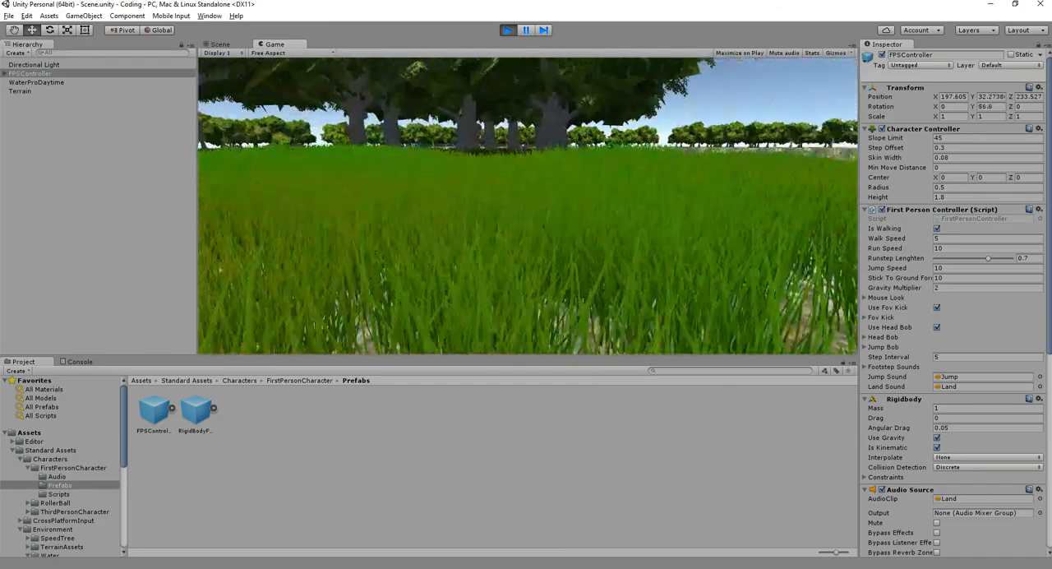
{"action": "key", "text": "shift+w"}
{"action": "key", "text": "w"}
{"action": "key", "text": "w"}
{"action": "key", "text": "w"}
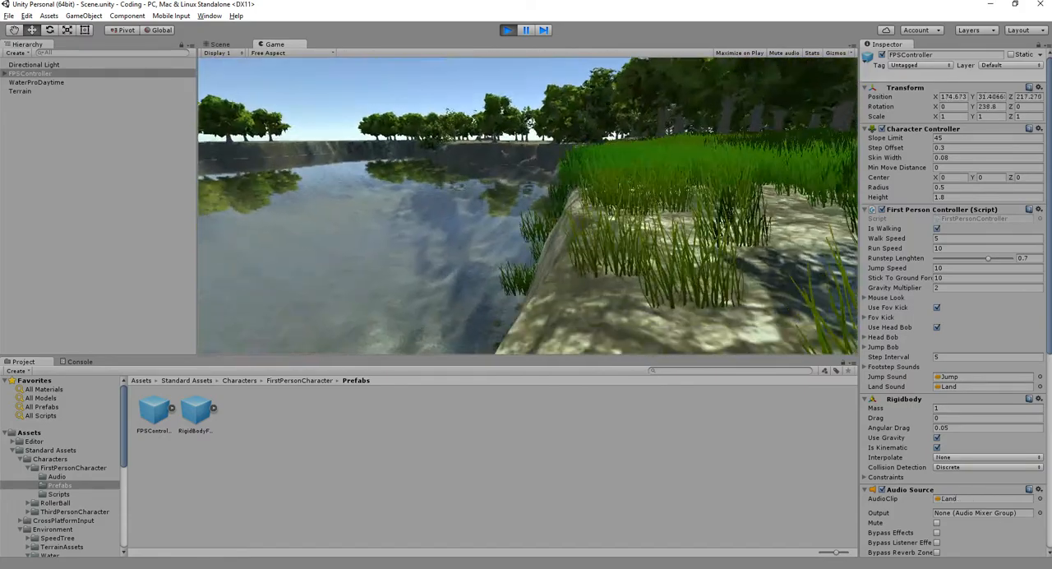
{"action": "key", "text": "w"}
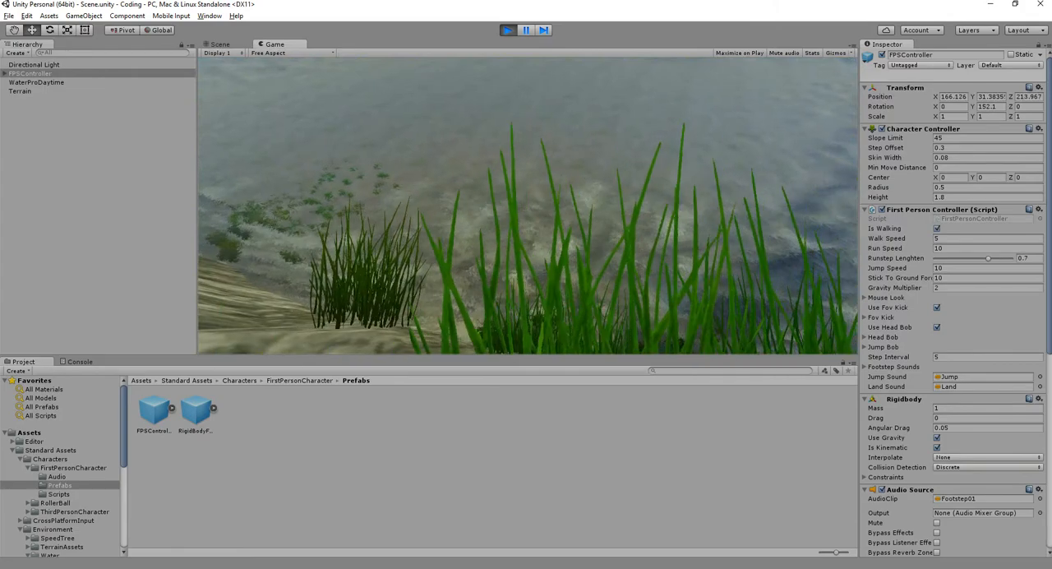
{"action": "key", "text": "w"}
{"action": "key", "text": "w"}
{"action": "key", "text": "w"}
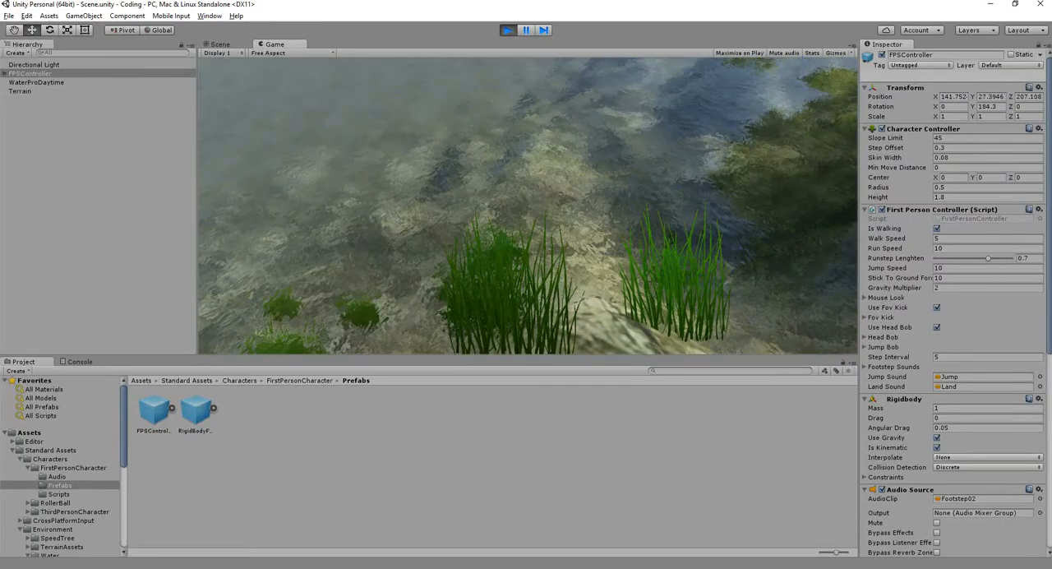
{"action": "key", "text": "w"}
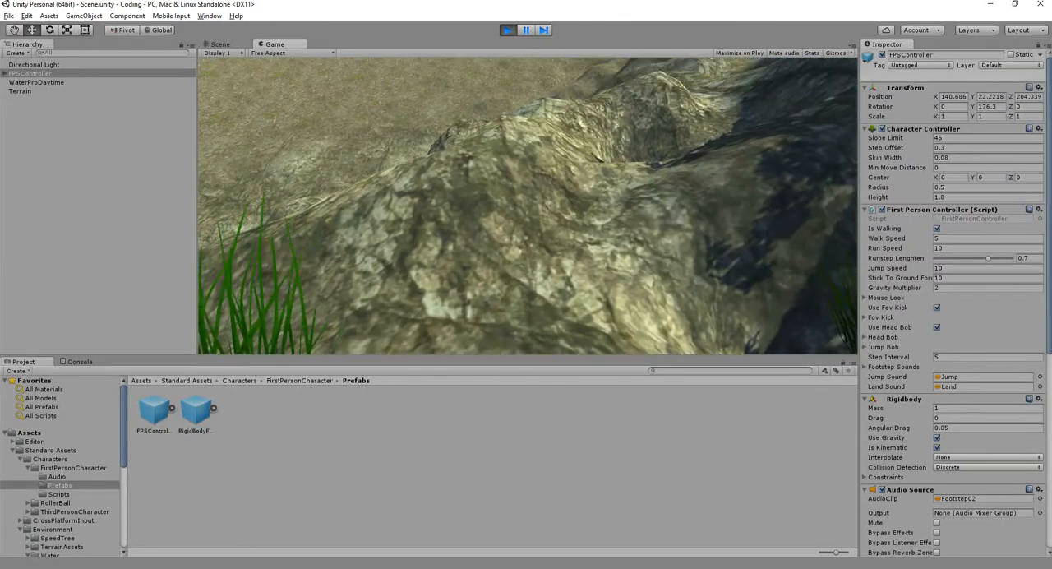
- Jump and walk the character around the submerged rocks to view the water from above and below, and stop the scene
{"action": "key", "text": "space"}
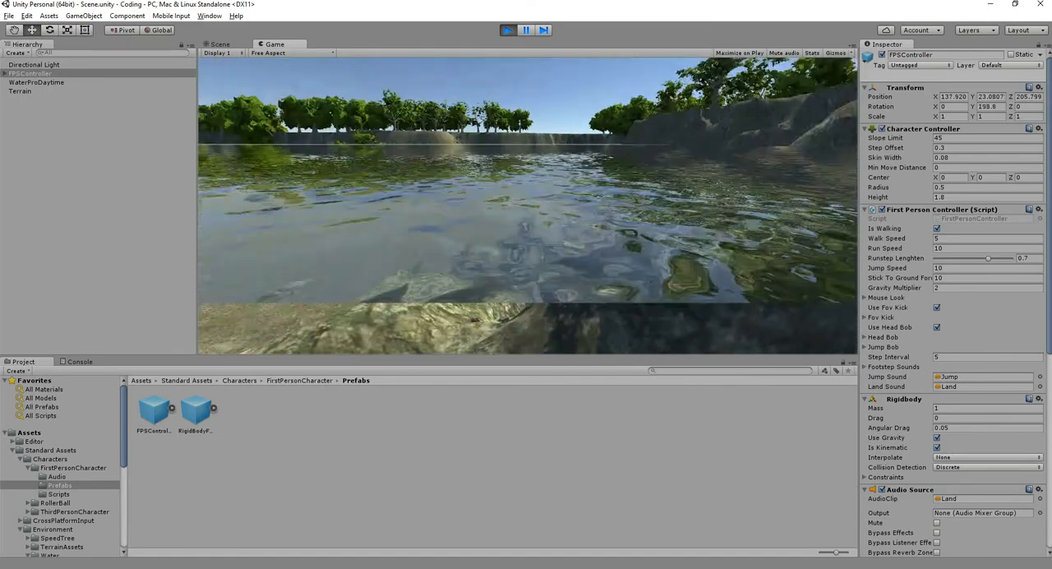
{"action": "key", "text": "w"}
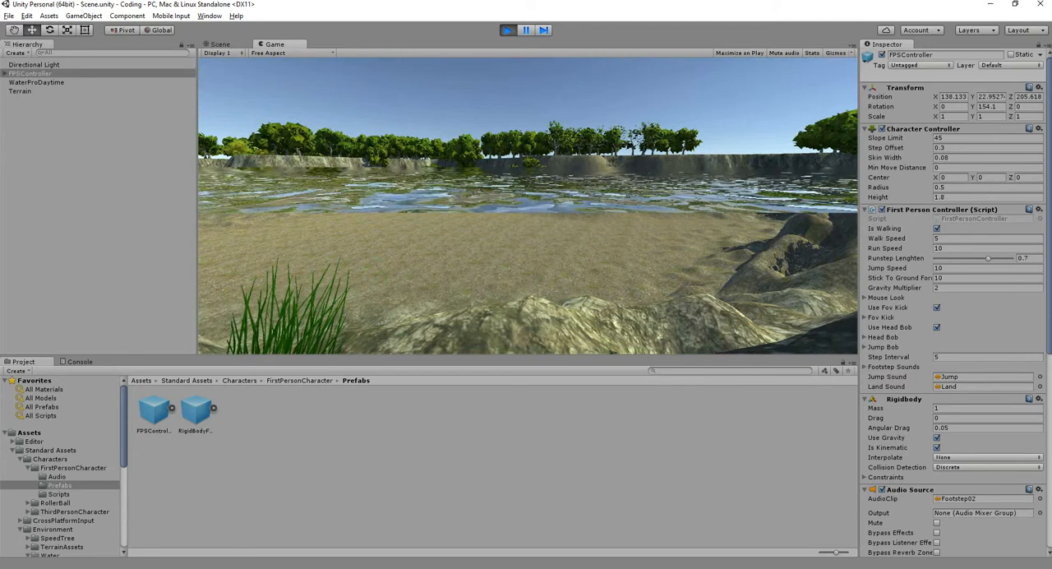
{"action": "key", "text": "w"}
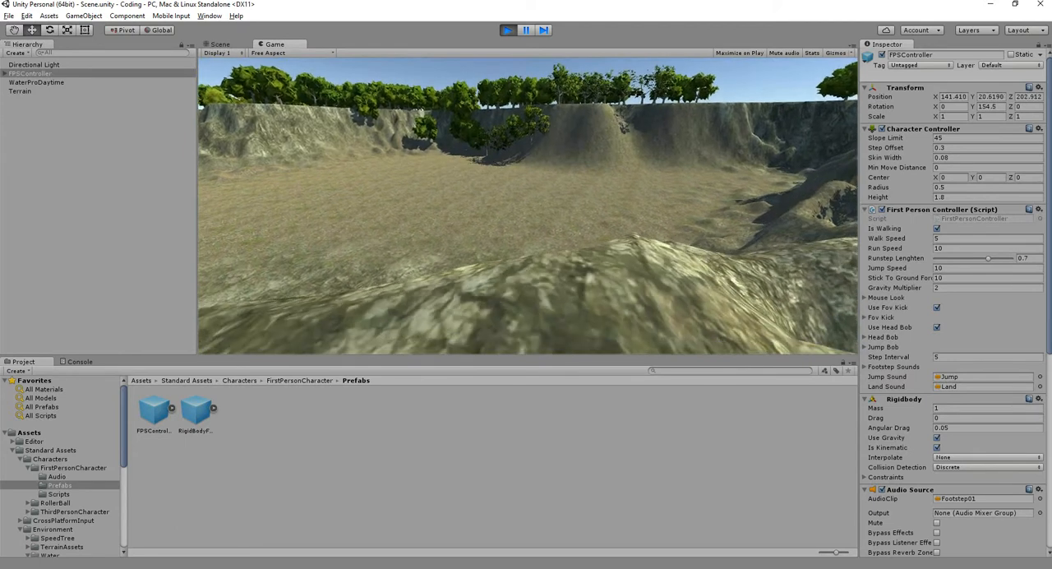
{"action": "key", "text": "d"}
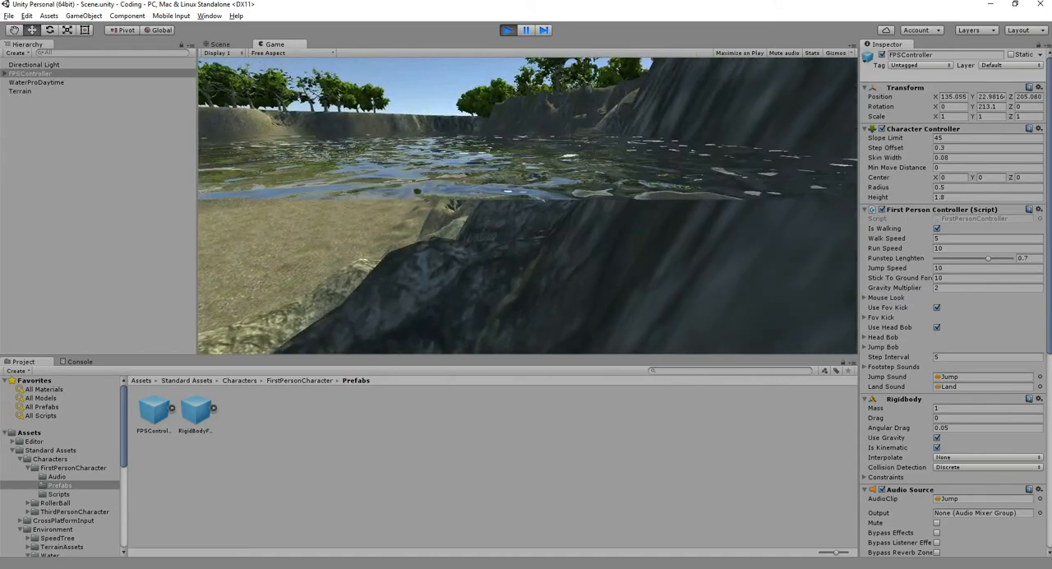
{"action": "key", "text": "space"}
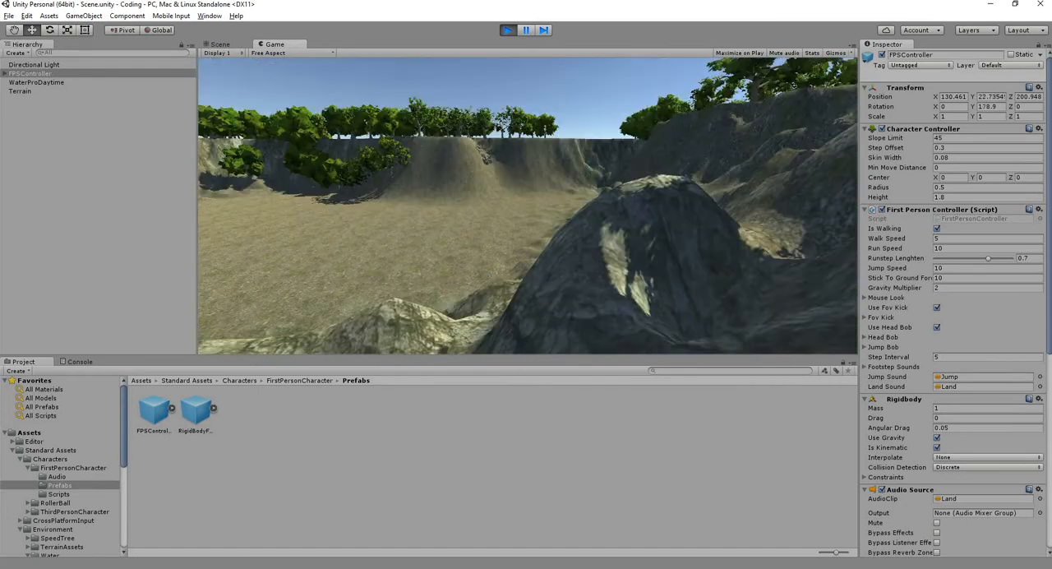
{"action": "key", "text": "w"}
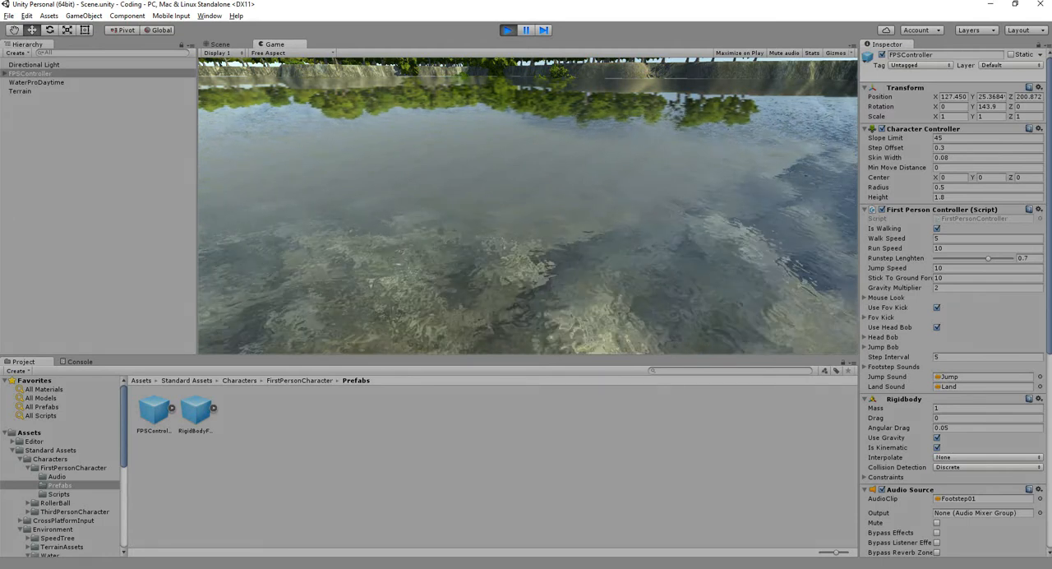
{"action": "key", "text": "ctrl+p"}
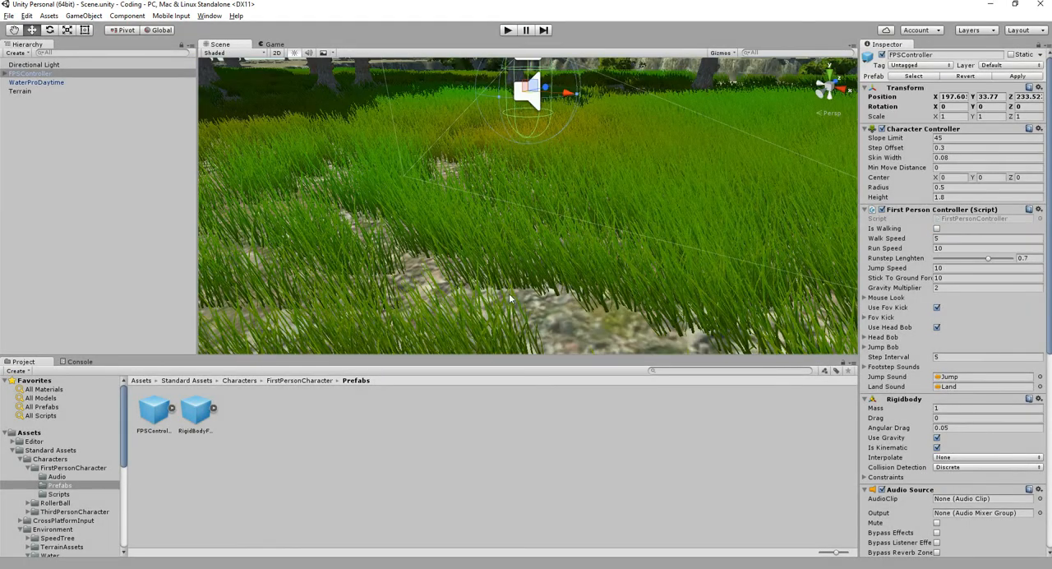
- Examine the grassy cliff around the FPSController and the water's reflections in the scene view
{"action": "left_click", "coordinate": [544, 405]}
{"action": "scroll", "coordinate": [567, 246], "scroll_direction": "down", "scroll_amount": 10}
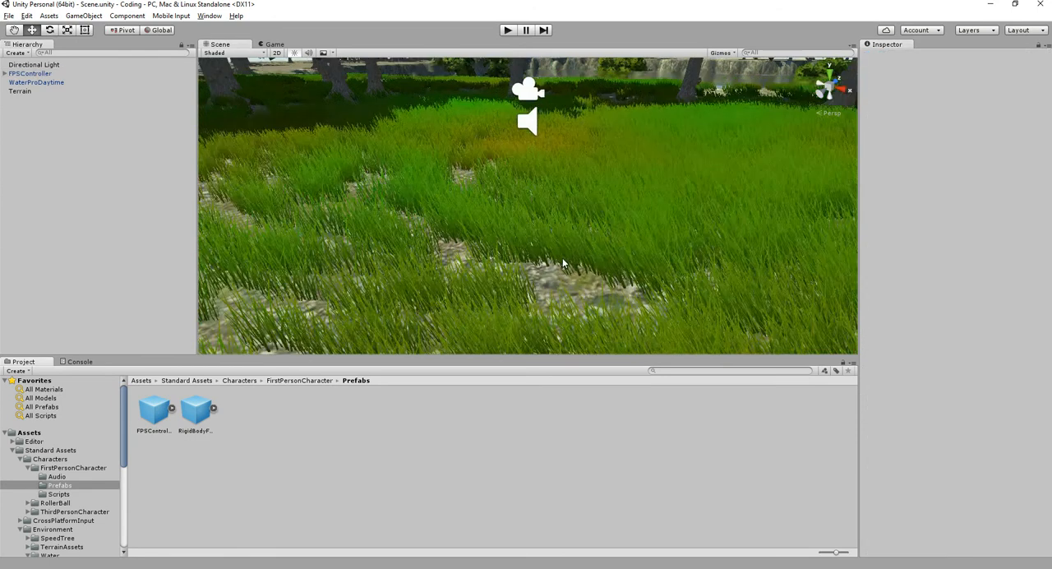
{"action": "scroll", "coordinate": [580, 276], "scroll_direction": "down", "scroll_amount": 6}
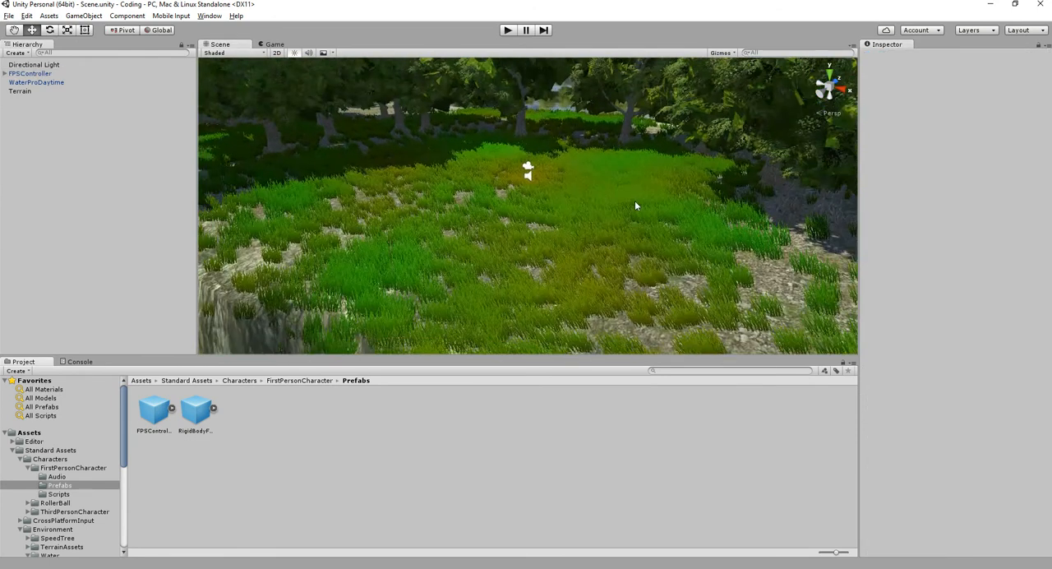
{"action": "middle_click_drag", "start_coordinate": [683, 221], "coordinate": [402, 161]}
{"action": "scroll", "coordinate": [608, 196], "scroll_direction": "down", "scroll_amount": 10}
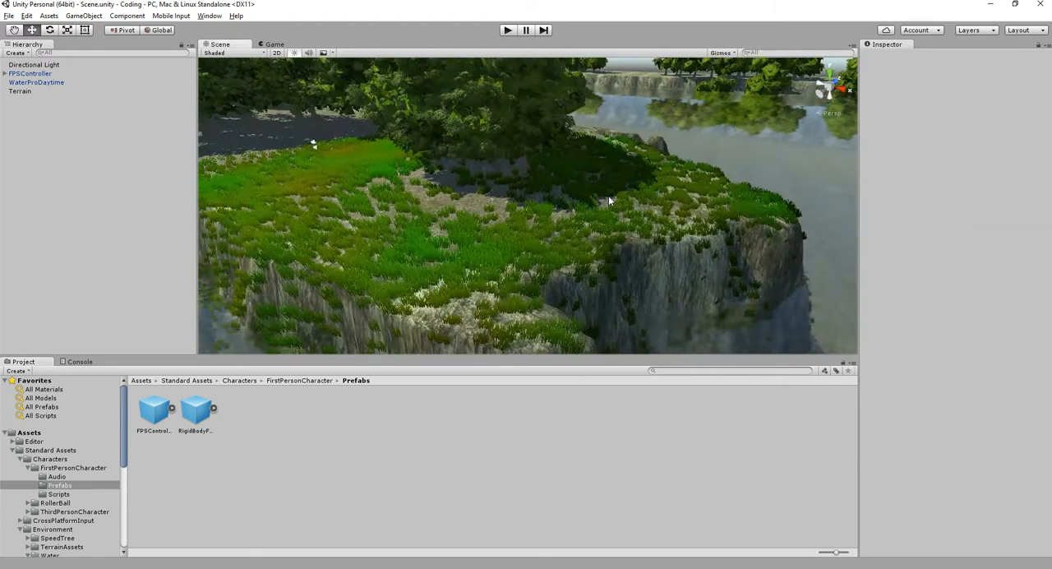
{"action": "left_click", "coordinate": [766, 208]}
{"action": "left_click_drag", "start_coordinate": [737, 210], "coordinate": [570, 120], "text": "alt"}
{"action": "left_click", "coordinate": [616, 83]}
{"action": "left_click_drag", "start_coordinate": [606, 234], "coordinate": [747, 243], "text": "alt"}
{"action": "middle_click_drag", "start_coordinate": [749, 242], "coordinate": [547, 162]}
- Run the scene again, walk the character from the grass to the water's edge, and stop it
{"action": "left_click", "coordinate": [508, 30]}
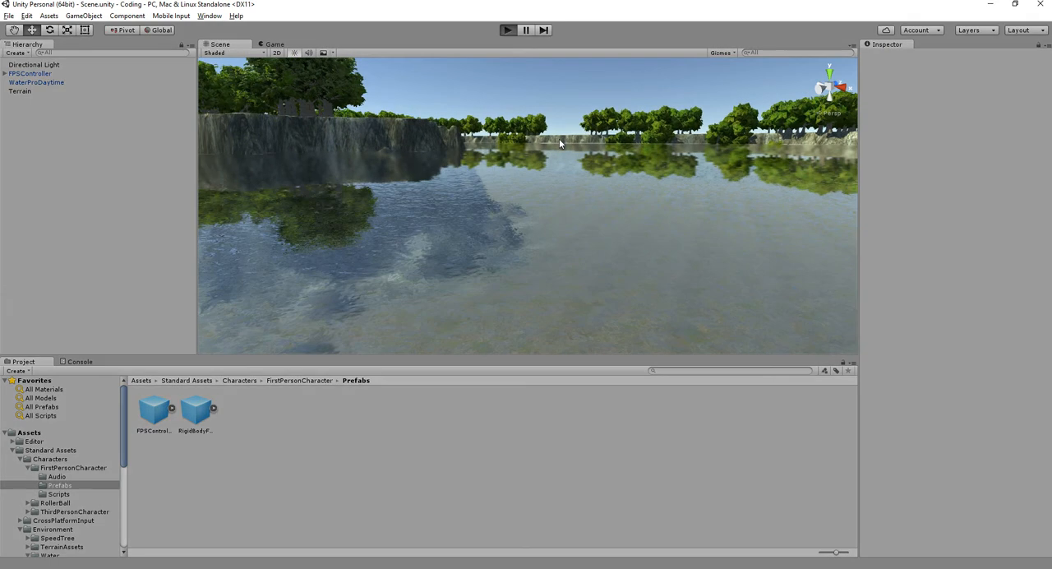
{"action": "key", "text": "w"}
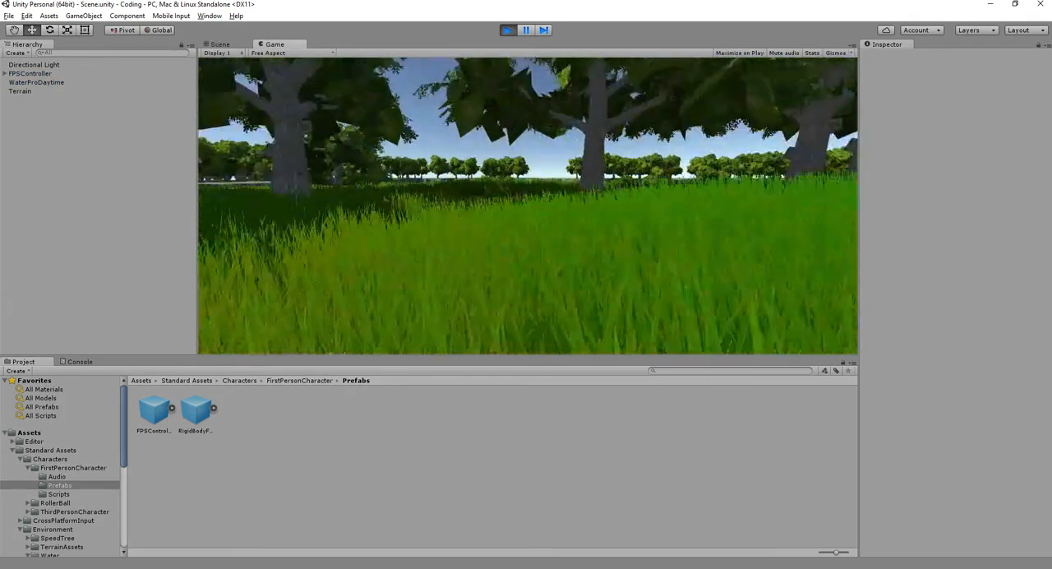
{"action": "key", "text": "w"}
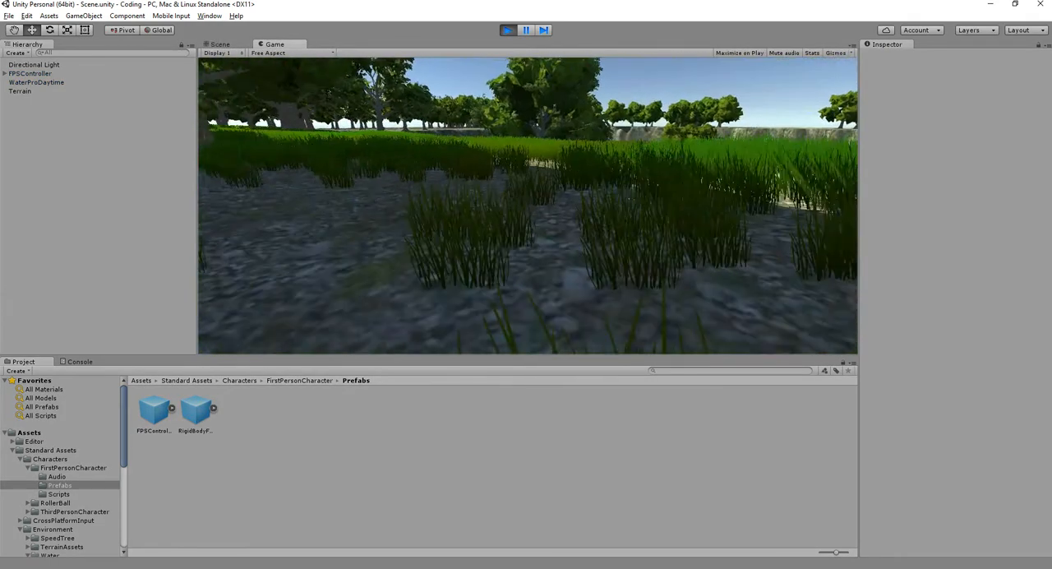
{"action": "key", "text": "w"}
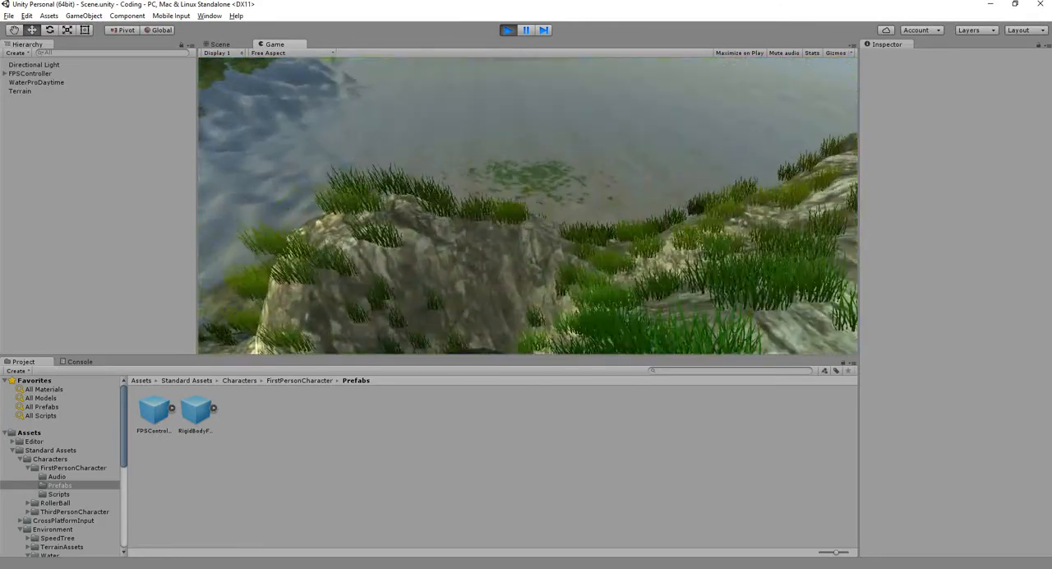
{"action": "key", "text": "w"}
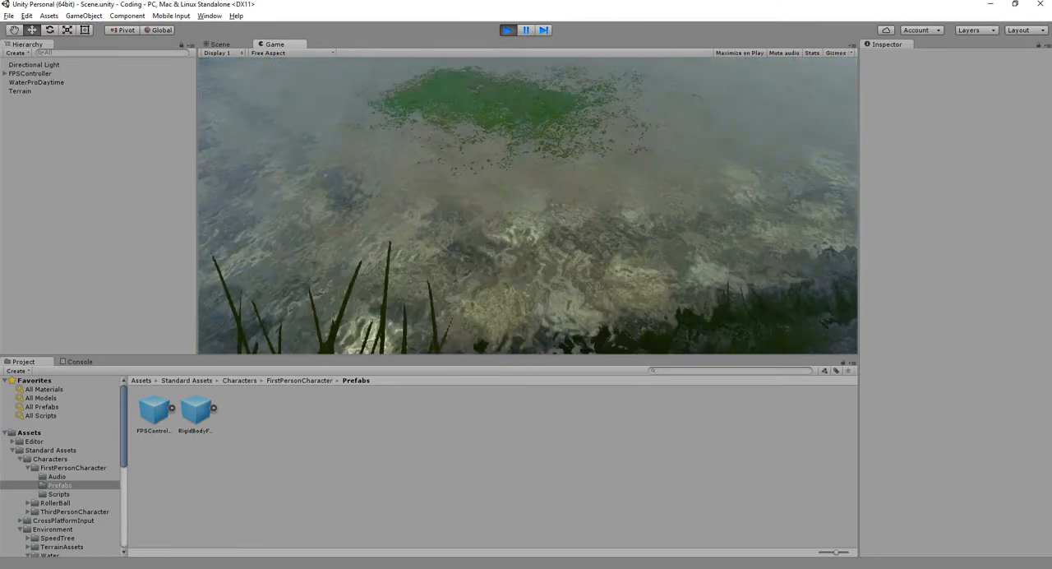
{"action": "key", "text": "ctrl+p"}
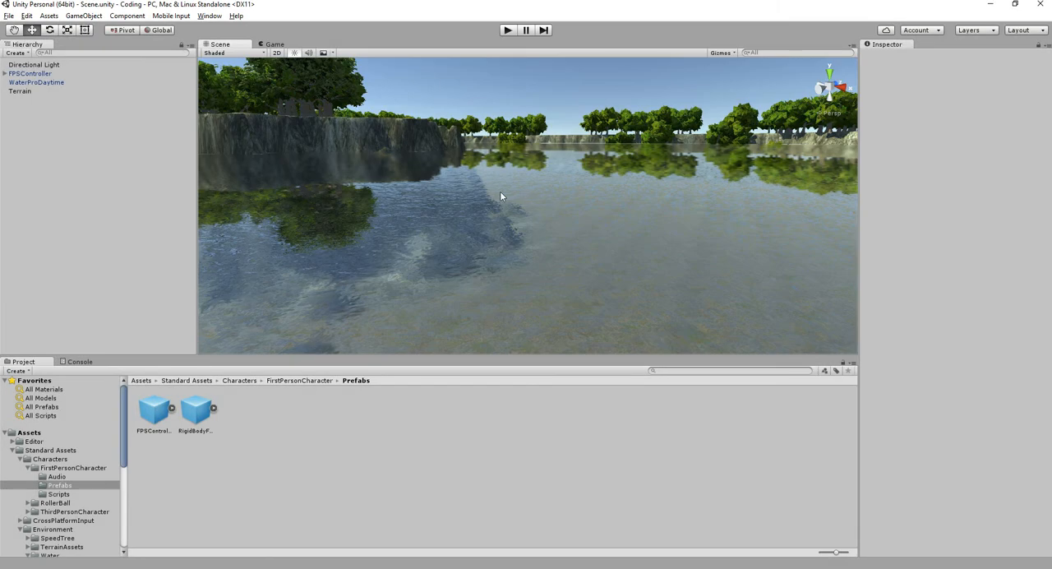
- Select the Directional Light, frame it in the scene view and activate the Rotate tool
{"action": "scroll", "coordinate": [499, 85], "scroll_direction": "down", "scroll_amount": 5}
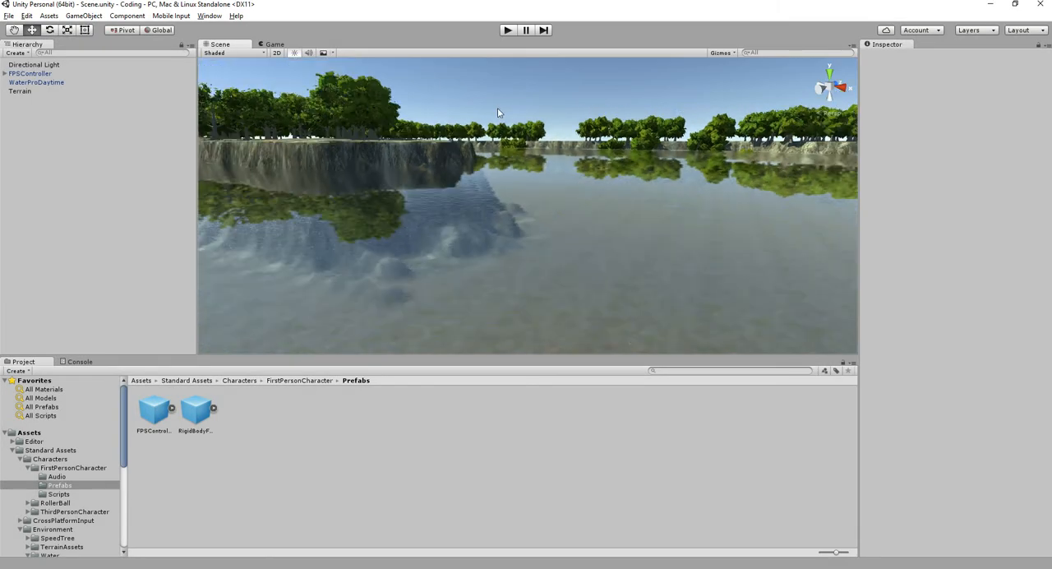
{"action": "left_click", "coordinate": [54, 65]}
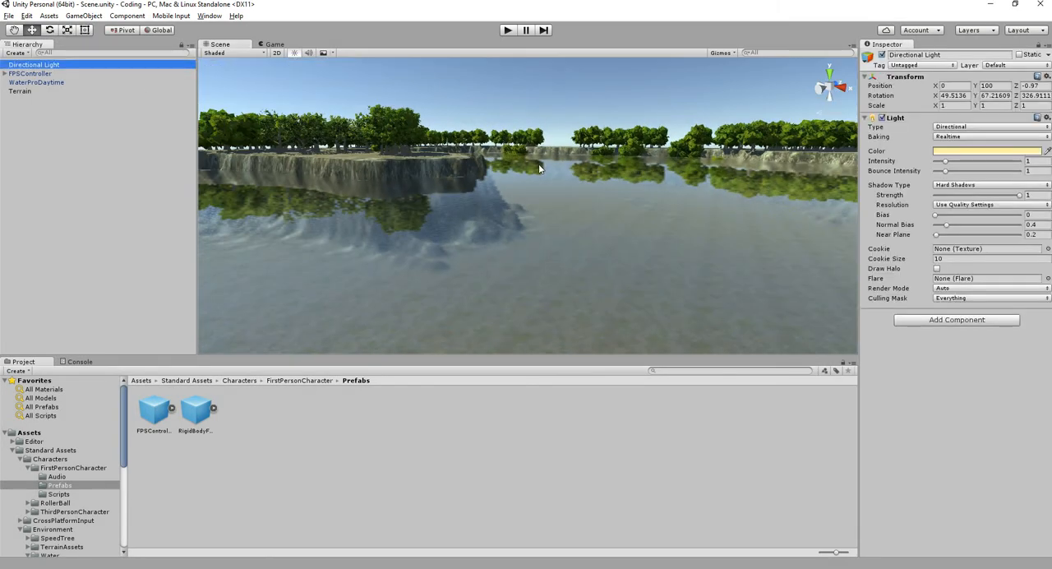
{"action": "key", "text": "f"}
{"action": "left_click_drag", "start_coordinate": [538, 164], "coordinate": [615, 266], "text": "alt"}
{"action": "scroll", "coordinate": [649, 190], "scroll_direction": "down", "scroll_amount": 5}
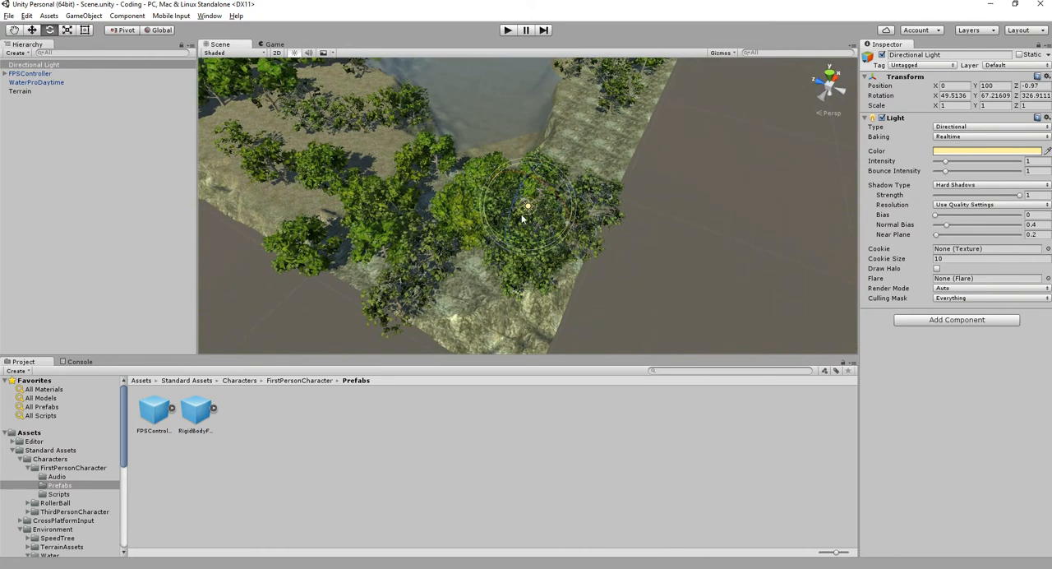
- Try a rotation of the Directional Light above the terrain and undo it
{"action": "mouse_move", "coordinate": [514, 201]}
{"action": "left_mouse_down"}
{"action": "mouse_move", "coordinate": [504, 235]}
{"action": "mouse_move", "coordinate": [528, 205]}
{"action": "mouse_move", "coordinate": [515, 217]}
{"action": "mouse_move", "coordinate": [484, 174]}
{"action": "left_mouse_up"}
{"action": "key", "text": "ctrl+z"}
{"action": "left_click_drag", "start_coordinate": [506, 222], "coordinate": [674, 234], "text": "alt"}
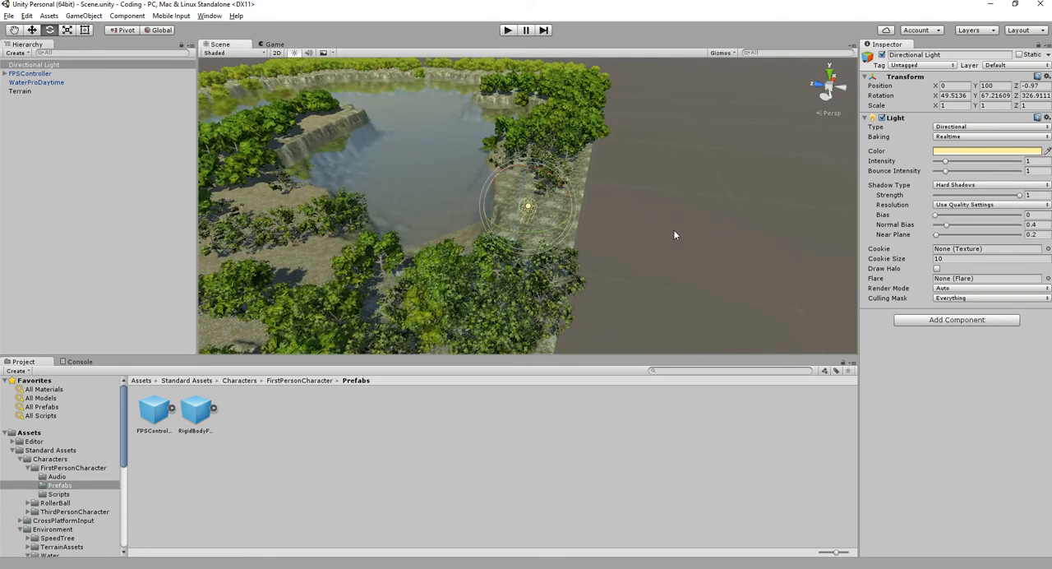
{"action": "left_click_drag", "start_coordinate": [674, 231], "coordinate": [651, 223], "text": "alt"}
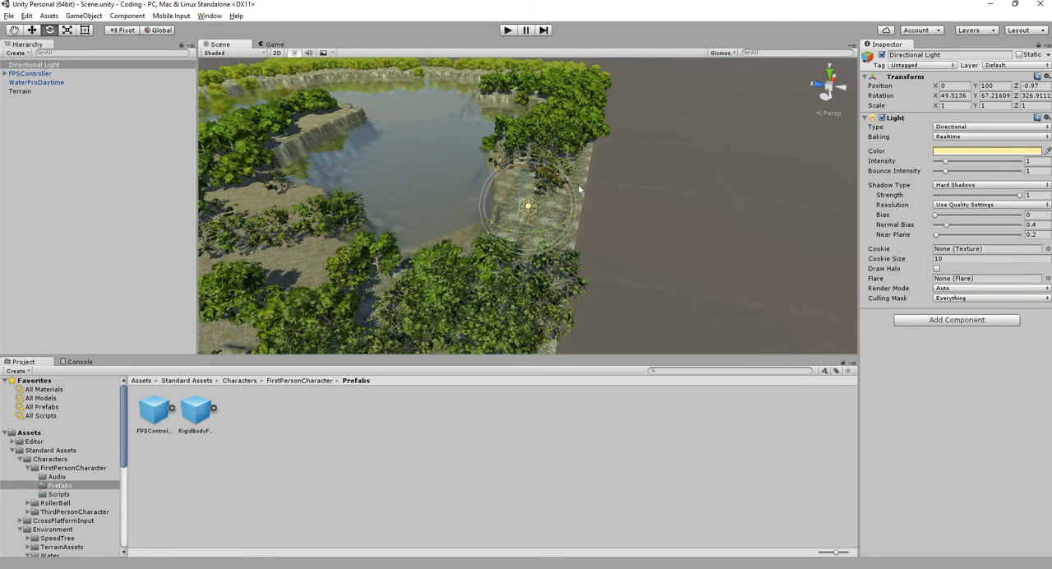
- Switch the transform handles to Local and rotate the Directional Light to about X 19.86, Y 31.34, Z 305.33
{"action": "left_click", "coordinate": [123, 30]}
{"action": "left_click", "coordinate": [156, 31]}
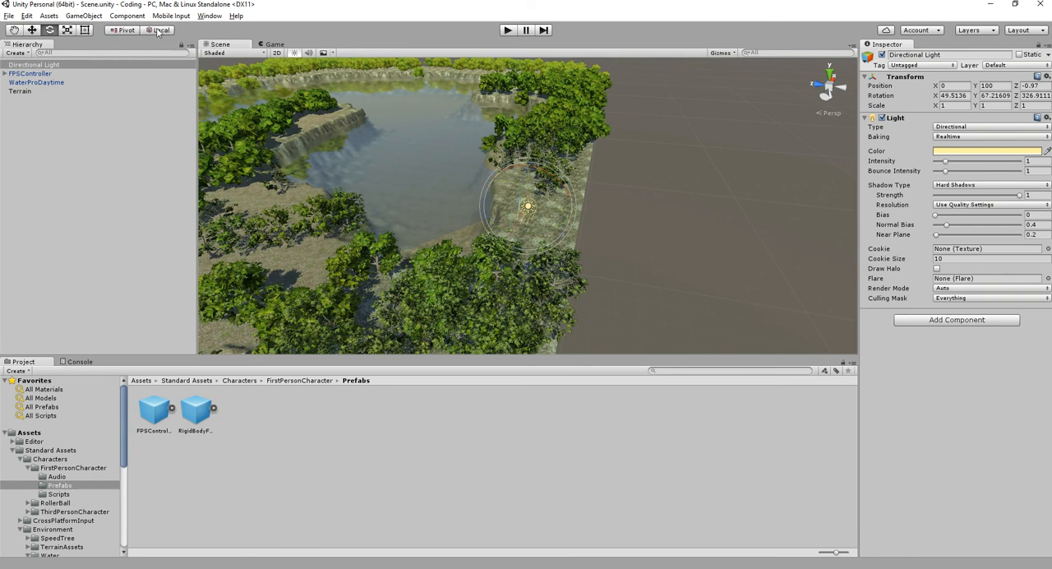
{"action": "left_click_drag", "start_coordinate": [459, 199], "coordinate": [220, 80], "text": "alt"}
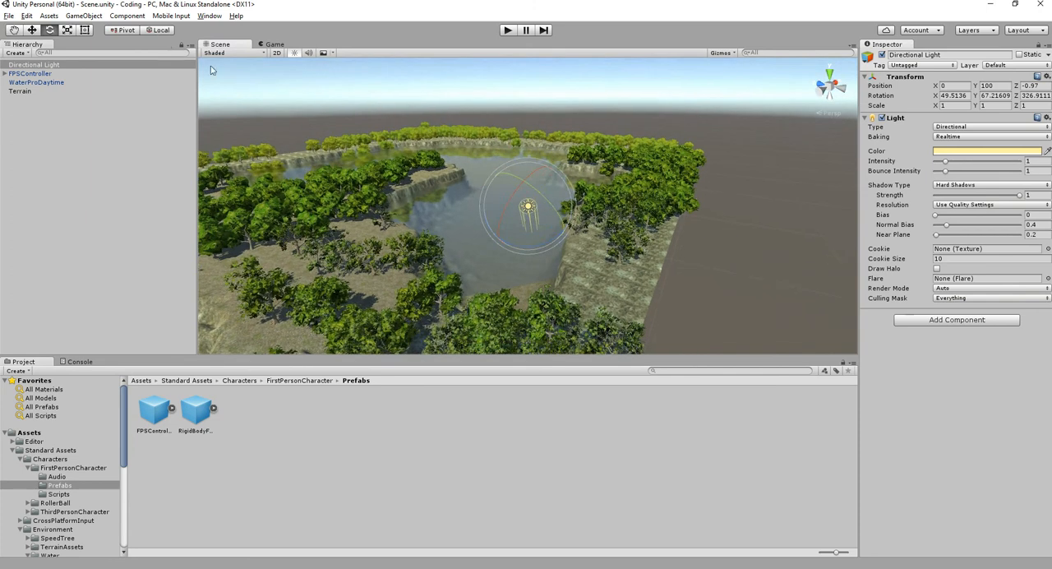
{"action": "left_click", "coordinate": [163, 30]}
{"action": "left_click_drag", "start_coordinate": [502, 193], "coordinate": [596, 223], "text": "alt"}
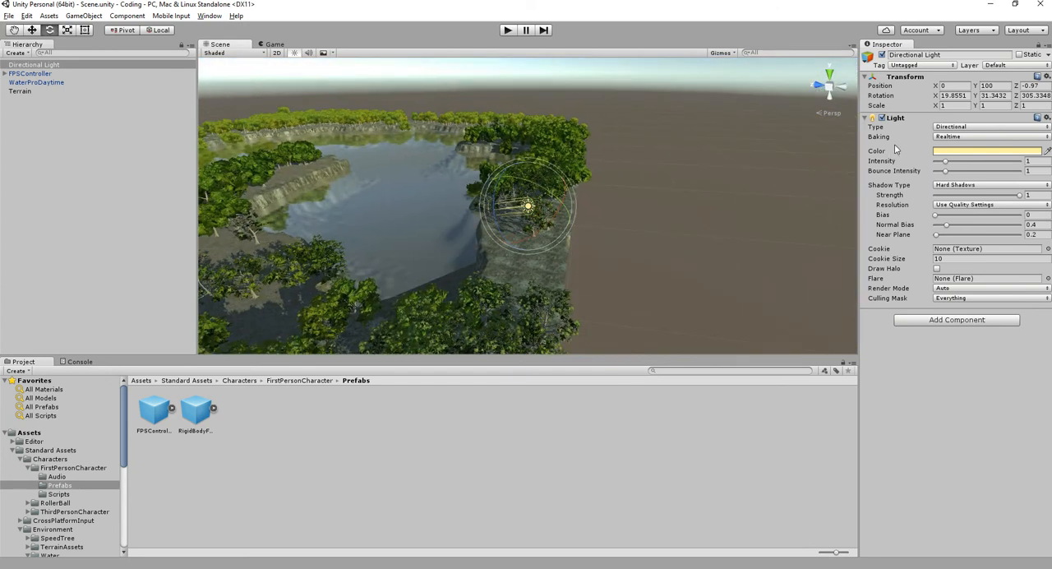
{"action": "middle_click_drag", "start_coordinate": [520, 198], "coordinate": [621, 171]}
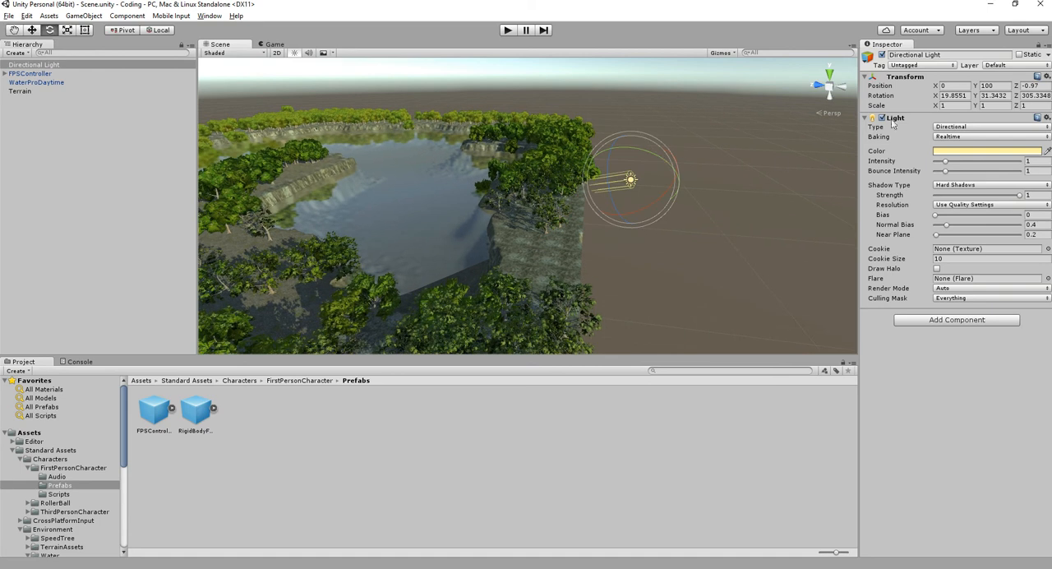
- Try the Spot type on the Directional Light, and switch its type to Point
{"action": "left_click", "coordinate": [950, 128]}
{"action": "left_click", "coordinate": [955, 137]}
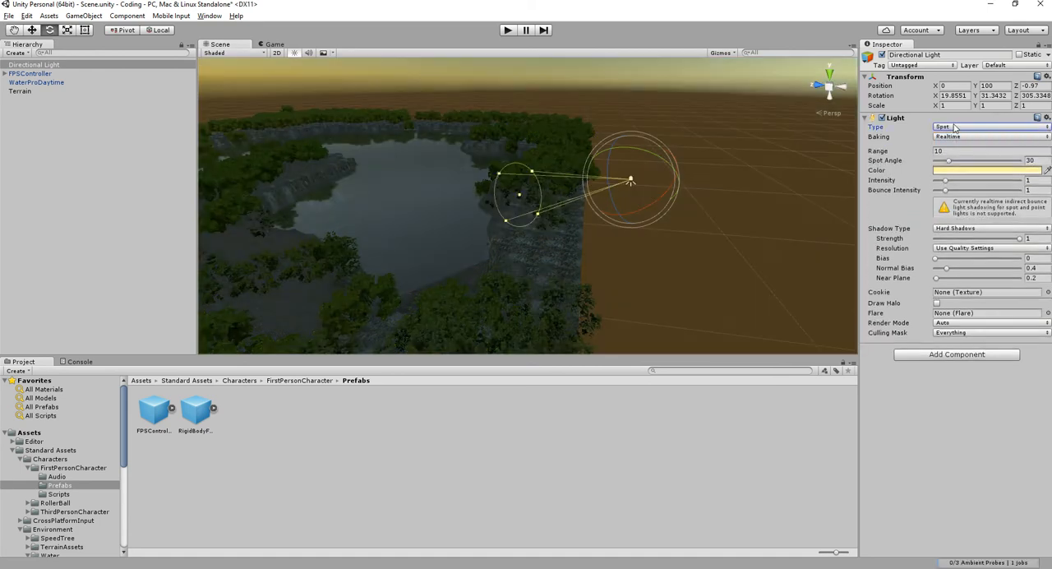
{"action": "left_click", "coordinate": [953, 128]}
{"action": "left_click", "coordinate": [958, 162]}
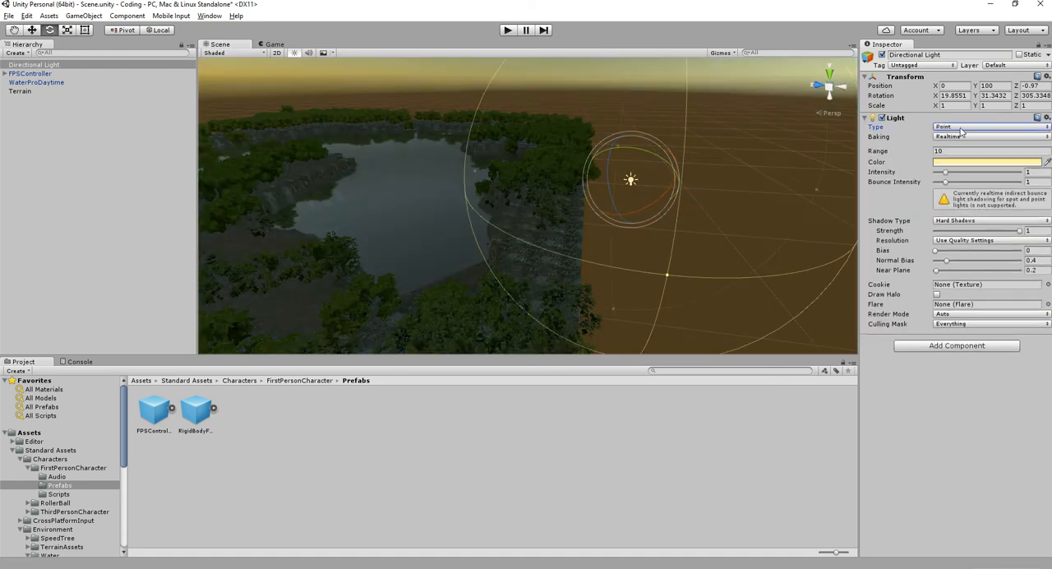
- Set the light's type back to Directional and rotate it to about X 28.36, Y 38.29, Z 308.18
{"action": "left_click", "coordinate": [953, 127]}
{"action": "left_click", "coordinate": [974, 174]}
{"action": "left_click", "coordinate": [954, 127]}
{"action": "left_click", "coordinate": [961, 151]}
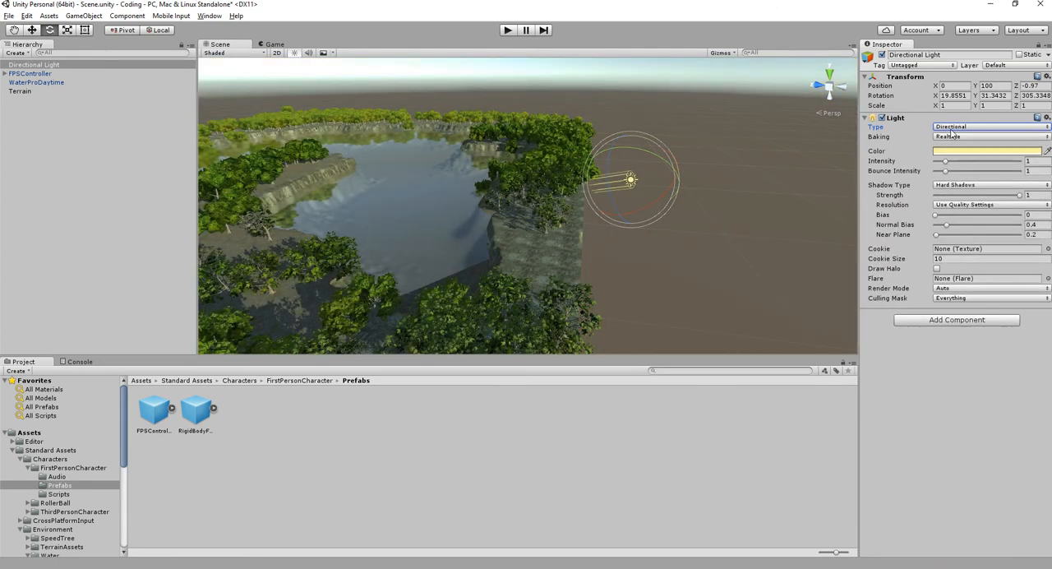
{"action": "left_click_drag", "start_coordinate": [664, 185], "coordinate": [493, 174], "text": "alt"}
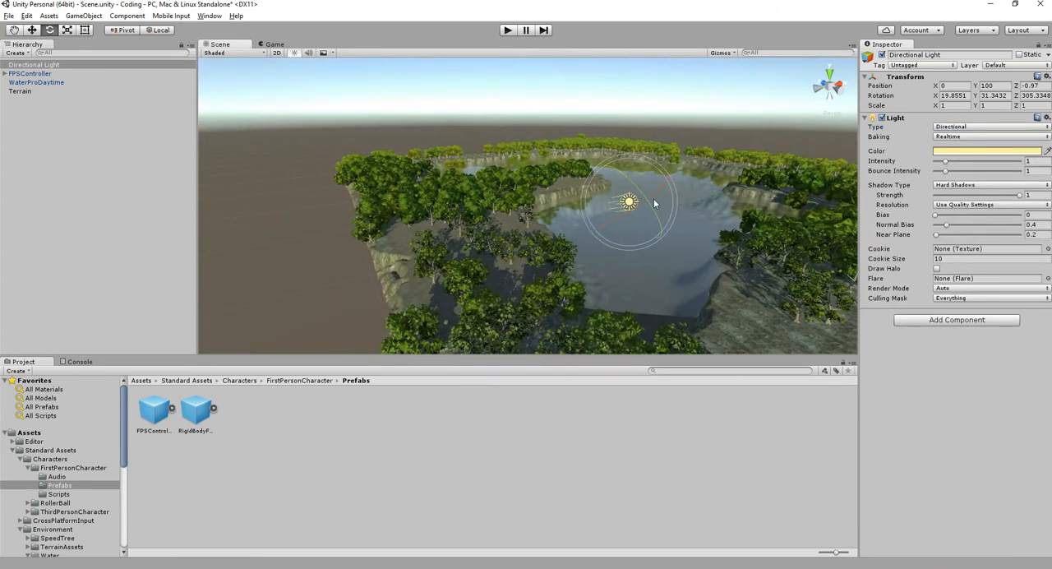
{"action": "left_click_drag", "start_coordinate": [635, 186], "coordinate": [618, 169]}
- Try darker colours on the Directional Light and set its colour to the pale yellow FFFDCC
{"action": "left_click", "coordinate": [949, 151]}
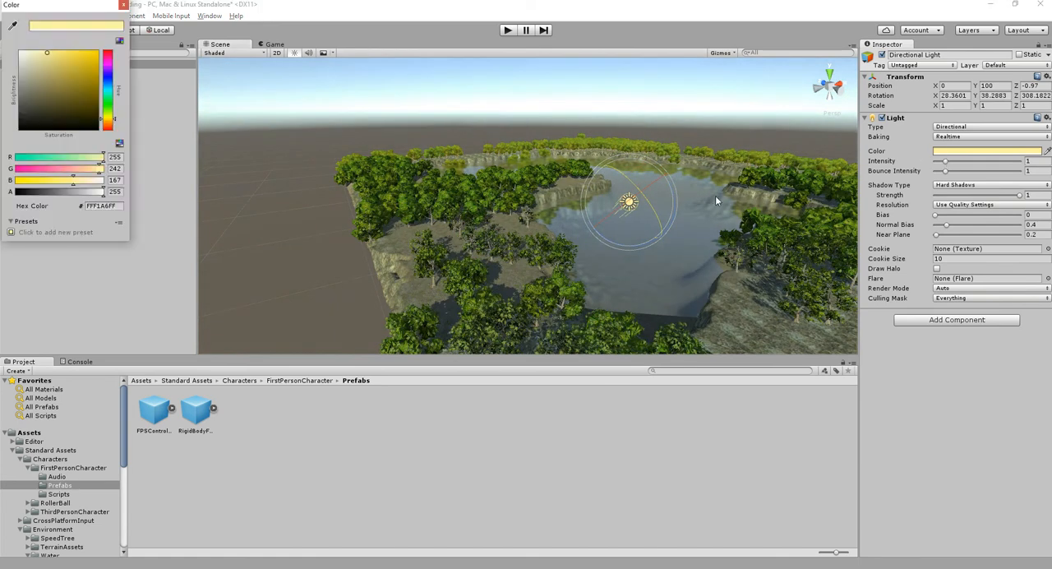
{"action": "left_click_drag", "start_coordinate": [52, 79], "coordinate": [69, 137]}
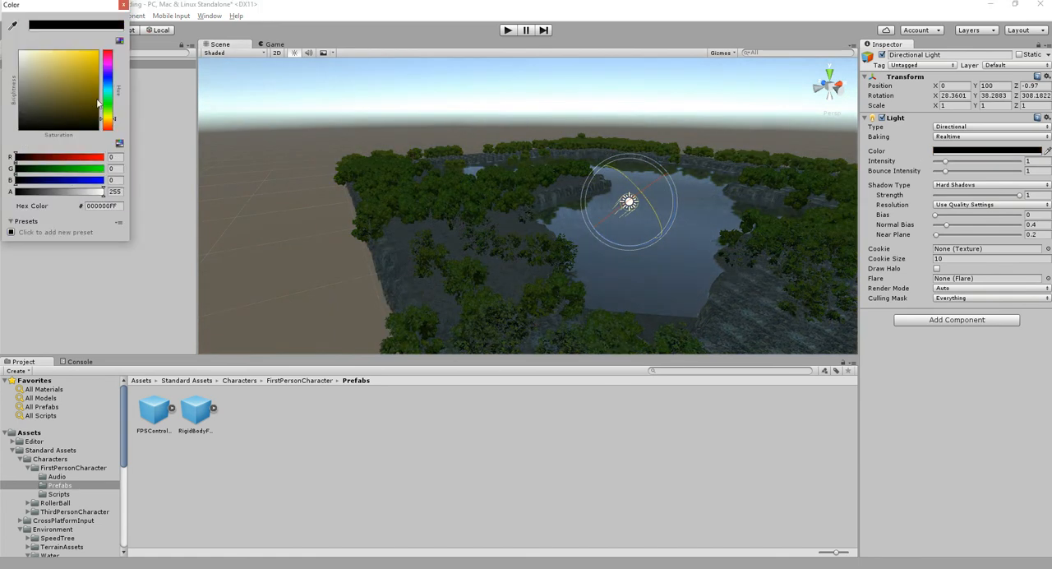
{"action": "left_click_drag", "start_coordinate": [108, 87], "coordinate": [113, 118]}
{"action": "left_click_drag", "start_coordinate": [89, 66], "coordinate": [110, 27]}
{"action": "mouse_move", "coordinate": [64, 86]}
{"action": "left_mouse_down"}
{"action": "mouse_move", "coordinate": [62, 97]}
{"action": "mouse_move", "coordinate": [41, 53]}
{"action": "left_mouse_up"}
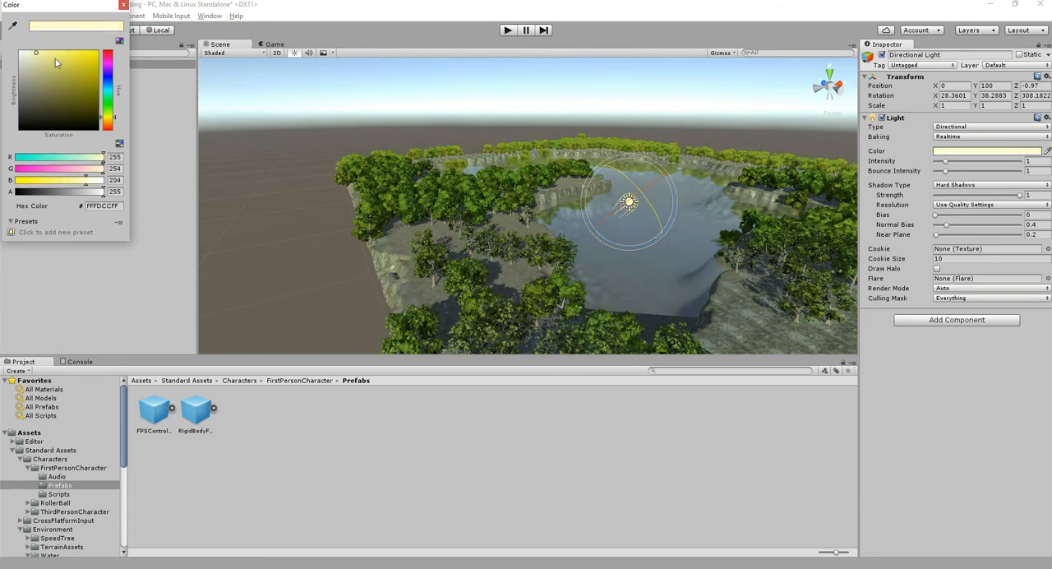
{"action": "left_click", "coordinate": [123, 5]}
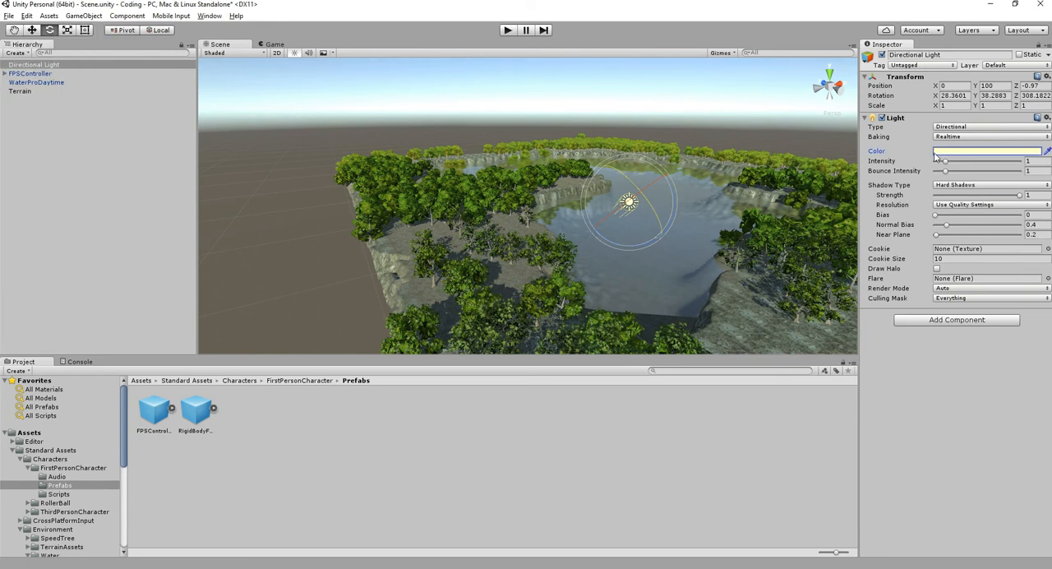
- Try an Intensity of 8 on the Directional Light and set it back to 1
{"action": "left_click_drag", "start_coordinate": [944, 167], "coordinate": [1012, 160]}
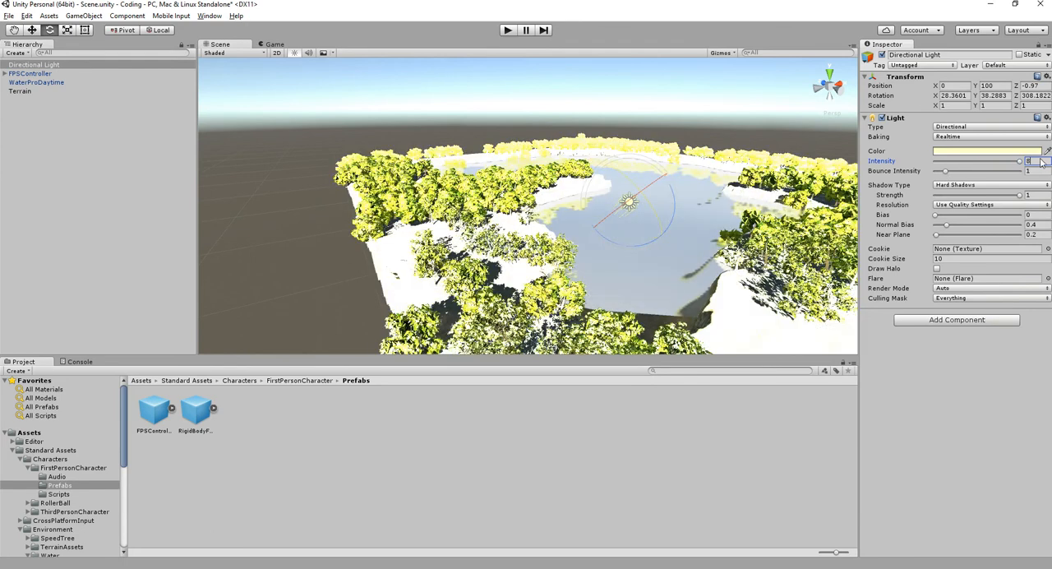
{"action": "type", "text": "1"}
{"action": "key", "text": "Tab"}
- Try a Bounce Intensity of about 2.14 on the Directional Light and set it back to 1
{"action": "left_click_drag", "start_coordinate": [530, 253], "coordinate": [673, 269], "text": "alt"}
{"action": "middle_click_drag", "start_coordinate": [479, 272], "coordinate": [670, 203], "text": "alt"}
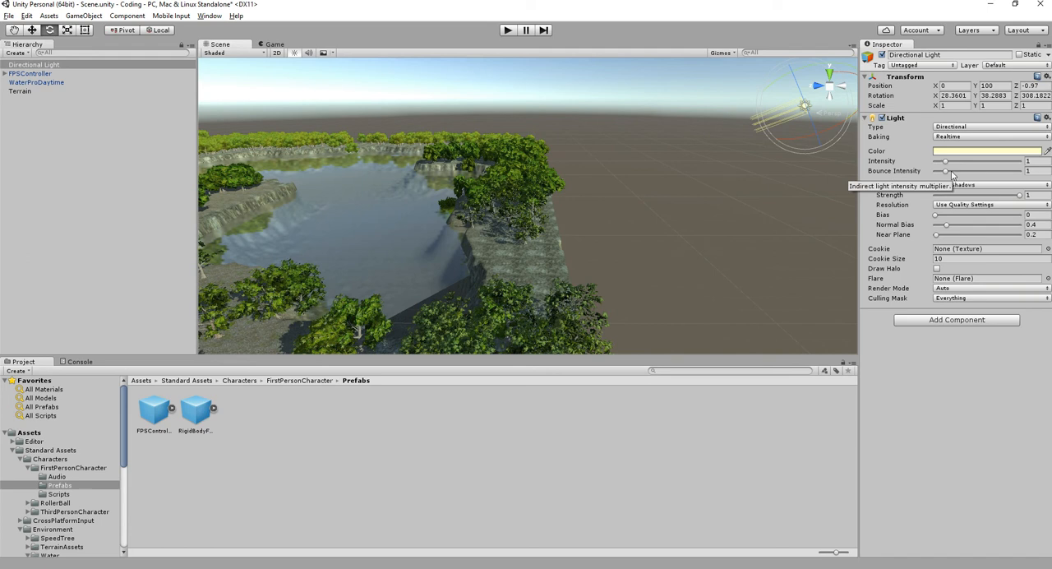
{"action": "mouse_move", "coordinate": [944, 173]}
{"action": "left_mouse_down"}
{"action": "mouse_move", "coordinate": [1012, 172]}
{"action": "mouse_move", "coordinate": [943, 174]}
{"action": "mouse_move", "coordinate": [990, 180]}
{"action": "mouse_move", "coordinate": [958, 180]}
{"action": "left_mouse_up"}
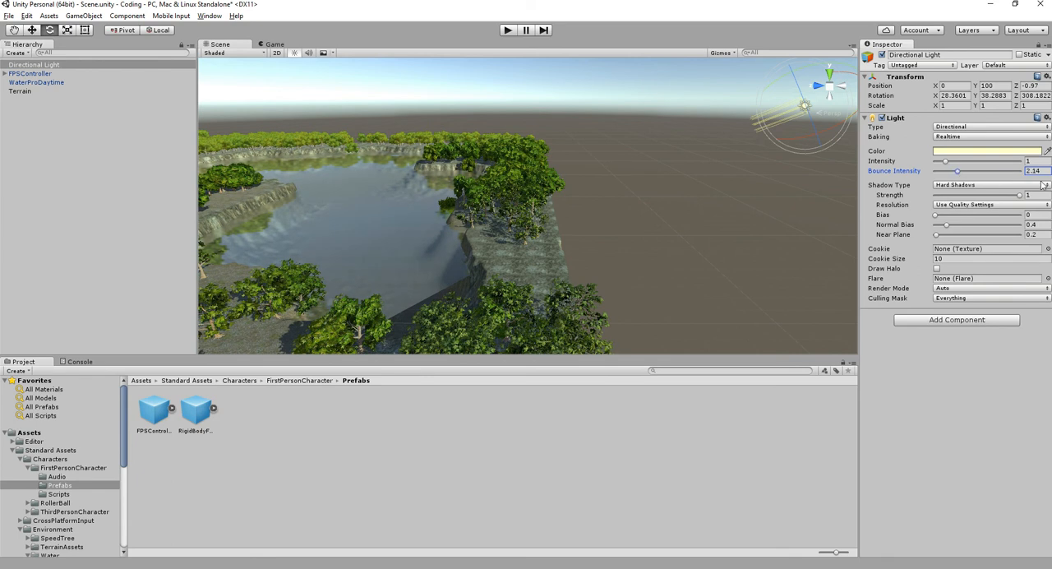
{"action": "left_click_drag", "start_coordinate": [1048, 171], "coordinate": [955, 179]}
{"action": "key", "text": "Tab"}
- Try No Shadows and Hard Shadows on the Directional Light, and set its Shadow Type to Soft Shadows
{"action": "middle_click_drag", "start_coordinate": [482, 234], "coordinate": [656, 181]}
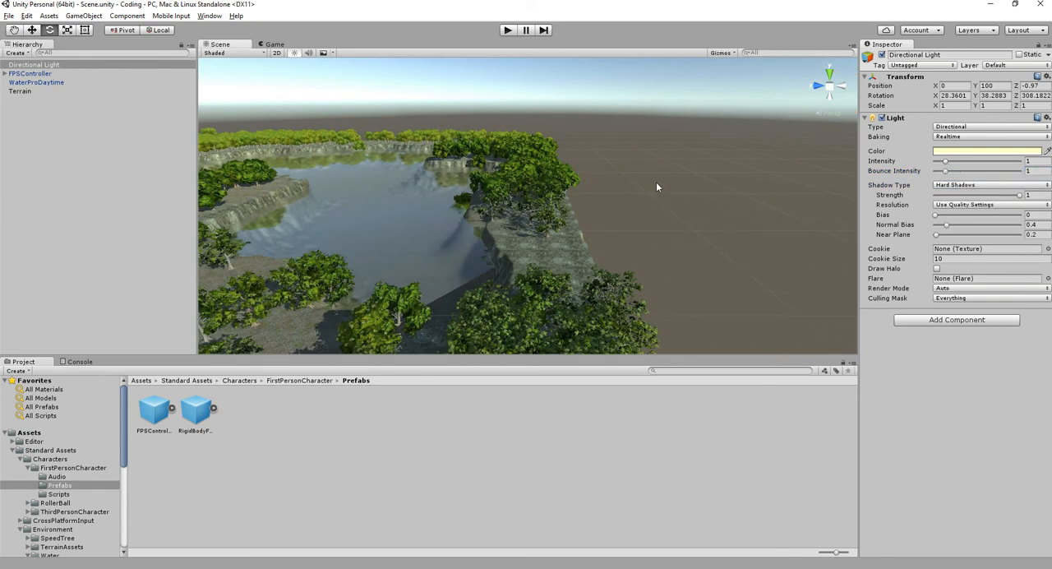
{"action": "left_click", "coordinate": [963, 187]}
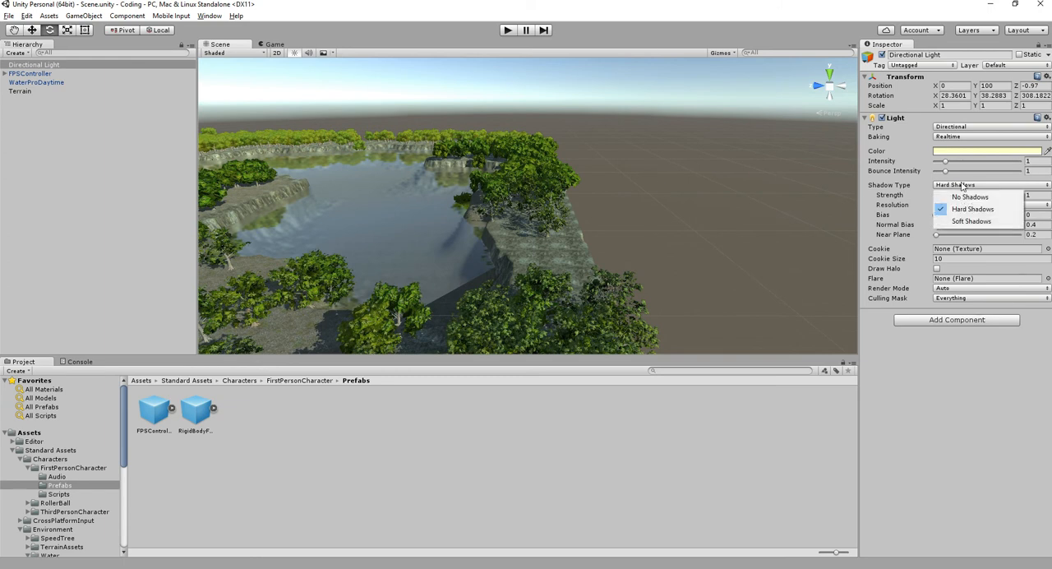
{"action": "left_click", "coordinate": [963, 195]}
{"action": "left_click", "coordinate": [963, 186]}
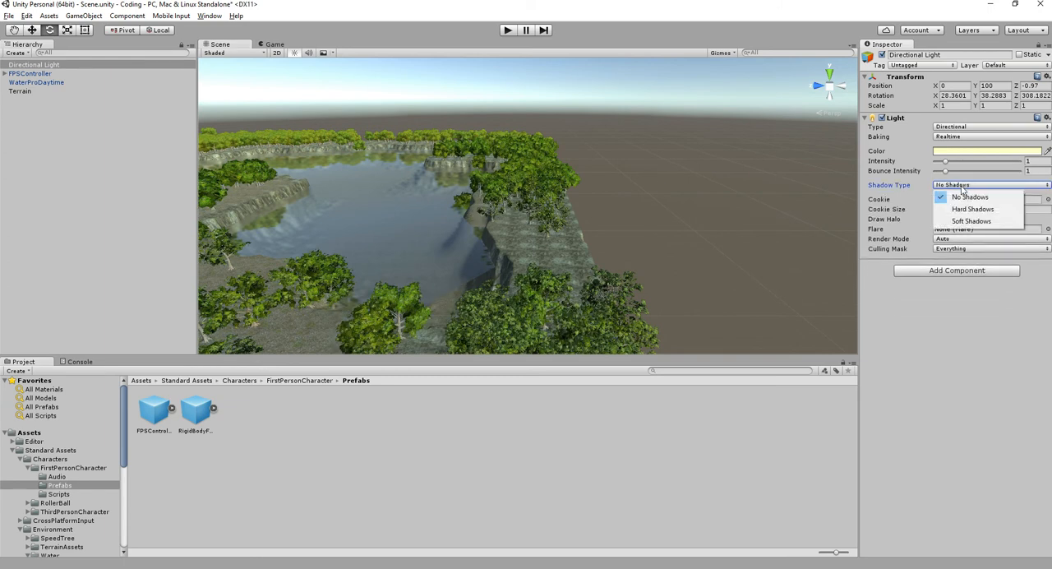
{"action": "left_click", "coordinate": [963, 208]}
{"action": "left_click", "coordinate": [963, 186]}
{"action": "left_click", "coordinate": [967, 221]}
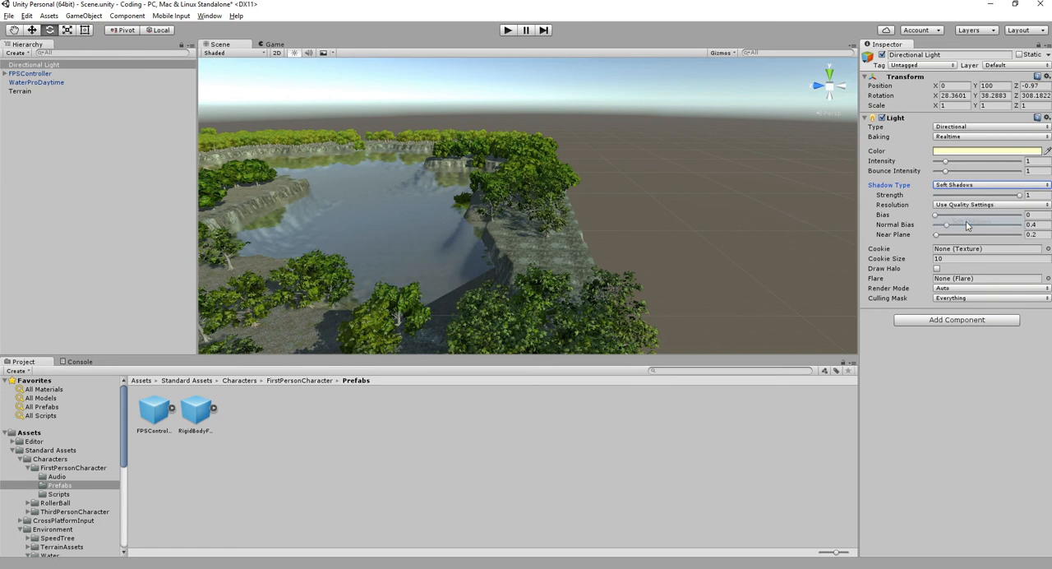
- Try the shadow Strength and Bias of the Directional Light among the trees, and set its Near Plane to 0.1
{"action": "left_click_drag", "start_coordinate": [535, 265], "coordinate": [535, 225], "text": "alt"}
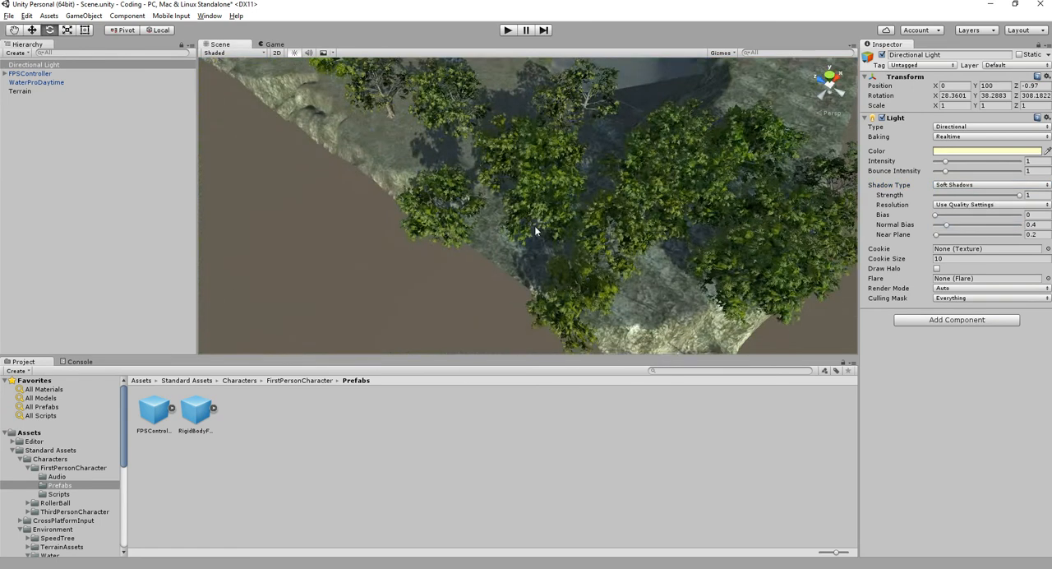
{"action": "scroll", "coordinate": [535, 225], "scroll_direction": "up", "scroll_amount": 3}
{"action": "left_click_drag", "start_coordinate": [556, 161], "coordinate": [534, 189], "text": "alt"}
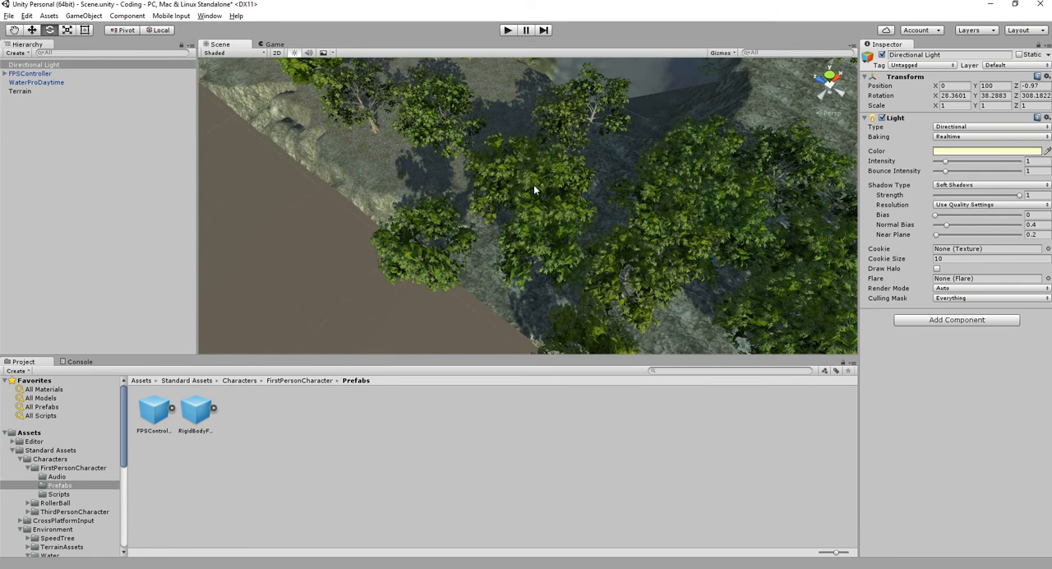
{"action": "left_click_drag", "start_coordinate": [1020, 195], "coordinate": [1008, 215]}
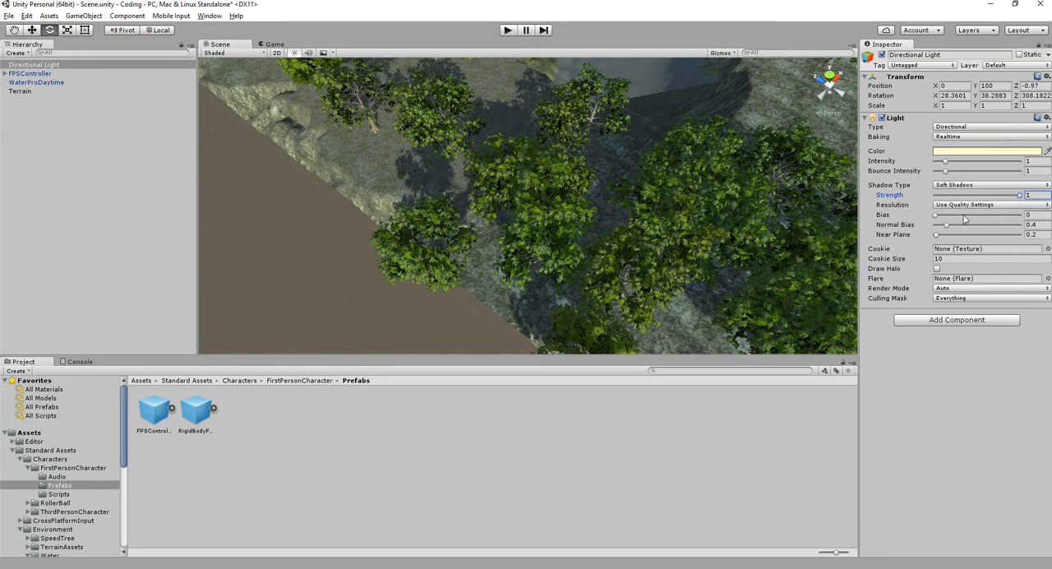
{"action": "mouse_move", "coordinate": [939, 218]}
{"action": "left_mouse_down"}
{"action": "mouse_move", "coordinate": [999, 227]}
{"action": "mouse_move", "coordinate": [927, 224]}
{"action": "left_mouse_up"}
{"action": "mouse_move", "coordinate": [938, 235]}
{"action": "left_mouse_down"}
{"action": "mouse_move", "coordinate": [1007, 235]}
{"action": "mouse_move", "coordinate": [944, 235]}
{"action": "left_mouse_up"}
{"action": "left_click_drag", "start_coordinate": [1043, 237], "coordinate": [958, 243]}
{"action": "type", "text": "0"}
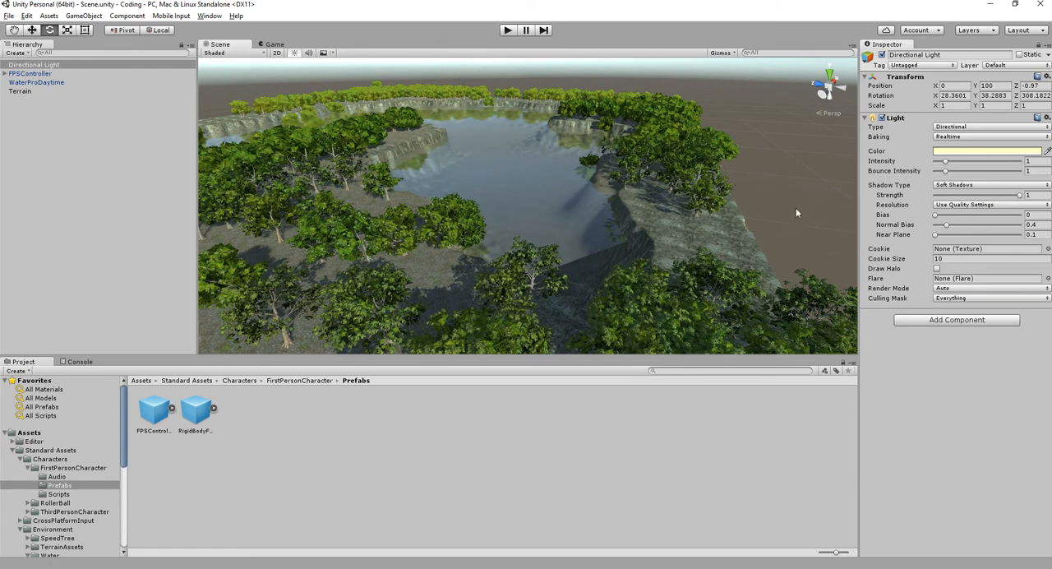
- Run the game, walk and jump the first-person controller through the grass toward the lake, and stop play mode
{"action": "left_click", "coordinate": [795, 213]}
{"action": "scroll", "coordinate": [640, 207], "scroll_direction": "down", "scroll_amount": 3}
{"action": "left_click_drag", "start_coordinate": [704, 200], "coordinate": [642, 226], "text": "alt"}
{"action": "scroll", "coordinate": [405, 173], "scroll_direction": "down", "scroll_amount": 6}
{"action": "middle_click_drag", "start_coordinate": [711, 288], "coordinate": [296, 148]}
{"action": "left_click", "coordinate": [508, 32]}
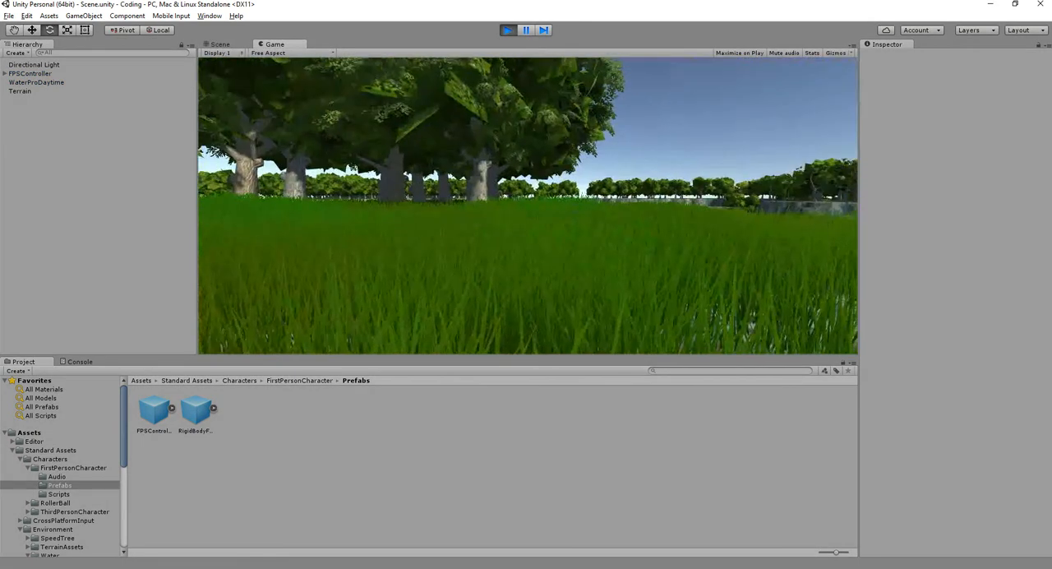
{"action": "key", "text": "w"}
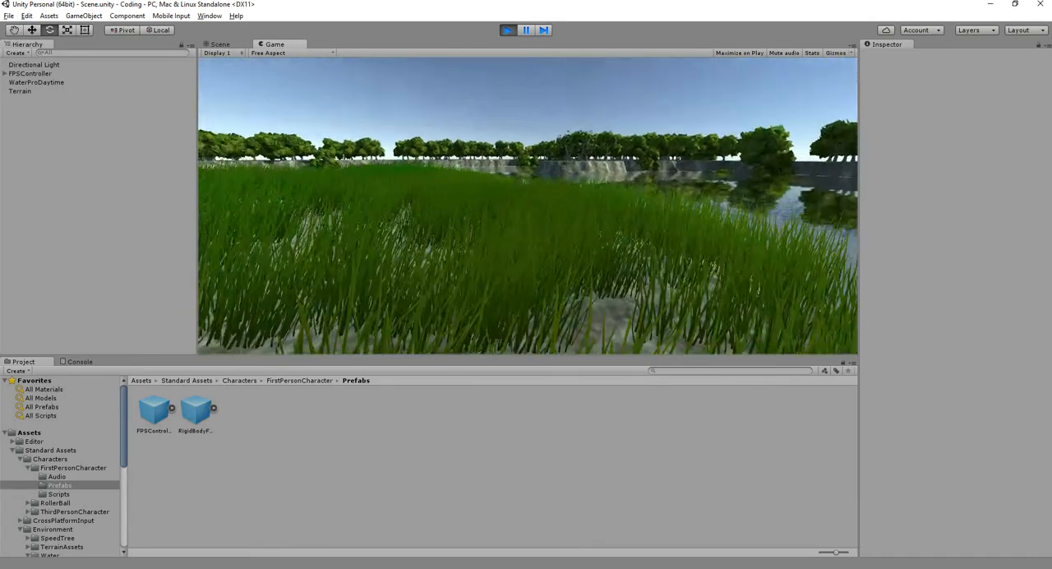
{"action": "key", "text": "w"}
{"action": "key", "text": "space"}
{"action": "key", "text": "w"}
{"action": "key", "text": "space"}
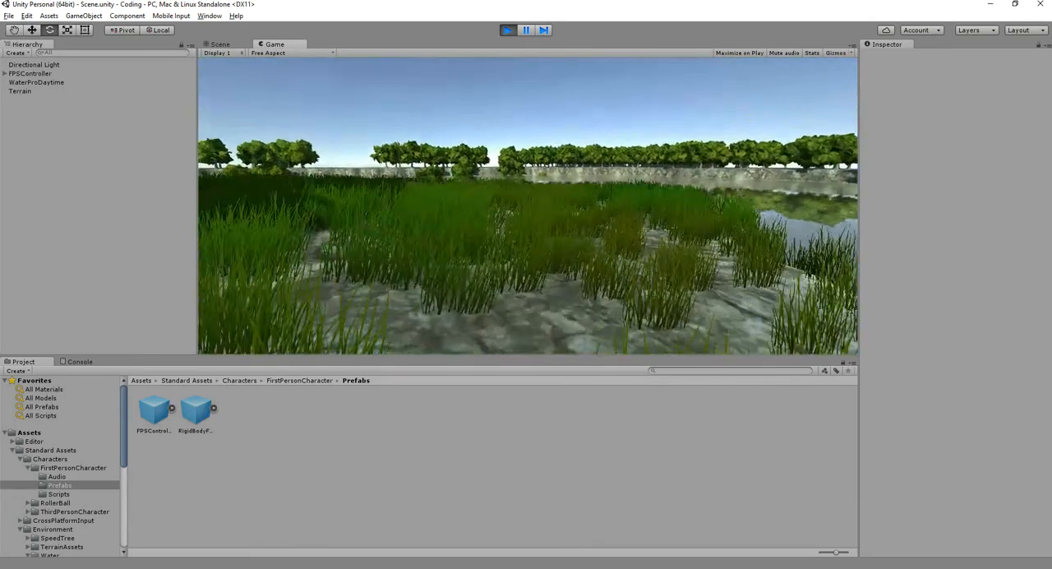
{"action": "key", "text": "w"}
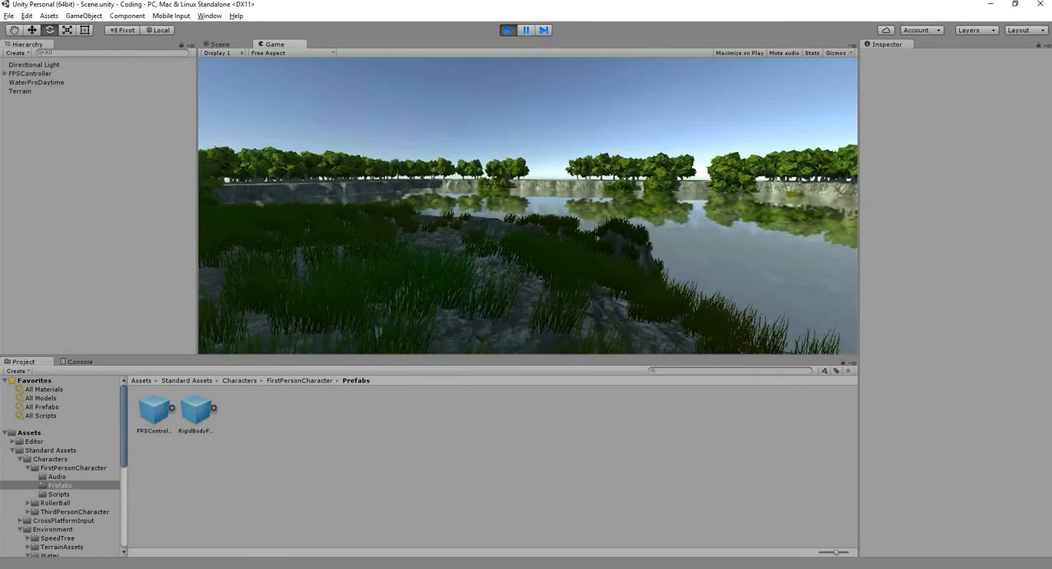
{"action": "key", "text": "w"}
{"action": "key", "text": "ctrl+p"}
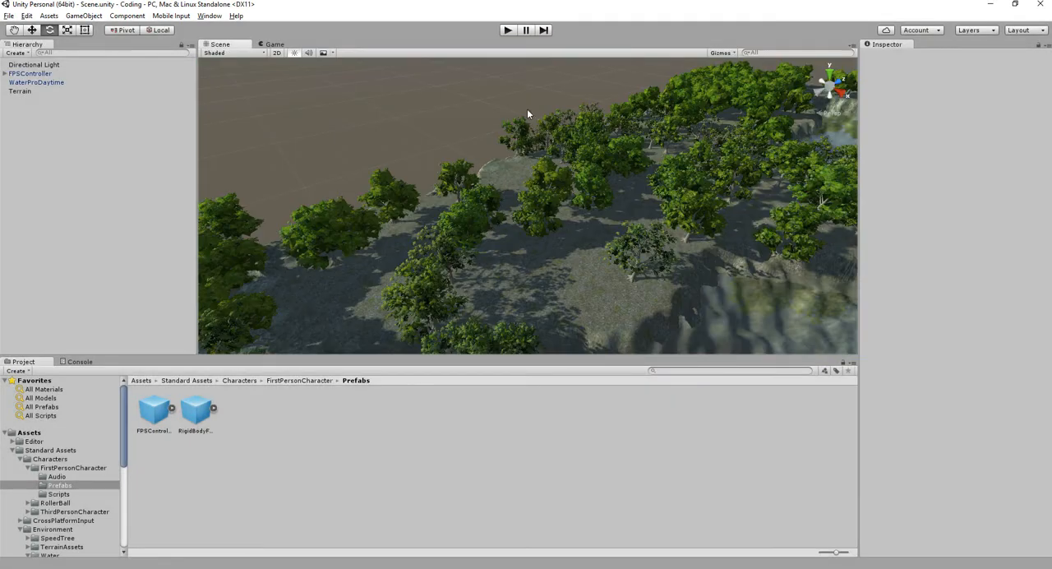
- Examine the lit water, trees and grass of the terrain from afar and up close in the scene view
{"action": "scroll", "coordinate": [497, 88], "scroll_direction": "down", "scroll_amount": 15}
{"action": "scroll", "coordinate": [507, 254], "scroll_direction": "down", "scroll_amount": 3}
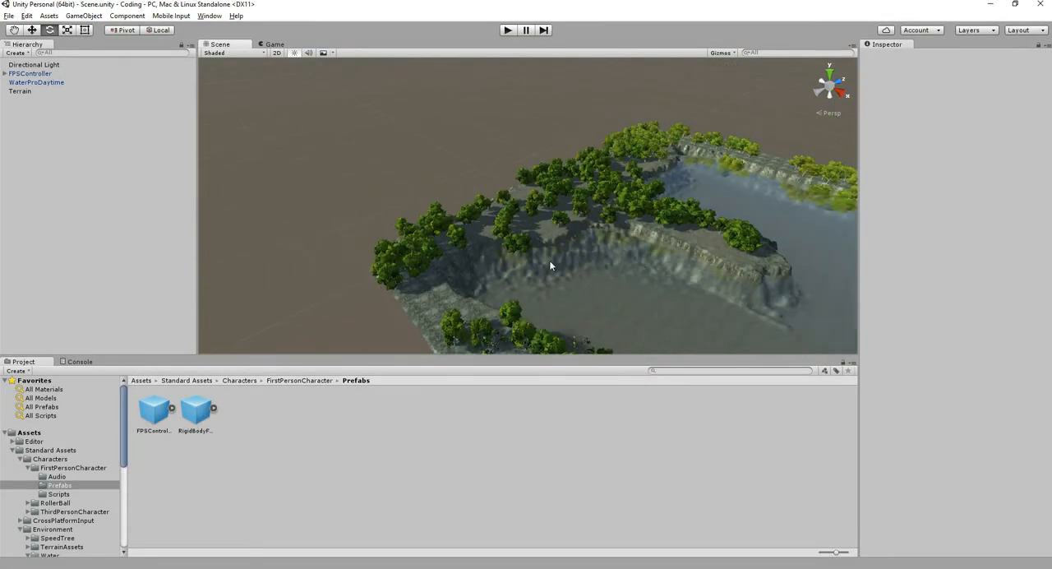
{"action": "middle_click_drag", "start_coordinate": [686, 255], "coordinate": [507, 234]}
{"action": "scroll", "coordinate": [508, 238], "scroll_direction": "up", "scroll_amount": 10}
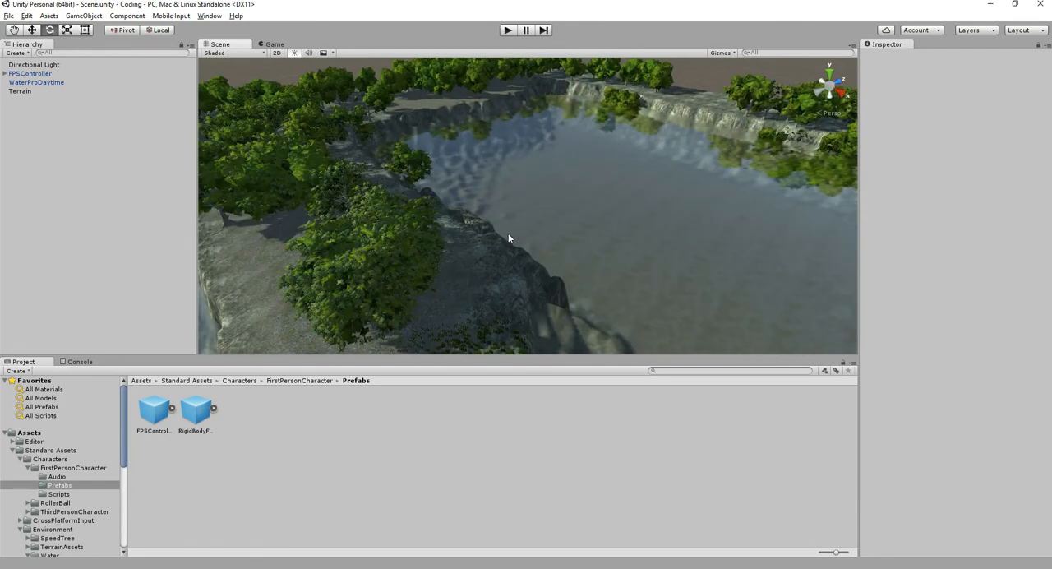
{"action": "scroll", "coordinate": [508, 237], "scroll_direction": "up", "scroll_amount": 10}
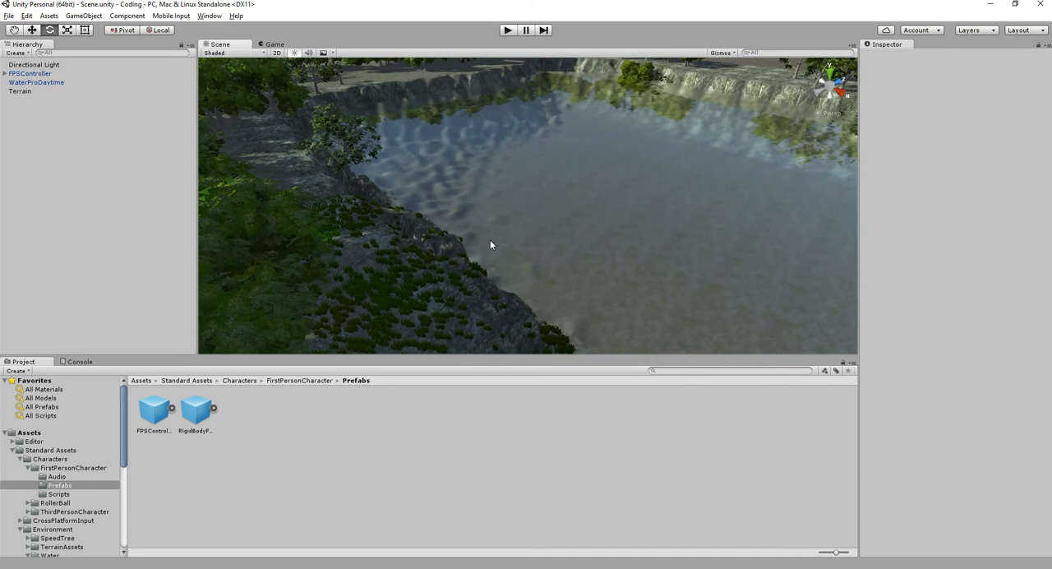
{"action": "middle_click_drag", "start_coordinate": [524, 169], "coordinate": [776, 175]}
{"action": "middle_click_drag", "start_coordinate": [609, 187], "coordinate": [609, 235]}
{"action": "left_click_drag", "start_coordinate": [609, 235], "coordinate": [471, 164], "text": "alt"}
{"action": "middle_click_drag", "start_coordinate": [471, 164], "coordinate": [643, 133]}
{"action": "scroll", "coordinate": [643, 135], "scroll_direction": "up", "scroll_amount": 3}
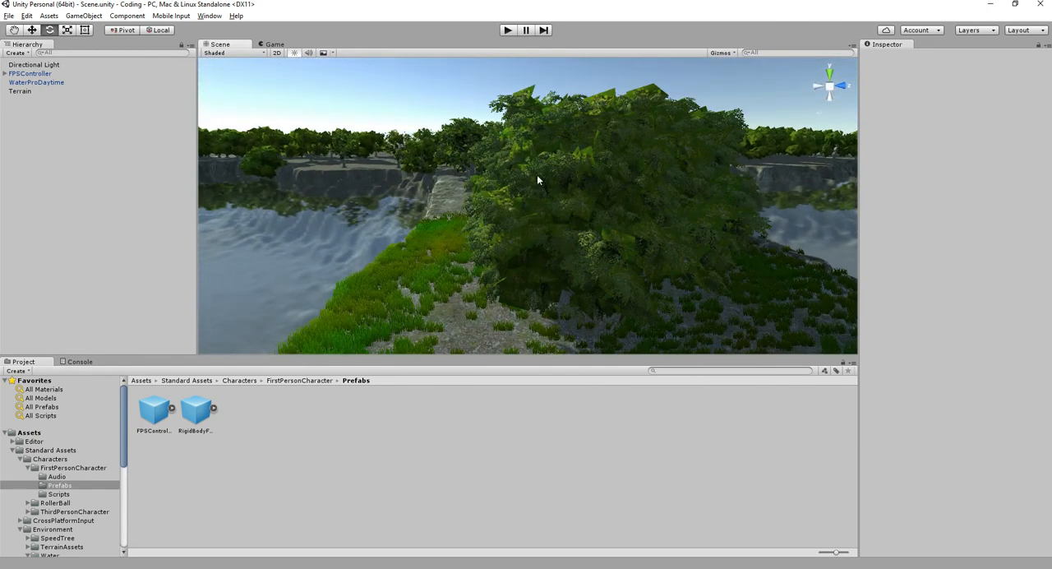
{"action": "scroll", "coordinate": [534, 174], "scroll_direction": "up", "scroll_amount": 2}
{"action": "middle_click_drag", "start_coordinate": [536, 176], "coordinate": [582, 183]}
{"action": "scroll", "coordinate": [582, 183], "scroll_direction": "up", "scroll_amount": 3}
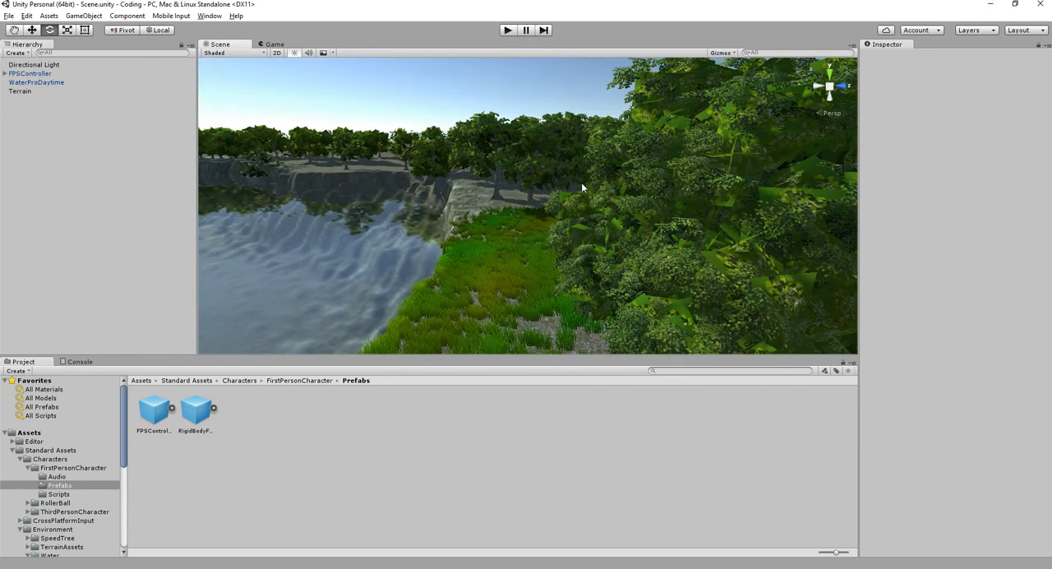
- Open the project's Quality settings
{"action": "left_click", "coordinate": [26, 16]}
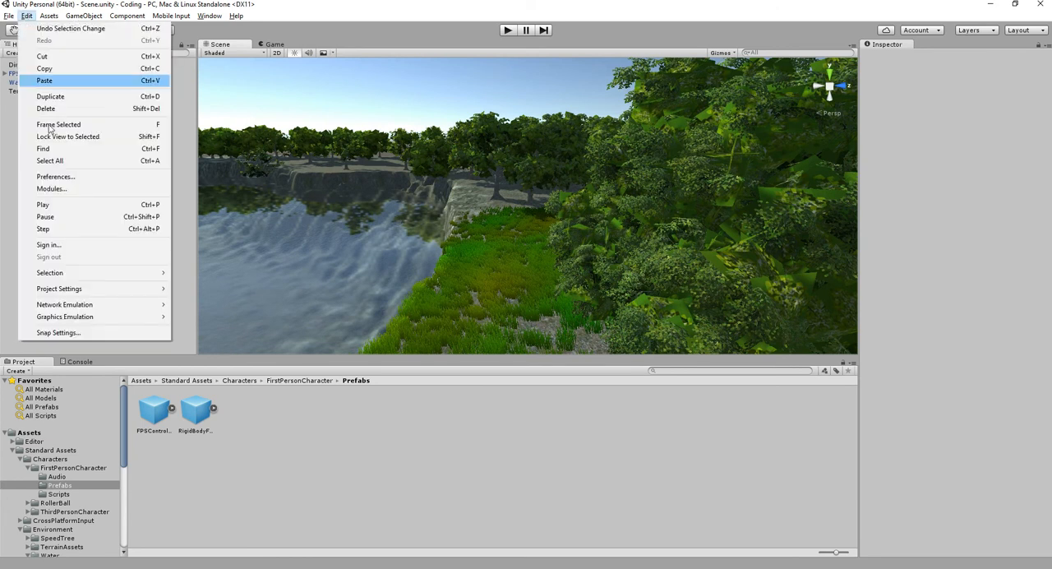
{"action": "mouse_move", "coordinate": [118, 288]}
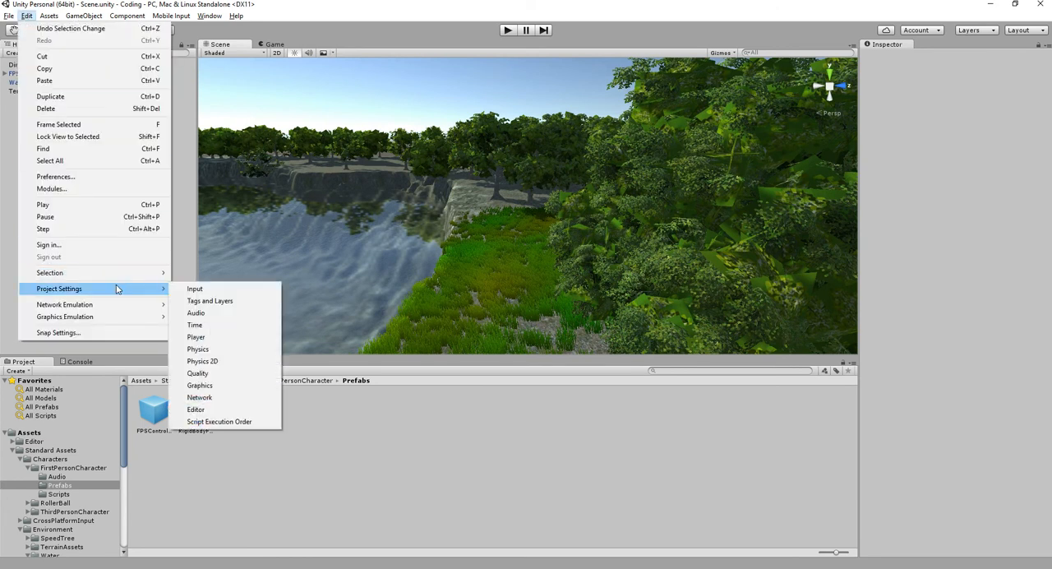
{"action": "left_click", "coordinate": [222, 374]}
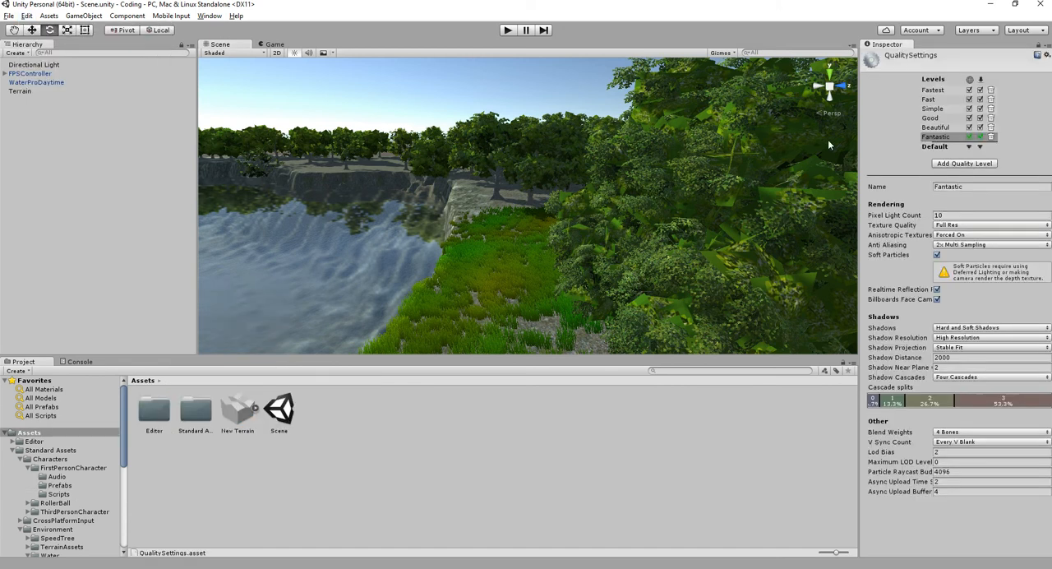
- Compare the Fastest, Fast, Simple, Good and Beautiful quality levels on the trees and water, ending on Fantastic
{"action": "left_click", "coordinate": [932, 92]}
{"action": "middle_click_drag", "start_coordinate": [623, 206], "coordinate": [493, 201]}
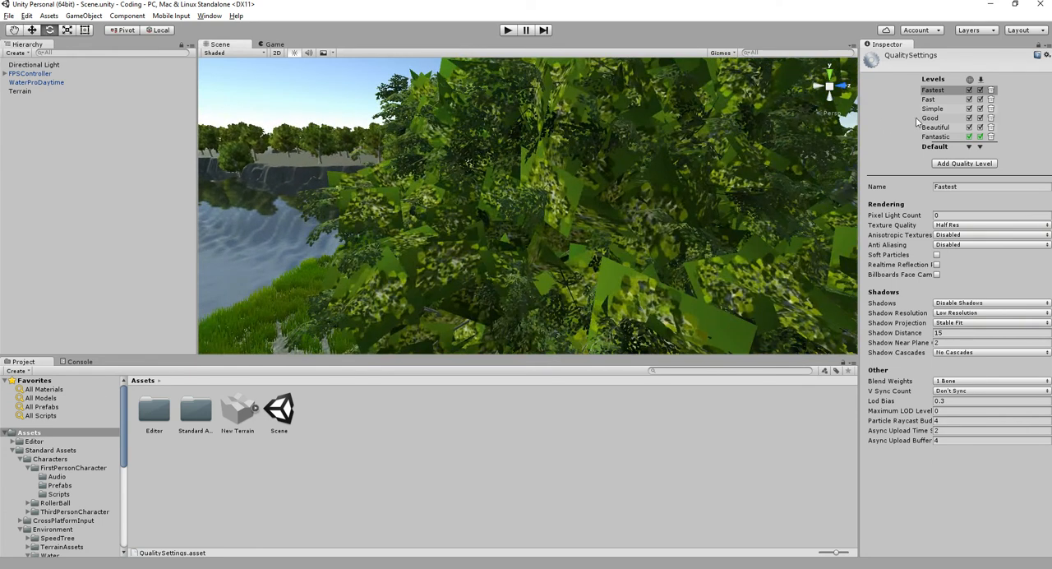
{"action": "left_click", "coordinate": [936, 100]}
{"action": "left_click", "coordinate": [937, 109]}
{"action": "left_click", "coordinate": [938, 118]}
{"action": "left_click", "coordinate": [937, 128]}
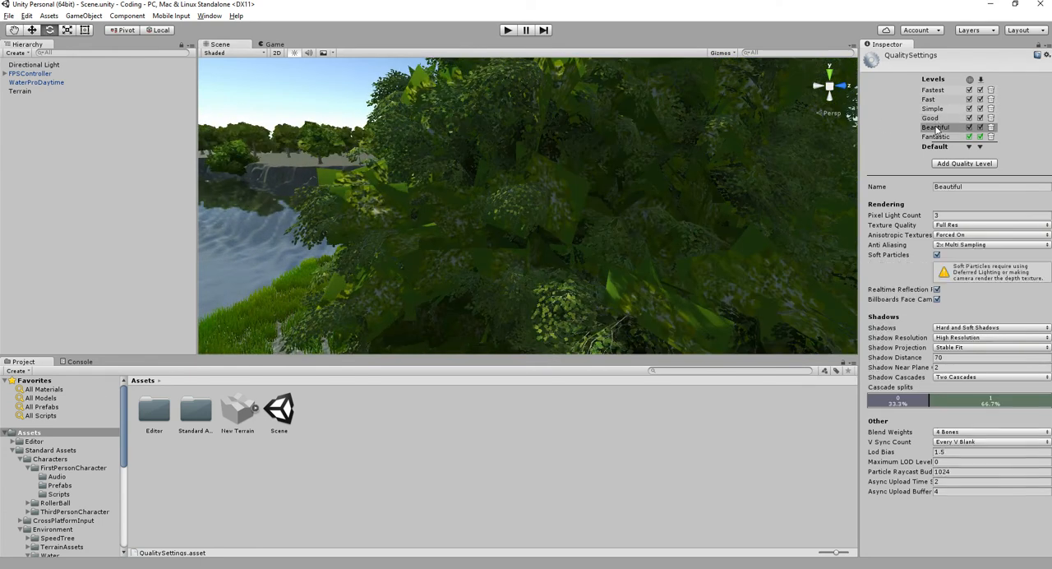
{"action": "left_click", "coordinate": [937, 137]}
{"action": "middle_click_drag", "start_coordinate": [446, 196], "coordinate": [672, 161]}
{"action": "left_click", "coordinate": [944, 128]}
{"action": "left_click", "coordinate": [941, 137]}
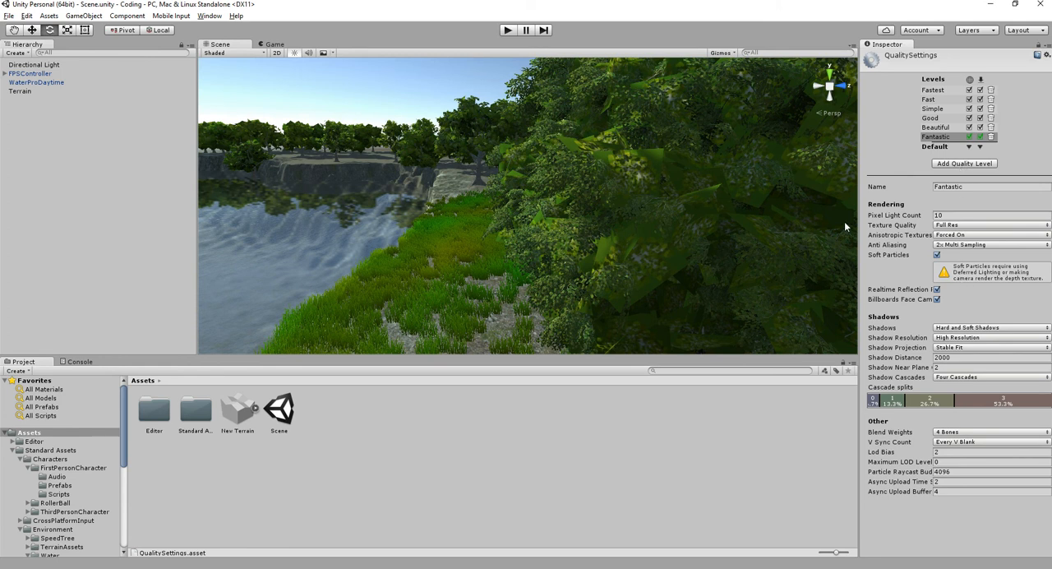
- Try a Pixel Light Count of 80 on the Fantastic quality level and set it back to 10
{"action": "left_click", "coordinate": [937, 215]}
{"action": "type", "text": "80"}
{"action": "left_click_drag", "start_coordinate": [874, 215], "coordinate": [871, 215]}
{"action": "type", "text": "10"}
{"action": "left_click", "coordinate": [926, 217]}
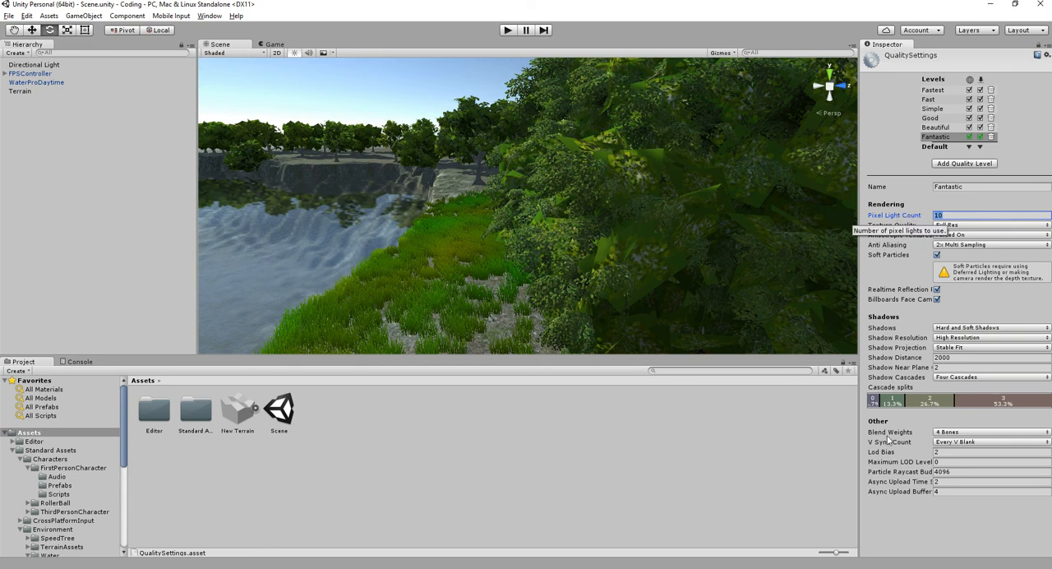
- Set Anti Aliasing on the Fantastic quality level to 8x Multi Sampling and check the trees and shoreline
{"action": "left_click", "coordinate": [976, 245]}
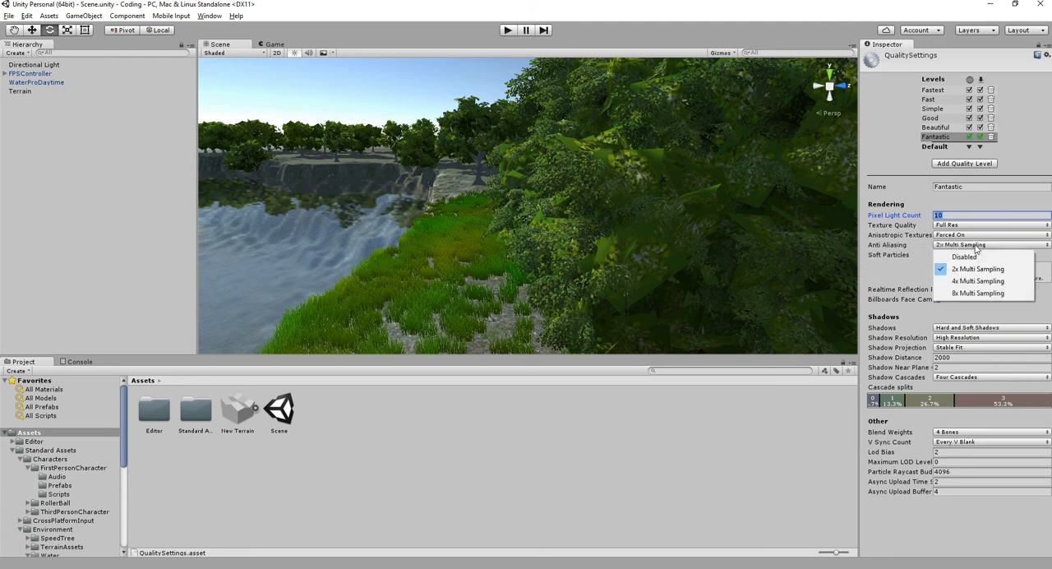
{"action": "left_click", "coordinate": [965, 293]}
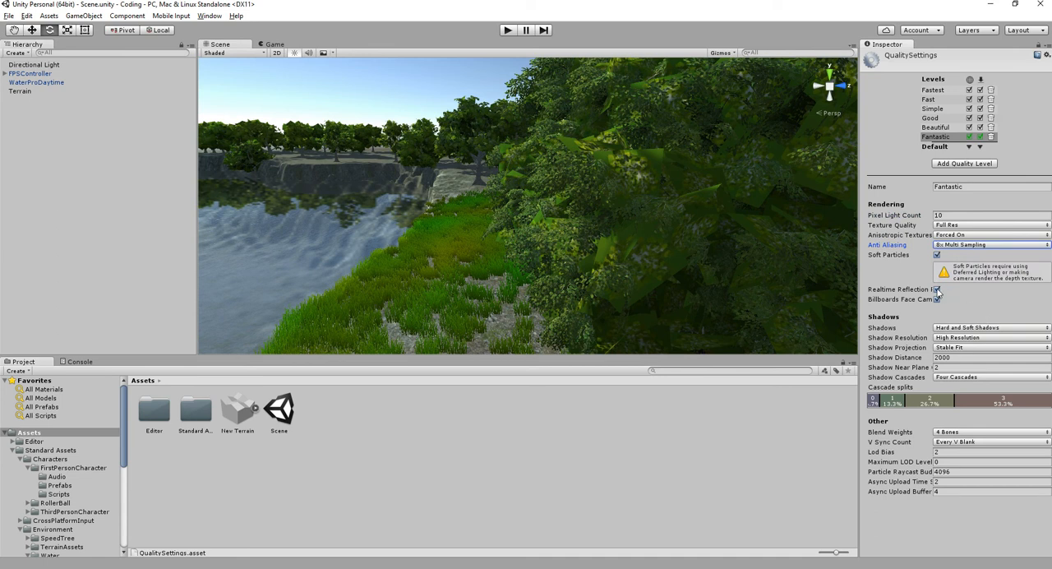
{"action": "middle_click_drag", "start_coordinate": [710, 259], "coordinate": [545, 216]}
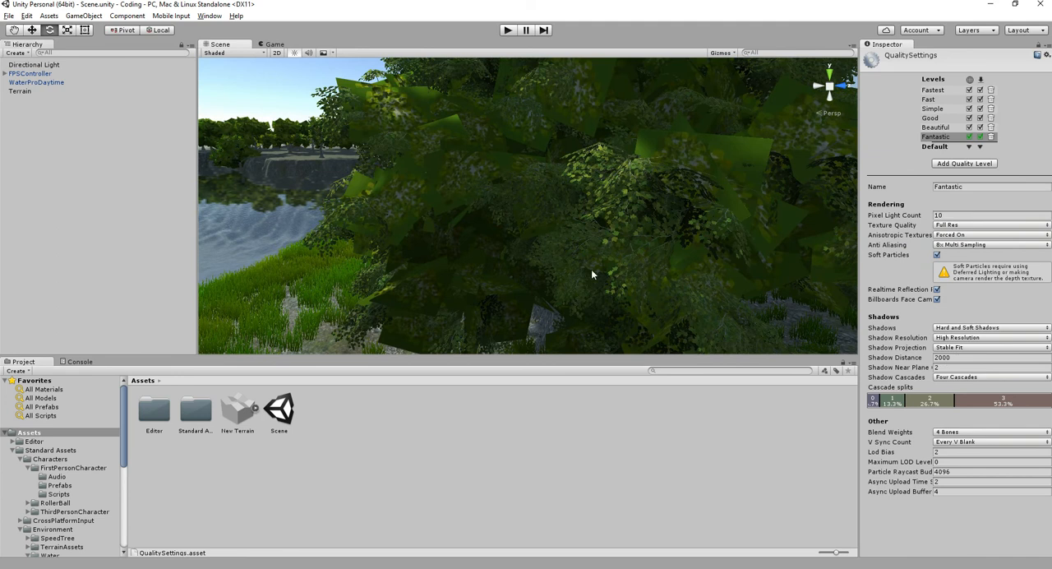
{"action": "middle_click_drag", "start_coordinate": [590, 268], "coordinate": [832, 227]}
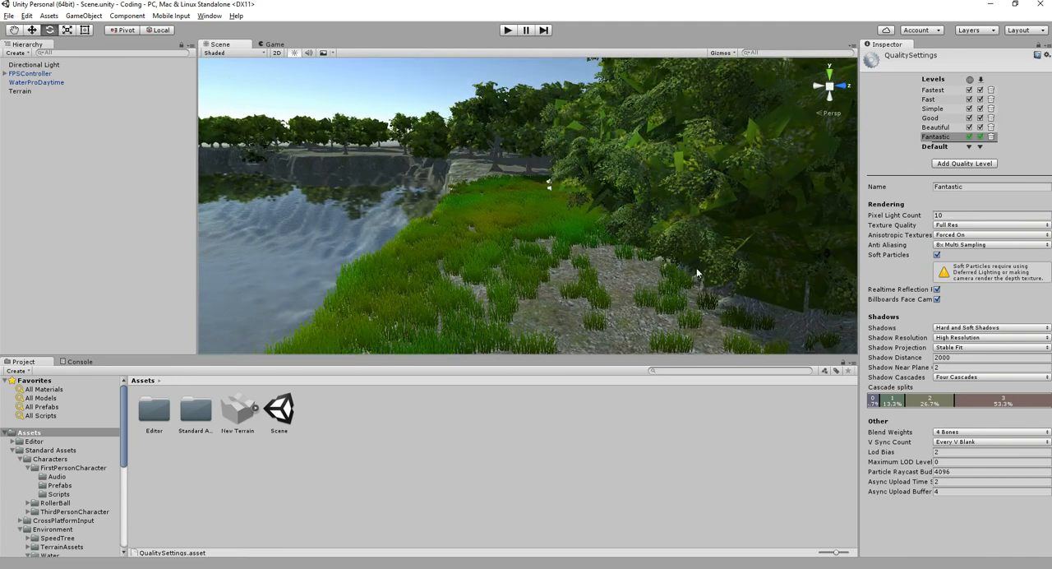
- Try a Shadow Distance of 0 on the Fantastic level, vary it gradually and set it back to 2000
{"action": "left_click", "coordinate": [970, 357]}
{"action": "type", "text": "0"}
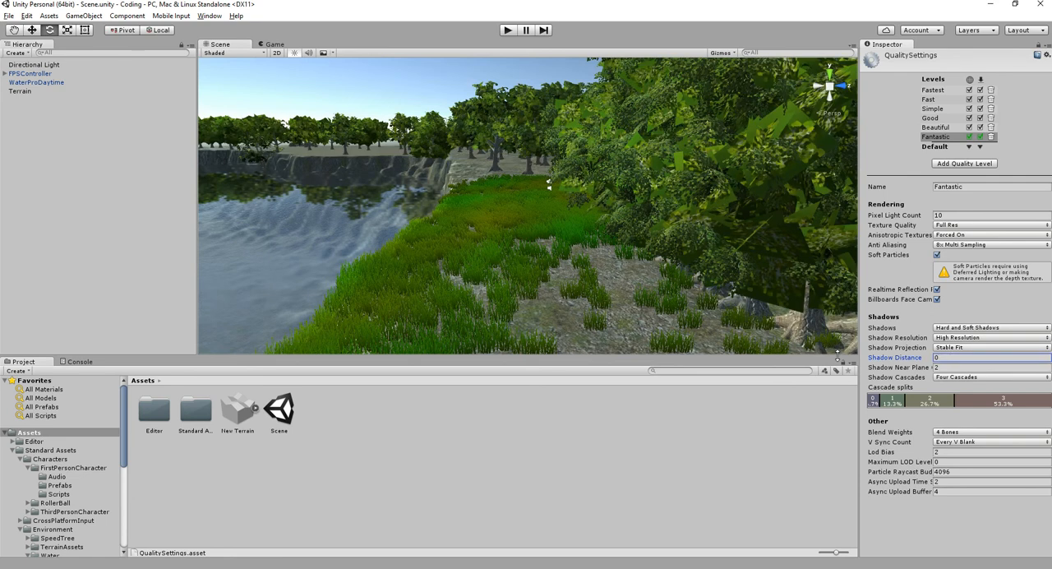
{"action": "left_click_drag", "start_coordinate": [899, 355], "coordinate": [528, 309]}
{"action": "left_click_drag", "start_coordinate": [597, 291], "coordinate": [126, 291]}
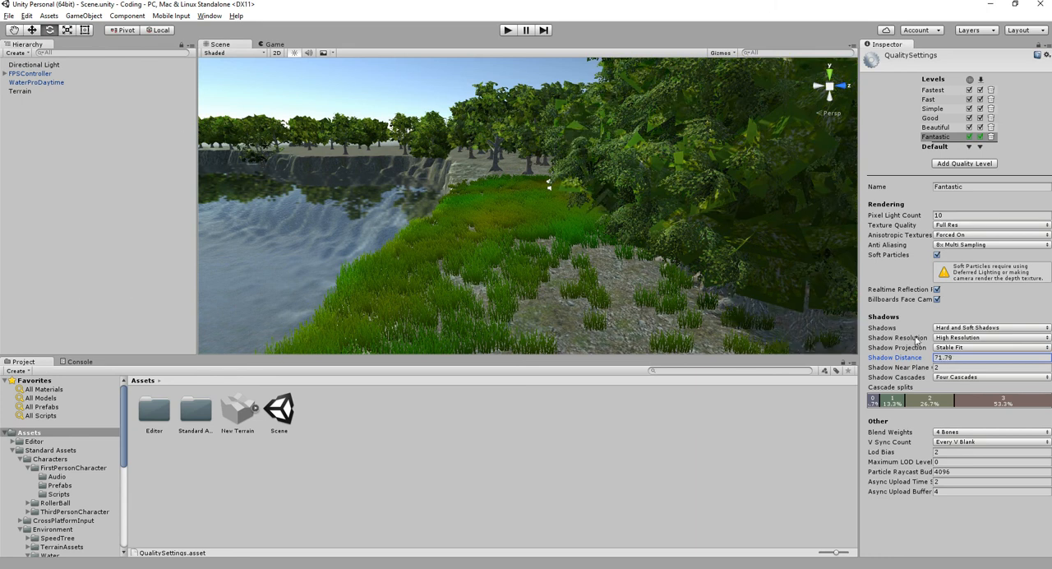
{"action": "type", "text": "2000"}
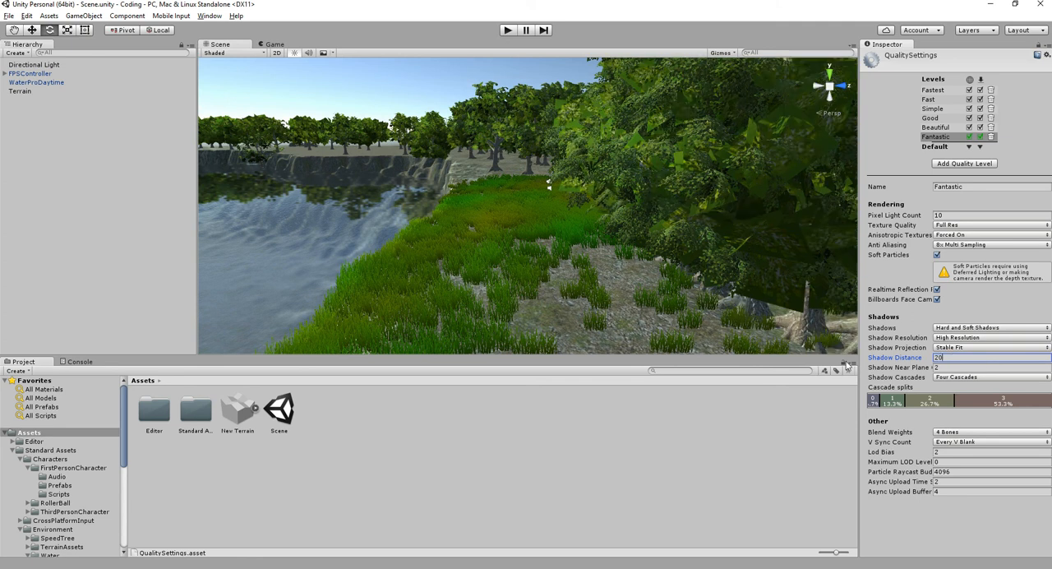
{"action": "left_click_drag", "start_coordinate": [919, 368], "coordinate": [955, 370]}
{"action": "left_click", "coordinate": [961, 367]}
{"action": "key", "text": "Tab"}
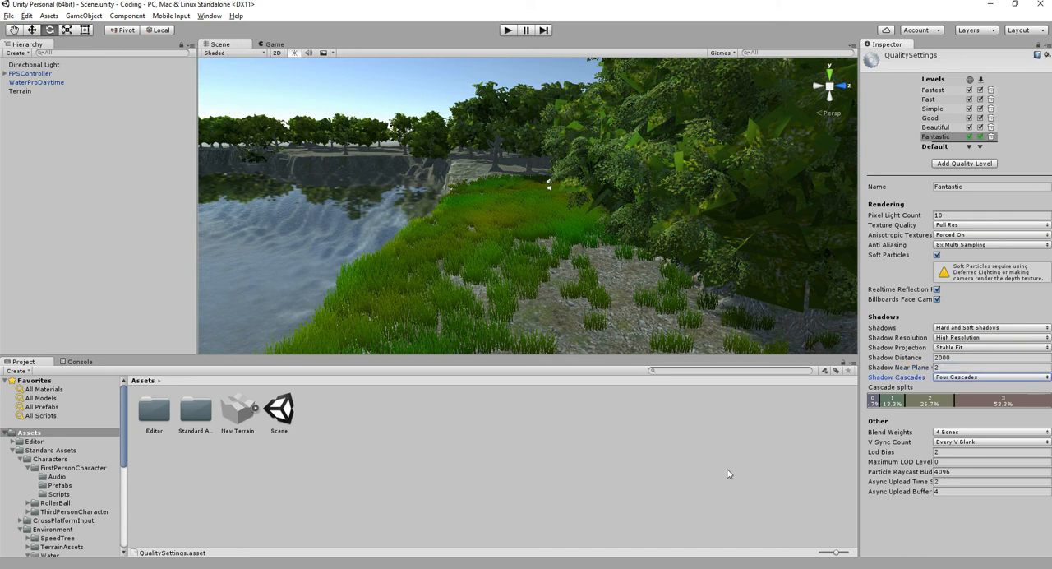
- Import the complete Effects standard package into the project's Assets
{"action": "left_click", "coordinate": [729, 467]}
{"action": "middle_click_drag", "start_coordinate": [712, 217], "coordinate": [410, 217]}
{"action": "scroll", "coordinate": [514, 250], "scroll_direction": "down", "scroll_amount": 7}
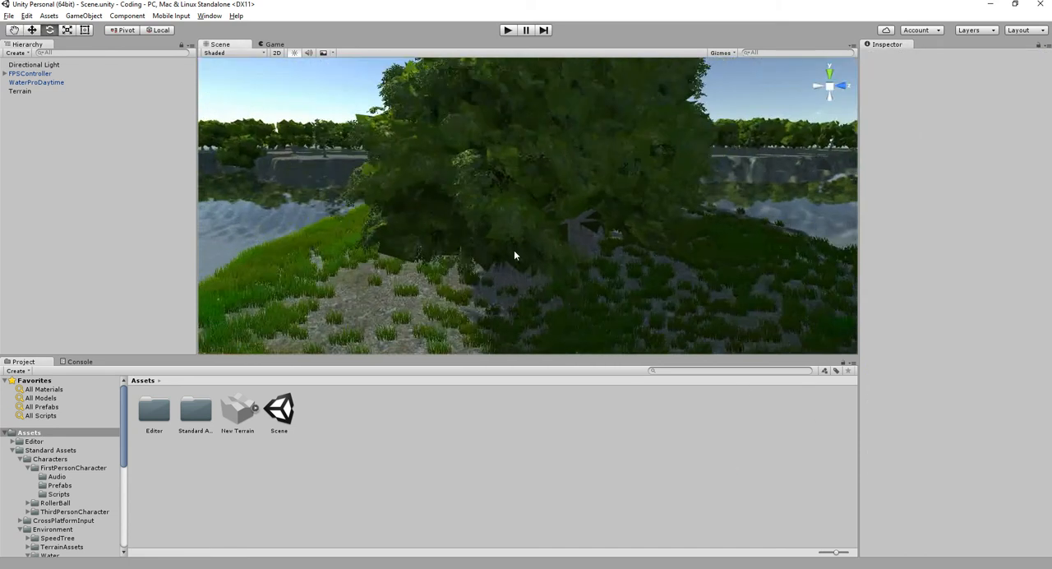
{"action": "left_click_drag", "start_coordinate": [485, 233], "coordinate": [575, 291], "text": "alt"}
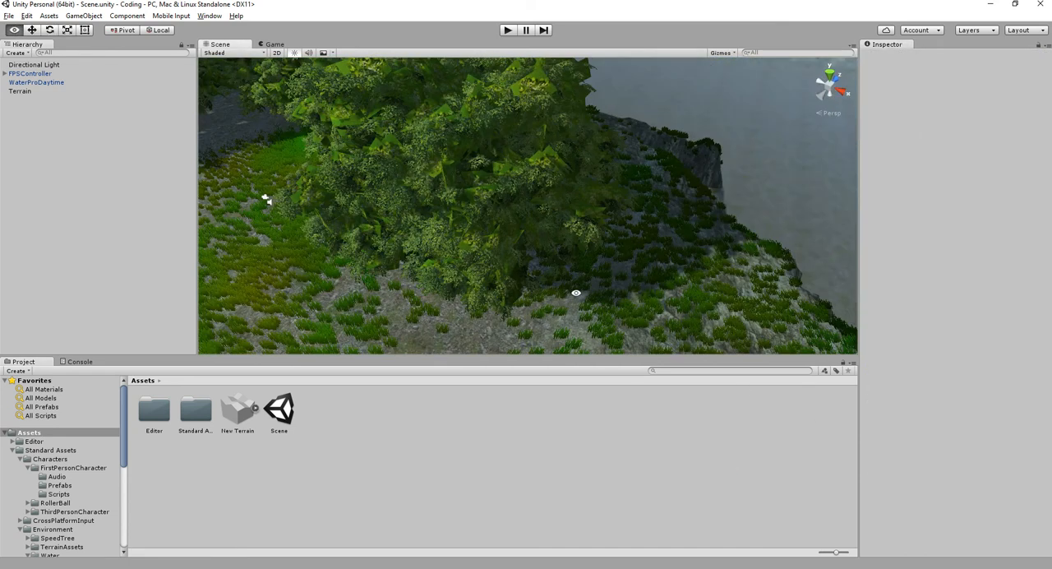
{"action": "left_click", "coordinate": [13, 451]}
{"action": "right_click", "coordinate": [302, 481]}
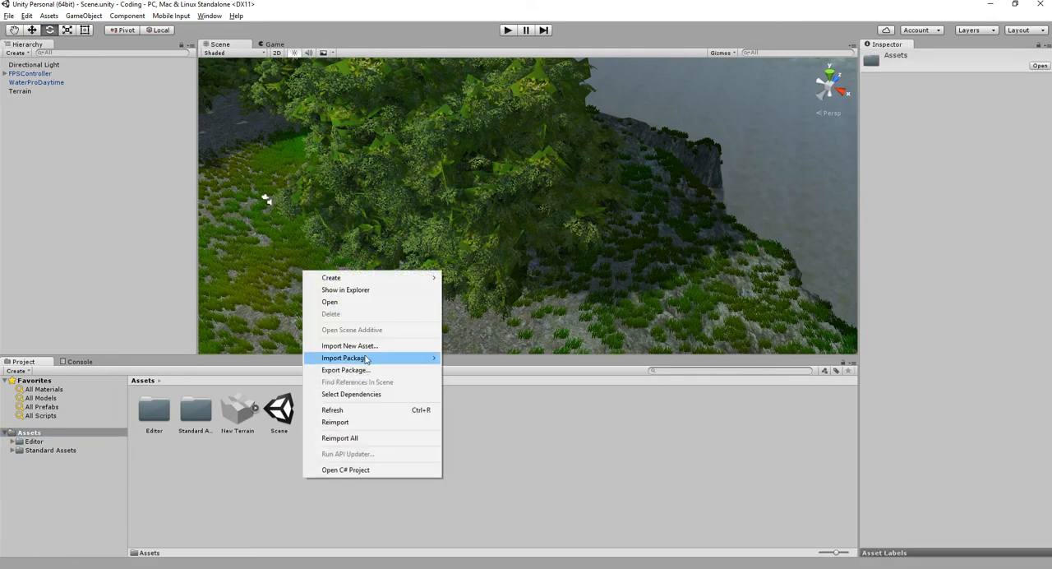
{"action": "mouse_move", "coordinate": [365, 359]}
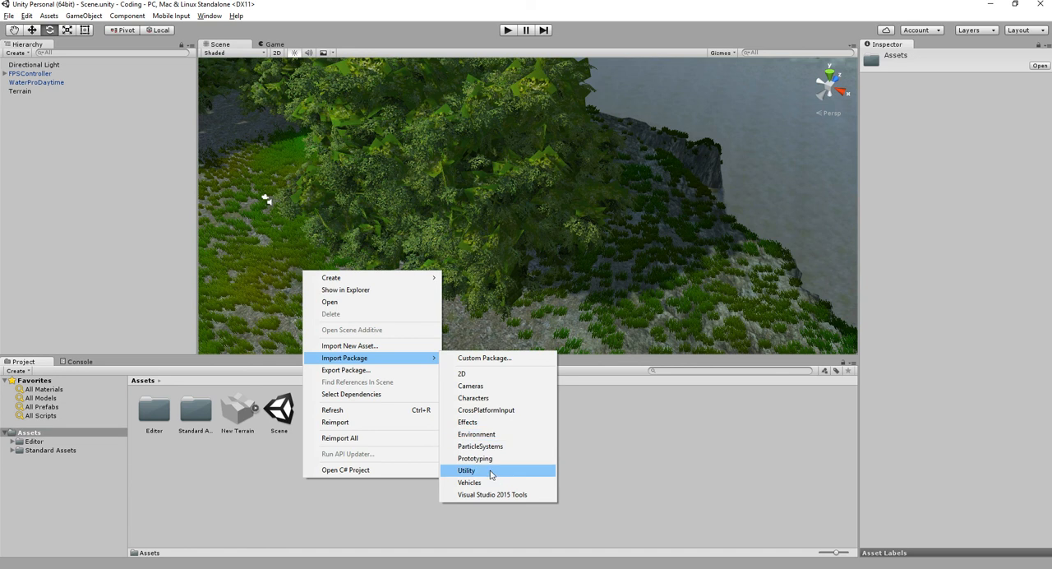
{"action": "left_click", "coordinate": [494, 422]}
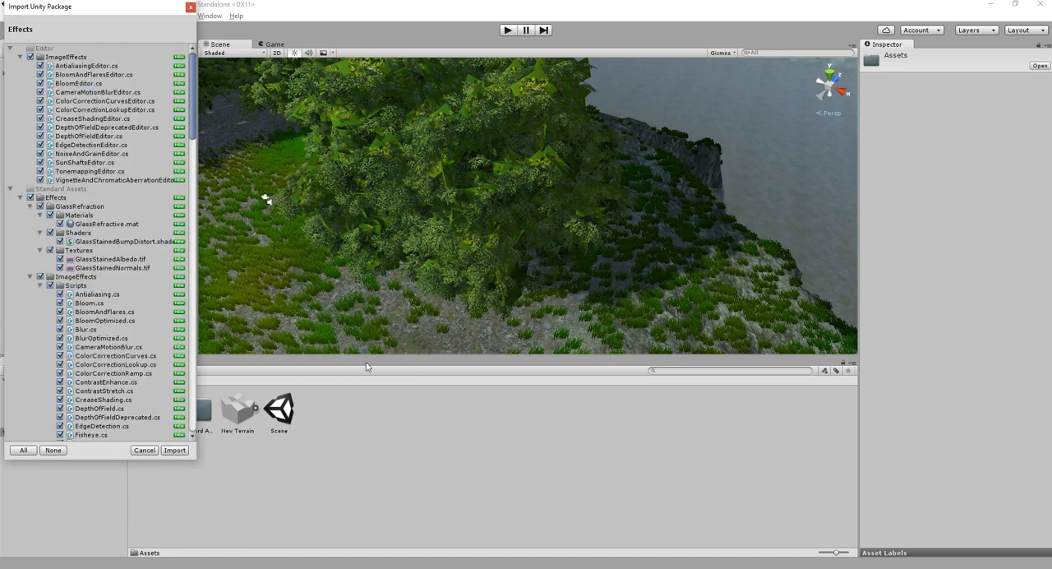
{"action": "left_click", "coordinate": [176, 451]}
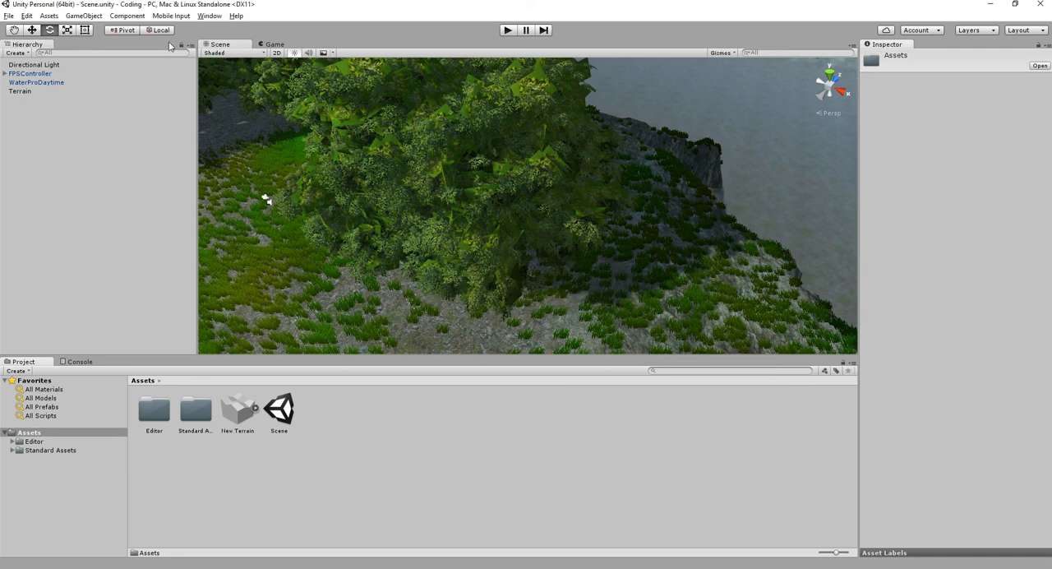
{"action": "left_click", "coordinate": [129, 15]}
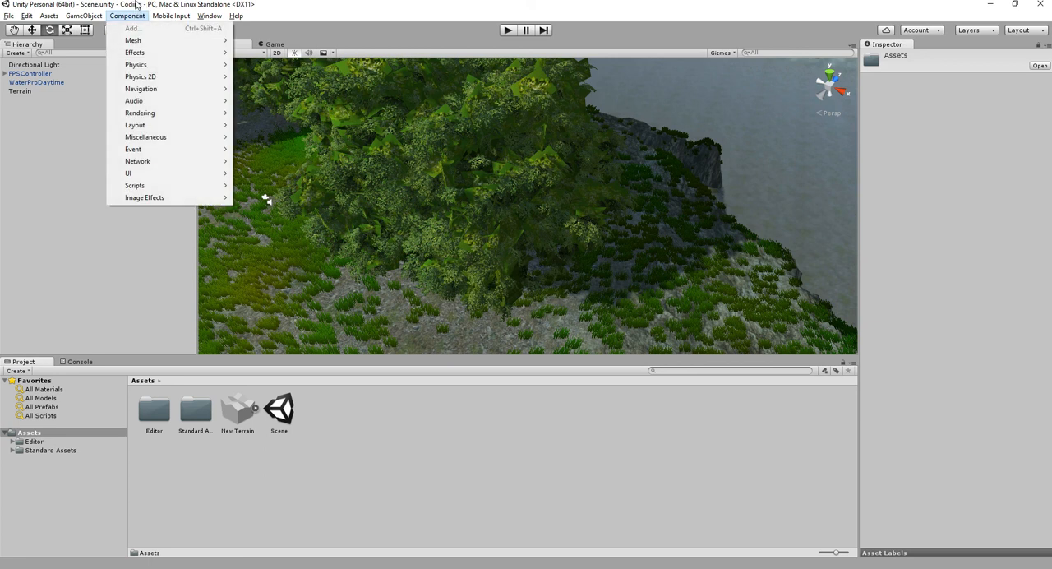
{"action": "mouse_move", "coordinate": [179, 198]}
{"action": "mouse_move", "coordinate": [295, 199]}
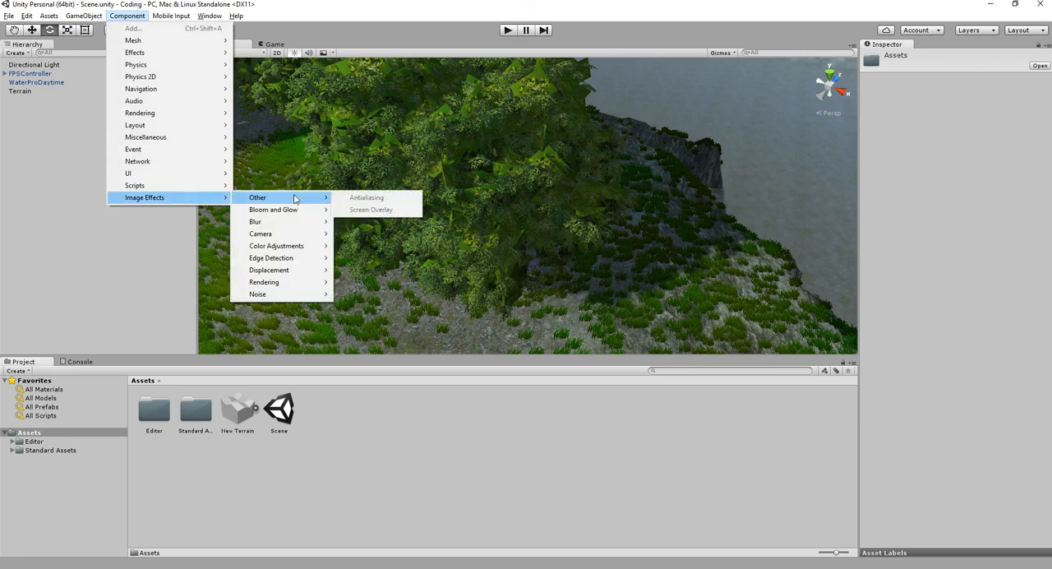
{"action": "left_click", "coordinate": [53, 214]}
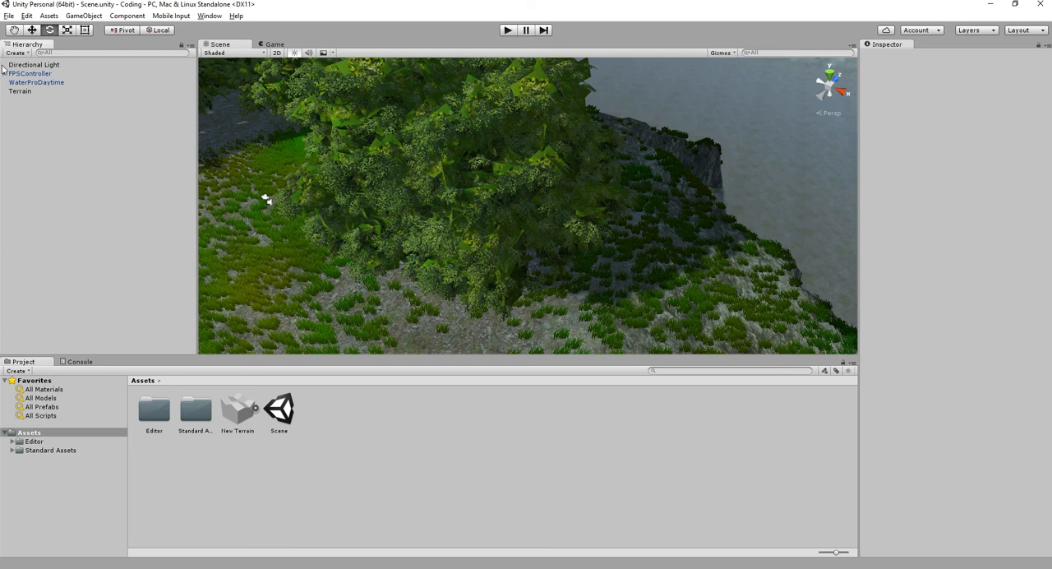
- Add the Antialiasing image effect to the FirstPersonCharacter camera inside the FPSController
{"action": "double_click", "coordinate": [47, 73]}
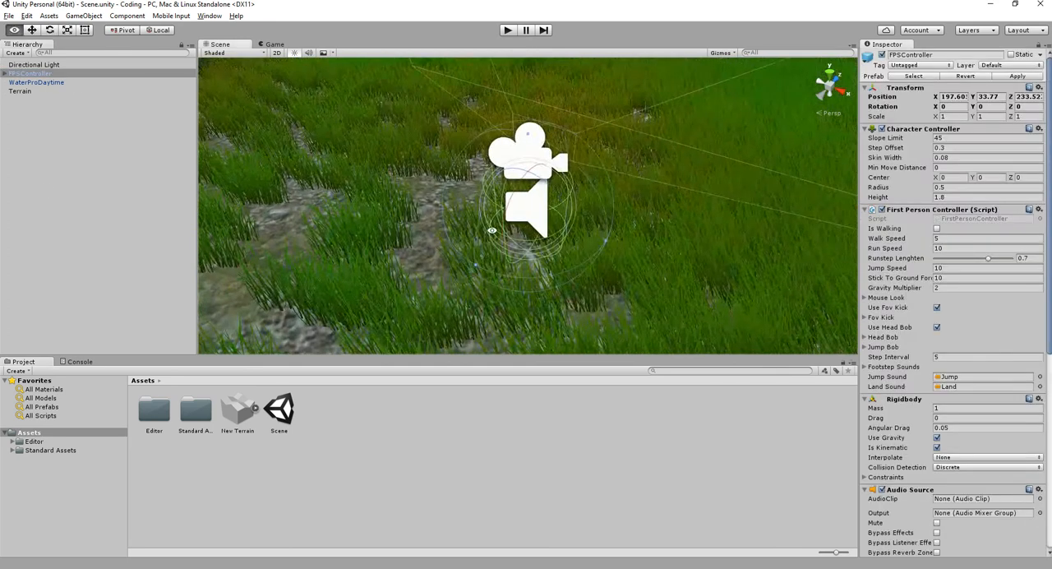
{"action": "left_click_drag", "start_coordinate": [458, 231], "coordinate": [542, 116], "text": "alt"}
{"action": "left_click", "coordinate": [5, 74]}
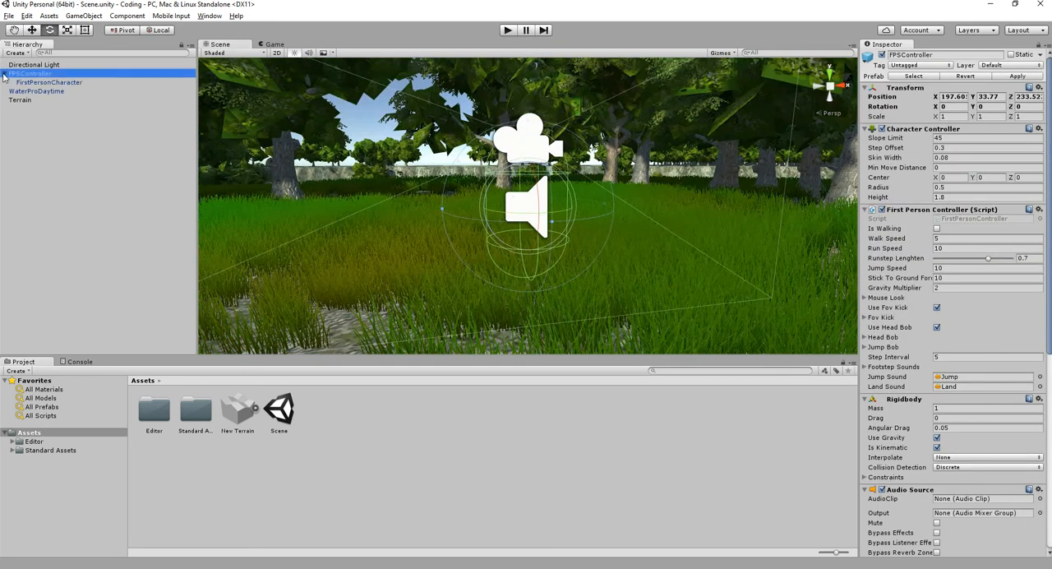
{"action": "left_click", "coordinate": [48, 83]}
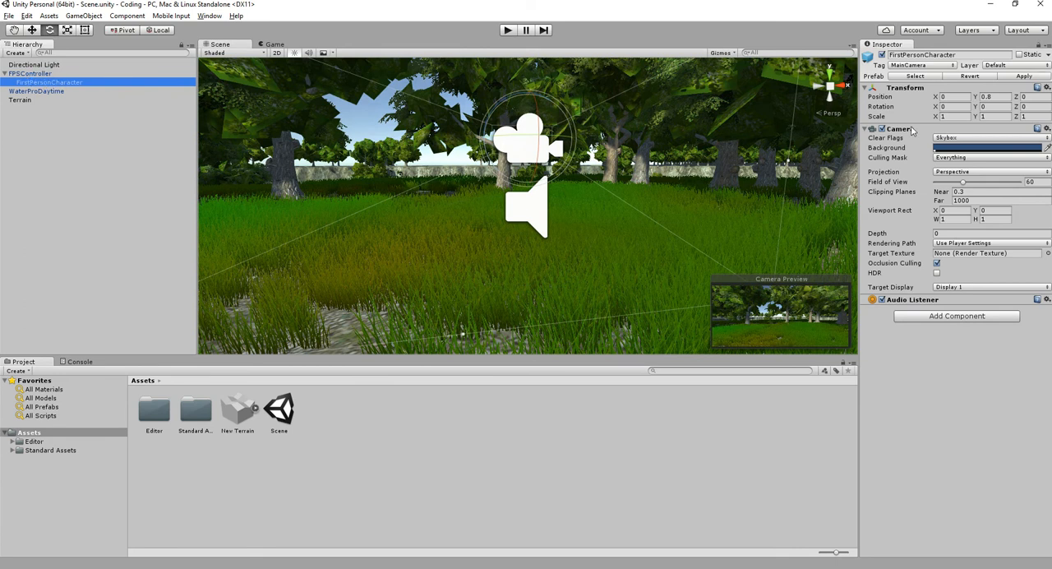
{"action": "left_click", "coordinate": [29, 74]}
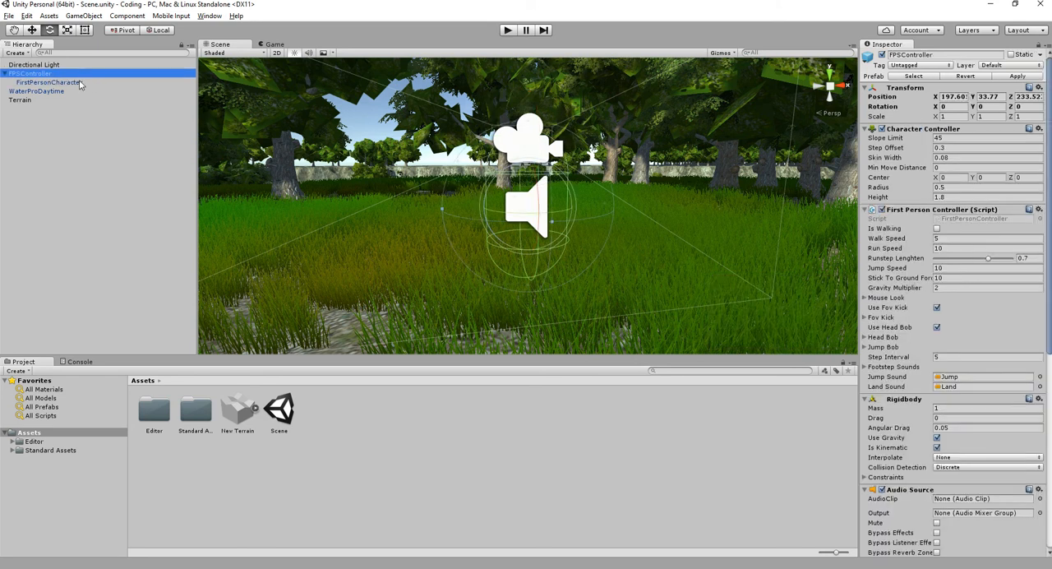
{"action": "left_click", "coordinate": [80, 84]}
{"action": "left_click", "coordinate": [127, 16]}
{"action": "mouse_move", "coordinate": [144, 205]}
{"action": "mouse_move", "coordinate": [280, 198]}
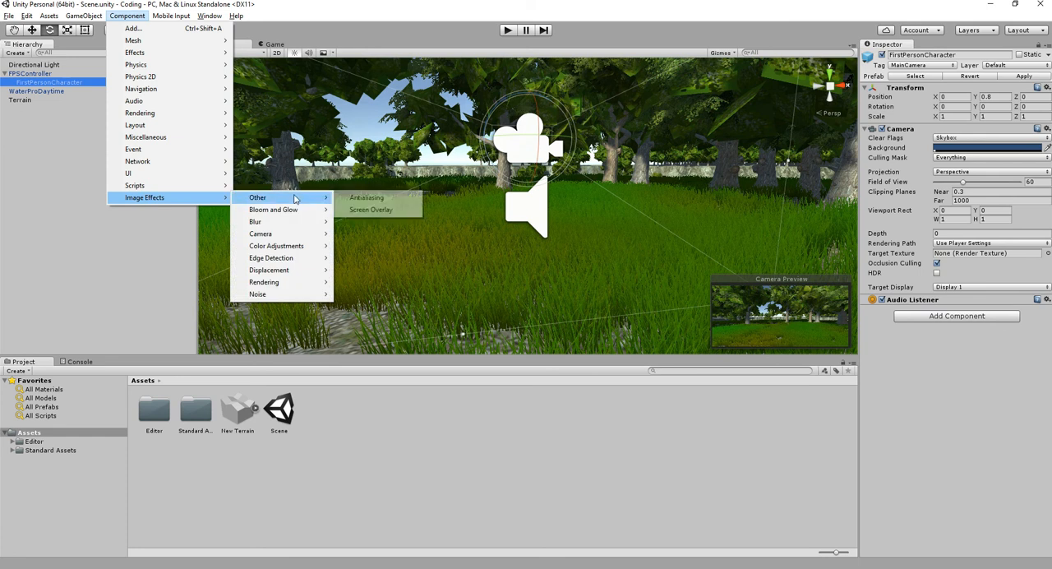
{"action": "left_click", "coordinate": [366, 198]}
- Add the Bloom image effect to the FirstPersonCharacter camera
{"action": "left_click", "coordinate": [129, 16]}
{"action": "mouse_move", "coordinate": [164, 198]}
{"action": "mouse_move", "coordinate": [294, 214]}
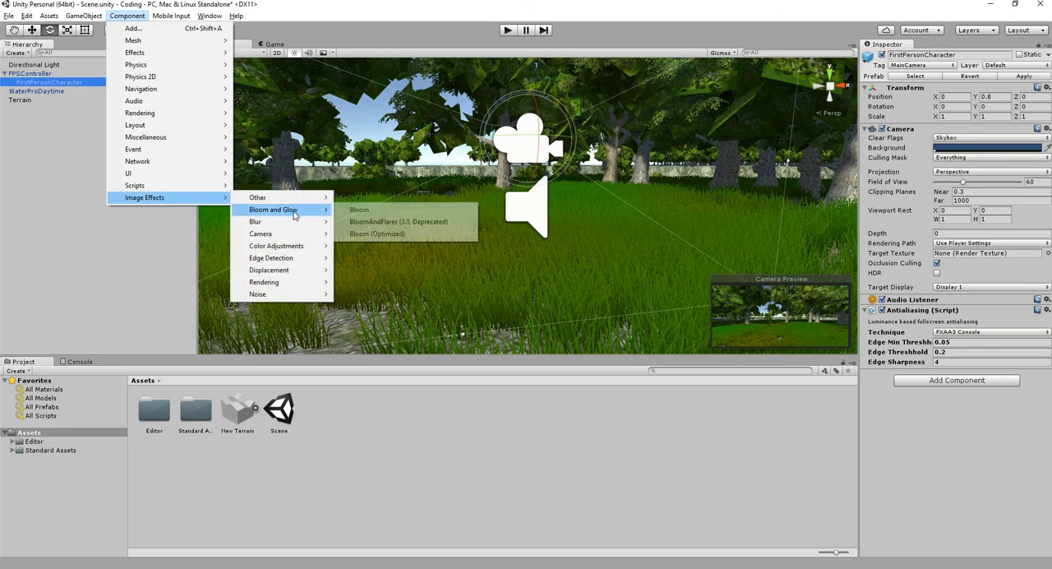
{"action": "left_click", "coordinate": [396, 212]}
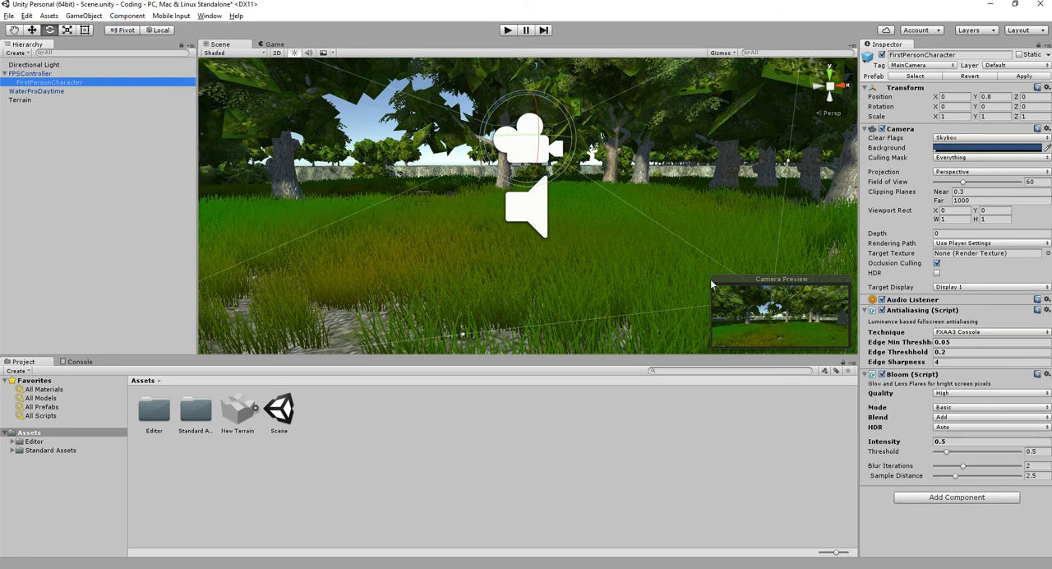
- Rotate the FPSController to about 168.65 degrees around Y, facing the lake, and test-walk along the shore in Play mode
{"action": "left_click", "coordinate": [92, 74]}
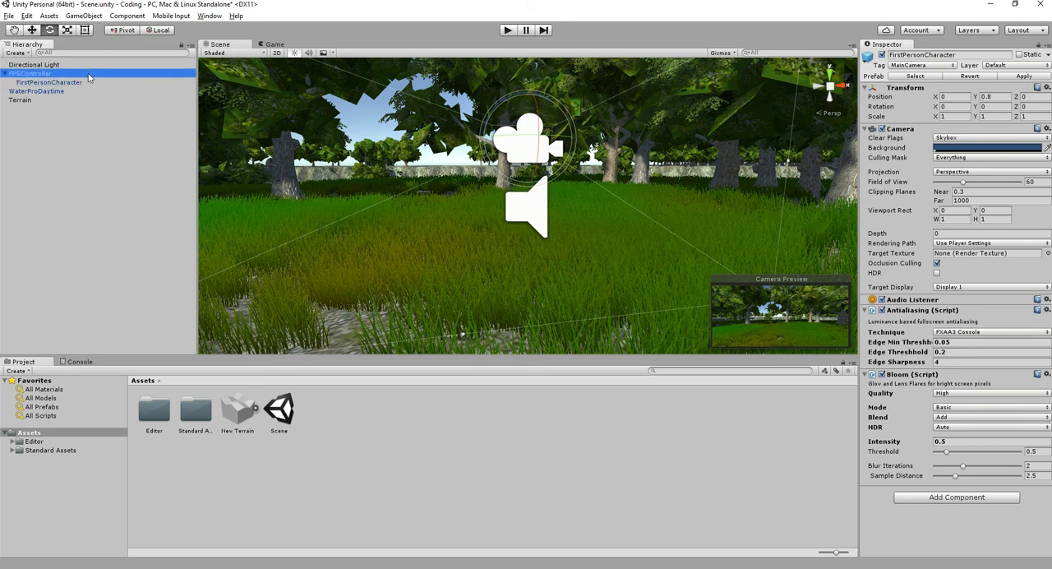
{"action": "left_click_drag", "start_coordinate": [575, 216], "coordinate": [448, 196]}
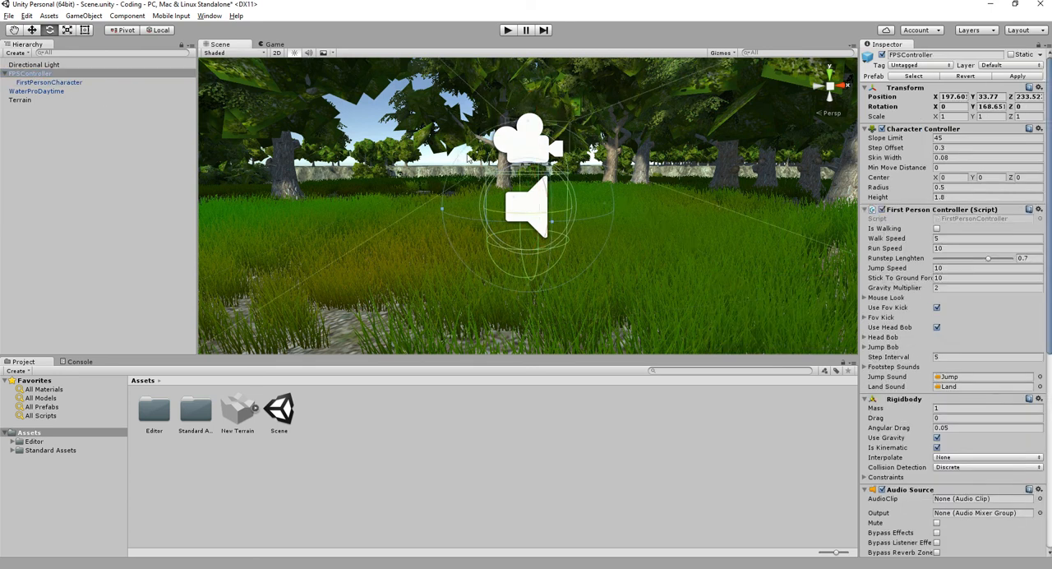
{"action": "left_click", "coordinate": [506, 30]}
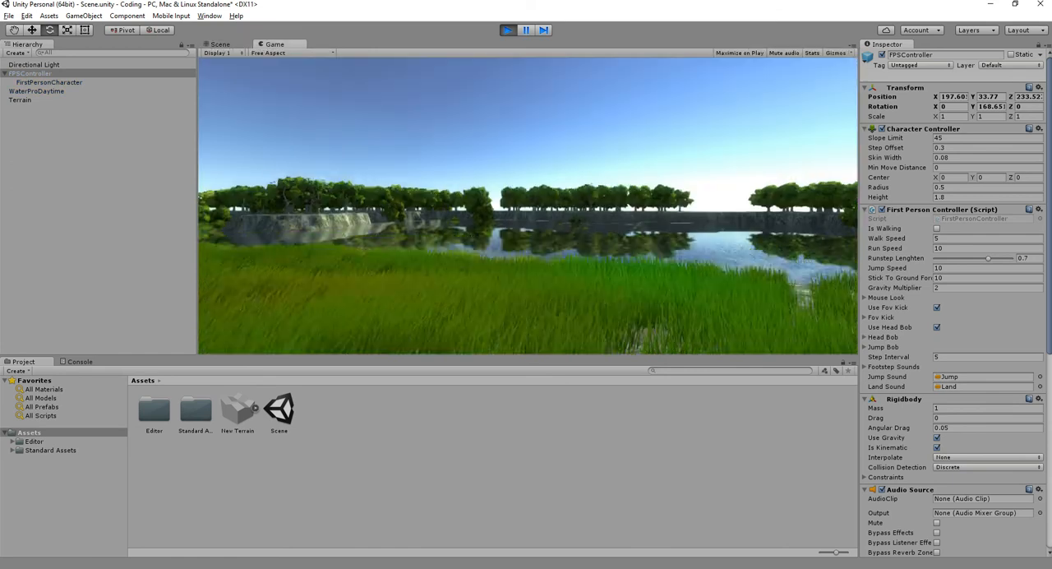
{"action": "key", "text": "shift+w"}
{"action": "key", "text": "w"}
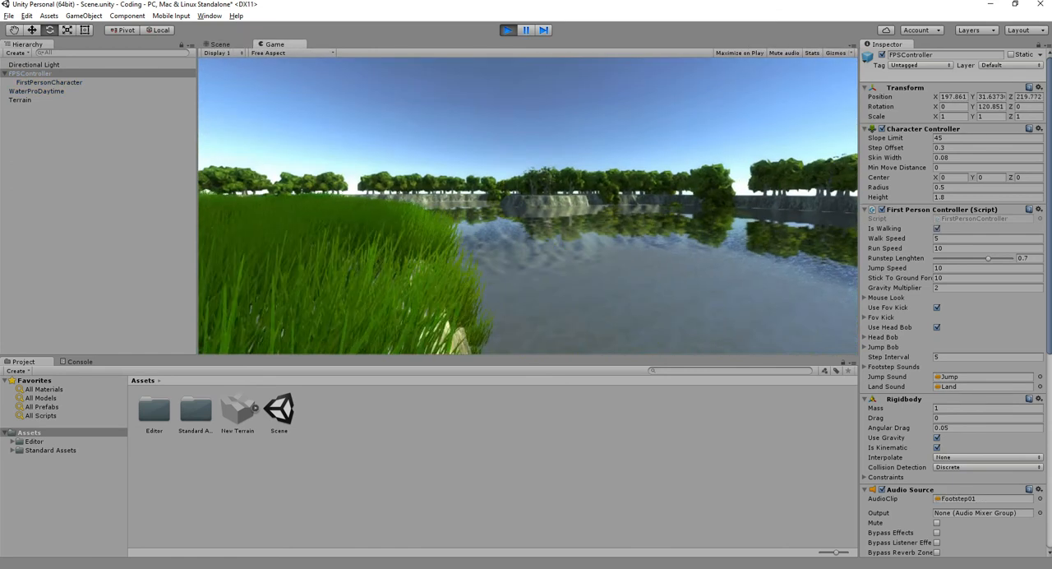
{"action": "key", "text": "ctrl+p"}
- Set the camera's Bloom Intensity to 46.85 and Threshold to 1.58, and test the look among the trees in Play mode
{"action": "left_click", "coordinate": [40, 84]}
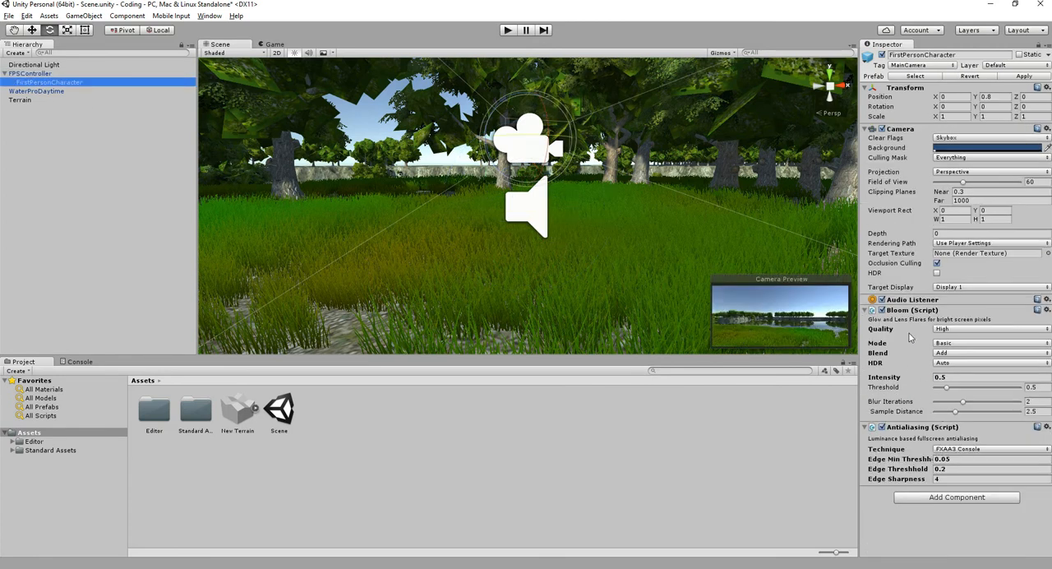
{"action": "left_click_drag", "start_coordinate": [889, 380], "coordinate": [681, 268]}
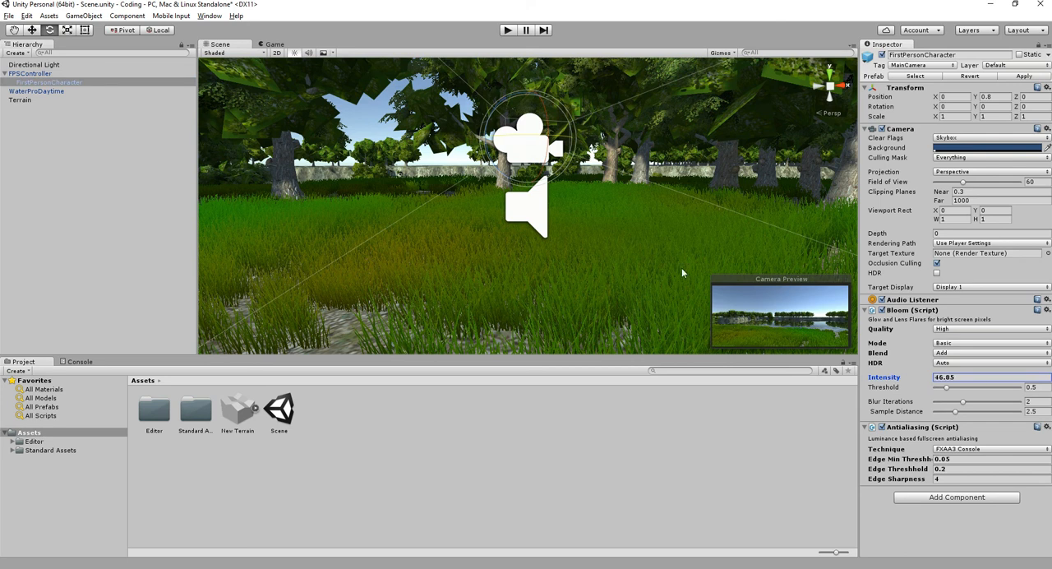
{"action": "left_click_drag", "start_coordinate": [948, 387], "coordinate": [970, 391]}
{"action": "left_click", "coordinate": [507, 30]}
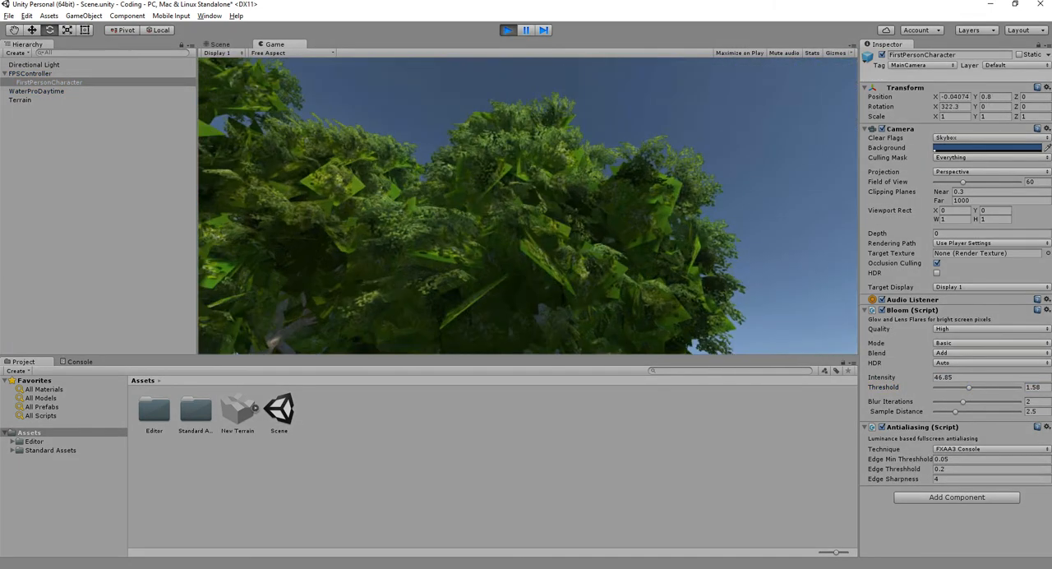
{"action": "key", "text": "w"}
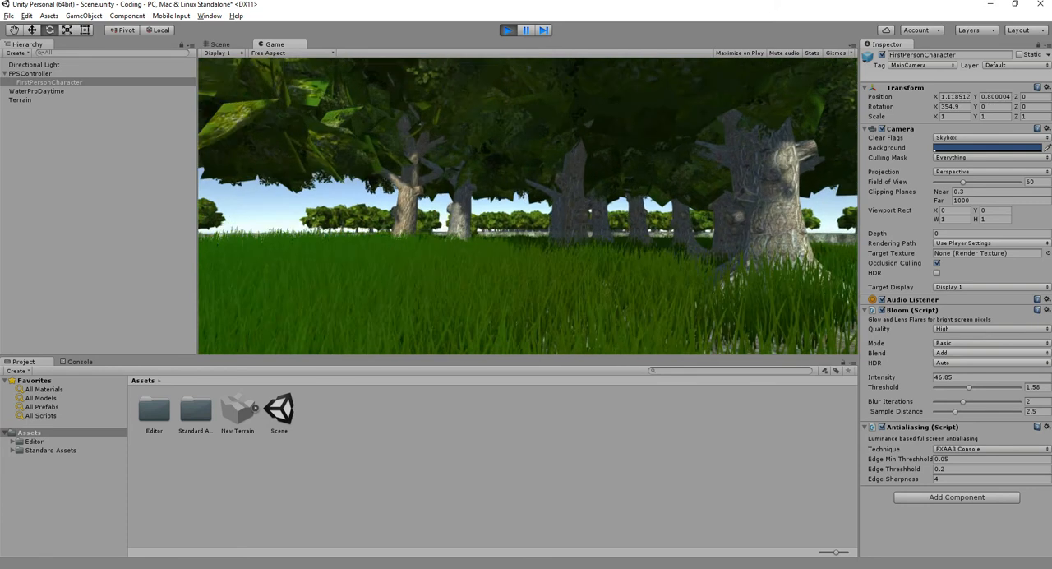
{"action": "key", "text": "ctrl+p"}
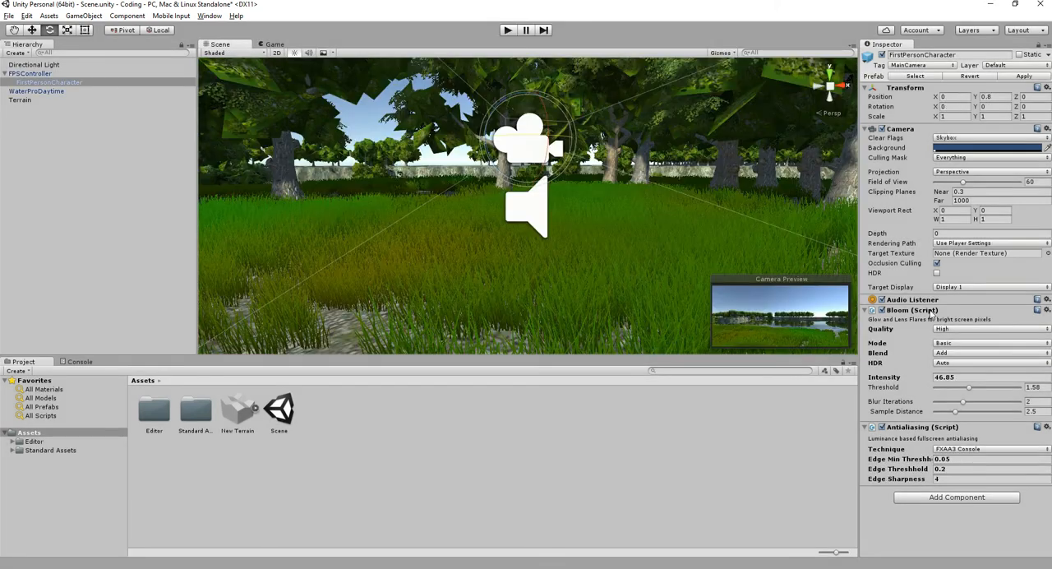
- Remove the Bloom and Antialiasing components from the FirstPersonCharacter camera
{"action": "right_click", "coordinate": [928, 314]}
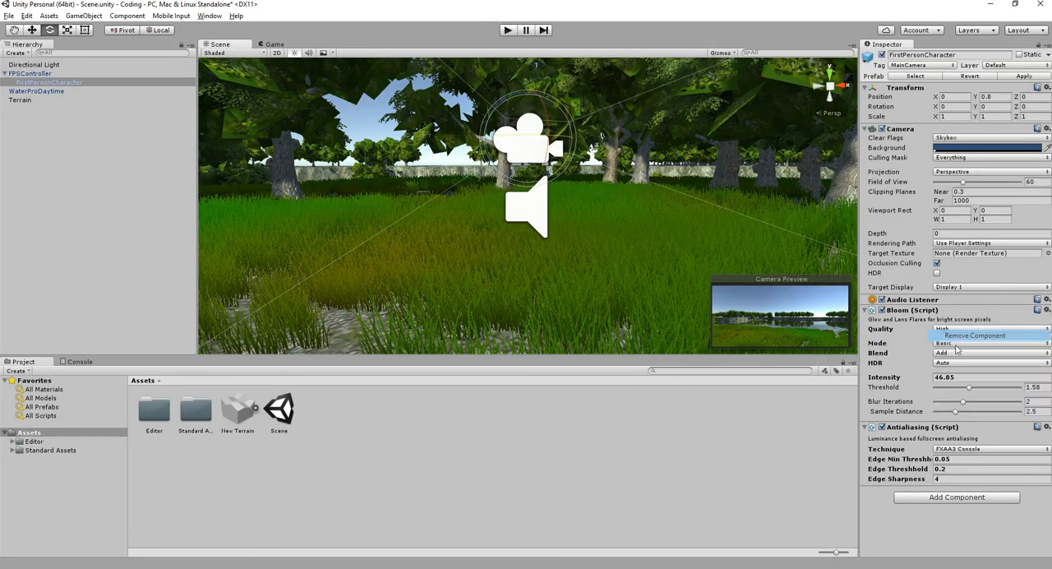
{"action": "left_click", "coordinate": [921, 334]}
{"action": "right_click", "coordinate": [918, 317]}
{"action": "left_click", "coordinate": [929, 332]}
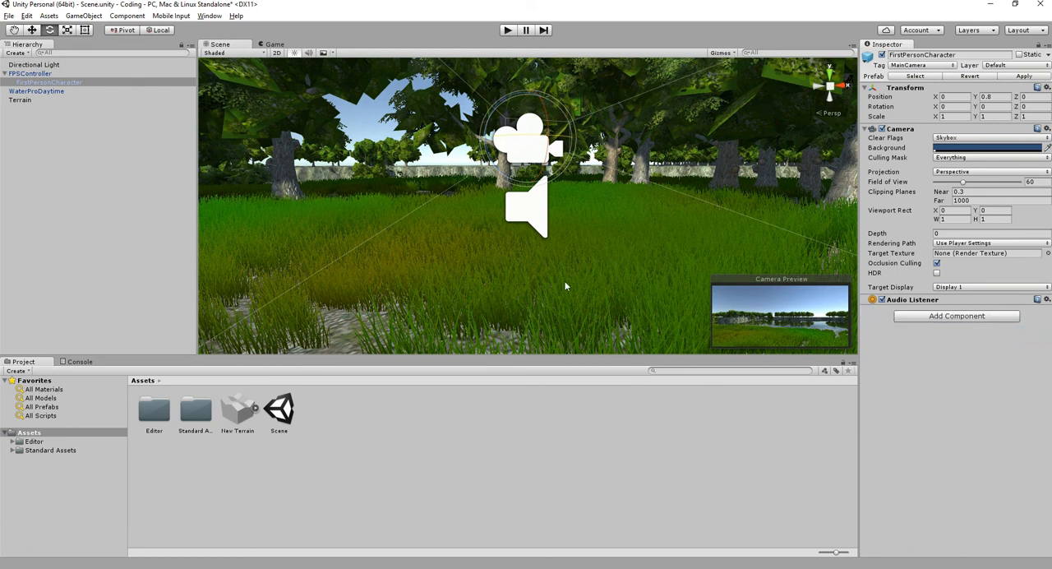
- Try the Blur image effect on the FirstPersonCharacter camera, adjust it, and remove the component
{"action": "left_click", "coordinate": [132, 16]}
{"action": "mouse_move", "coordinate": [177, 197]}
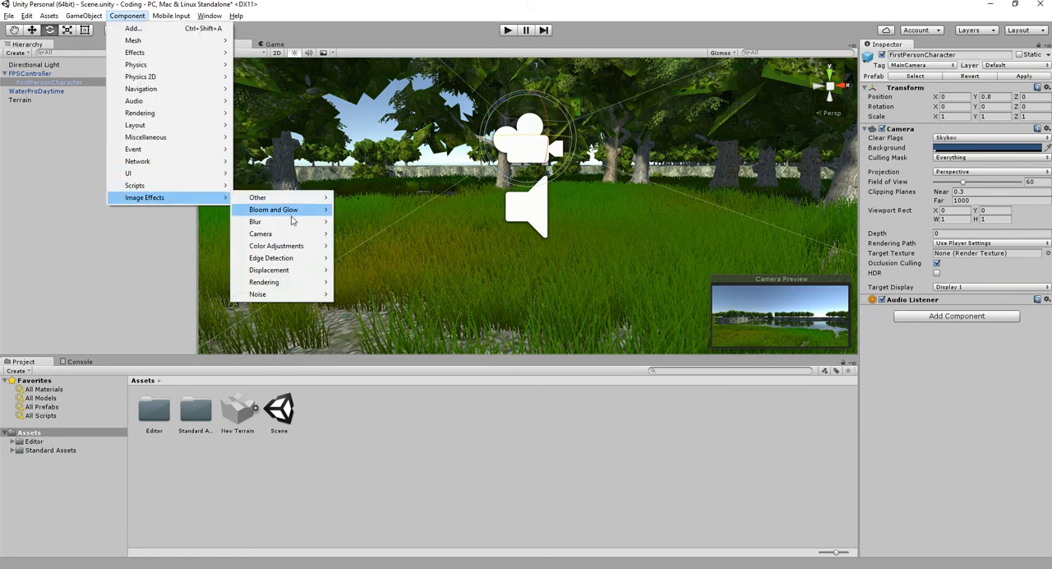
{"action": "mouse_move", "coordinate": [300, 226]}
{"action": "left_click", "coordinate": [362, 222]}
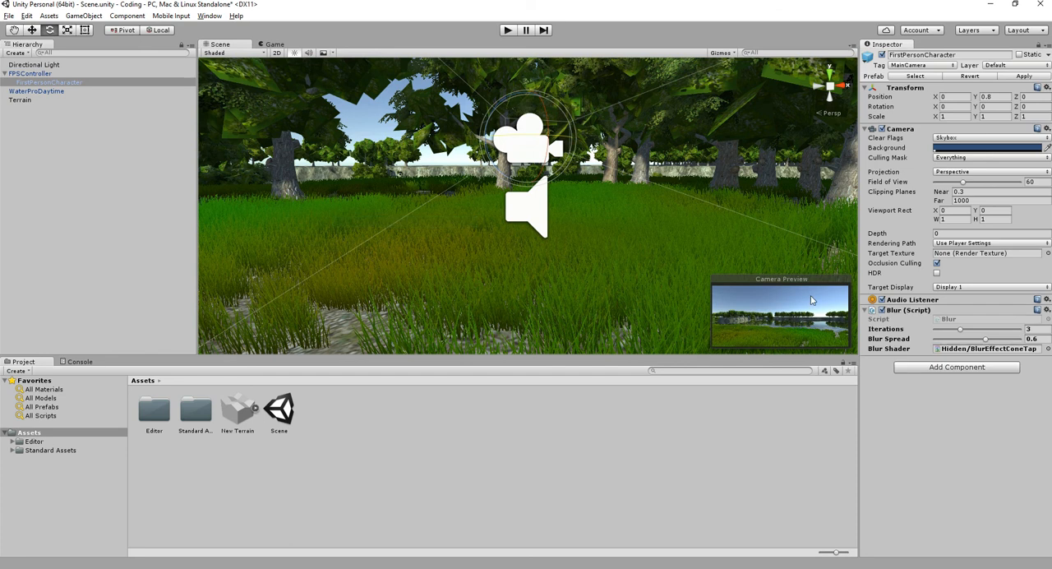
{"action": "mouse_move", "coordinate": [960, 332]}
{"action": "left_mouse_down"}
{"action": "mouse_move", "coordinate": [1032, 339]}
{"action": "mouse_move", "coordinate": [956, 335]}
{"action": "left_mouse_up"}
{"action": "right_click", "coordinate": [934, 318]}
{"action": "left_click", "coordinate": [953, 333]}
- Add the Global Fog image effect to the FirstPersonCharacter camera and test it briefly in Play mode
{"action": "left_click", "coordinate": [136, 18]}
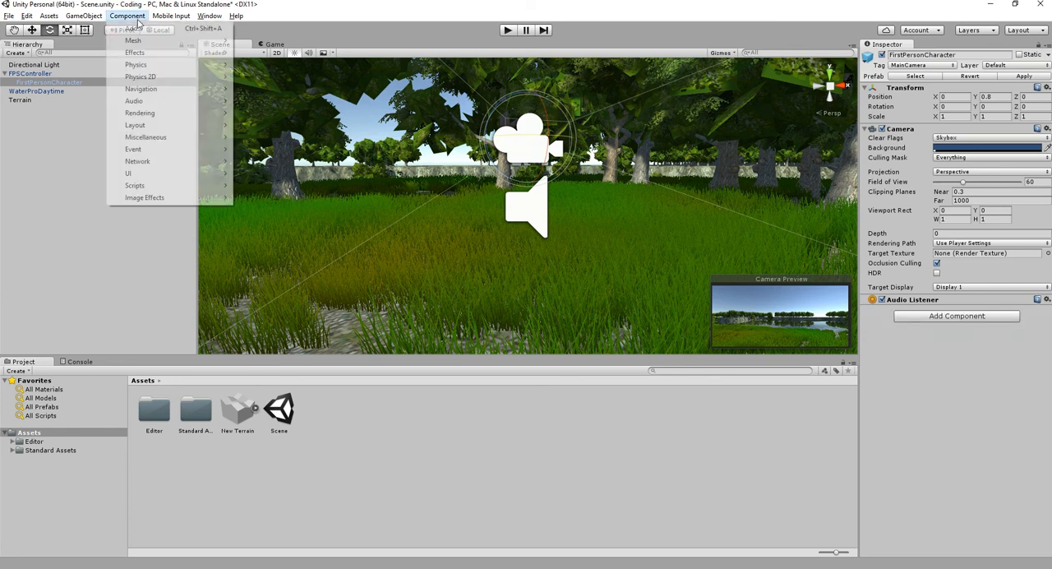
{"action": "mouse_move", "coordinate": [169, 199]}
{"action": "mouse_move", "coordinate": [294, 233]}
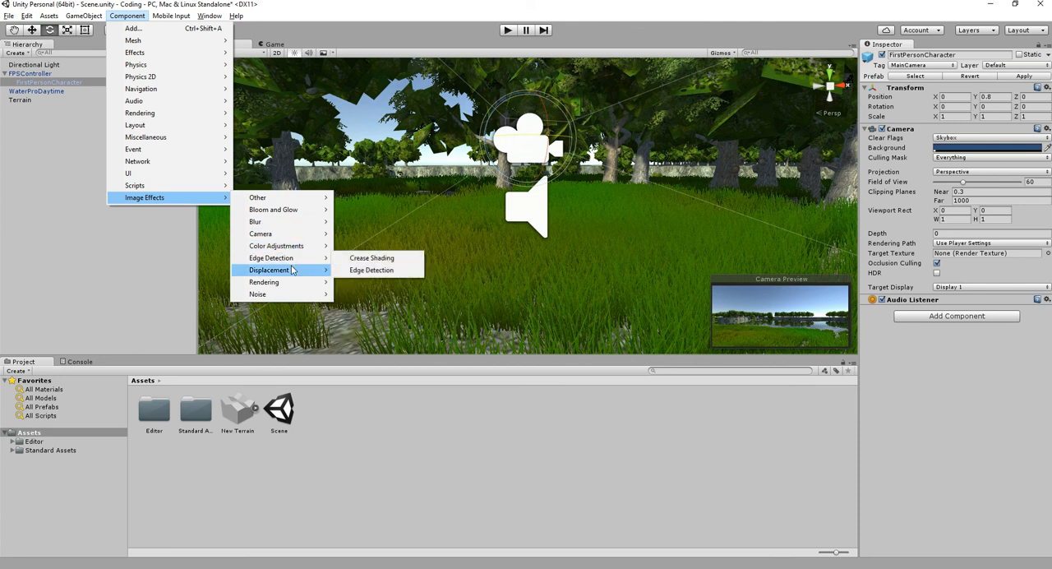
{"action": "mouse_move", "coordinate": [292, 270]}
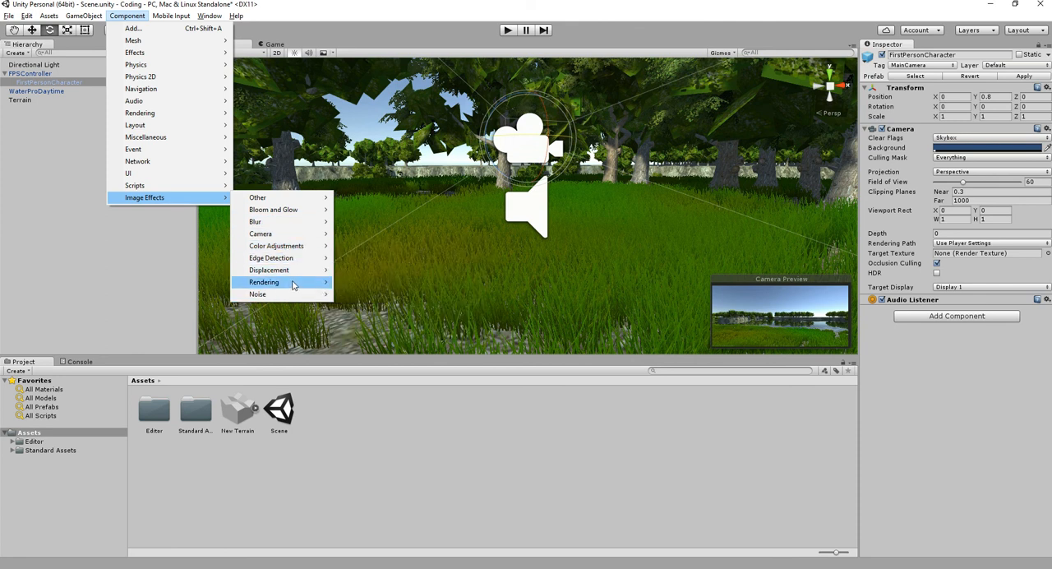
{"action": "left_click", "coordinate": [408, 285]}
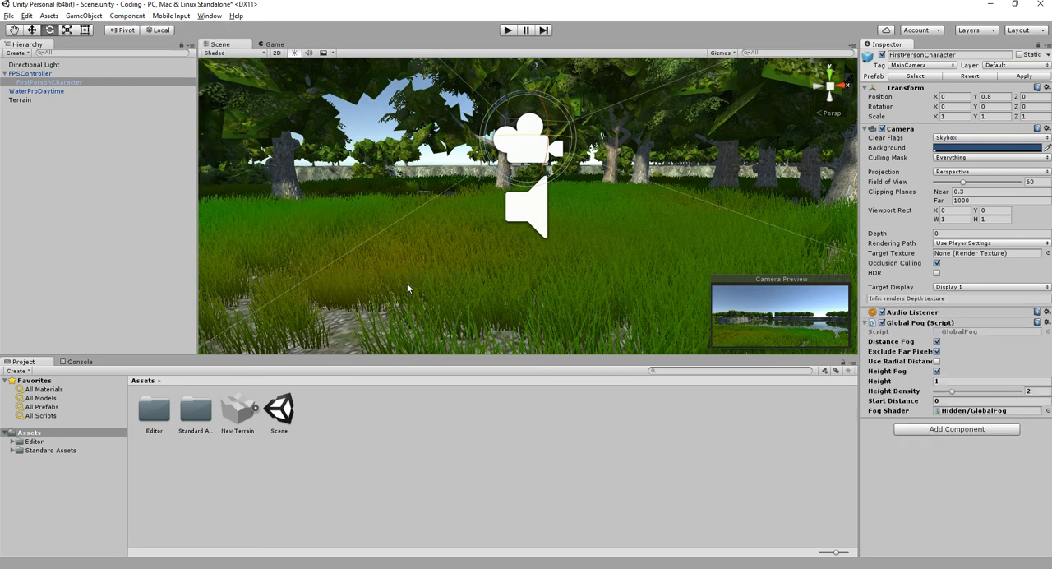
{"action": "left_click", "coordinate": [509, 31]}
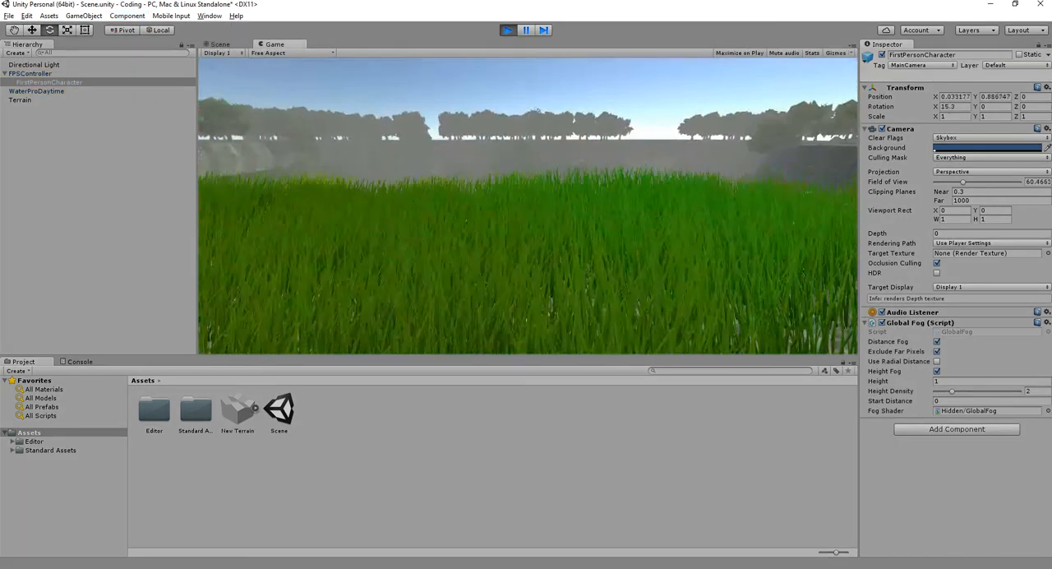
{"action": "key", "text": "ctrl+p"}
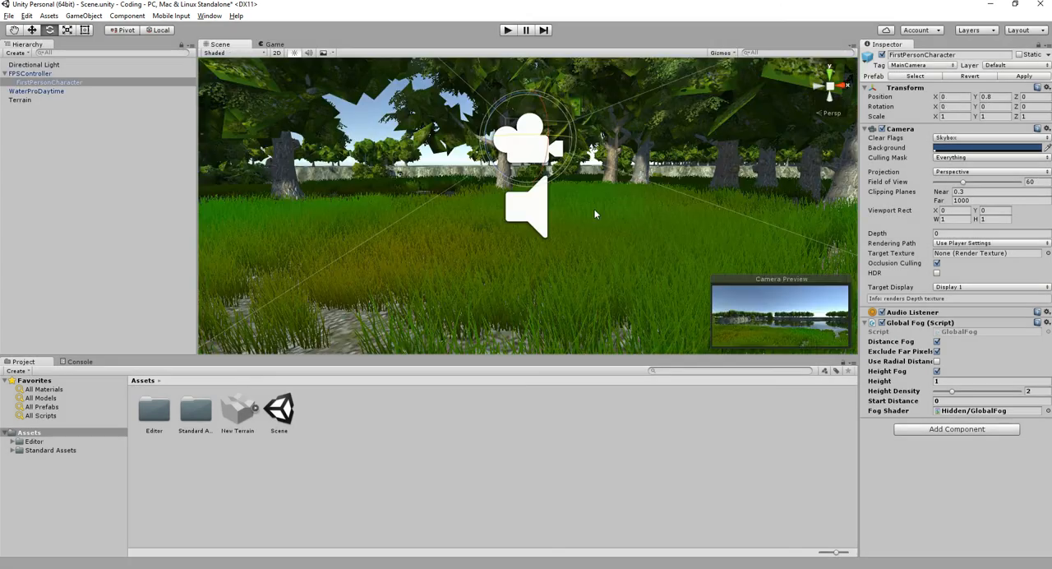
- In the Game view, compare the Global Fog with Distance Fog off and on, and set Height Density to 3.17
{"action": "left_click", "coordinate": [271, 43]}
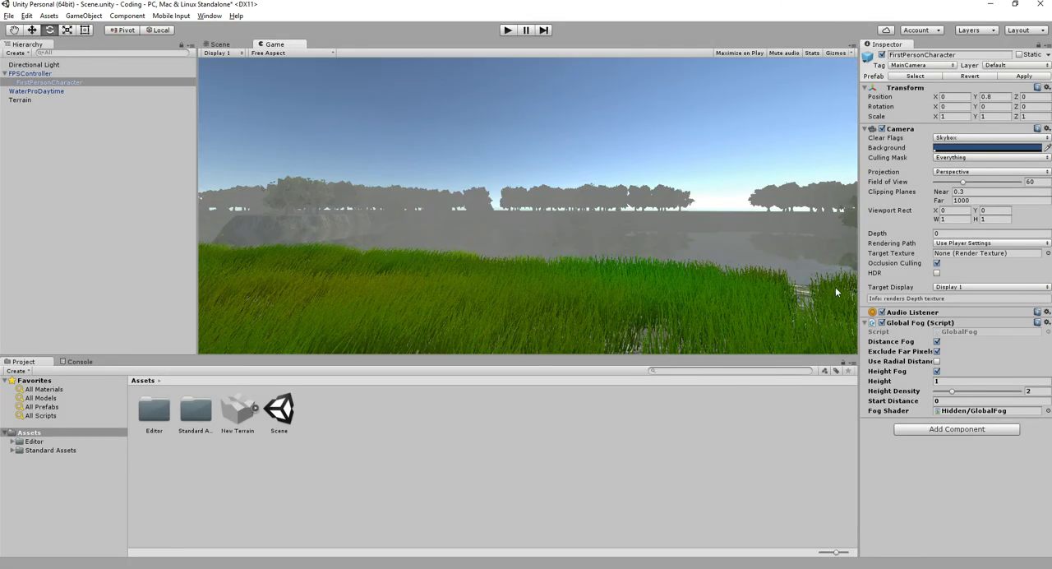
{"action": "mouse_move", "coordinate": [951, 392]}
{"action": "left_mouse_down"}
{"action": "mouse_move", "coordinate": [993, 392]}
{"action": "mouse_move", "coordinate": [961, 392]}
{"action": "left_mouse_up"}
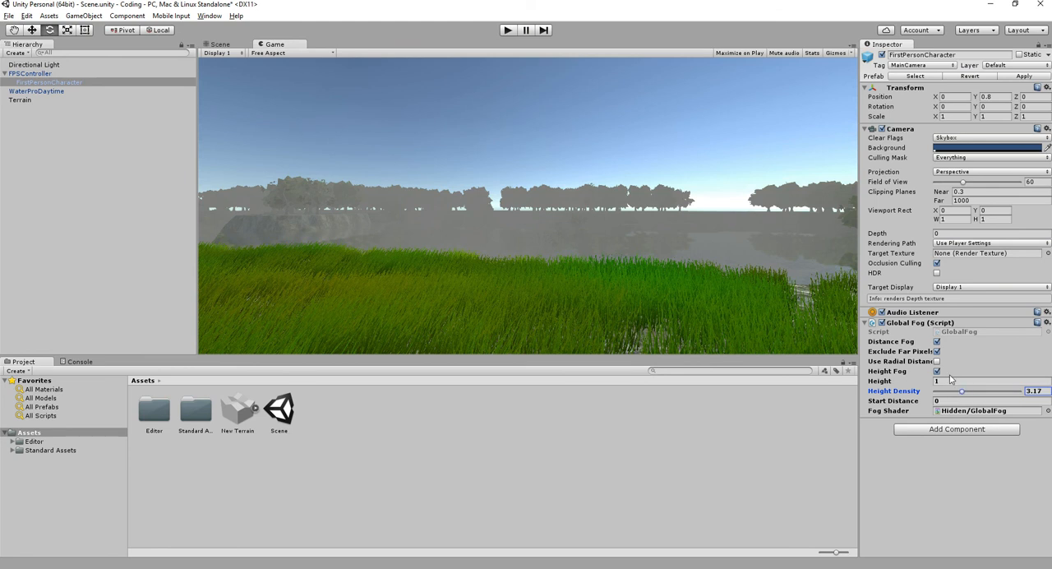
{"action": "left_click", "coordinate": [937, 341]}
{"action": "mouse_move", "coordinate": [962, 392]}
{"action": "left_mouse_down"}
{"action": "mouse_move", "coordinate": [1024, 396]}
{"action": "mouse_move", "coordinate": [960, 394]}
{"action": "left_mouse_up"}
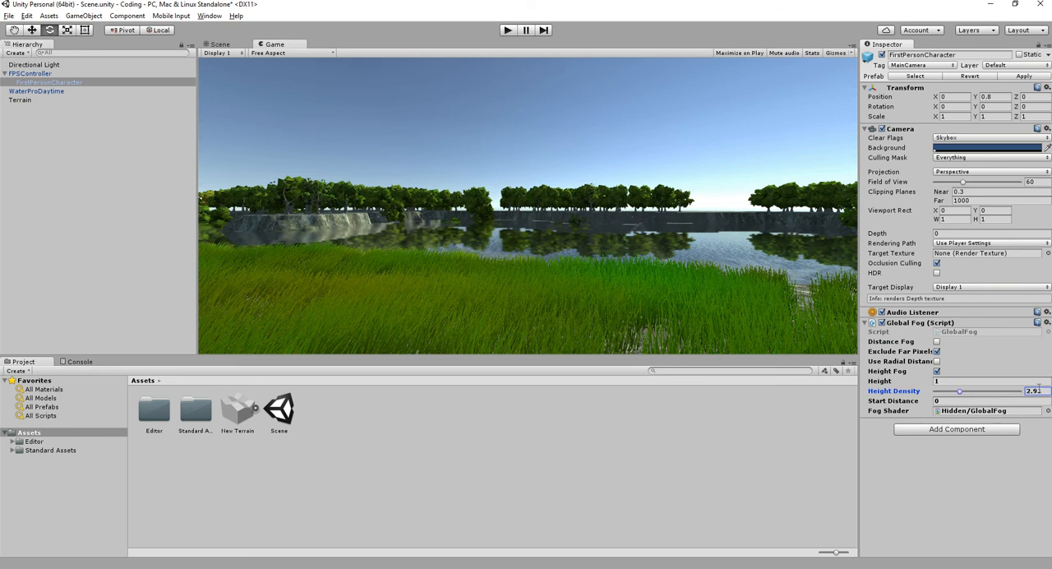
{"action": "left_click", "coordinate": [936, 341]}
{"action": "left_click_drag", "start_coordinate": [961, 394], "coordinate": [963, 394]}
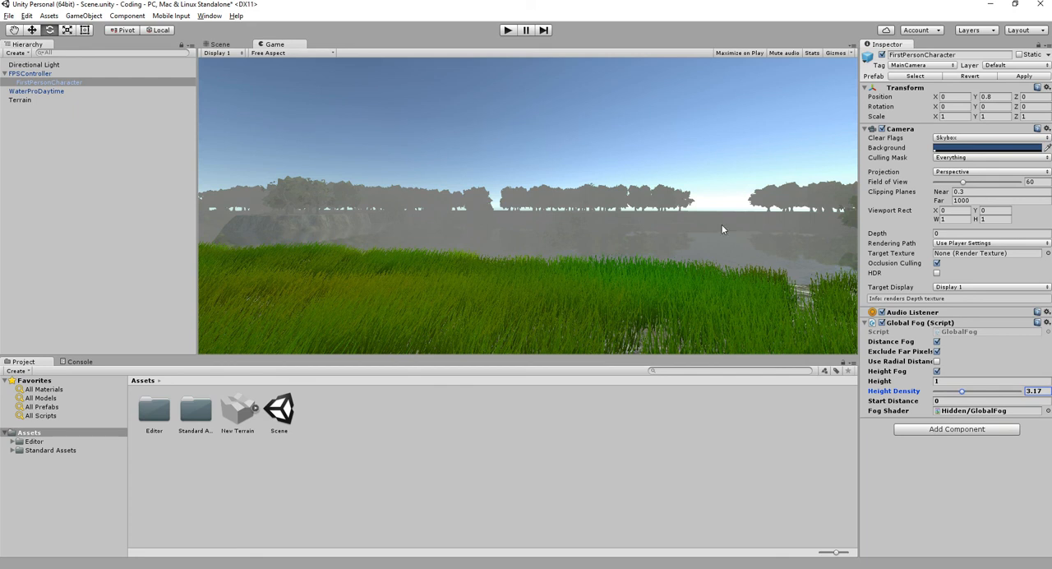
- Replace the camera's Global Fog component with the Sun Shafts image effect
{"action": "right_click", "coordinate": [919, 323]}
{"action": "left_click", "coordinate": [952, 345]}
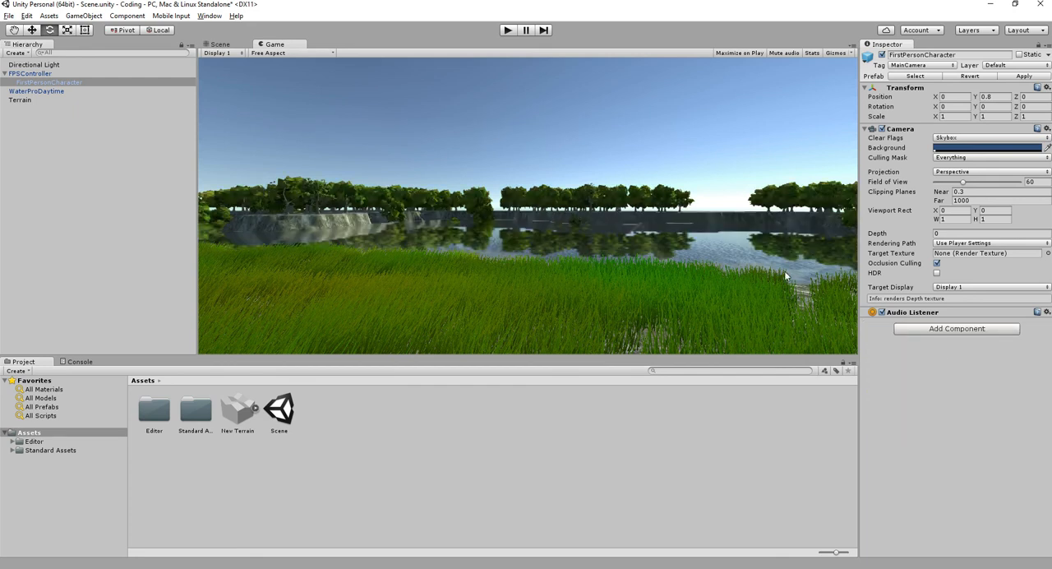
{"action": "left_click", "coordinate": [128, 15]}
{"action": "mouse_move", "coordinate": [311, 264]}
{"action": "mouse_move", "coordinate": [310, 287]}
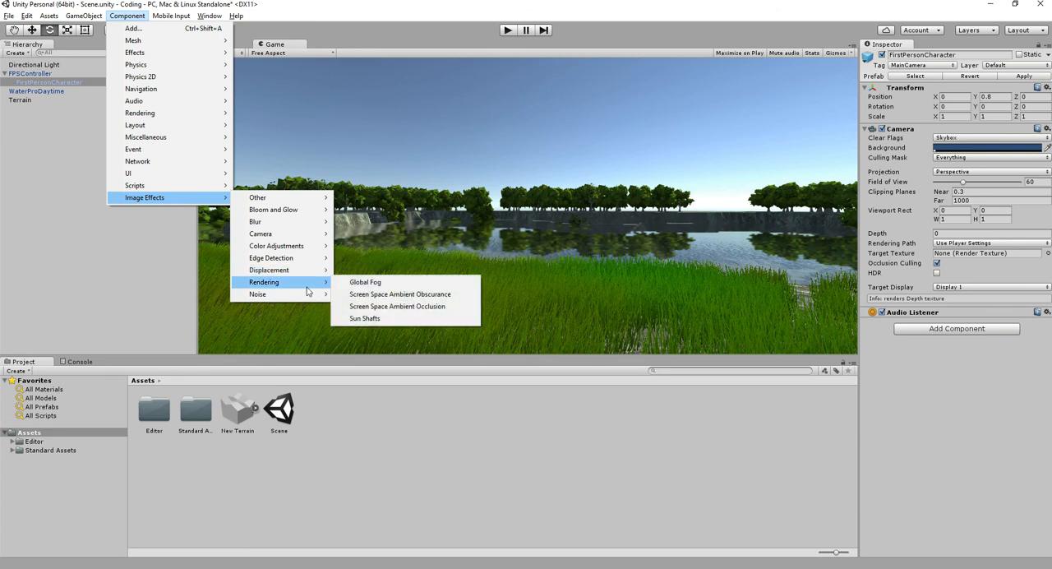
{"action": "left_click", "coordinate": [407, 318]}
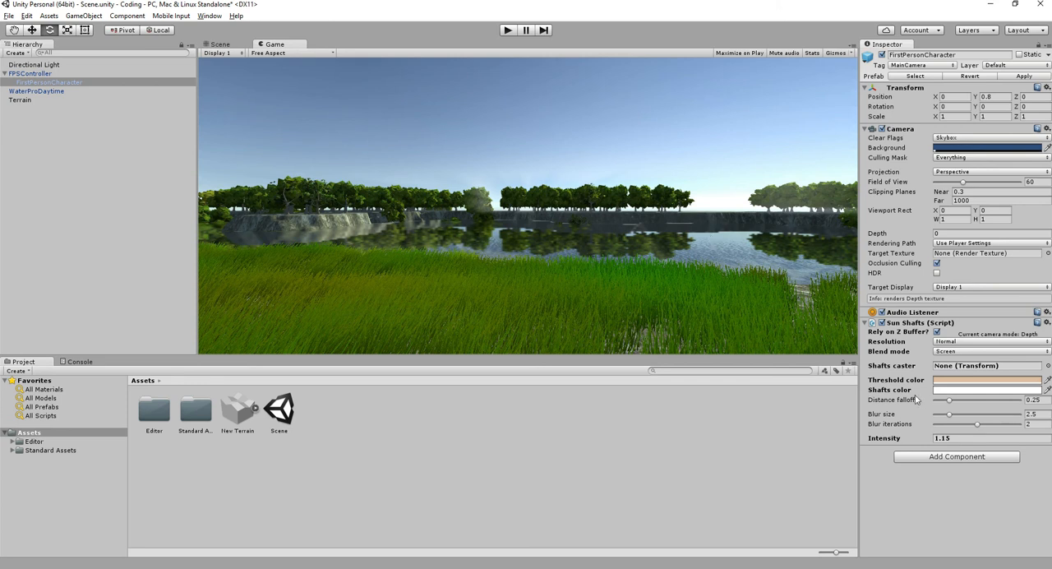
- Set the Sun Shafts Intensity to 2.47, assign the Directional Light as Shafts caster, and test-walk towards the sun in Play mode
{"action": "left_click_drag", "start_coordinate": [887, 439], "coordinate": [913, 427]}
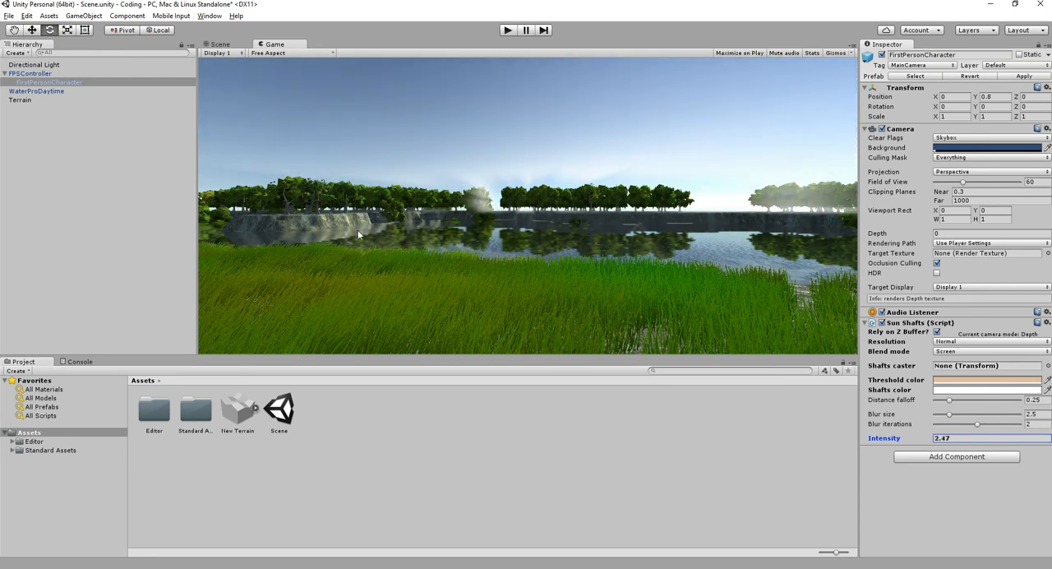
{"action": "left_click_drag", "start_coordinate": [32, 66], "coordinate": [971, 370]}
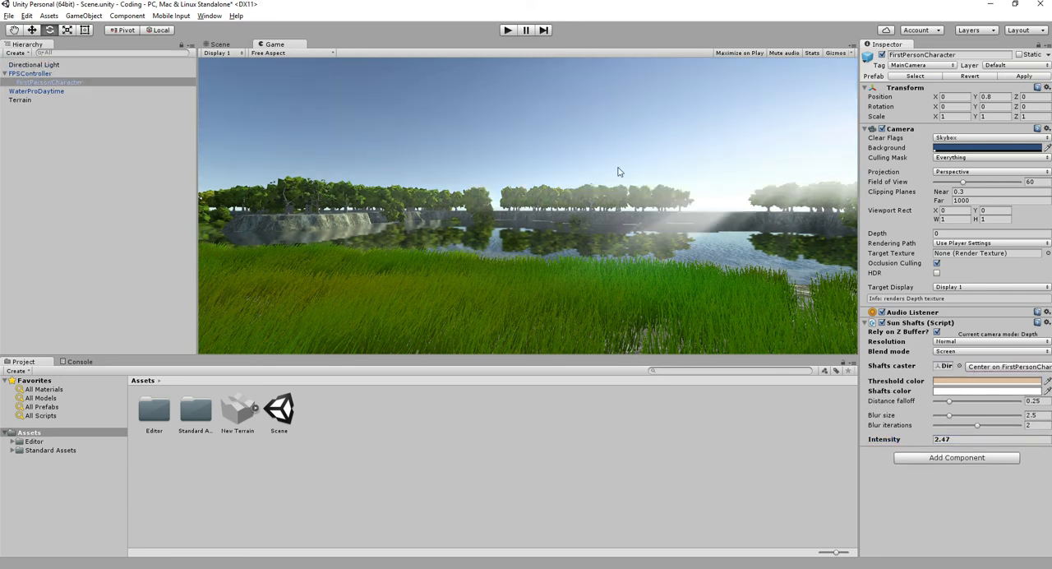
{"action": "left_click", "coordinate": [502, 31]}
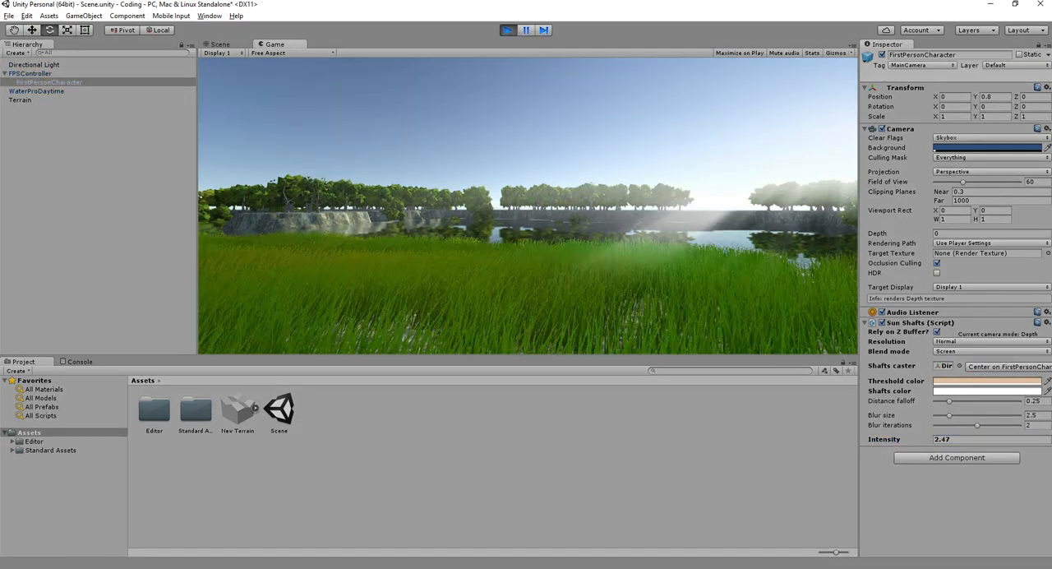
{"action": "key", "text": "w"}
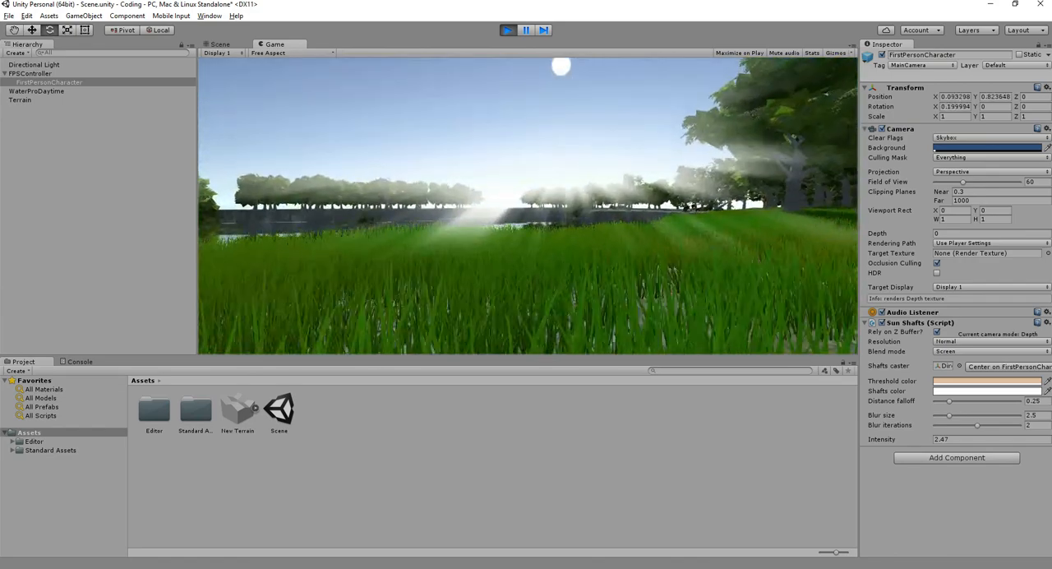
{"action": "key", "text": "w"}
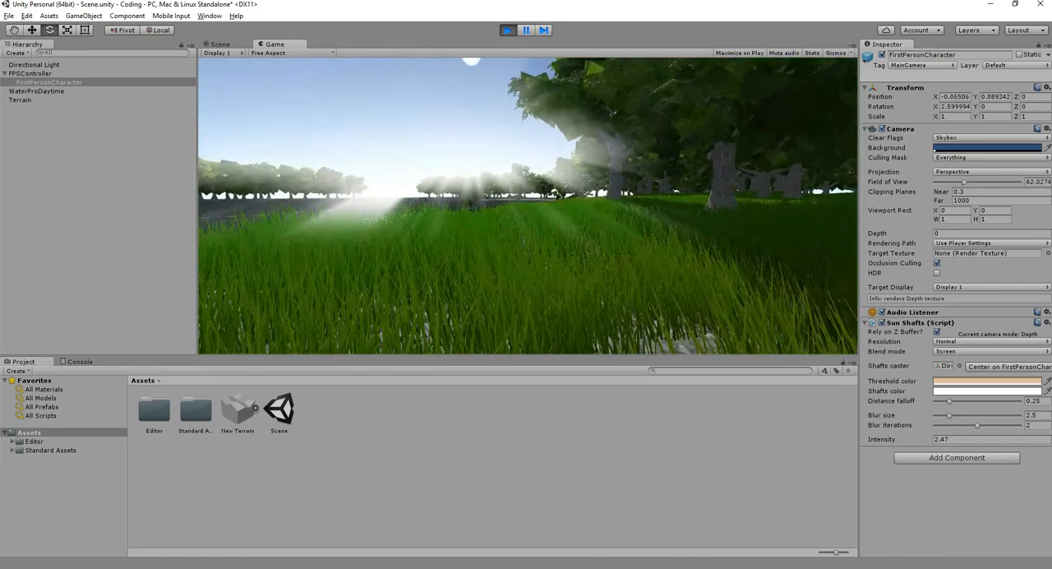
{"action": "key", "text": "w"}
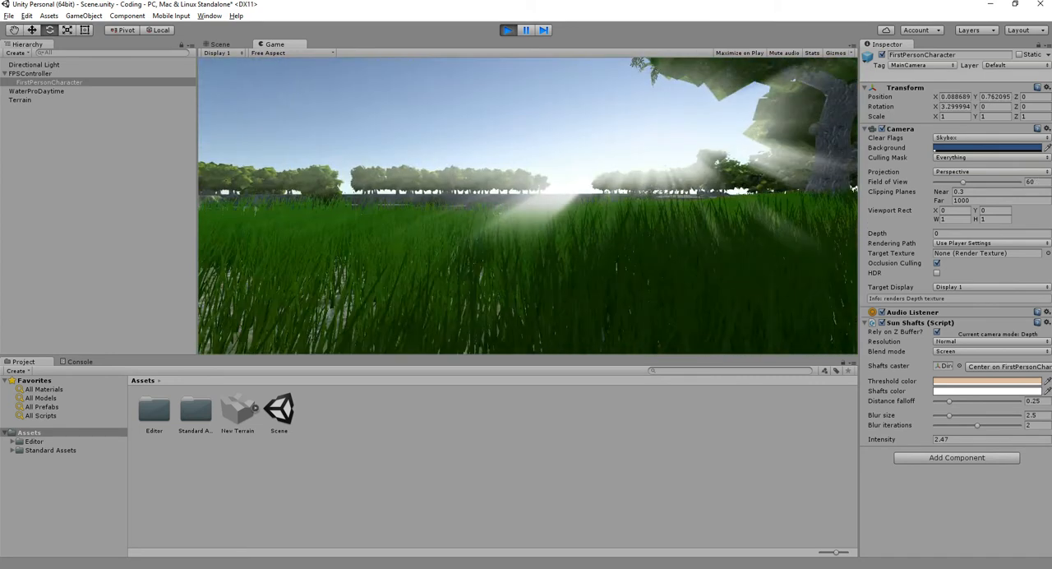
- Leave Play mode, set the Sun Shafts Intensity to 1, and deselect the camera
{"action": "key", "text": "ctrl+p"}
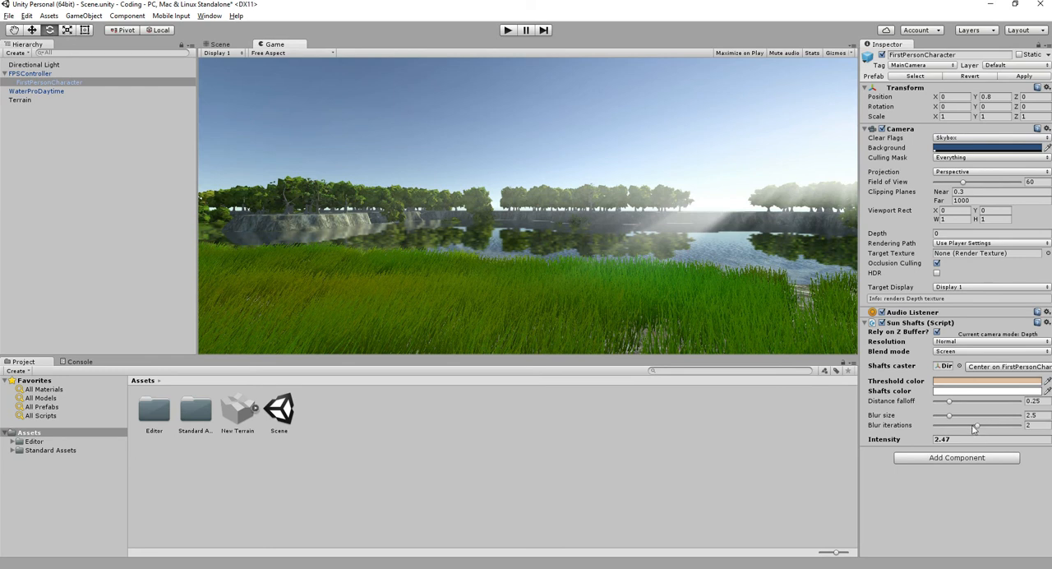
{"action": "left_click", "coordinate": [716, 443]}
{"action": "left_click", "coordinate": [567, 252]}
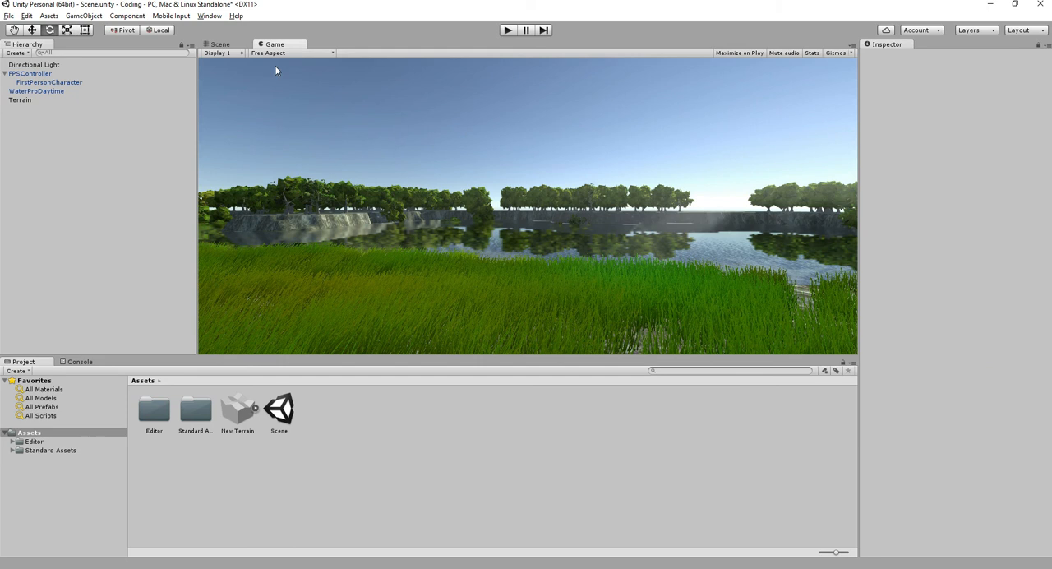
- Add the Screen Space Ambient Occlusion image effect to the FirstPersonCharacter camera and save the scene
{"action": "left_click", "coordinate": [135, 18]}
{"action": "left_click", "coordinate": [41, 83]}
{"action": "left_click", "coordinate": [127, 16]}
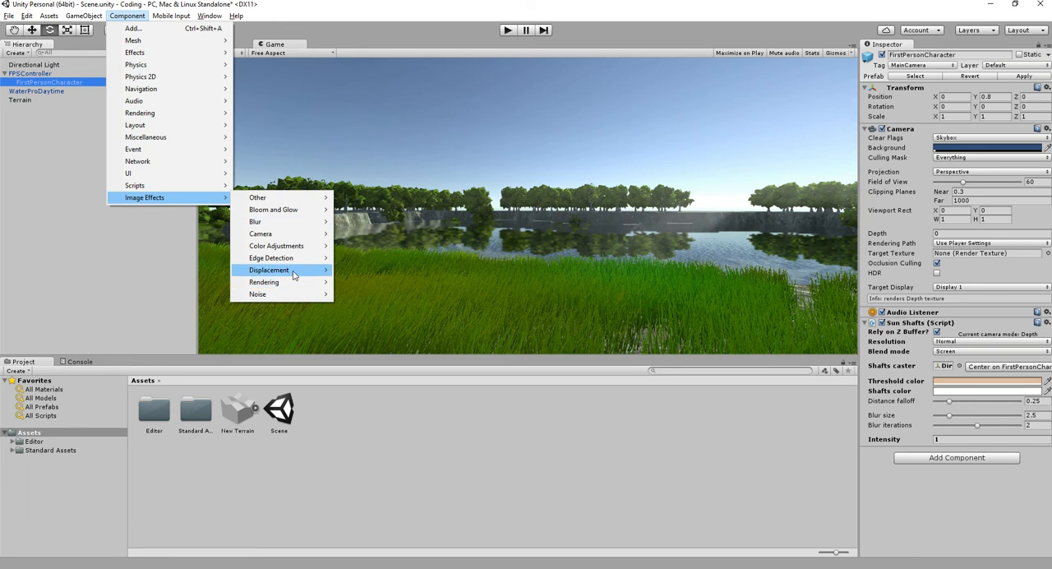
{"action": "mouse_move", "coordinate": [294, 286]}
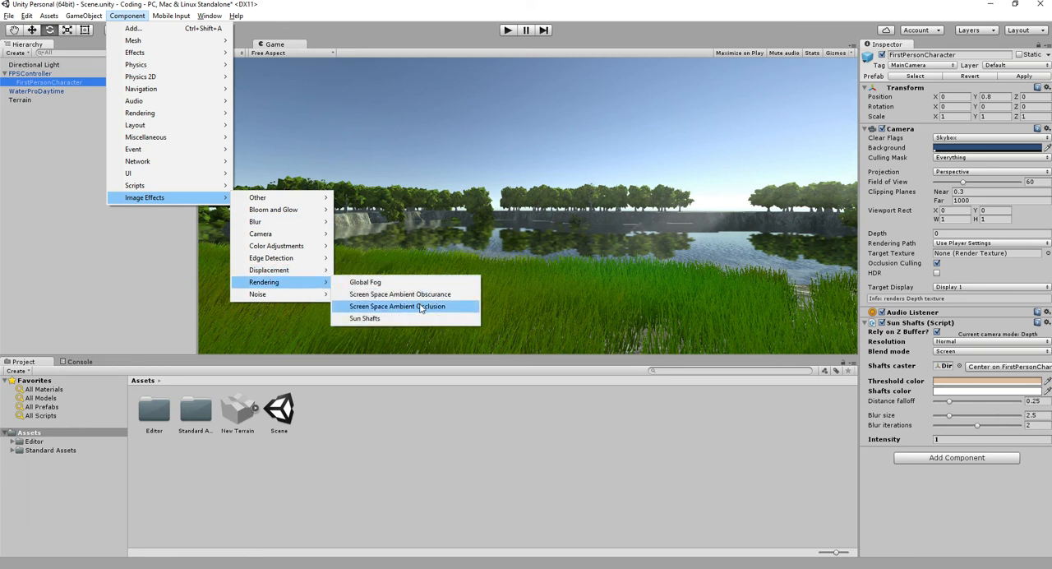
{"action": "left_click", "coordinate": [422, 307]}
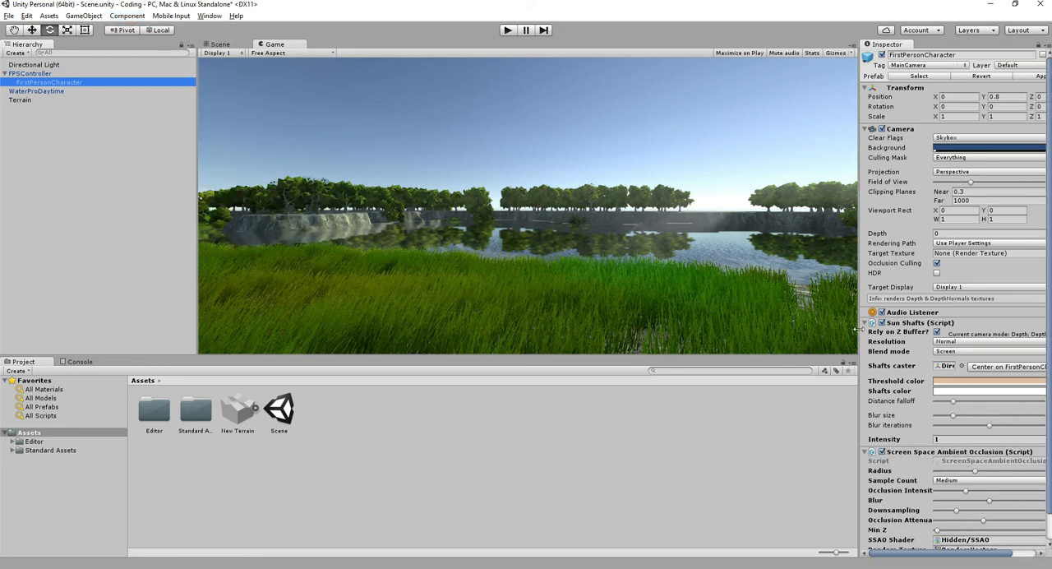
{"action": "scroll", "coordinate": [972, 406], "scroll_direction": "down", "scroll_amount": 1}
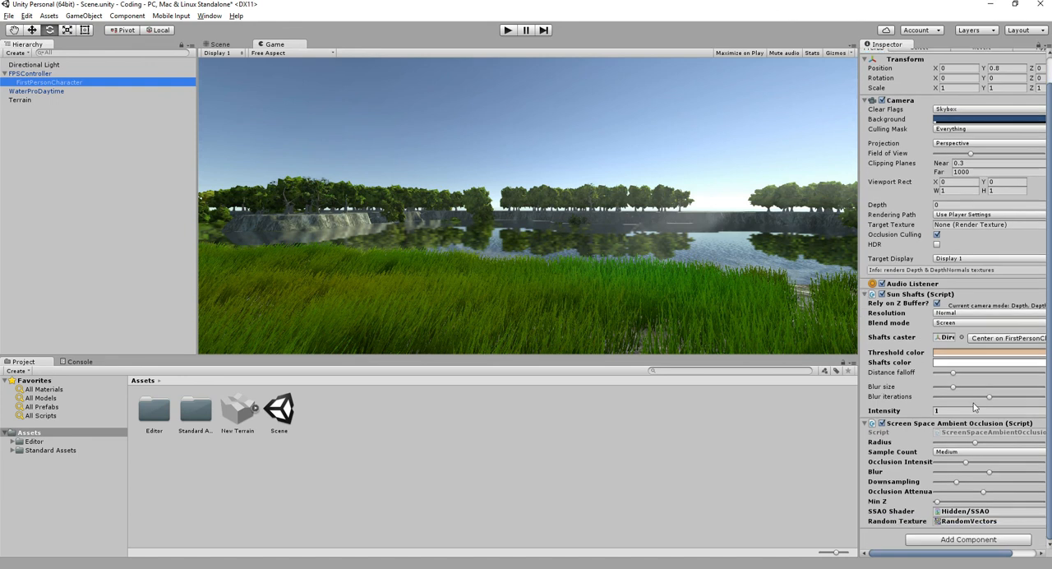
{"action": "left_click", "coordinate": [713, 480]}
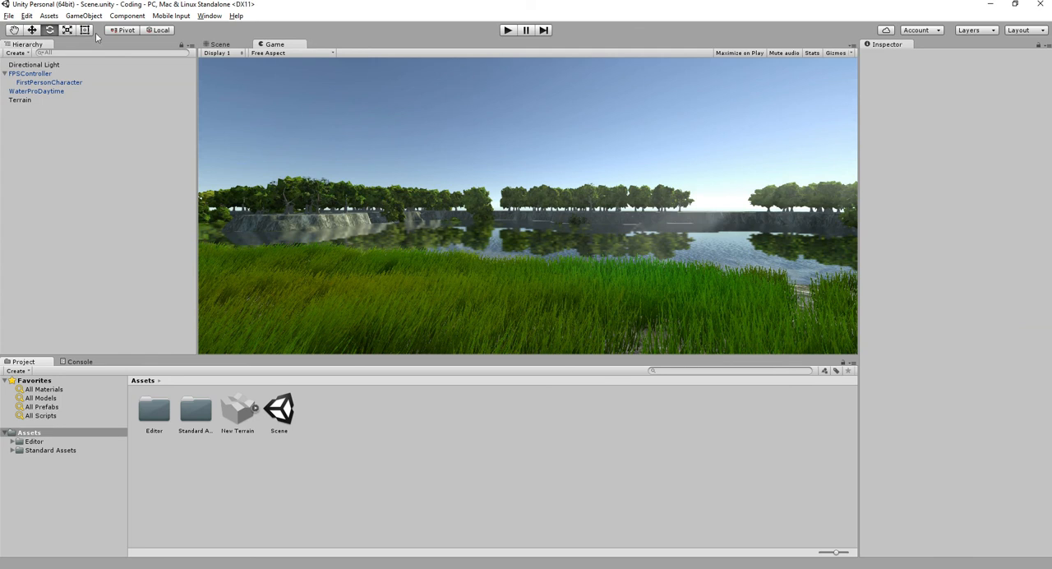
- Open the Lighting window, enlarge it so all scene settings fit, and place it beside the Game view
{"action": "left_click", "coordinate": [208, 16]}
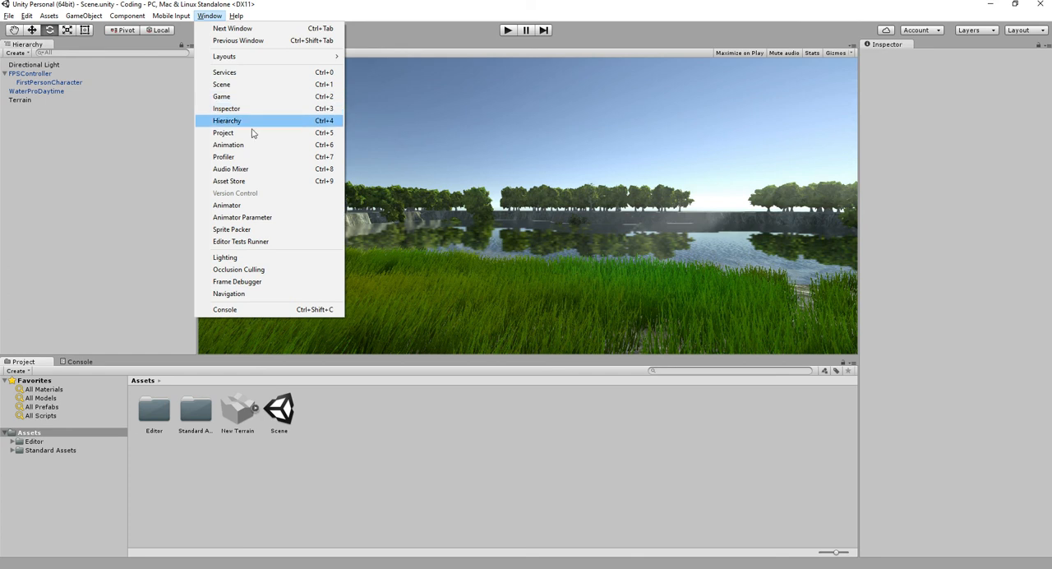
{"action": "left_click", "coordinate": [279, 257]}
{"action": "left_click_drag", "start_coordinate": [60, 17], "coordinate": [663, 136]}
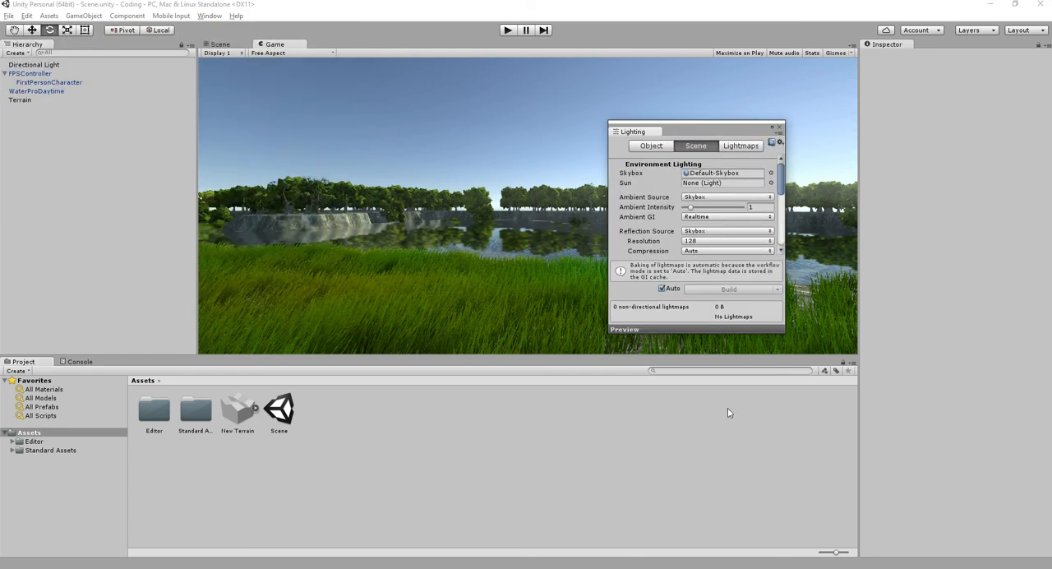
{"action": "left_click_drag", "start_coordinate": [783, 330], "coordinate": [877, 567]}
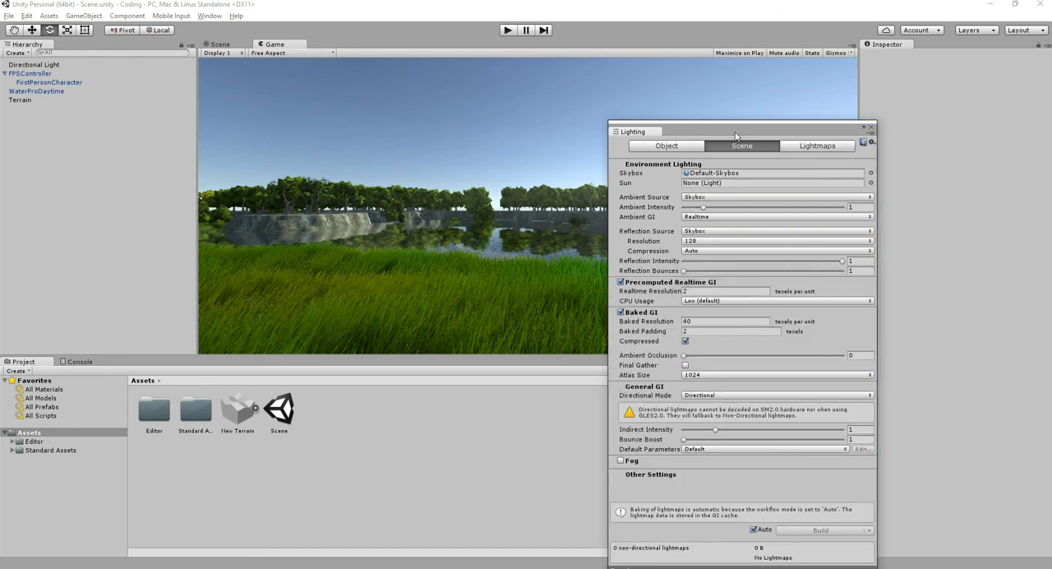
{"action": "left_click_drag", "start_coordinate": [735, 136], "coordinate": [880, 86]}
- Try Gradient and Color as the Ambient Source of the environment lighting, and return it to Skybox
{"action": "left_click", "coordinate": [848, 148]}
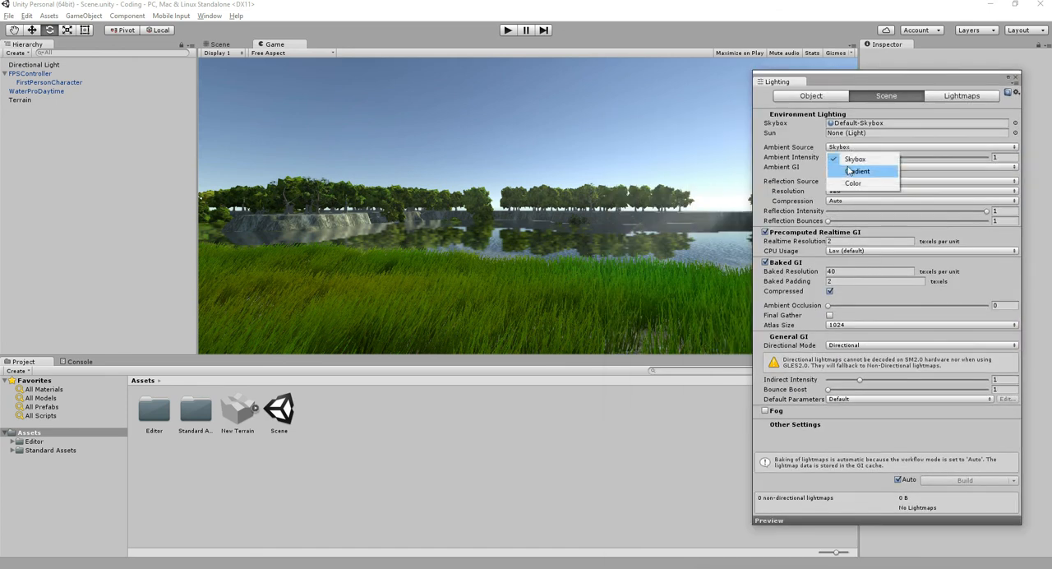
{"action": "left_click", "coordinate": [855, 170]}
{"action": "left_click", "coordinate": [853, 147]}
{"action": "left_click", "coordinate": [853, 183]}
{"action": "left_click", "coordinate": [853, 147]}
{"action": "left_click", "coordinate": [852, 158]}
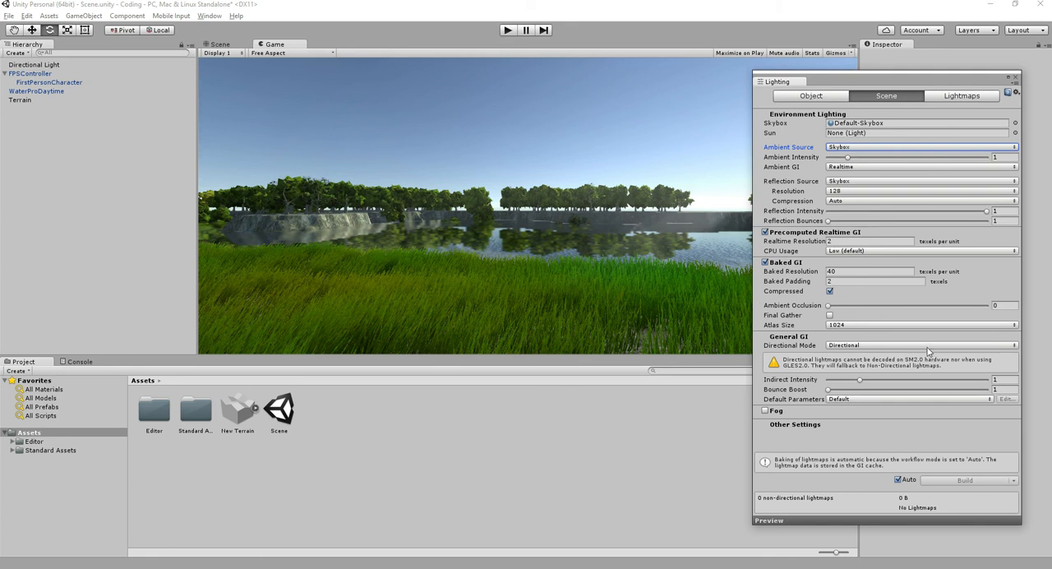
- Enable Fog in the scene's lighting settings
{"action": "left_click", "coordinate": [764, 411]}
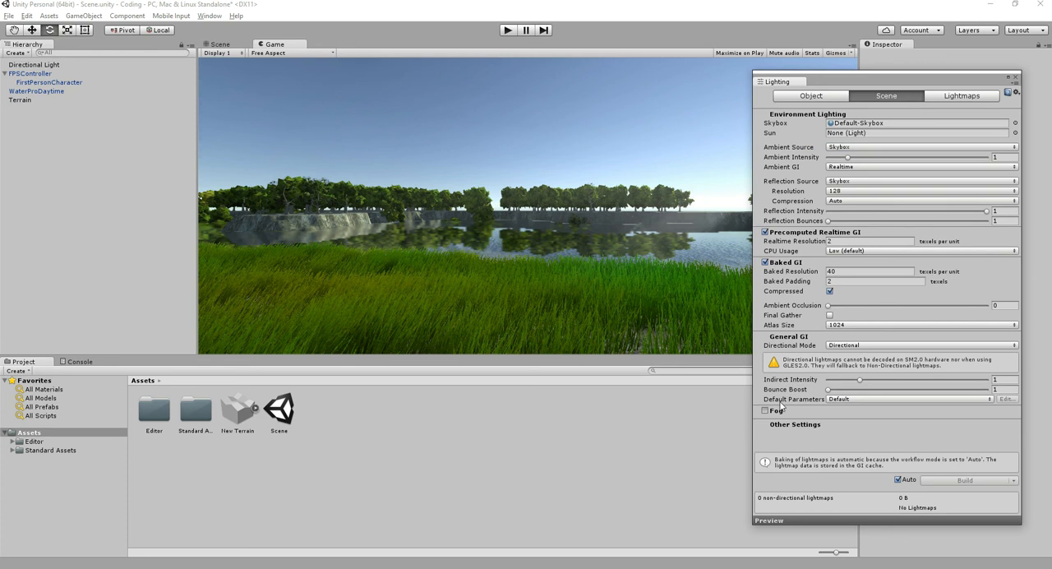
{"action": "left_click", "coordinate": [781, 404]}
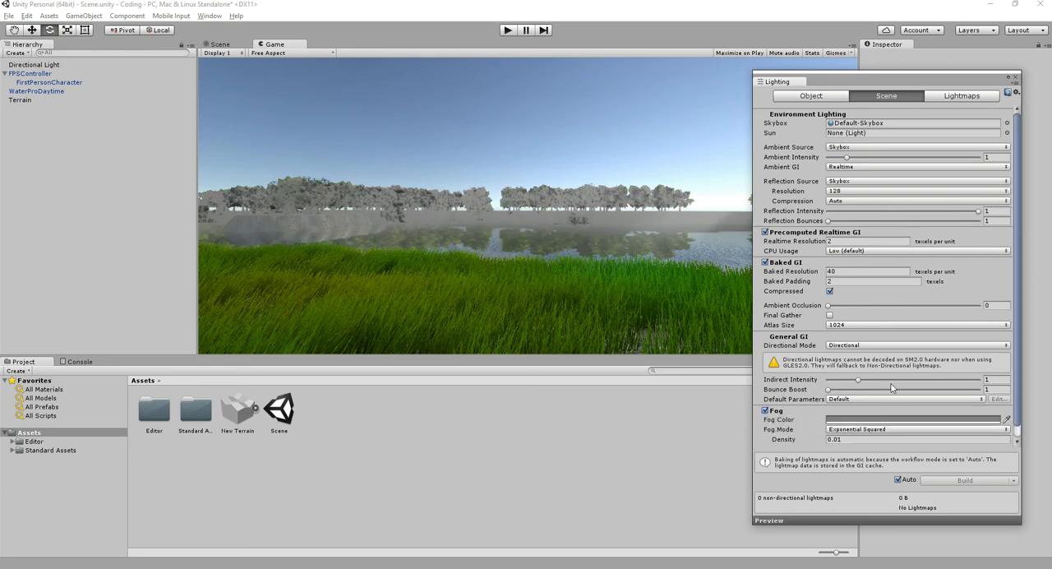
- Make the scene fog white with a density of 1, and close the Lighting window
{"action": "scroll", "coordinate": [893, 392], "scroll_direction": "down", "scroll_amount": 1}
{"action": "left_click", "coordinate": [887, 408]}
{"action": "left_click_drag", "start_coordinate": [62, 96], "coordinate": [28, 31]}
{"action": "left_click", "coordinate": [123, 5]}
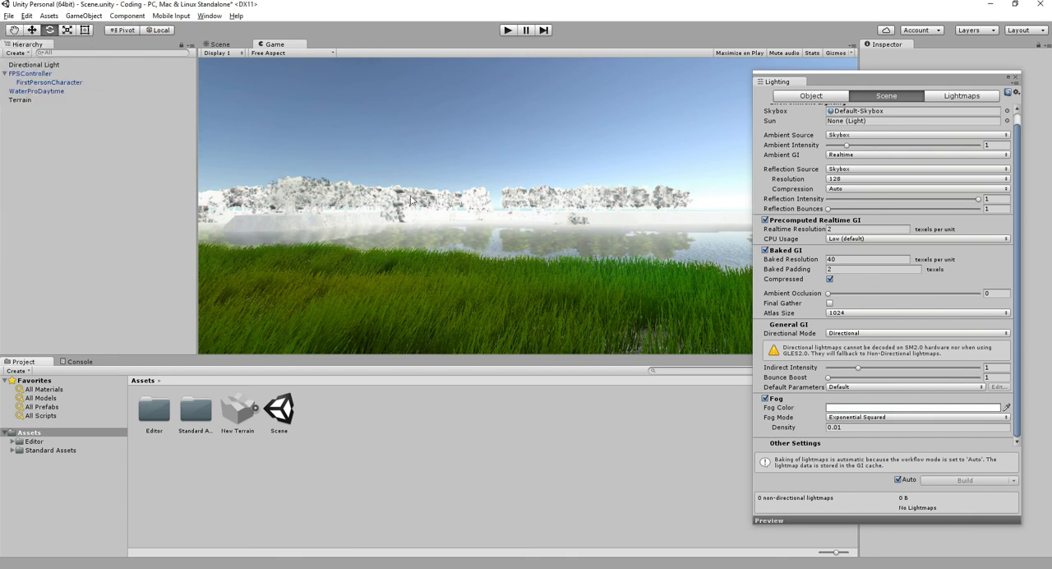
{"action": "left_click", "coordinate": [836, 427]}
{"action": "type", "text": "1"}
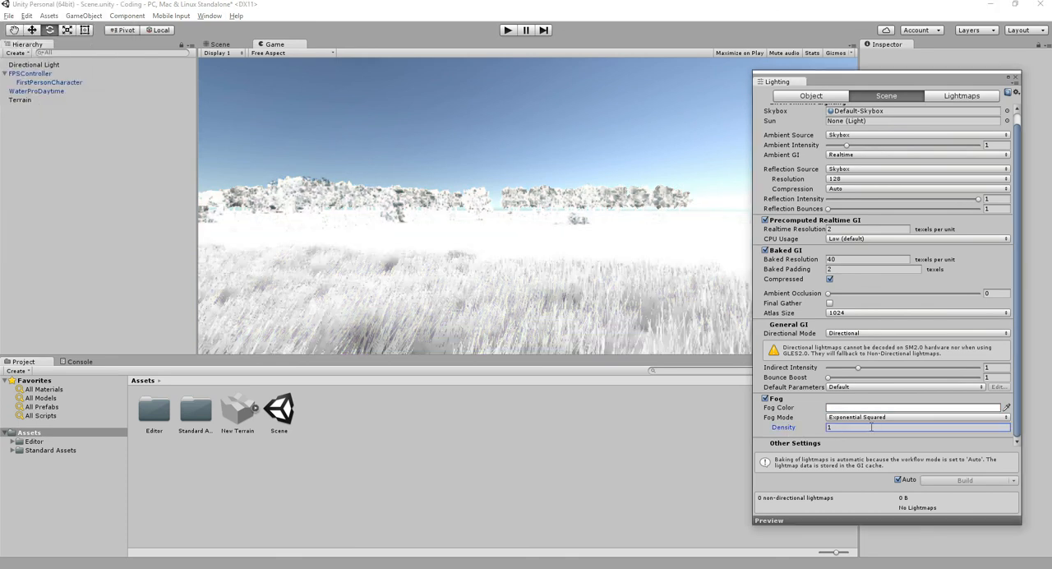
{"action": "left_click", "coordinate": [1016, 78]}
- Set the FirstPersonCharacter camera's Screen Space Ambient Occlusion sample count to High and increase its radius
{"action": "left_click", "coordinate": [74, 82]}
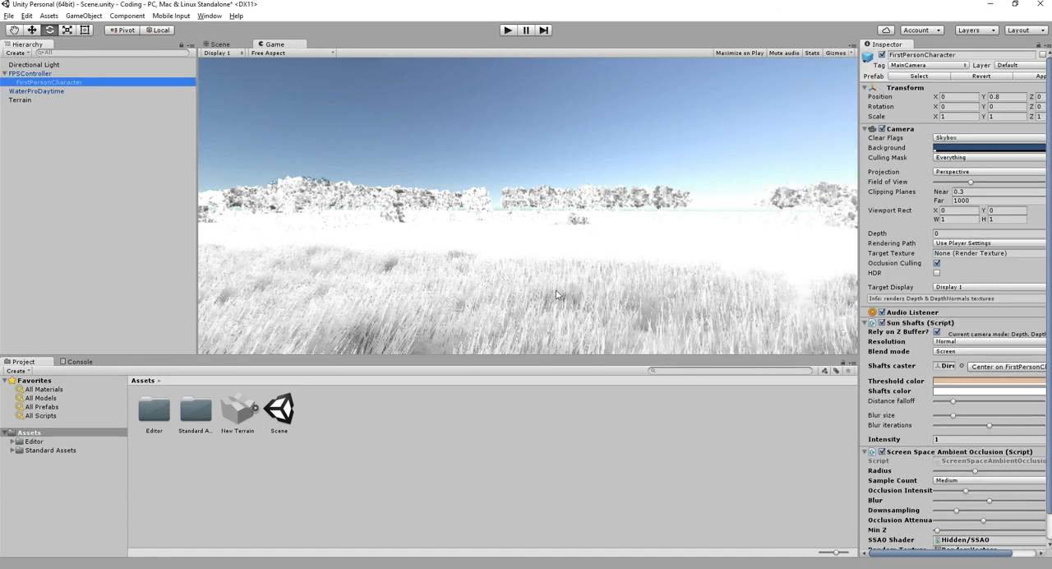
{"action": "scroll", "coordinate": [953, 452], "scroll_direction": "down", "scroll_amount": 1}
{"action": "left_click", "coordinate": [962, 451]}
{"action": "left_click", "coordinate": [958, 488]}
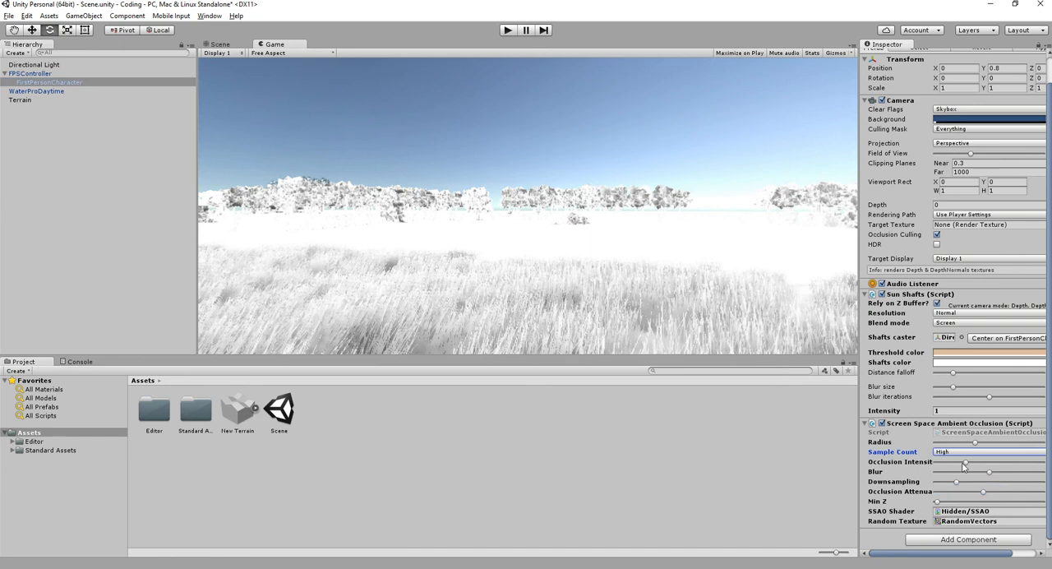
{"action": "left_click", "coordinate": [879, 442]}
{"action": "mouse_move", "coordinate": [879, 442]}
{"action": "left_mouse_down"}
{"action": "mouse_move", "coordinate": [871, 446]}
{"action": "mouse_move", "coordinate": [924, 444]}
{"action": "left_mouse_up"}
- Raise the ambient occlusion effect's Blur to its maximum, and lower its Occlusion Attenuation and Min Z
{"action": "left_click", "coordinate": [876, 471]}
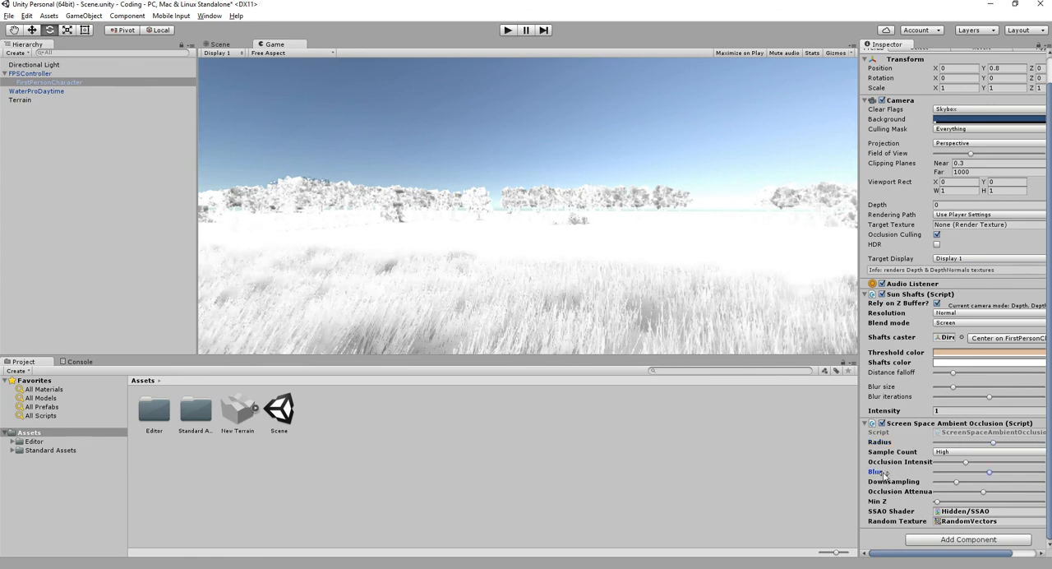
{"action": "mouse_move", "coordinate": [988, 473]}
{"action": "left_mouse_down"}
{"action": "mouse_move", "coordinate": [901, 483]}
{"action": "mouse_move", "coordinate": [1048, 480]}
{"action": "left_mouse_up"}
{"action": "left_click_drag", "start_coordinate": [957, 481], "coordinate": [771, 481]}
{"action": "mouse_move", "coordinate": [940, 485]}
{"action": "left_mouse_down"}
{"action": "mouse_move", "coordinate": [981, 491]}
{"action": "mouse_move", "coordinate": [907, 493]}
{"action": "mouse_move", "coordinate": [1025, 501]}
{"action": "mouse_move", "coordinate": [931, 500]}
{"action": "left_mouse_up"}
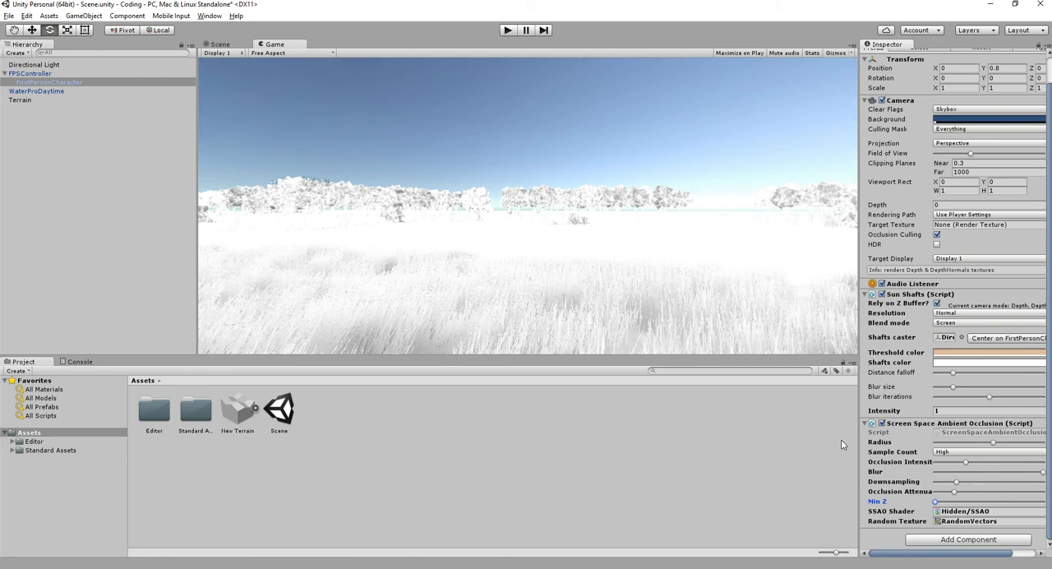
- Disable Fog in the scene's lighting settings and close the Lighting window
{"action": "left_click", "coordinate": [210, 17]}
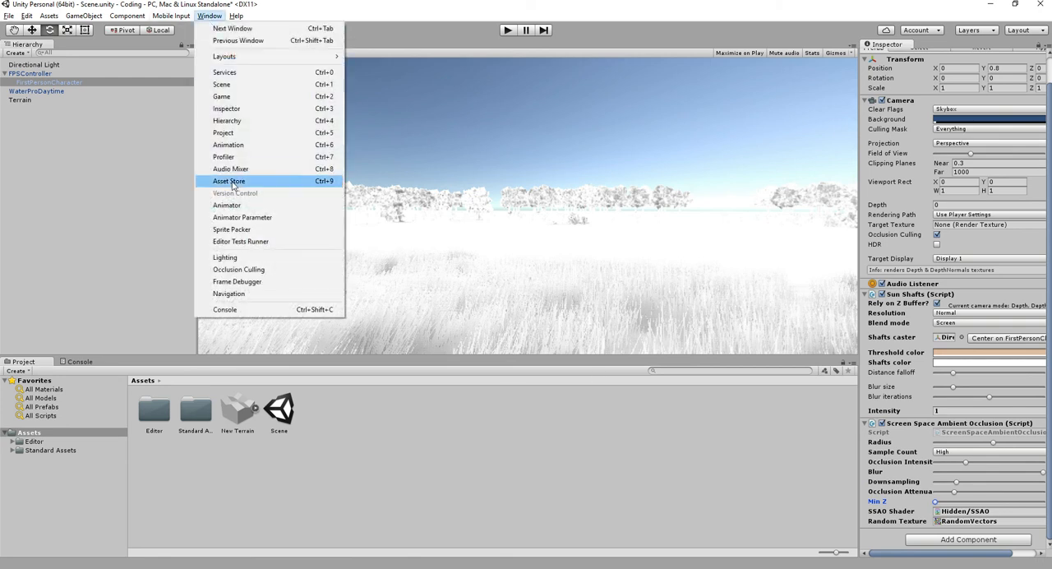
{"action": "left_click", "coordinate": [237, 265]}
{"action": "scroll", "coordinate": [760, 386], "scroll_direction": "down", "scroll_amount": 1}
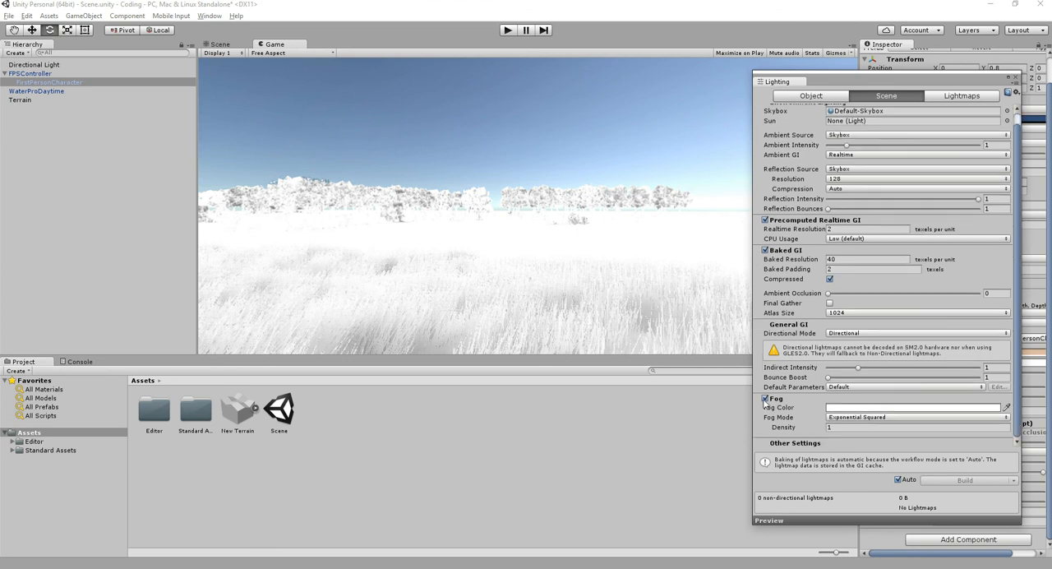
{"action": "left_click", "coordinate": [762, 397]}
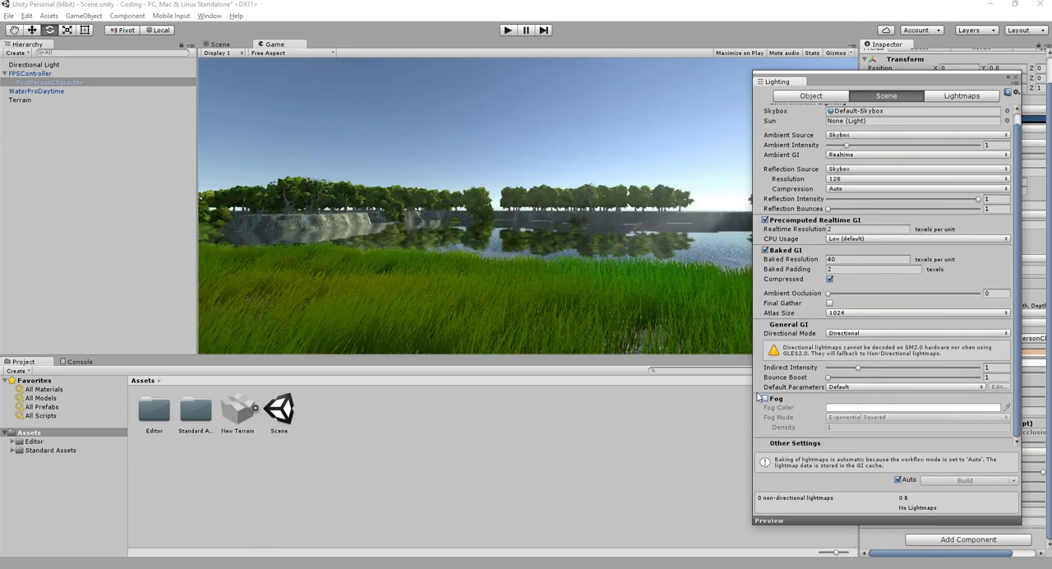
{"action": "left_click", "coordinate": [1015, 79]}
- Play the scene and walk through the grass and under the trees to examine the landscape without fog
{"action": "left_click", "coordinate": [508, 29]}
{"action": "key", "text": "w"}
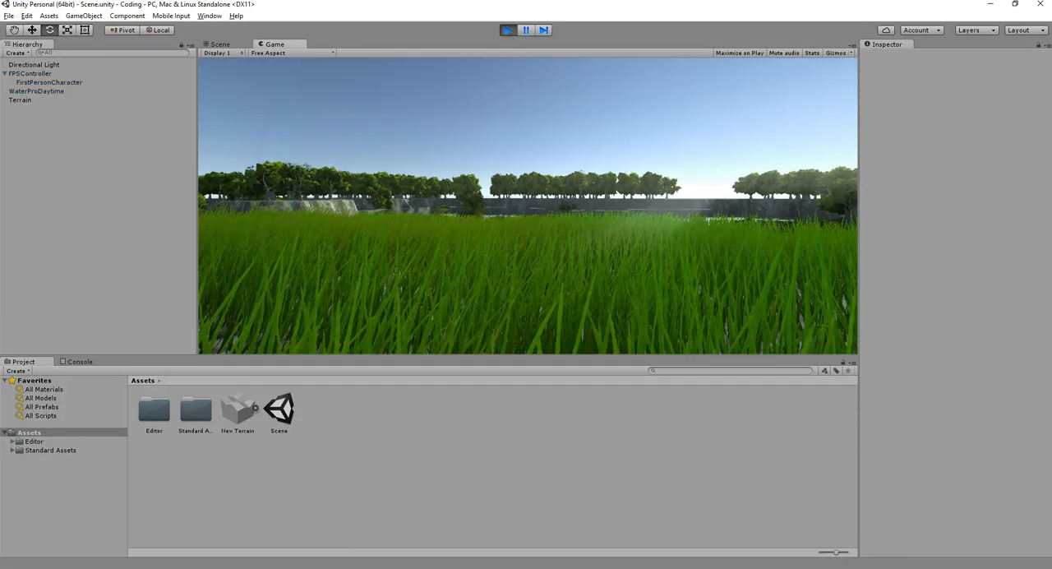
{"action": "key", "text": "w"}
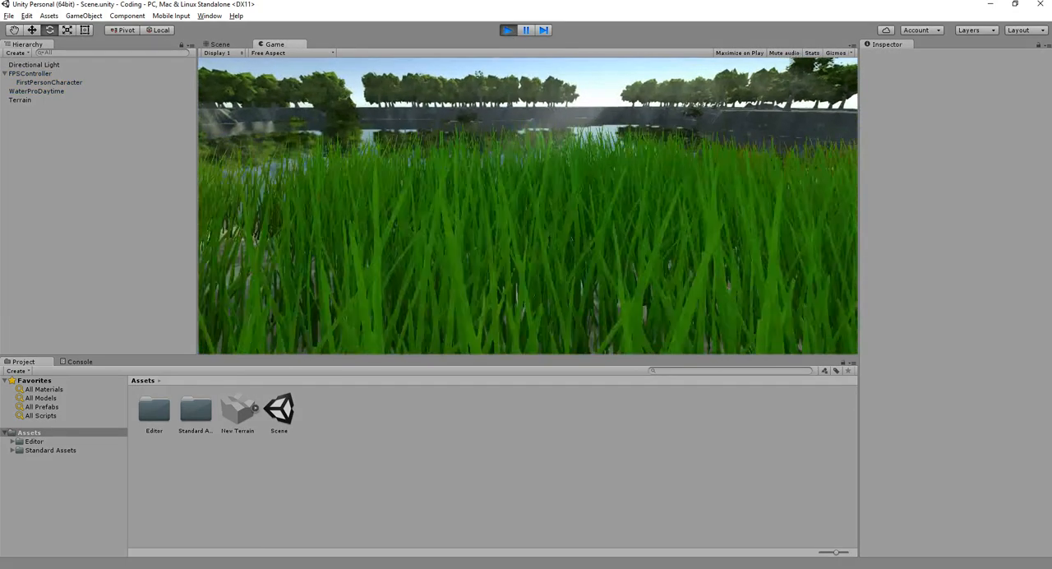
{"action": "key", "text": "w"}
{"action": "key", "text": "w"}
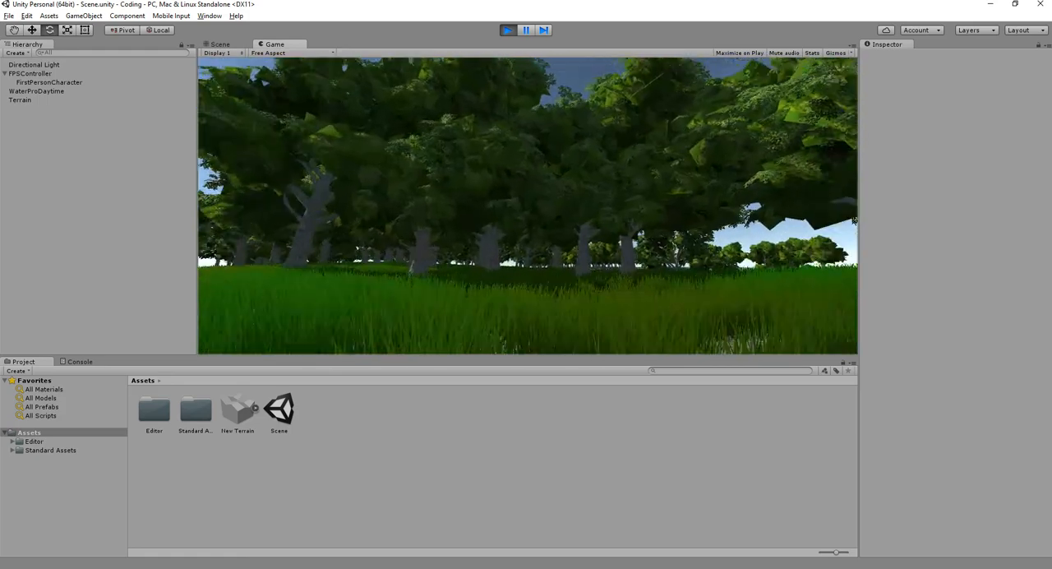
{"action": "key", "text": "w"}
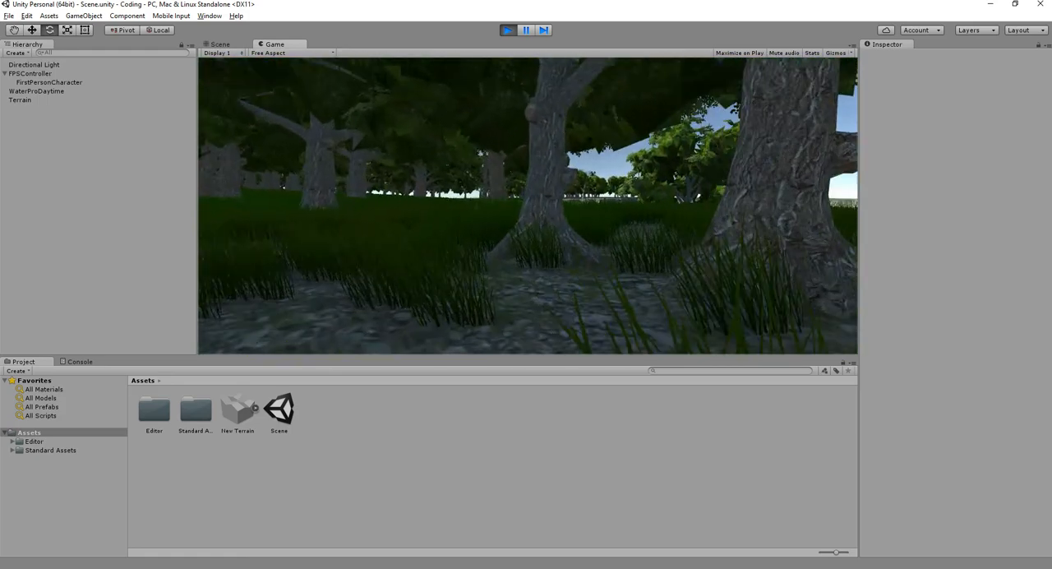
{"action": "key", "text": "w"}
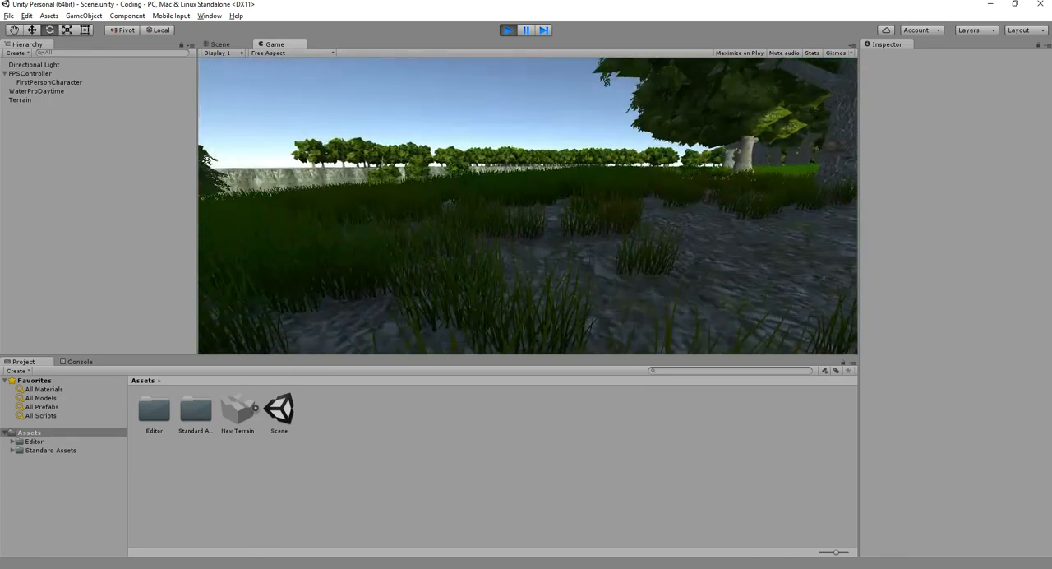
{"action": "key", "text": "w"}
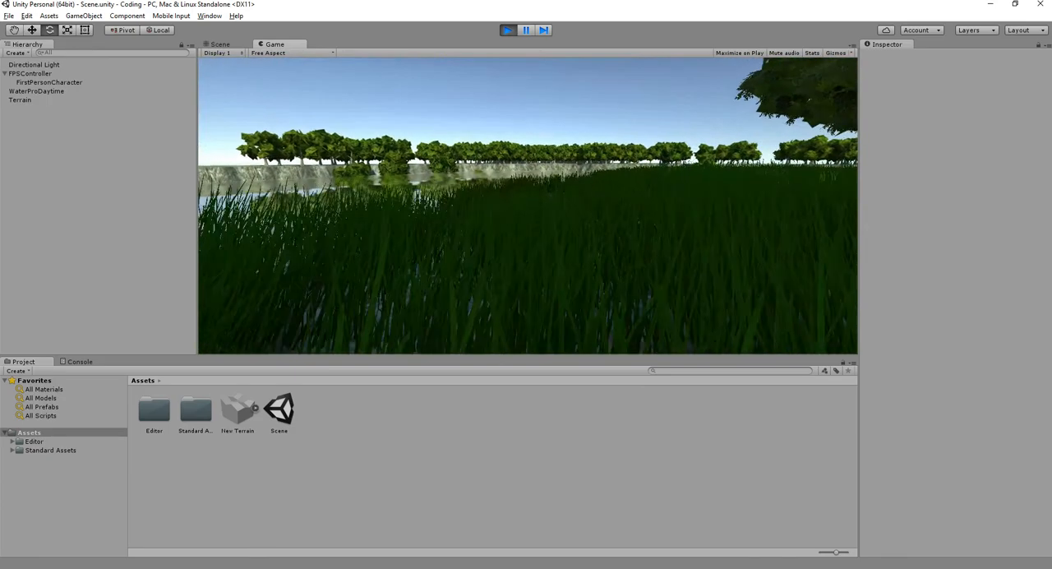